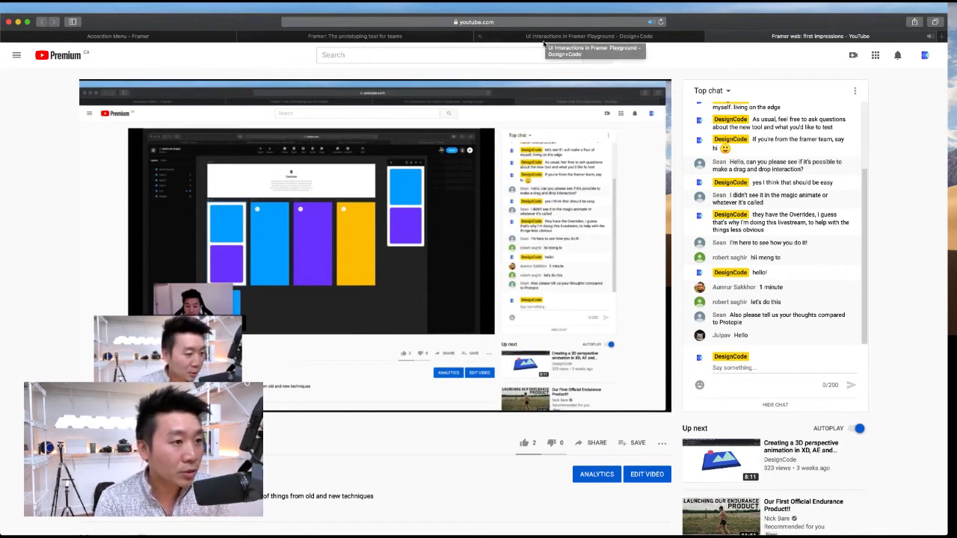
Step: Switch to the Framer website and read the home page introduction about the web version and its new features
{"action": "left_click", "coordinate": [486, 35]}
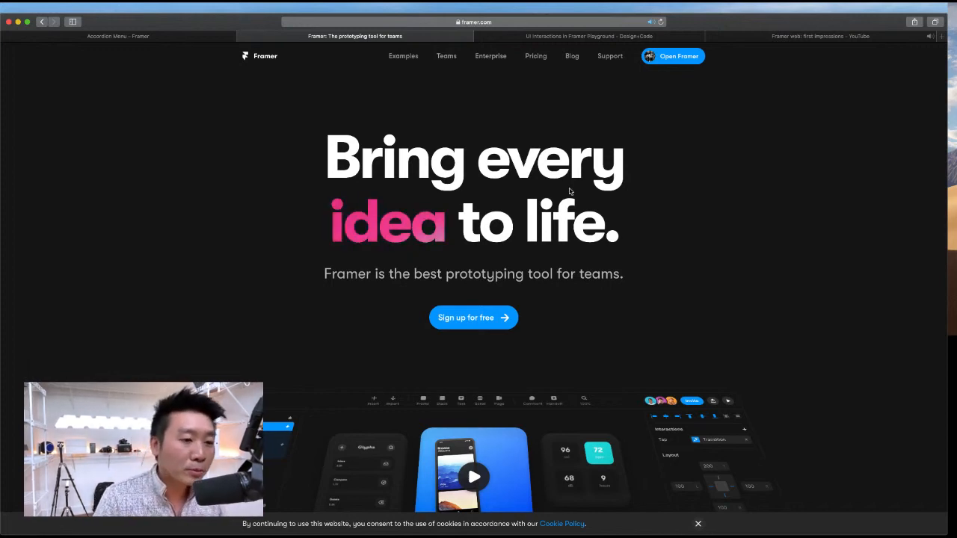
{"action": "scroll", "coordinate": [612, 212], "scroll_direction": "down", "scroll_amount": 2}
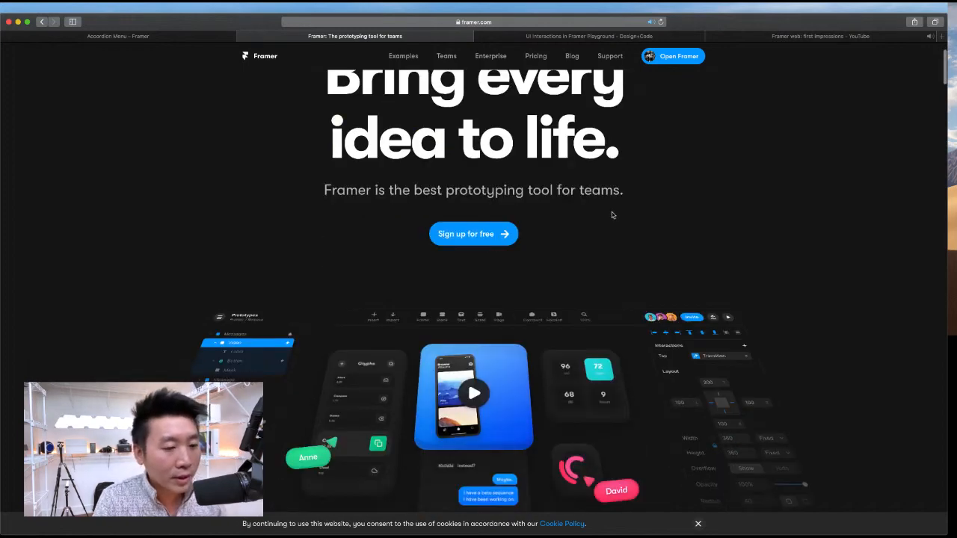
{"action": "scroll", "coordinate": [611, 213], "scroll_direction": "down", "scroll_amount": 8}
{"action": "scroll", "coordinate": [611, 215], "scroll_direction": "up", "scroll_amount": 2}
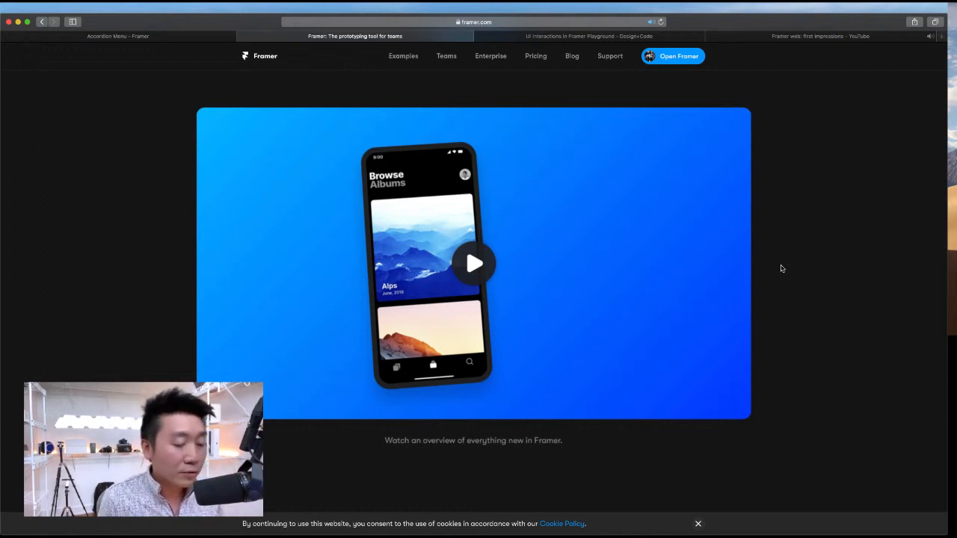
{"action": "scroll", "coordinate": [781, 270], "scroll_direction": "down", "scroll_amount": 10}
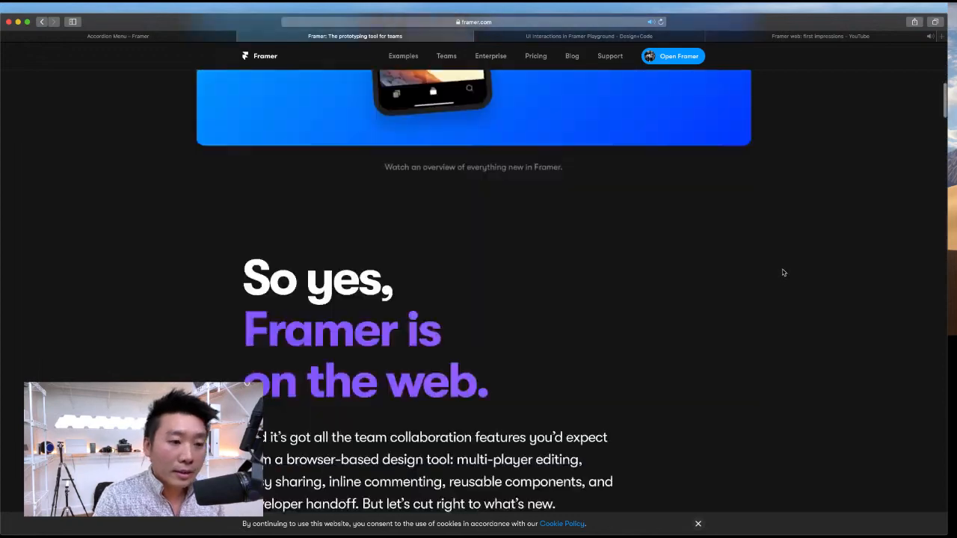
{"action": "scroll", "coordinate": [782, 273], "scroll_direction": "up", "scroll_amount": 2}
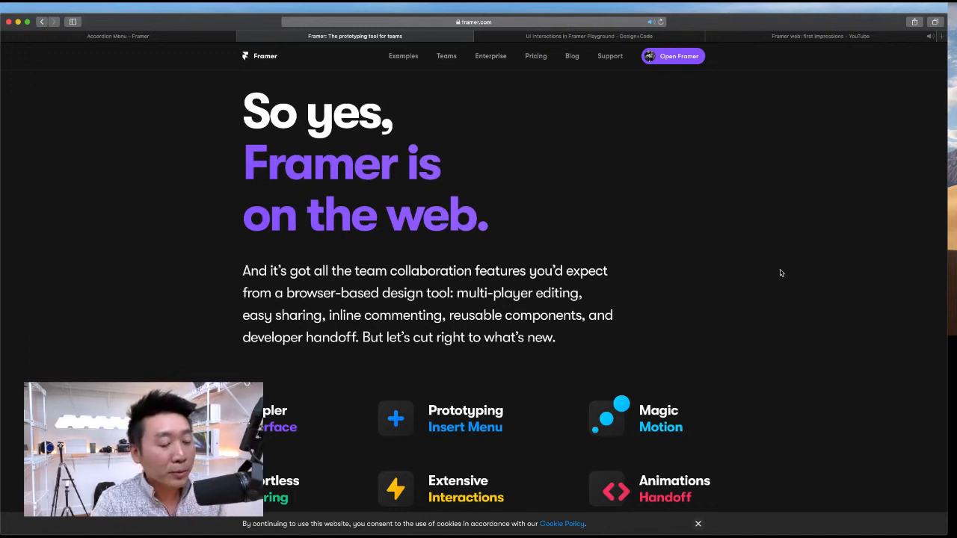
{"action": "scroll", "coordinate": [750, 257], "scroll_direction": "down", "scroll_amount": 3}
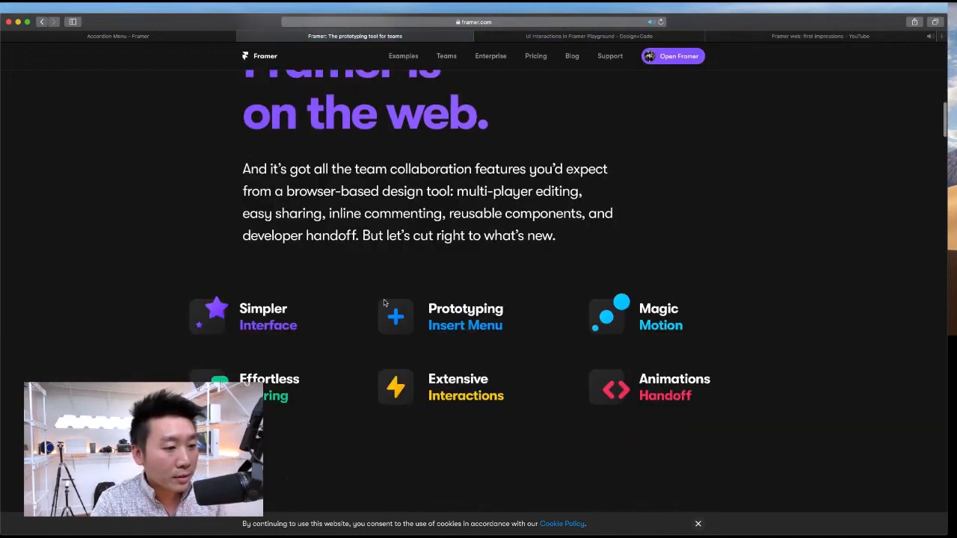
{"action": "scroll", "coordinate": [383, 302], "scroll_direction": "up", "scroll_amount": 2}
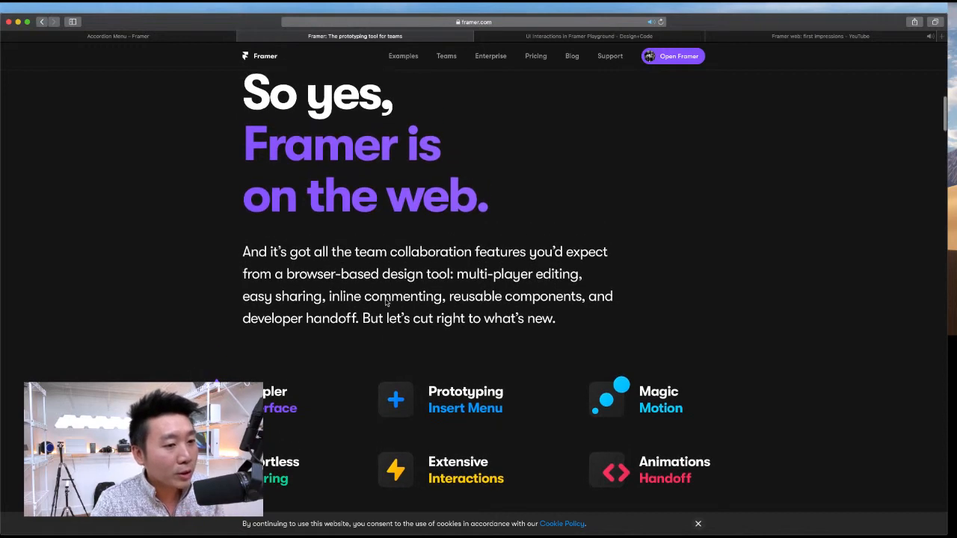
Step: Read through the home page sections on interactions, Magic Motion, the Insert Menu and getting started with Framer
{"action": "scroll", "coordinate": [386, 302], "scroll_direction": "down", "scroll_amount": 15}
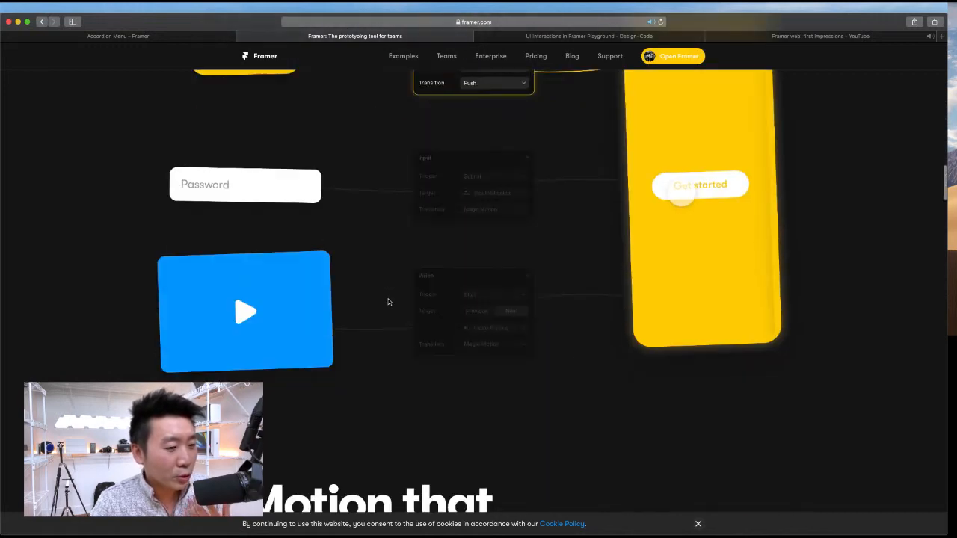
{"action": "scroll", "coordinate": [388, 302], "scroll_direction": "down", "scroll_amount": 10}
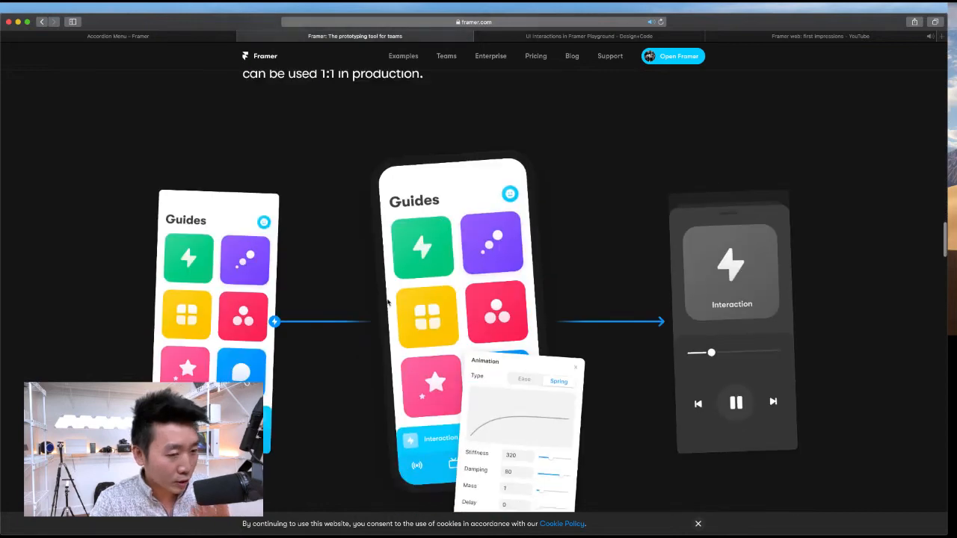
{"action": "scroll", "coordinate": [388, 302], "scroll_direction": "down", "scroll_amount": 2}
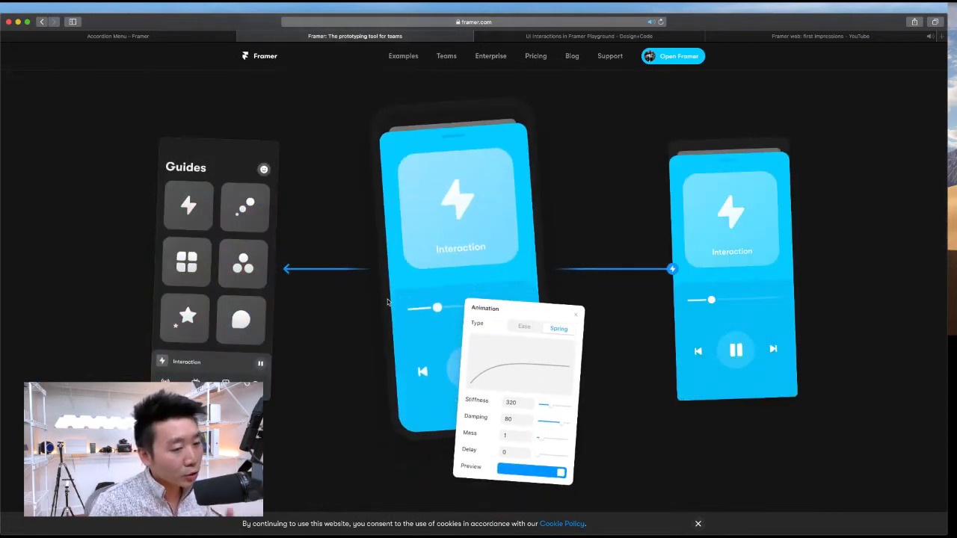
{"action": "scroll", "coordinate": [389, 305], "scroll_direction": "down", "scroll_amount": 5}
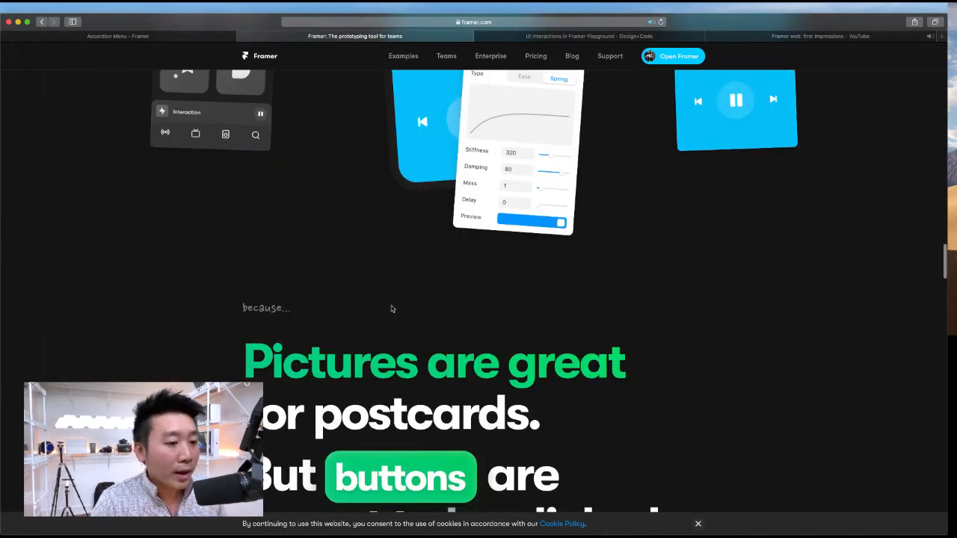
{"action": "scroll", "coordinate": [391, 308], "scroll_direction": "down", "scroll_amount": 8}
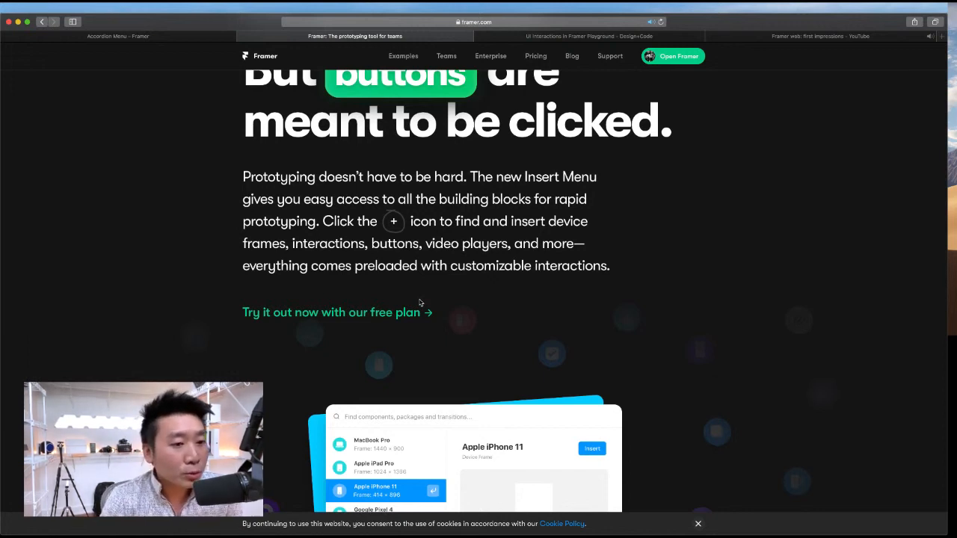
{"action": "scroll", "coordinate": [540, 270], "scroll_direction": "down", "scroll_amount": 10}
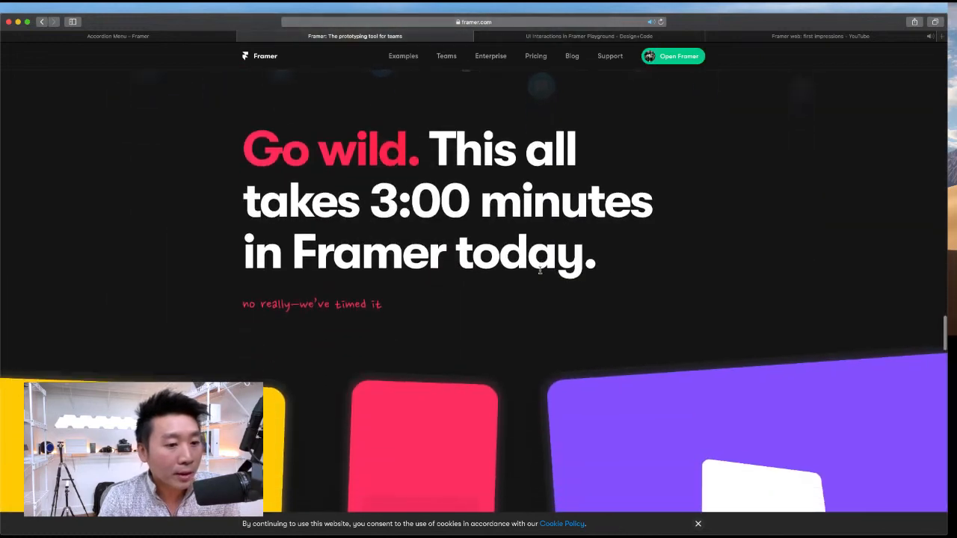
{"action": "scroll", "coordinate": [539, 271], "scroll_direction": "down", "scroll_amount": 20}
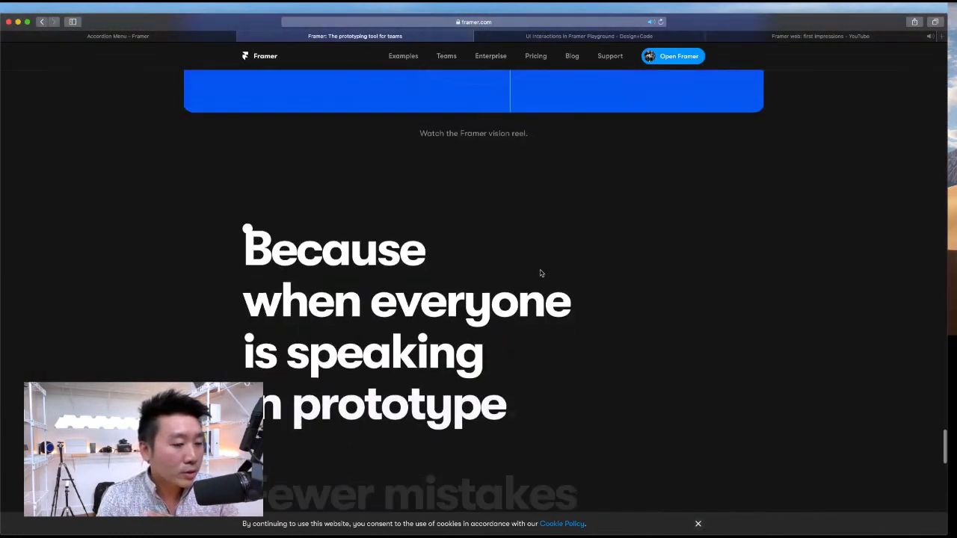
{"action": "scroll", "coordinate": [539, 272], "scroll_direction": "down", "scroll_amount": 3}
{"action": "scroll", "coordinate": [535, 271], "scroll_direction": "down", "scroll_amount": 8}
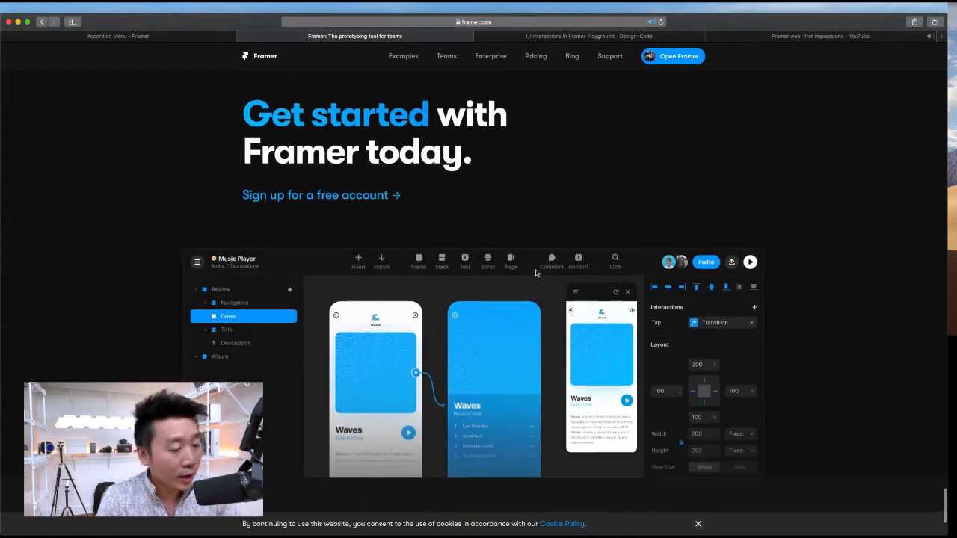
{"action": "scroll", "coordinate": [535, 272], "scroll_direction": "down", "scroll_amount": 2}
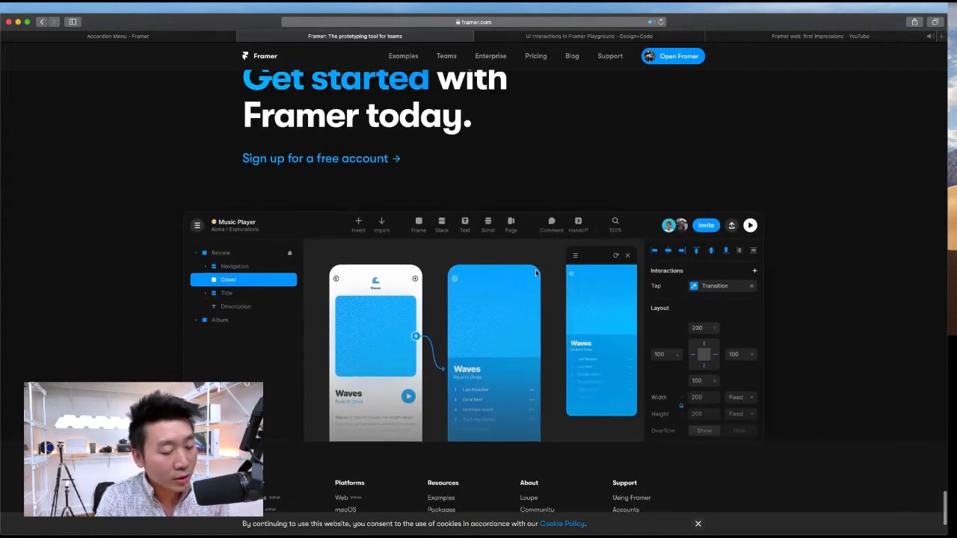
{"action": "scroll", "coordinate": [499, 180], "scroll_direction": "down", "scroll_amount": 3}
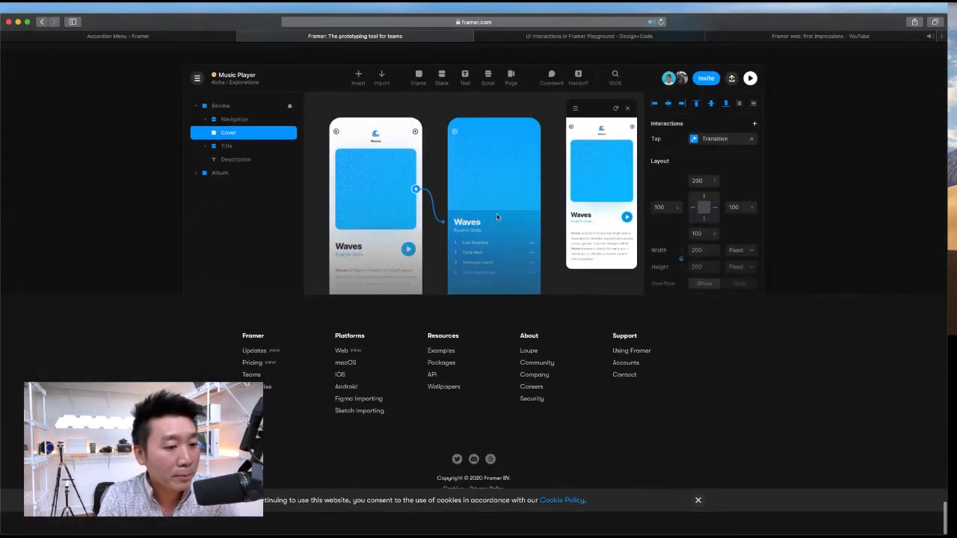
{"action": "scroll", "coordinate": [496, 212], "scroll_direction": "up", "scroll_amount": 15}
{"action": "scroll", "coordinate": [453, 118], "scroll_direction": "up", "scroll_amount": 2}
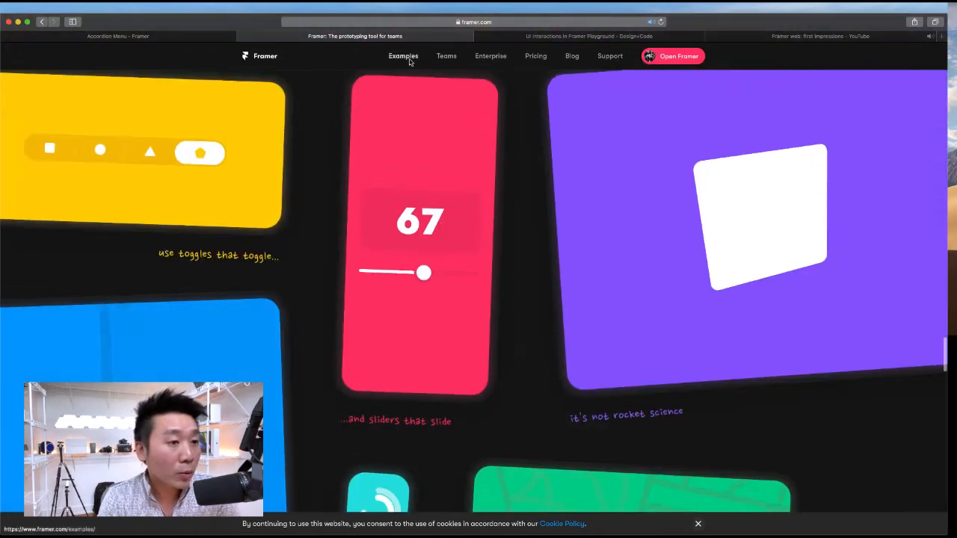
Step: Go to the website's Examples page and look through the list of Magic Motion, overlay and component examples
{"action": "left_click", "coordinate": [403, 55]}
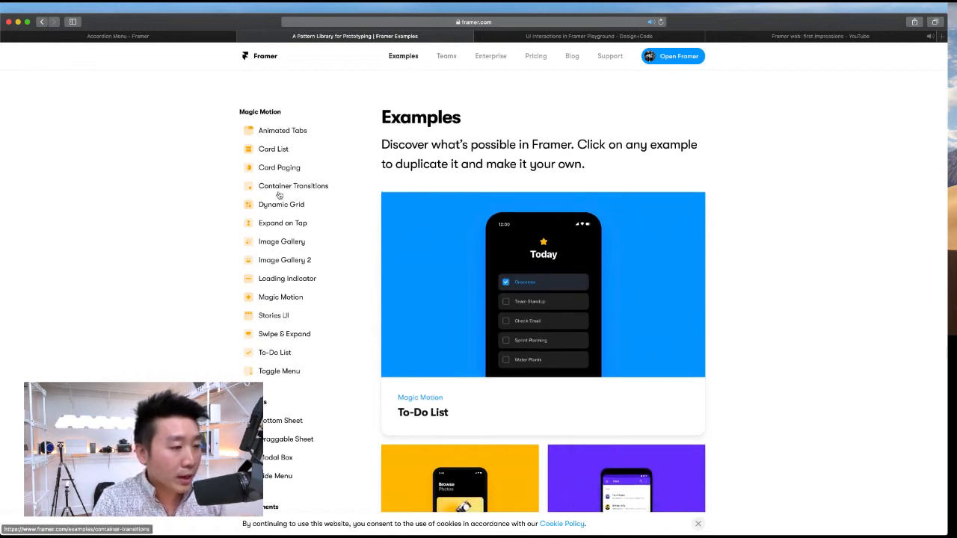
{"action": "scroll", "coordinate": [286, 194], "scroll_direction": "down", "scroll_amount": 2}
{"action": "scroll", "coordinate": [287, 196], "scroll_direction": "up", "scroll_amount": 2}
{"action": "scroll", "coordinate": [304, 198], "scroll_direction": "down", "scroll_amount": 4}
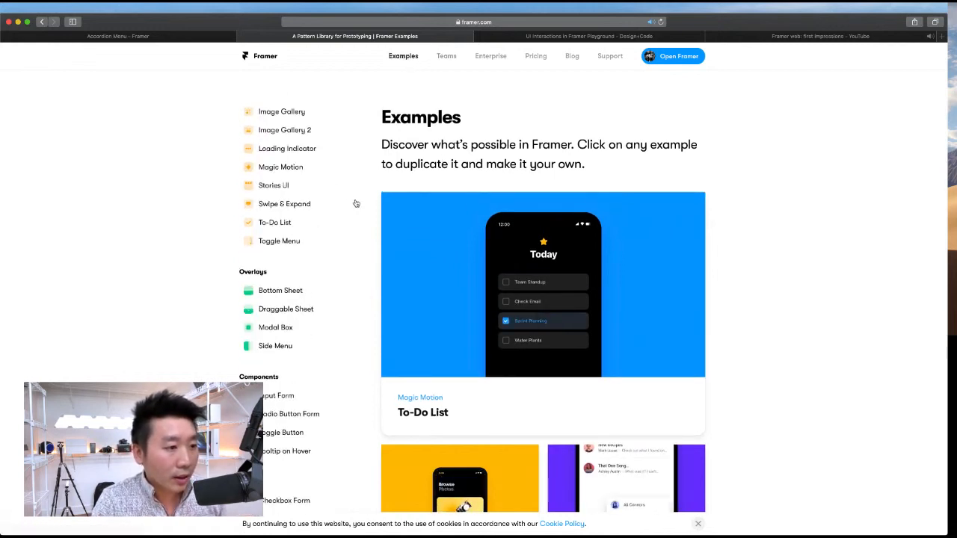
Step: Select the Animated Tabs example under Magic Motion and open it as a project copy in Framer
{"action": "scroll", "coordinate": [284, 157], "scroll_direction": "up", "scroll_amount": 4}
{"action": "left_click", "coordinate": [276, 130]}
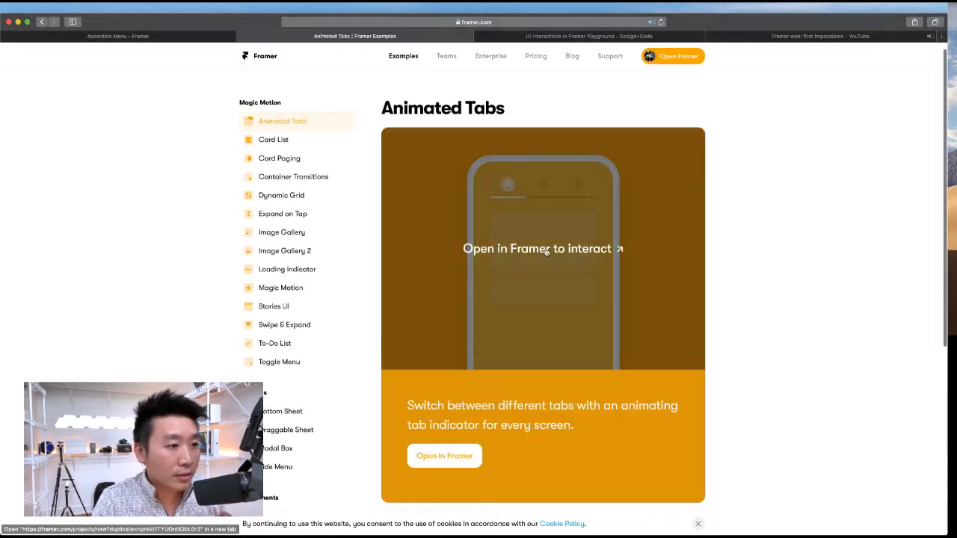
{"action": "left_click", "coordinate": [536, 252]}
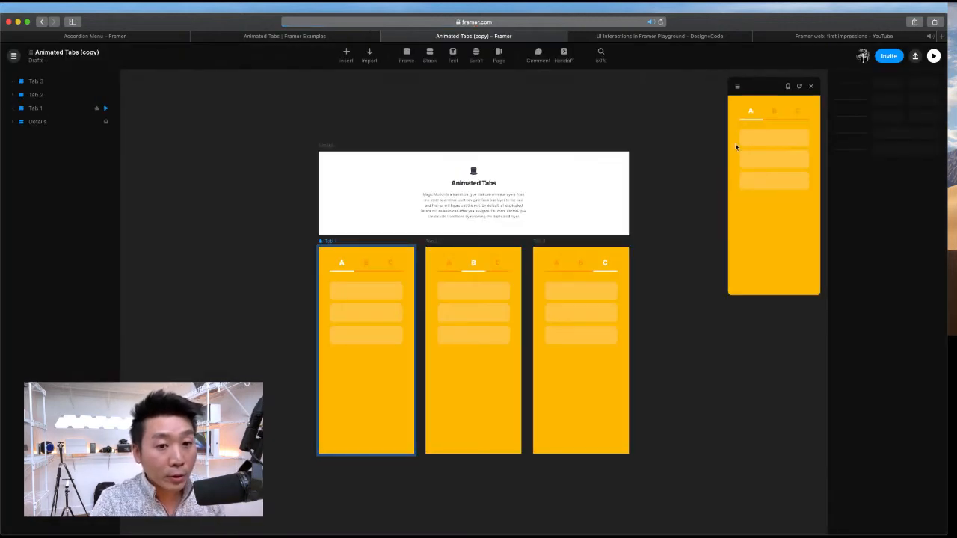
Step: Enlarge the prototype preview and test it by switching to tab B and back to tab A
{"action": "left_click_drag", "start_coordinate": [729, 171], "coordinate": [651, 194]}
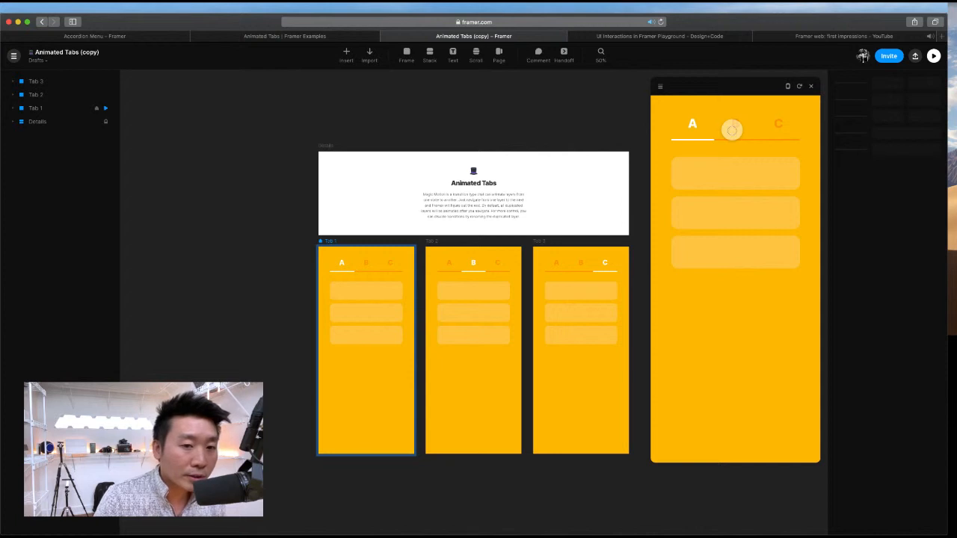
{"action": "left_click", "coordinate": [732, 130]}
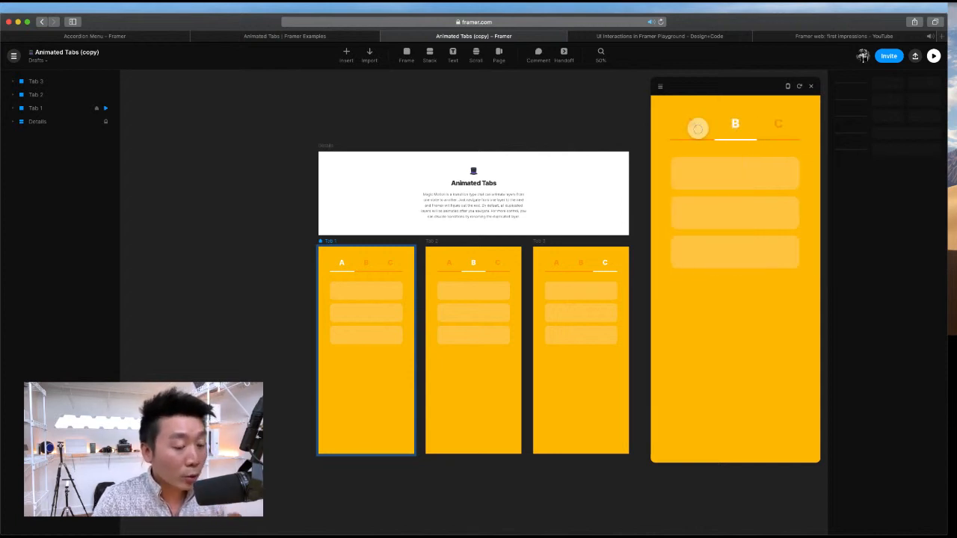
{"action": "left_click", "coordinate": [695, 128]}
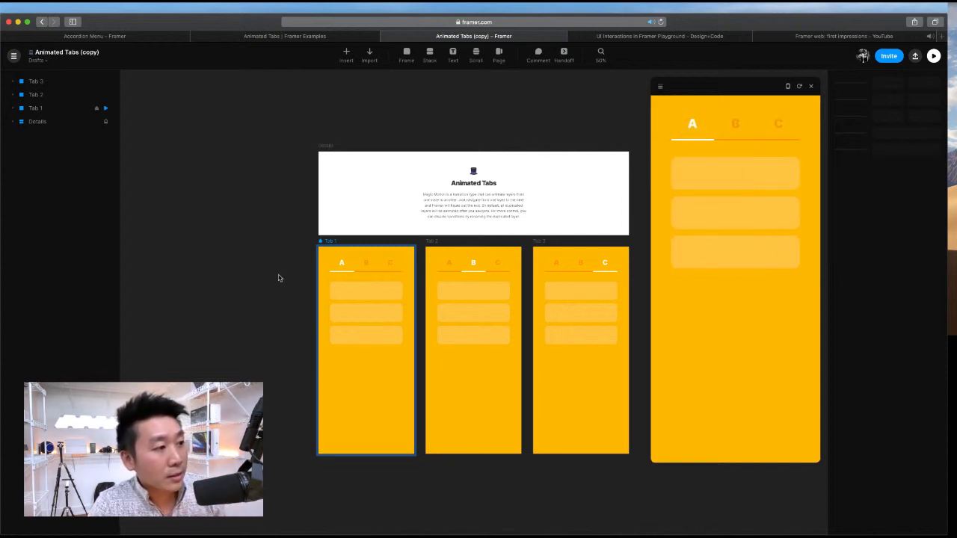
{"action": "scroll", "coordinate": [265, 273], "scroll_direction": "up", "scroll_amount": 1}
{"action": "scroll", "coordinate": [266, 275], "scroll_direction": "down", "scroll_amount": 1}
{"action": "scroll", "coordinate": [265, 275], "scroll_direction": "right", "scroll_amount": 2}
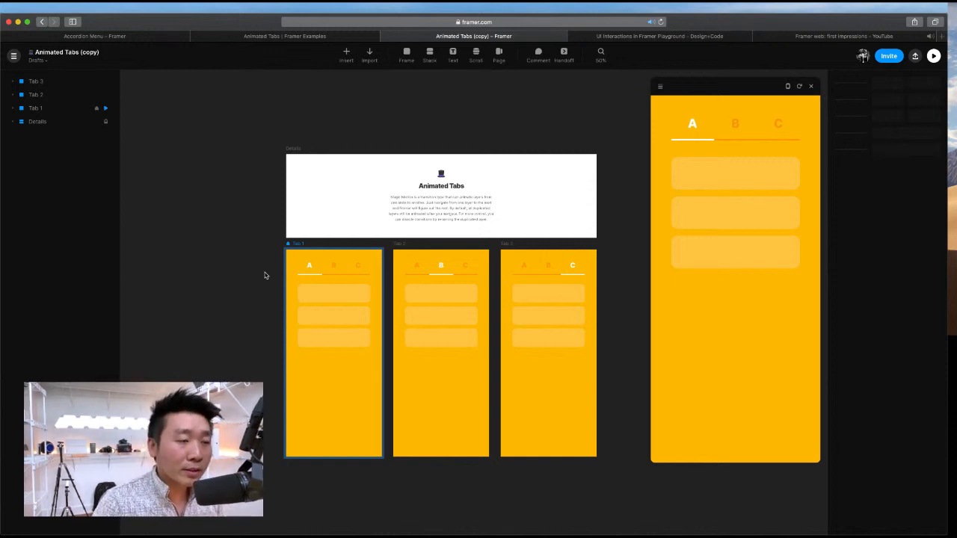
Step: Return to the Framer website's examples and go to the Pricing page
{"action": "left_click", "coordinate": [310, 37]}
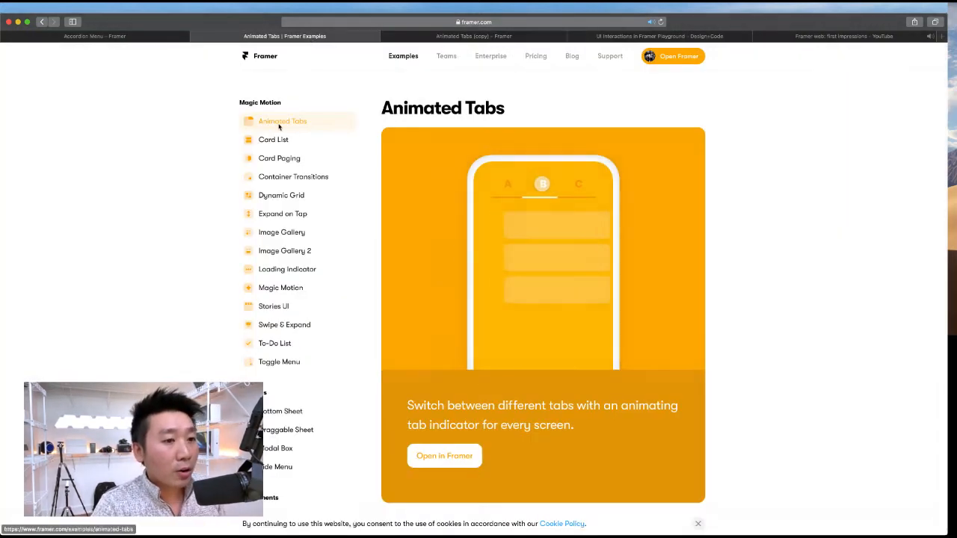
{"action": "scroll", "coordinate": [278, 126], "scroll_direction": "up", "scroll_amount": 2}
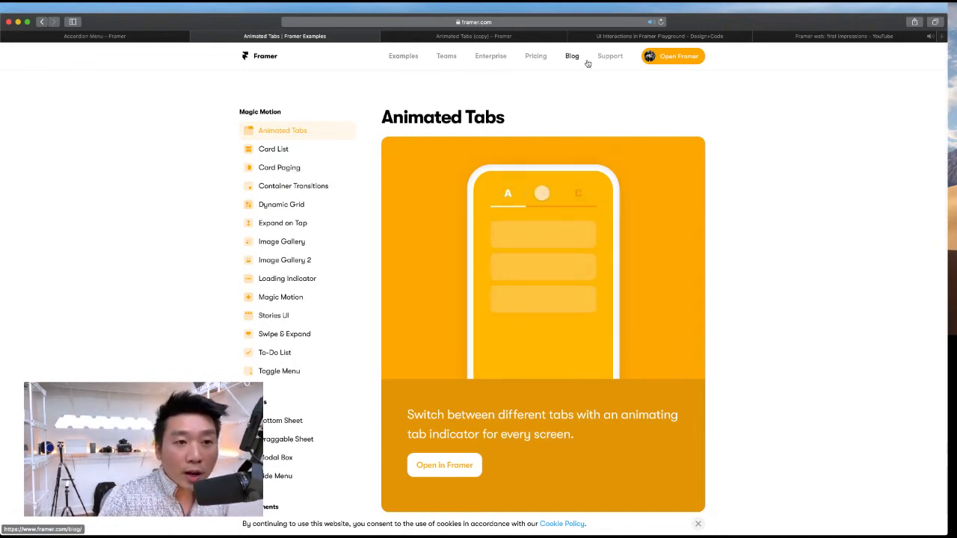
{"action": "left_click", "coordinate": [535, 57]}
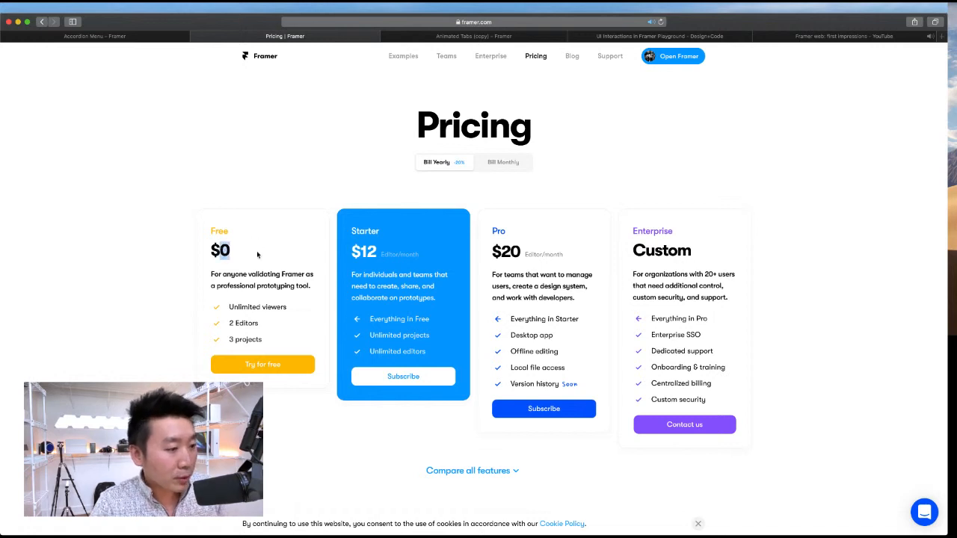
Step: Examine the Free plan's price and its limits on editors and projects
{"action": "scroll", "coordinate": [265, 255], "scroll_direction": "down", "scroll_amount": 1}
{"action": "scroll", "coordinate": [265, 254], "scroll_direction": "down", "scroll_amount": 1}
{"action": "left_click_drag", "start_coordinate": [230, 256], "coordinate": [290, 255]}
{"action": "left_click", "coordinate": [291, 255]}
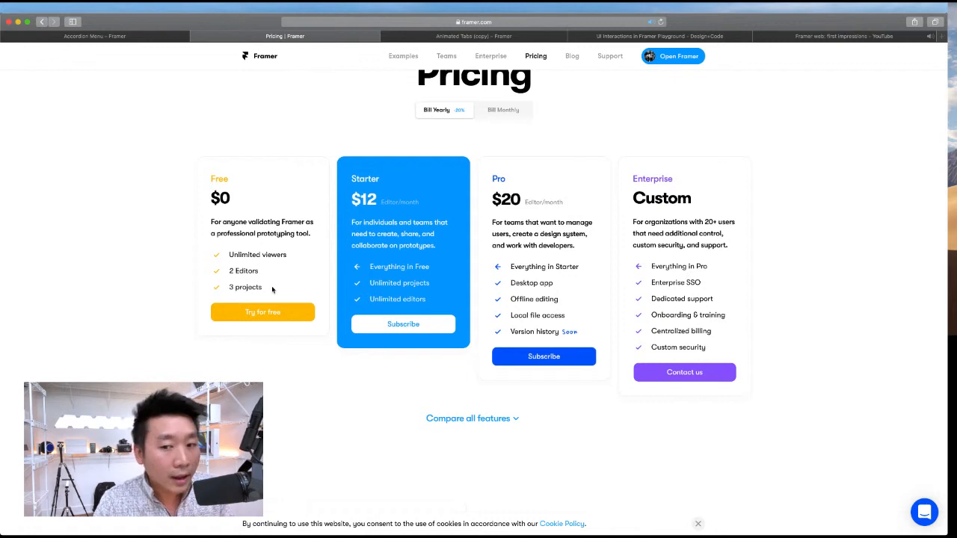
{"action": "triple_click", "coordinate": [242, 272]}
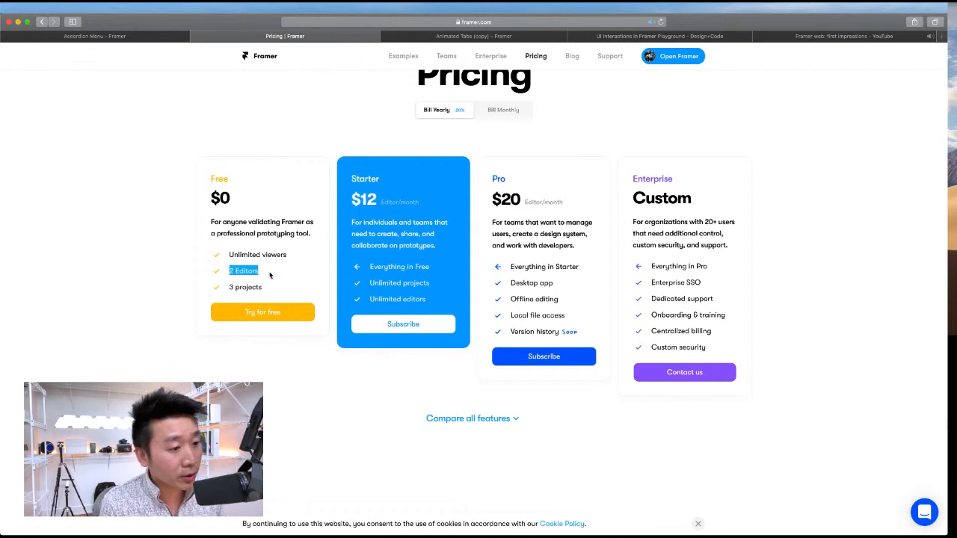
Step: Enter the Framer project dashboard from the Free plan and browse its Examples gallery
{"action": "left_click", "coordinate": [263, 313]}
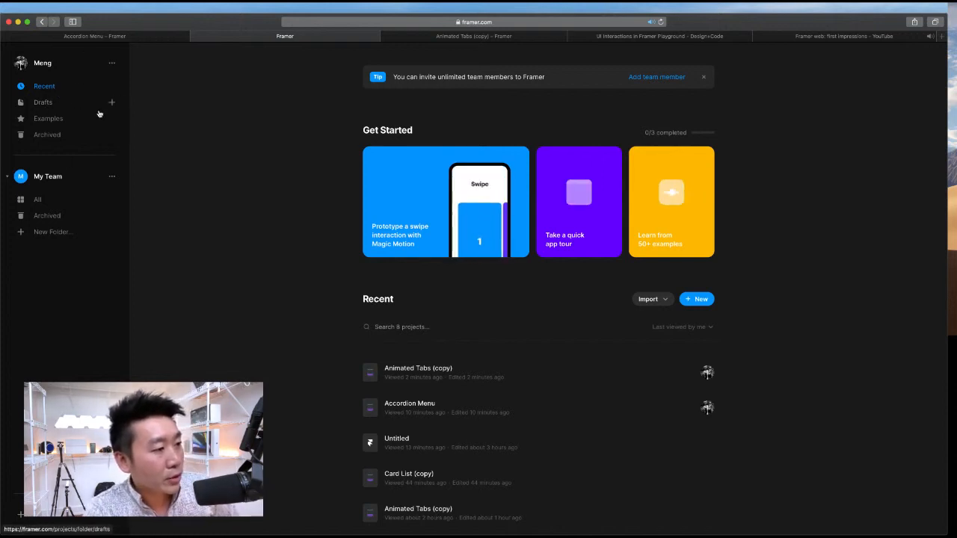
{"action": "left_click", "coordinate": [55, 124]}
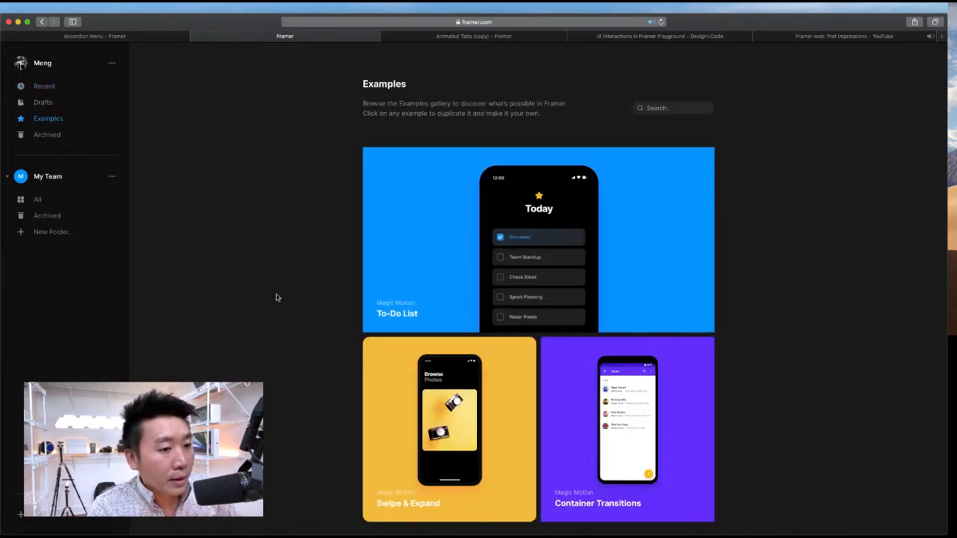
{"action": "scroll", "coordinate": [280, 318], "scroll_direction": "down", "scroll_amount": 3}
{"action": "scroll", "coordinate": [280, 320], "scroll_direction": "up", "scroll_amount": 3}
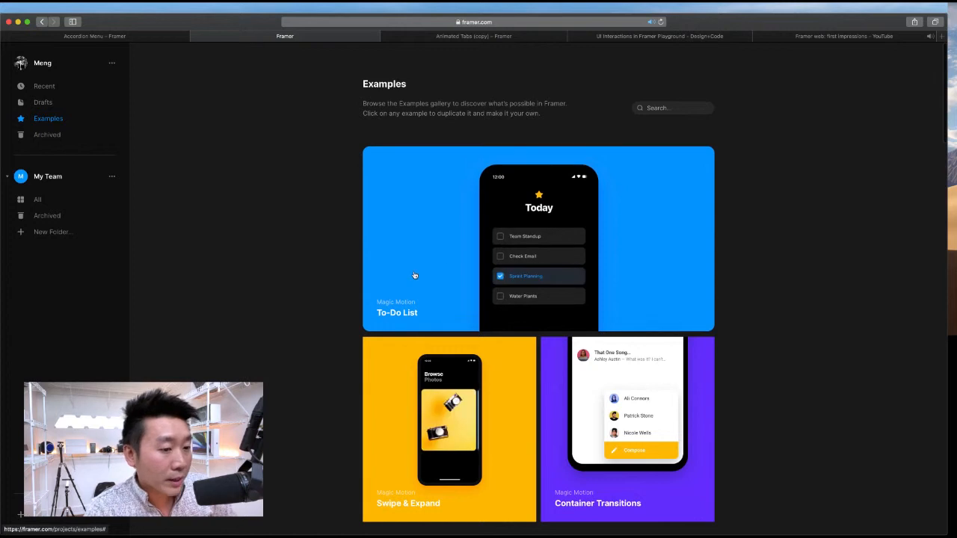
{"action": "scroll", "coordinate": [754, 296], "scroll_direction": "down", "scroll_amount": 1}
{"action": "scroll", "coordinate": [434, 197], "scroll_direction": "down", "scroll_amount": 1}
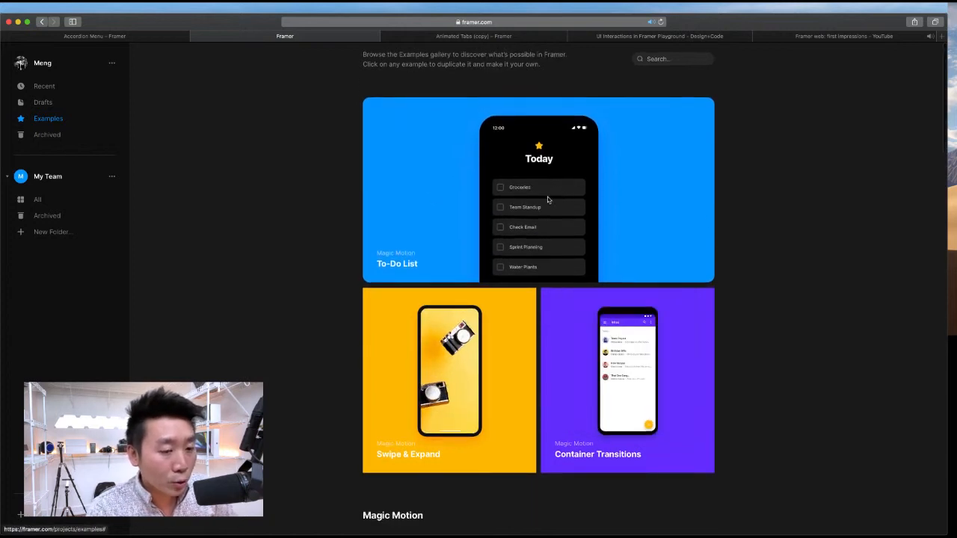
Step: Look through the Magic Motion examples in the gallery and open the Swipe & Expand example
{"action": "scroll", "coordinate": [456, 224], "scroll_direction": "down", "scroll_amount": 2}
{"action": "scroll", "coordinate": [456, 235], "scroll_direction": "down", "scroll_amount": 5}
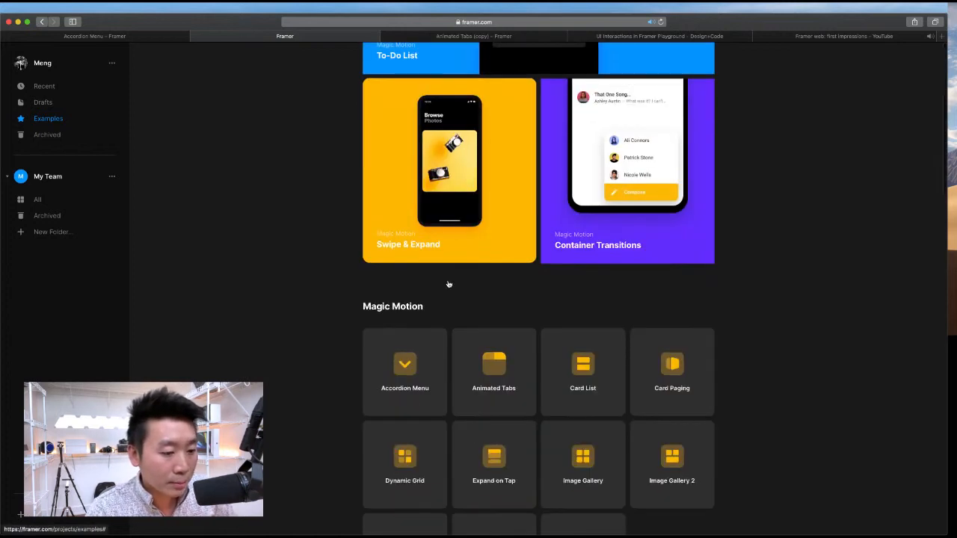
{"action": "scroll", "coordinate": [419, 325], "scroll_direction": "down", "scroll_amount": 2}
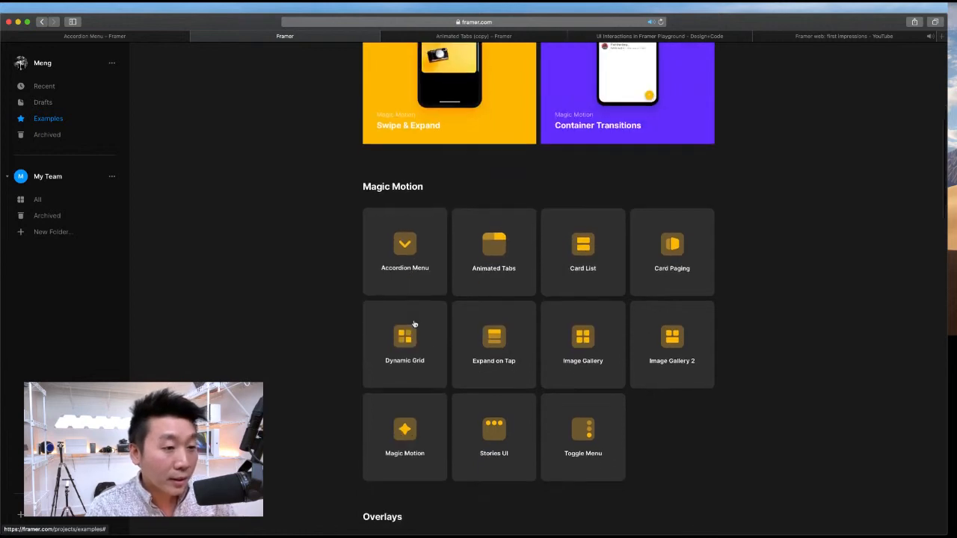
{"action": "scroll", "coordinate": [425, 228], "scroll_direction": "up", "scroll_amount": 4}
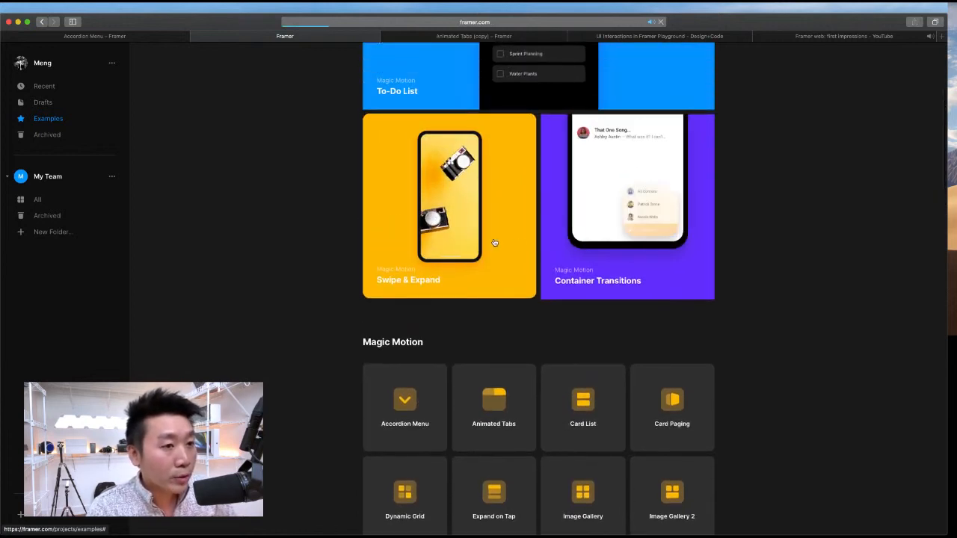
{"action": "left_click", "coordinate": [461, 242]}
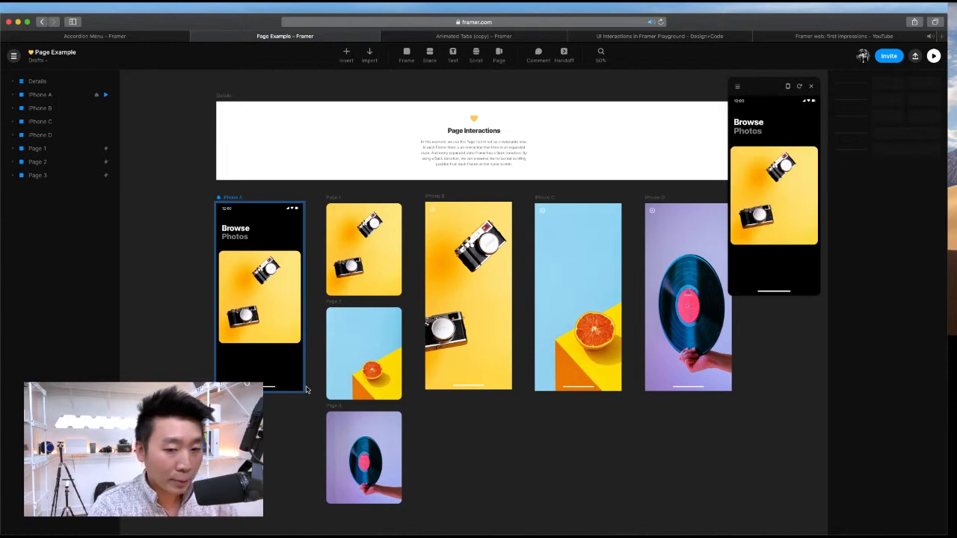
Step: Enlarge the prototype preview, swipe through the photos to the vinyl record, and test expanding and collapsing it
{"action": "left_click_drag", "start_coordinate": [731, 294], "coordinate": [557, 486]}
{"action": "left_click_drag", "start_coordinate": [704, 242], "coordinate": [598, 246]}
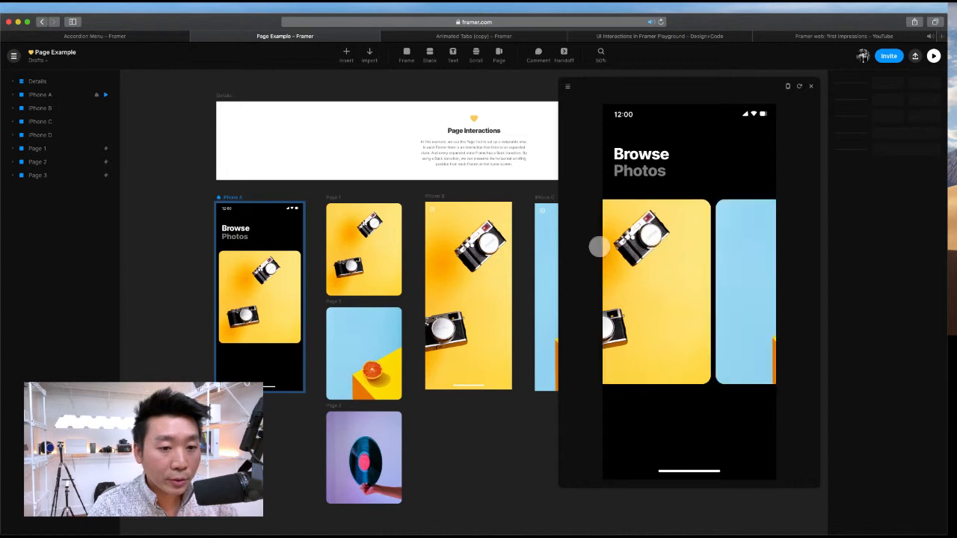
{"action": "left_click_drag", "start_coordinate": [710, 259], "coordinate": [570, 283]}
{"action": "left_click", "coordinate": [669, 273]}
{"action": "left_click", "coordinate": [671, 277]}
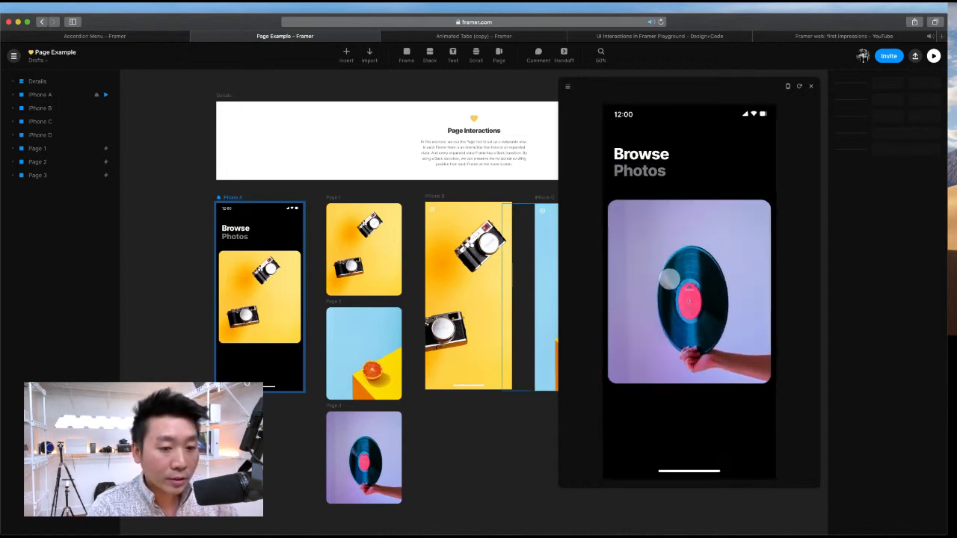
{"action": "left_click", "coordinate": [684, 271]}
{"action": "left_click", "coordinate": [694, 272]}
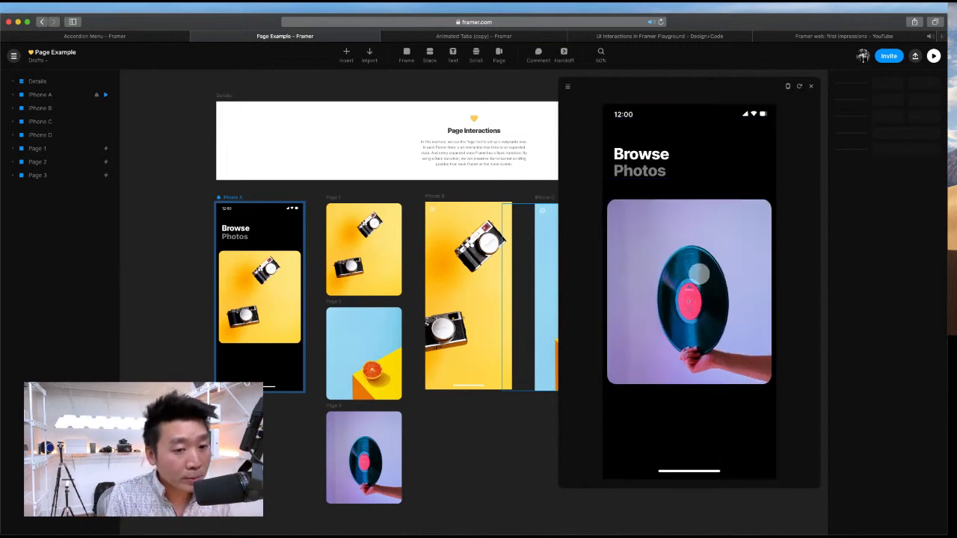
Step: Swipe the previewed photos back to the cameras and test expanding and collapsing that photo
{"action": "left_click_drag", "start_coordinate": [670, 269], "coordinate": [796, 284]}
{"action": "left_click_drag", "start_coordinate": [707, 280], "coordinate": [792, 281]}
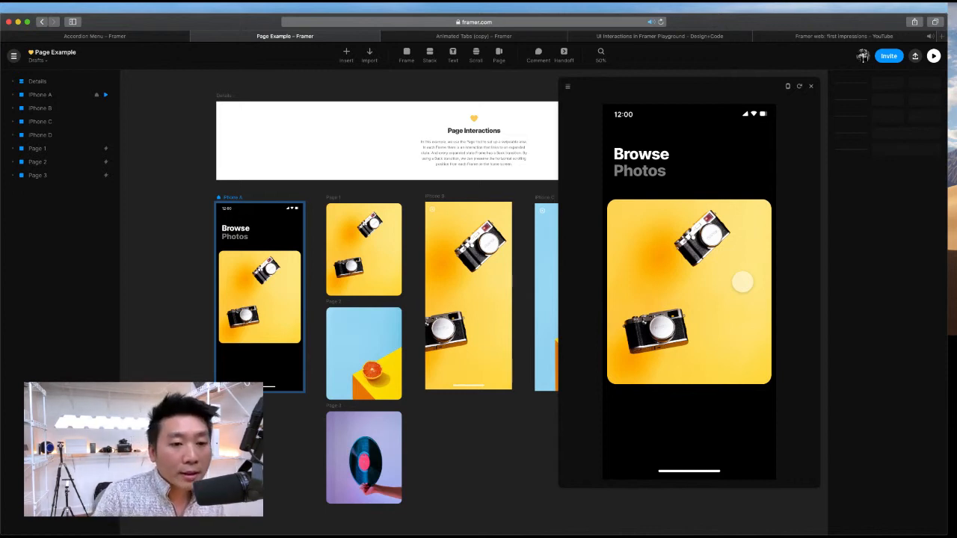
{"action": "left_click", "coordinate": [736, 266]}
{"action": "left_click", "coordinate": [735, 261]}
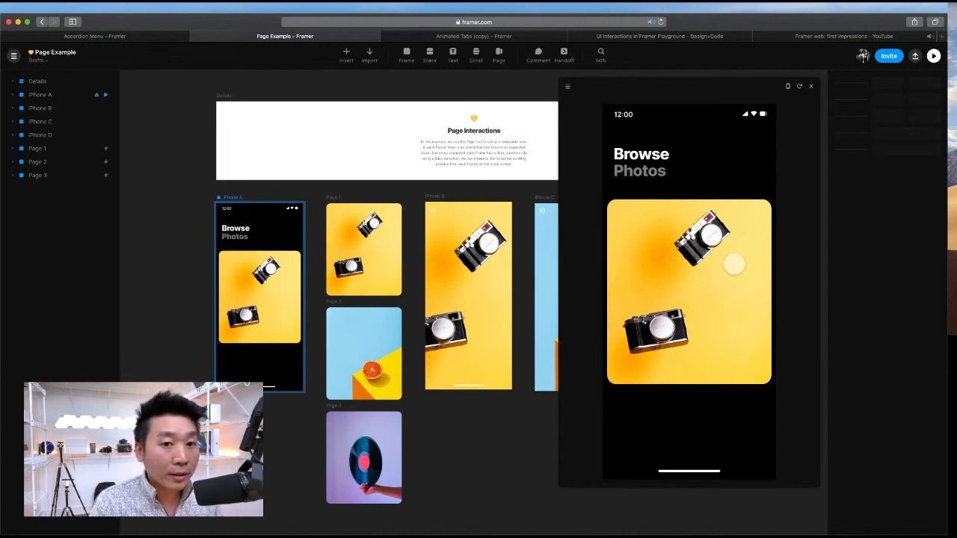
Step: Close the prototype preview, go back to the Examples gallery and open the To-Do List example
{"action": "left_click", "coordinate": [811, 86]}
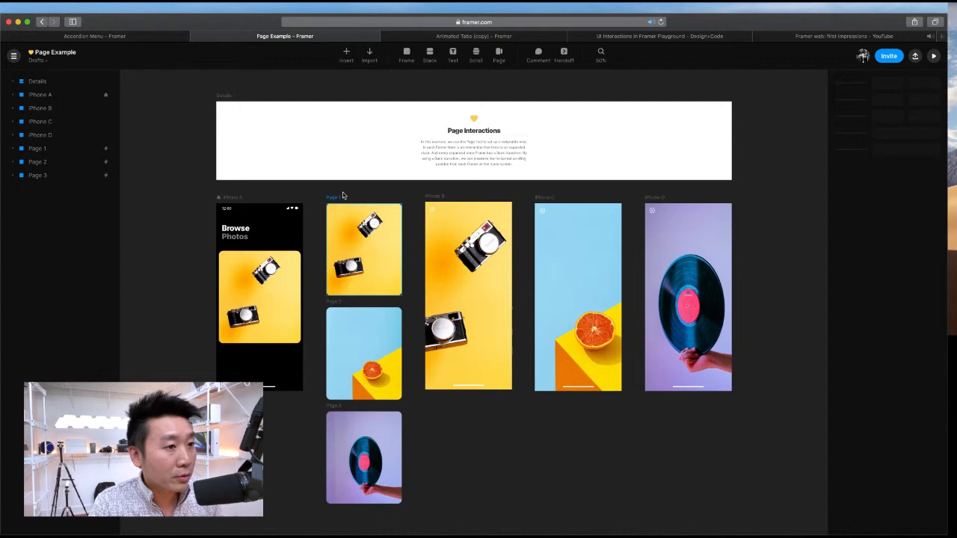
{"action": "left_click", "coordinate": [41, 23]}
{"action": "scroll", "coordinate": [231, 190], "scroll_direction": "up", "scroll_amount": 5}
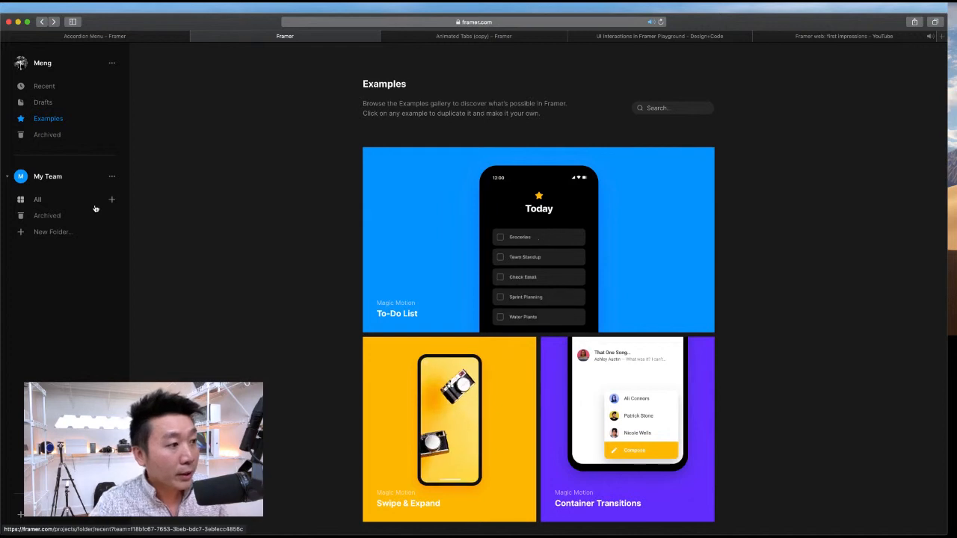
{"action": "scroll", "coordinate": [162, 101], "scroll_direction": "down", "scroll_amount": 1}
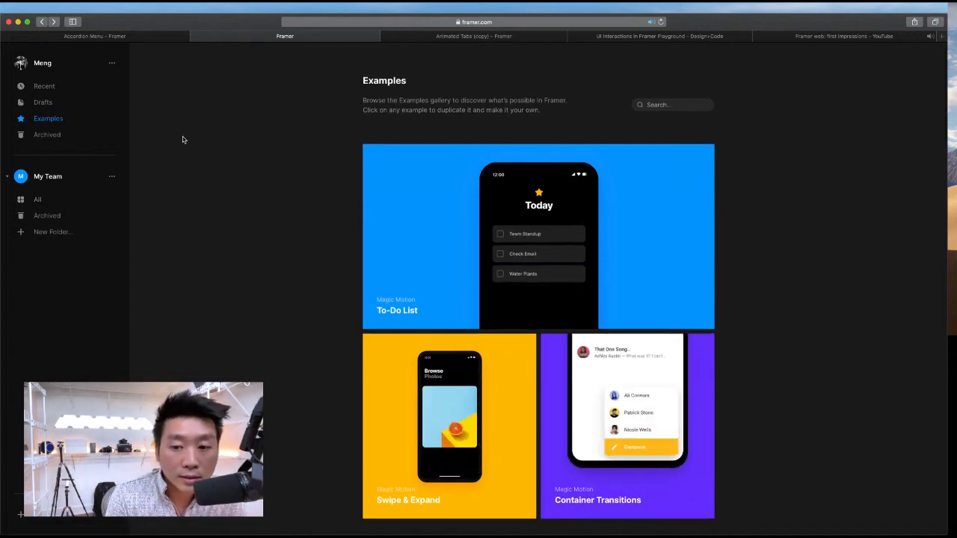
{"action": "scroll", "coordinate": [213, 175], "scroll_direction": "up", "scroll_amount": 1}
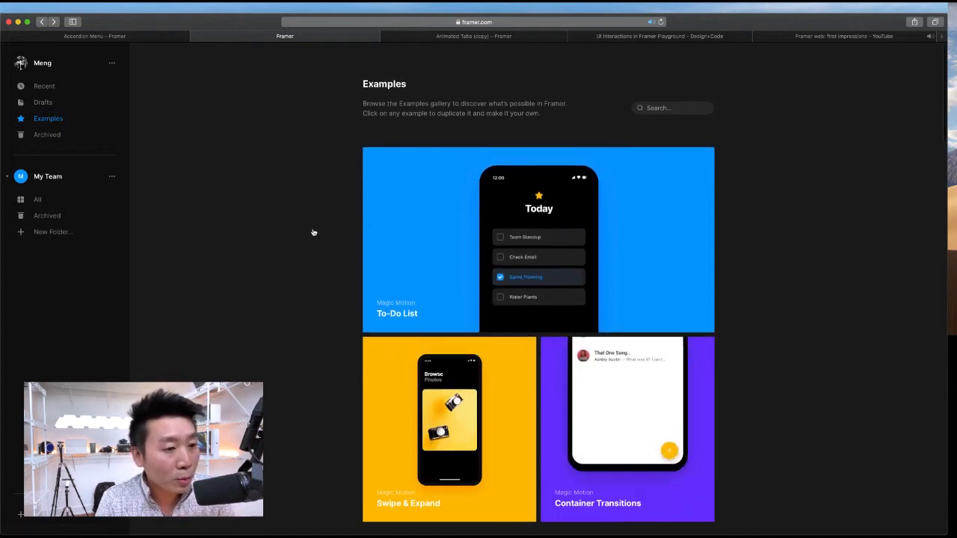
{"action": "left_click", "coordinate": [438, 271]}
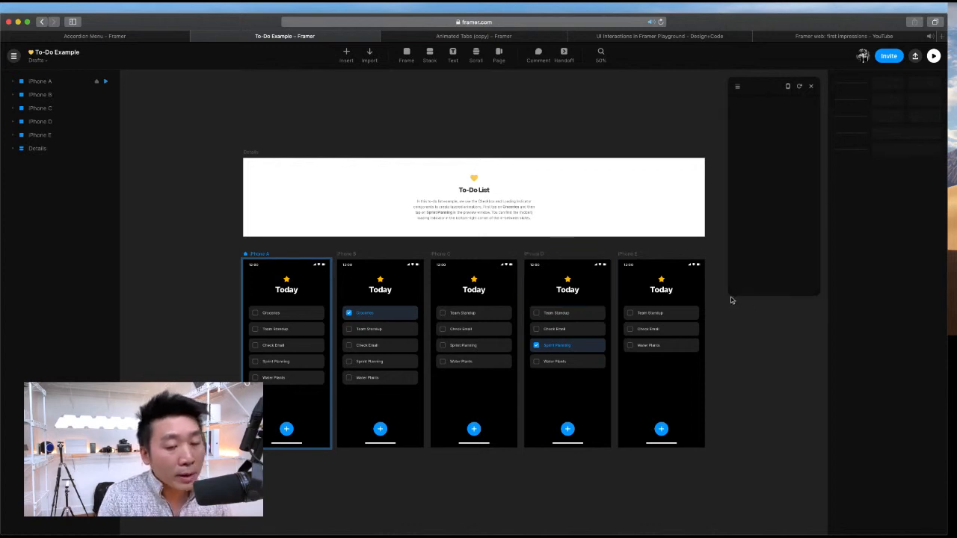
Step: Test checking off Groceries in an enlarged prototype preview, restart it to repeat the test, and close the preview
{"action": "left_click_drag", "start_coordinate": [724, 300], "coordinate": [611, 503]}
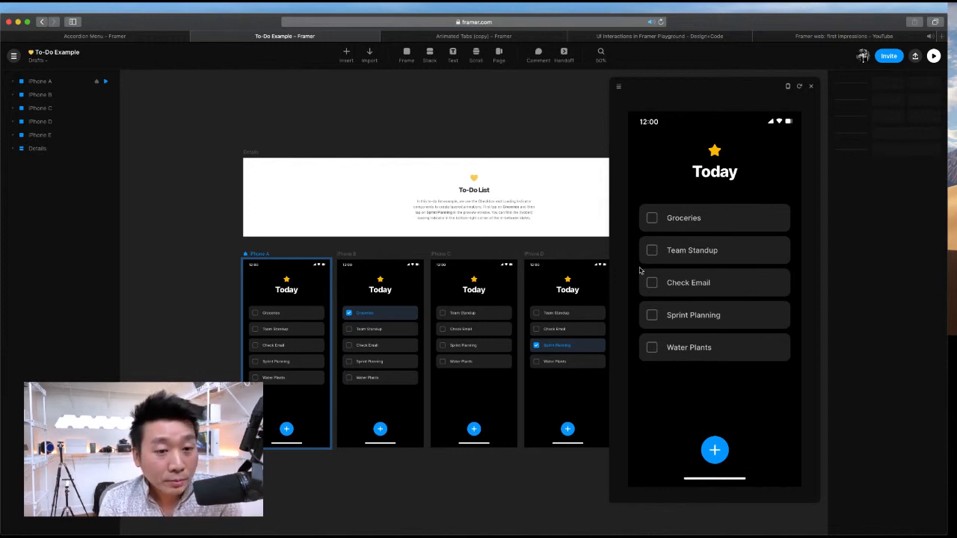
{"action": "left_click", "coordinate": [651, 219]}
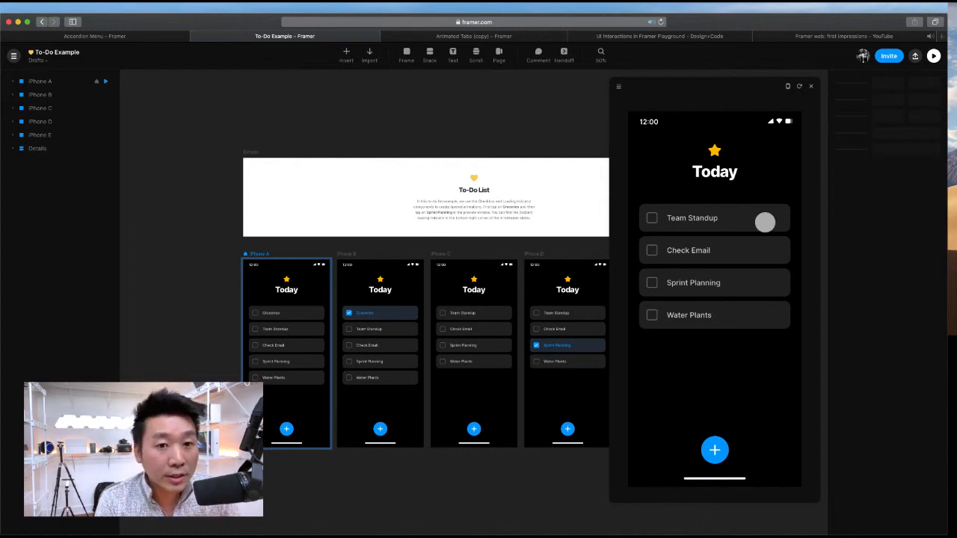
{"action": "left_click", "coordinate": [799, 86]}
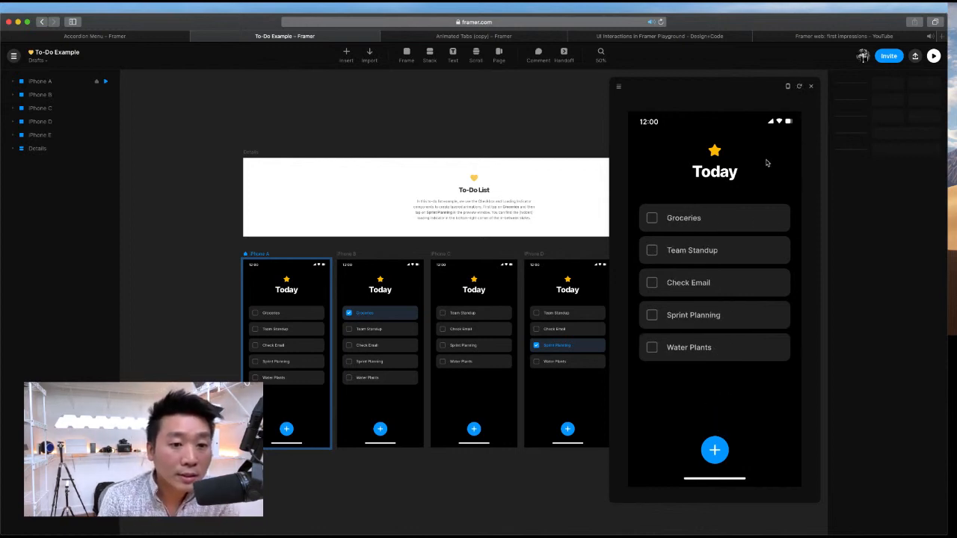
{"action": "left_click", "coordinate": [652, 219]}
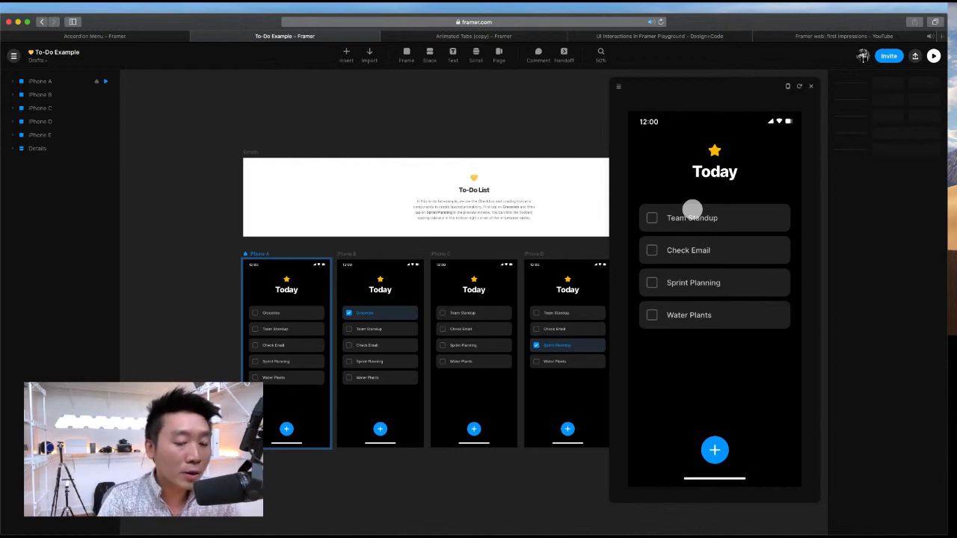
{"action": "left_click", "coordinate": [811, 86]}
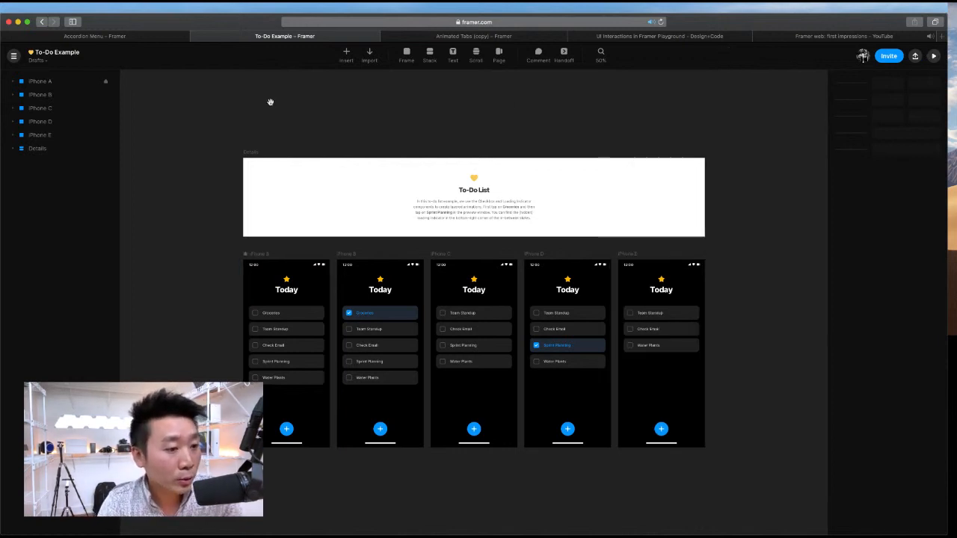
Step: Inspect the properties of the Groceries text and its Check 1 checkbox component in the iPhone B frame
{"action": "scroll", "coordinate": [224, 314], "scroll_direction": "down", "scroll_amount": 3}
{"action": "scroll", "coordinate": [254, 269], "scroll_direction": "left", "scroll_amount": 2}
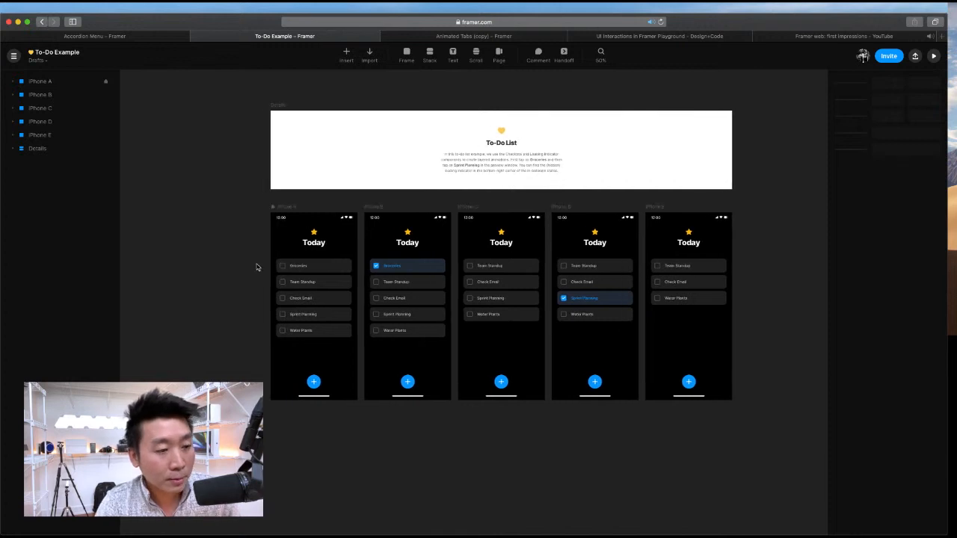
{"action": "key", "text": "super+equal"}
{"action": "scroll", "coordinate": [263, 269], "scroll_direction": "left", "scroll_amount": 4}
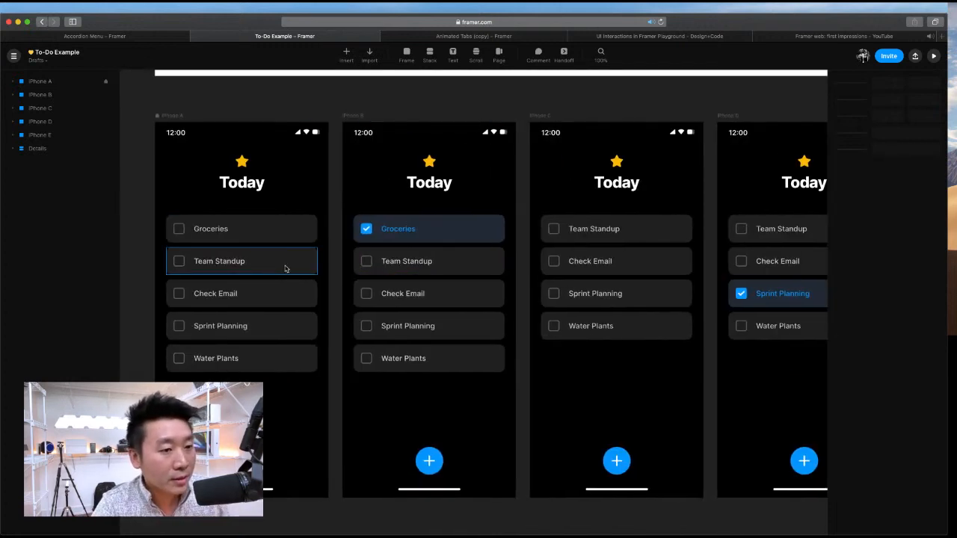
{"action": "scroll", "coordinate": [284, 269], "scroll_direction": "up", "scroll_amount": 3}
{"action": "scroll", "coordinate": [284, 268], "scroll_direction": "right", "scroll_amount": 1}
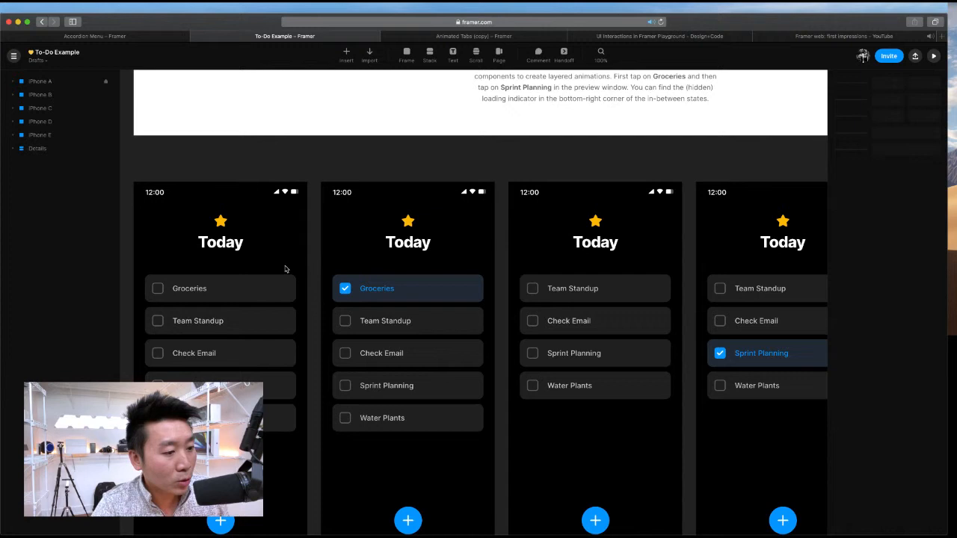
{"action": "left_click", "coordinate": [361, 293]}
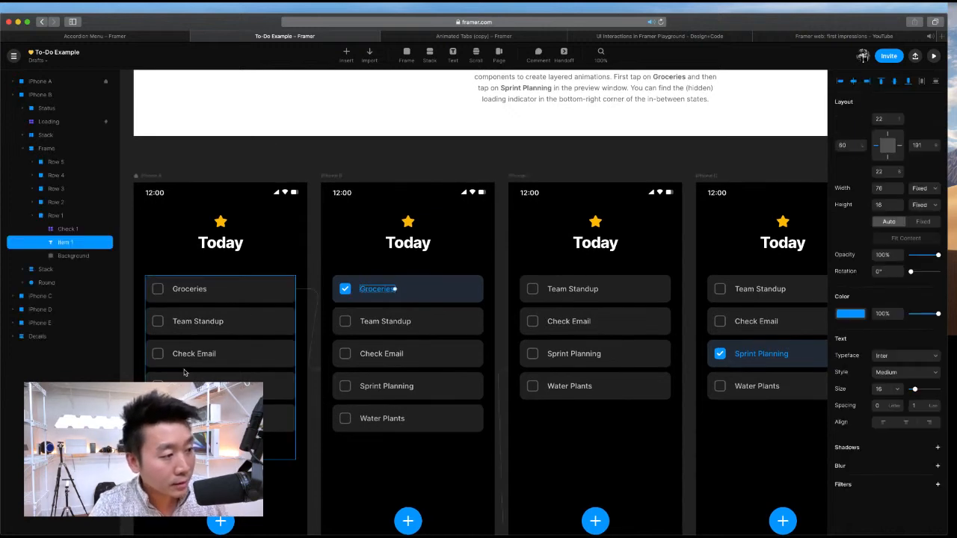
{"action": "left_click", "coordinate": [70, 229]}
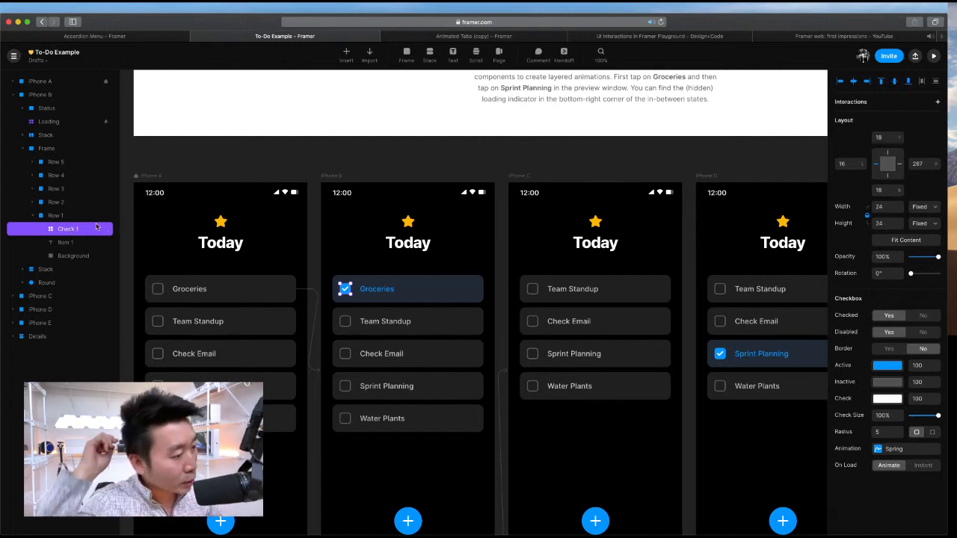
Step: Inspect the settings of the Loading component and the neighbouring Stack layer in iPhone B
{"action": "left_click", "coordinate": [58, 122]}
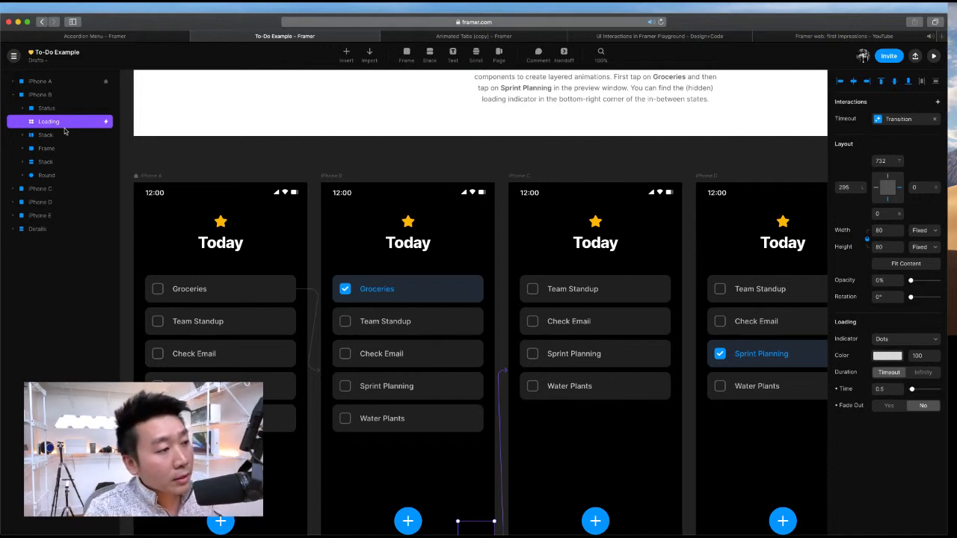
{"action": "left_click", "coordinate": [42, 137]}
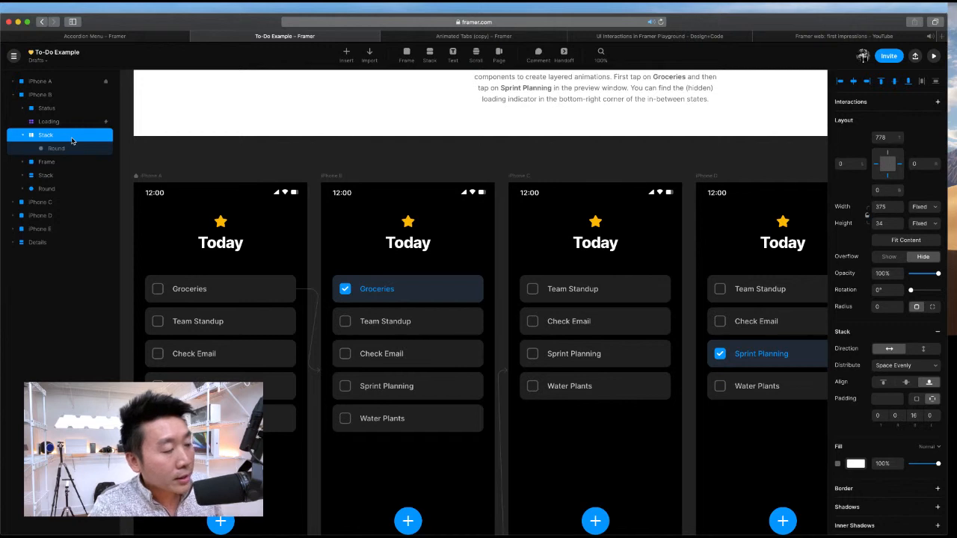
{"action": "left_click", "coordinate": [48, 122]}
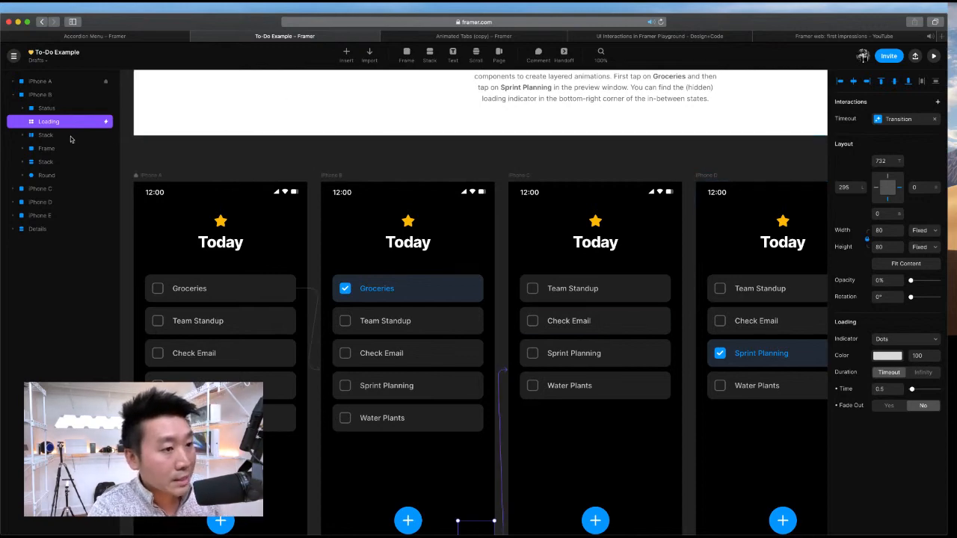
Step: Examine the To-Do List description and the Loading component's transition link from iPhone B
{"action": "scroll", "coordinate": [297, 160], "scroll_direction": "up", "scroll_amount": 4}
{"action": "scroll", "coordinate": [295, 160], "scroll_direction": "down", "scroll_amount": 2}
{"action": "scroll", "coordinate": [293, 160], "scroll_direction": "left", "scroll_amount": 1}
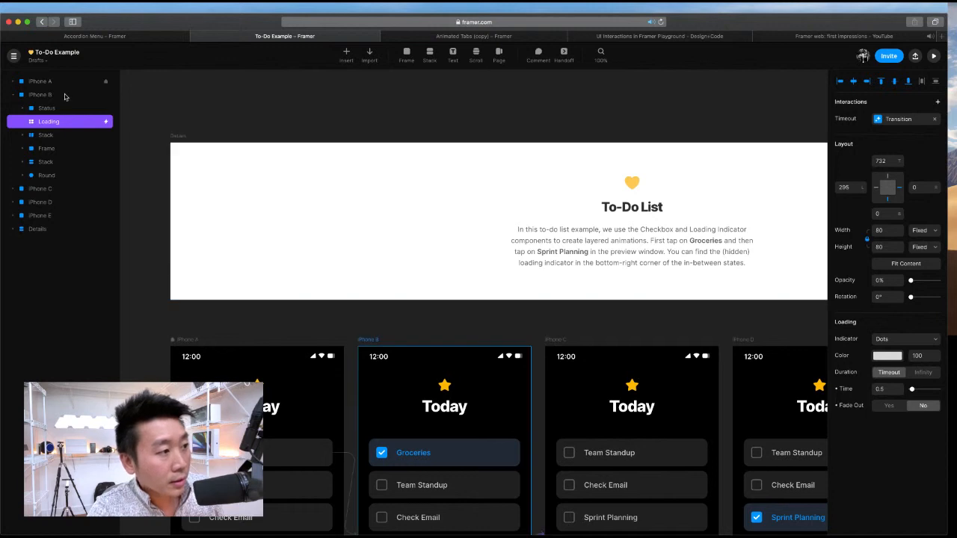
{"action": "left_click", "coordinate": [43, 62]}
{"action": "left_click", "coordinate": [228, 113]}
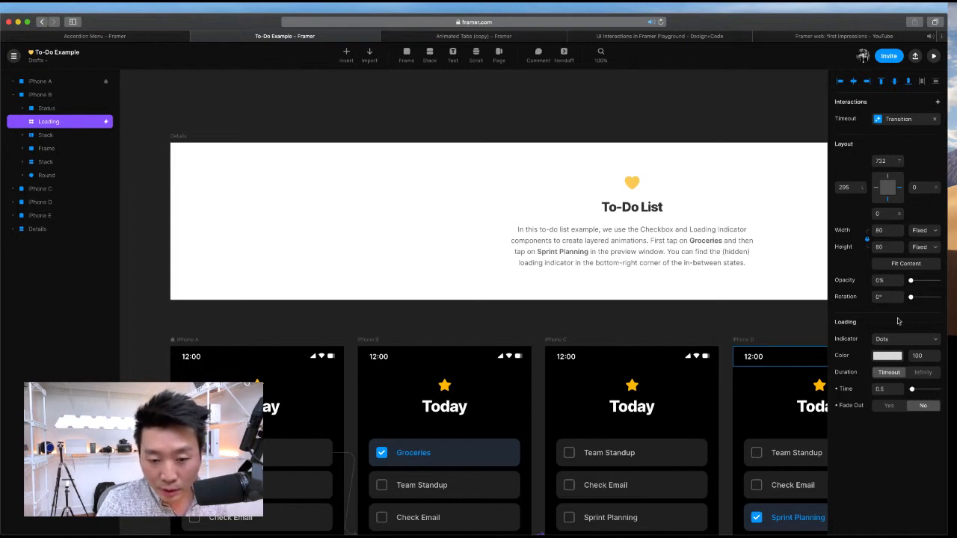
{"action": "scroll", "coordinate": [577, 378], "scroll_direction": "down", "scroll_amount": 5}
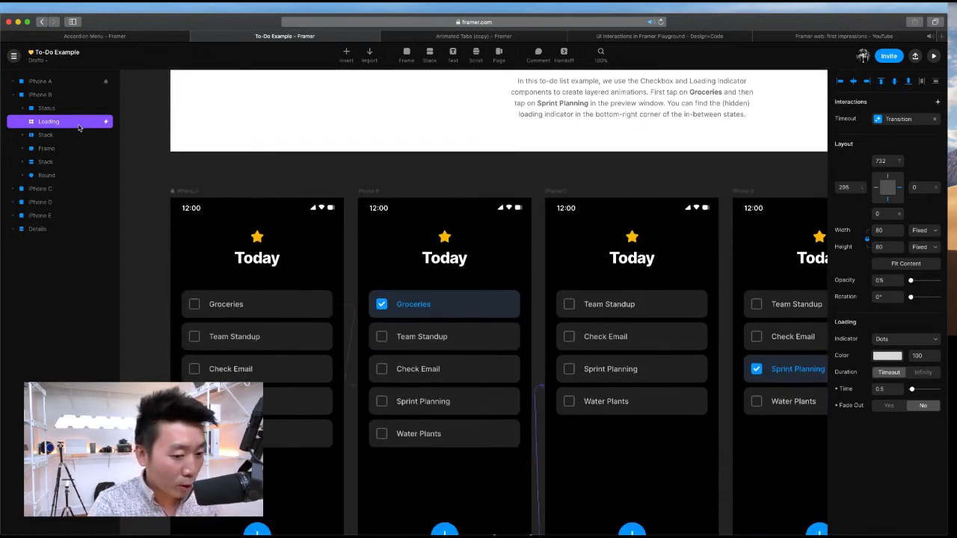
{"action": "scroll", "coordinate": [474, 271], "scroll_direction": "down", "scroll_amount": 3}
{"action": "scroll", "coordinate": [447, 265], "scroll_direction": "right", "scroll_amount": 1}
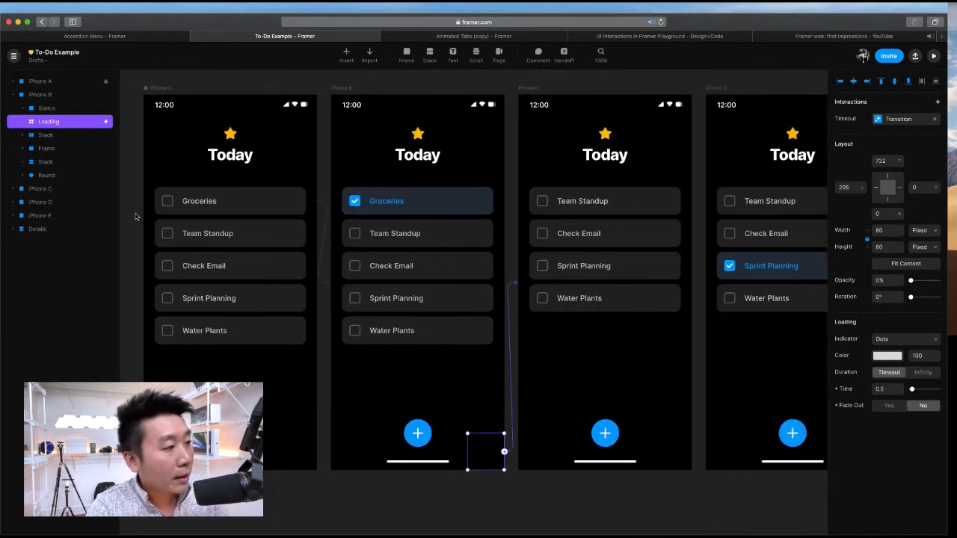
Step: Look through the layers inside the iPhone C and iPhone E frames
{"action": "left_click", "coordinate": [39, 189]}
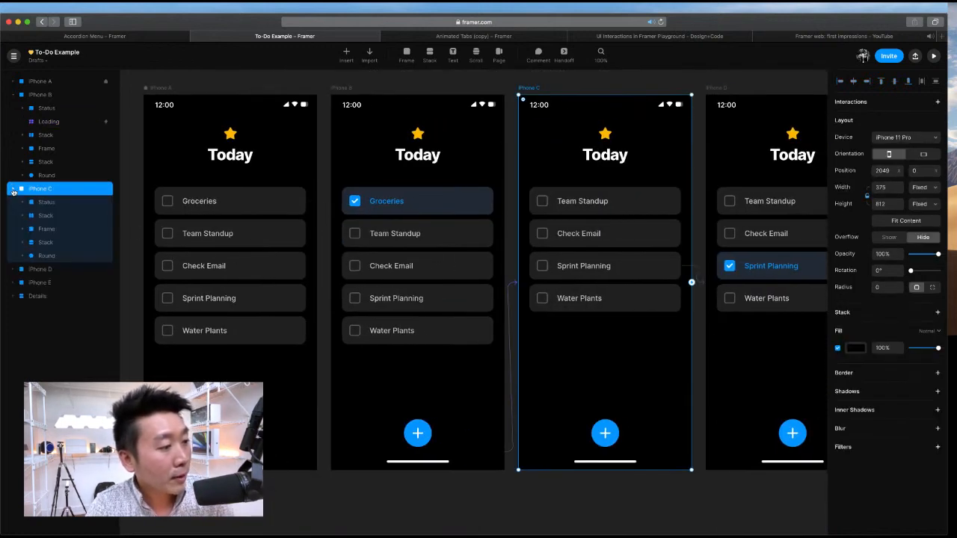
{"action": "left_click", "coordinate": [13, 189]}
{"action": "left_click", "coordinate": [12, 189]}
{"action": "left_click", "coordinate": [13, 189]}
{"action": "left_click", "coordinate": [19, 215]}
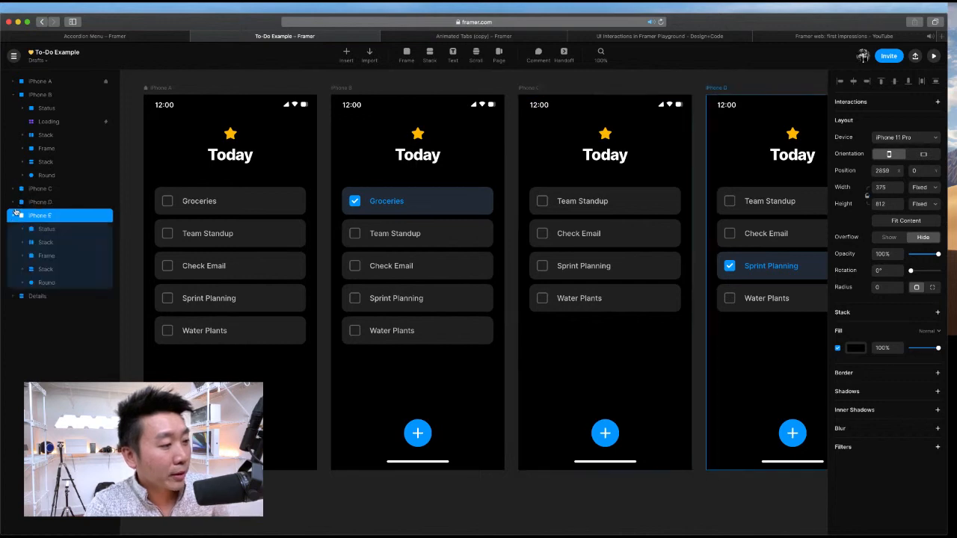
Step: Inspect the Loading component's settings in iPhone D, and collapse the iPhone D and iPhone E layers
{"action": "left_click", "coordinate": [13, 202]}
{"action": "left_click", "coordinate": [58, 229]}
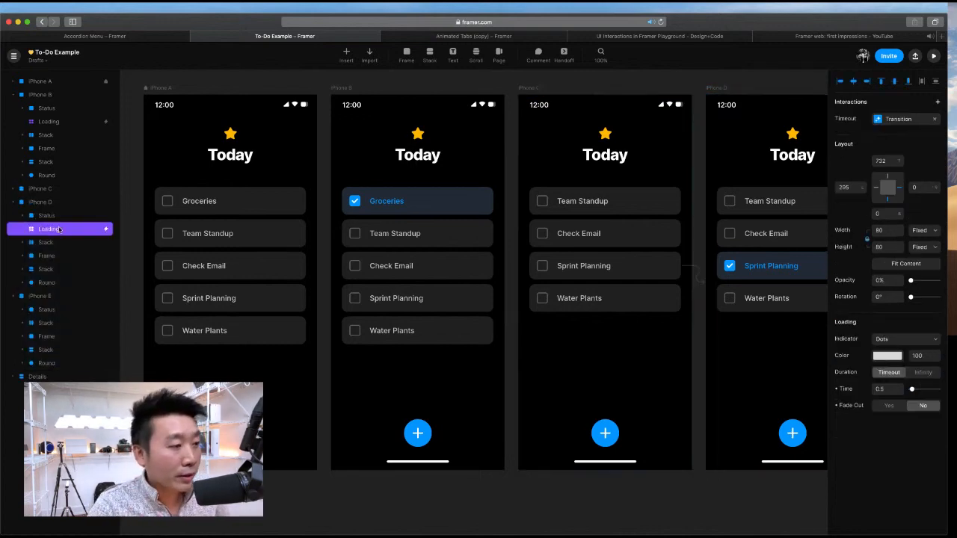
{"action": "left_click", "coordinate": [12, 202]}
{"action": "left_click", "coordinate": [11, 218]}
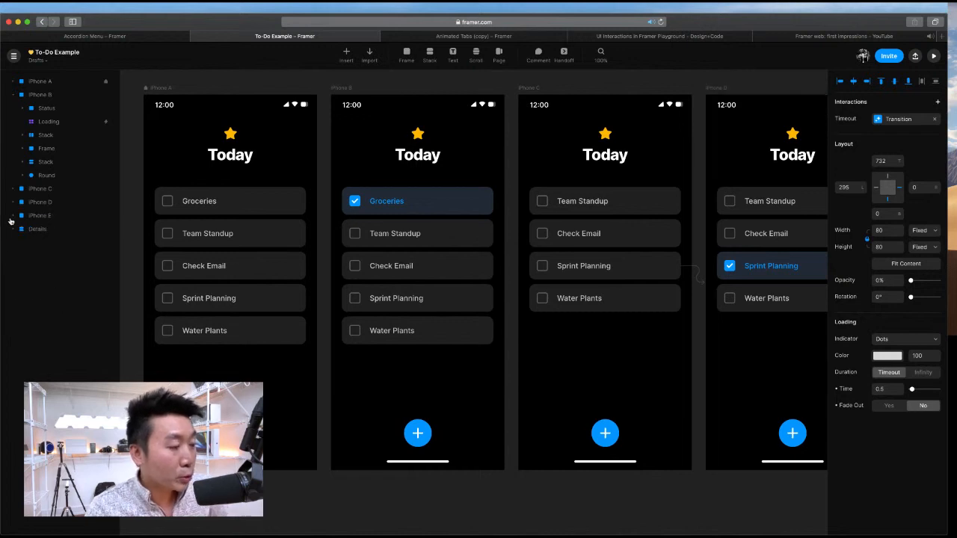
Step: Collapse the iPhone B layer and return from the To-Do Example to the project dashboard
{"action": "left_click", "coordinate": [13, 95]}
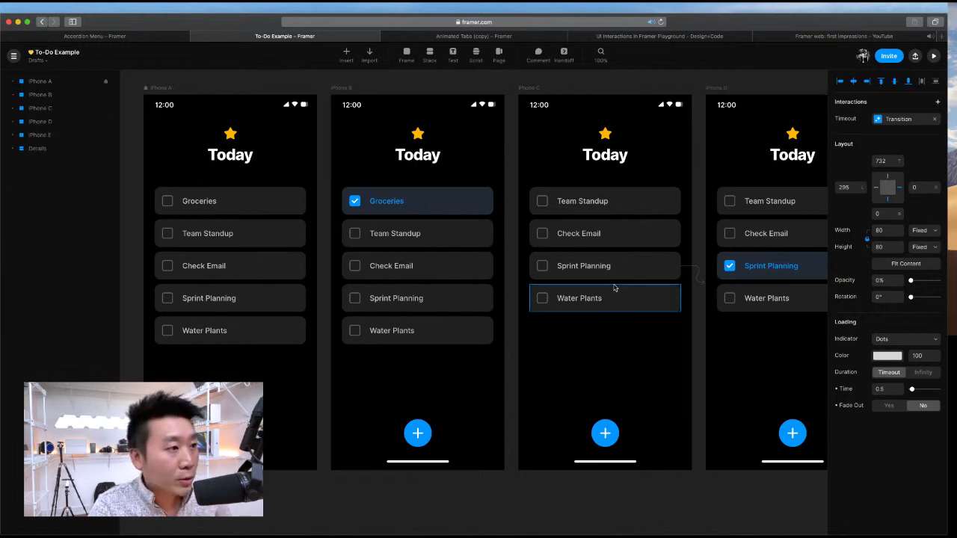
{"action": "scroll", "coordinate": [200, 82], "scroll_direction": "left", "scroll_amount": 2}
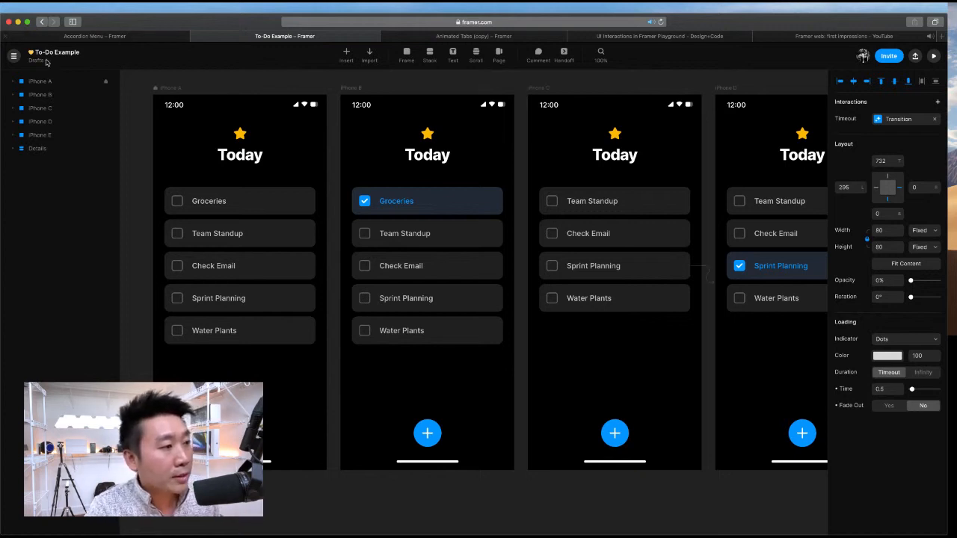
{"action": "left_click", "coordinate": [16, 58]}
{"action": "left_click", "coordinate": [40, 82]}
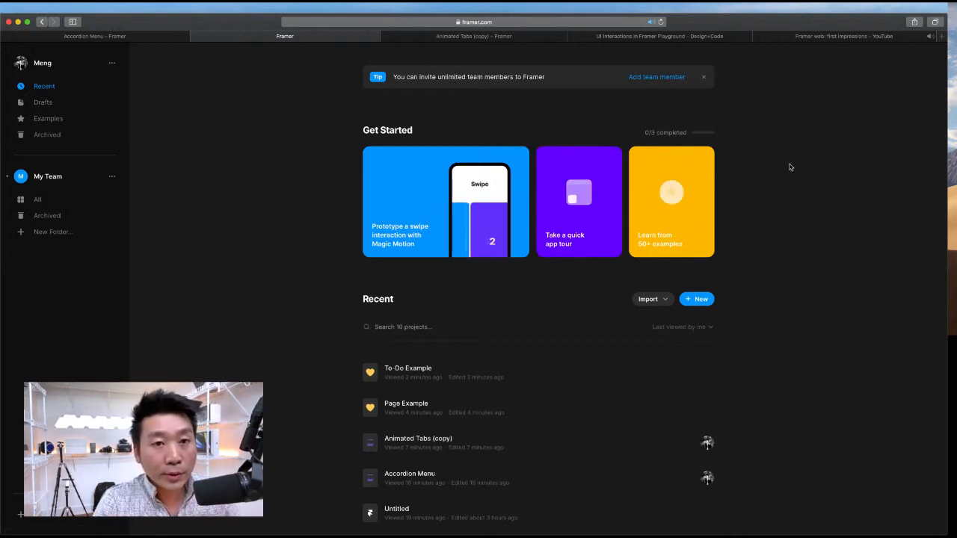
Step: Create a new project in Drafts
{"action": "mouse_move", "coordinate": [771, 24]}
{"action": "left_mouse_down"}
{"action": "mouse_move", "coordinate": [633, 18]}
{"action": "mouse_move", "coordinate": [778, 22]}
{"action": "left_mouse_up"}
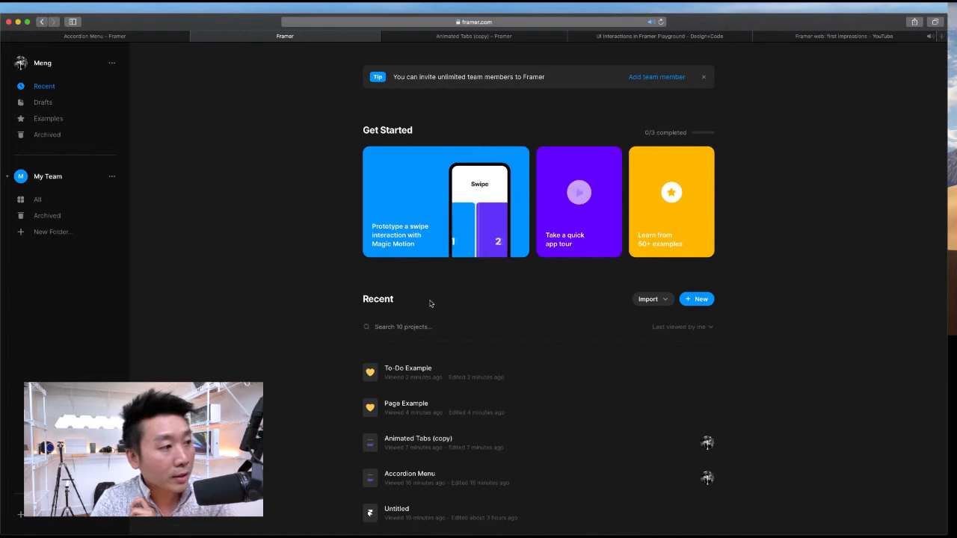
{"action": "left_click", "coordinate": [698, 299]}
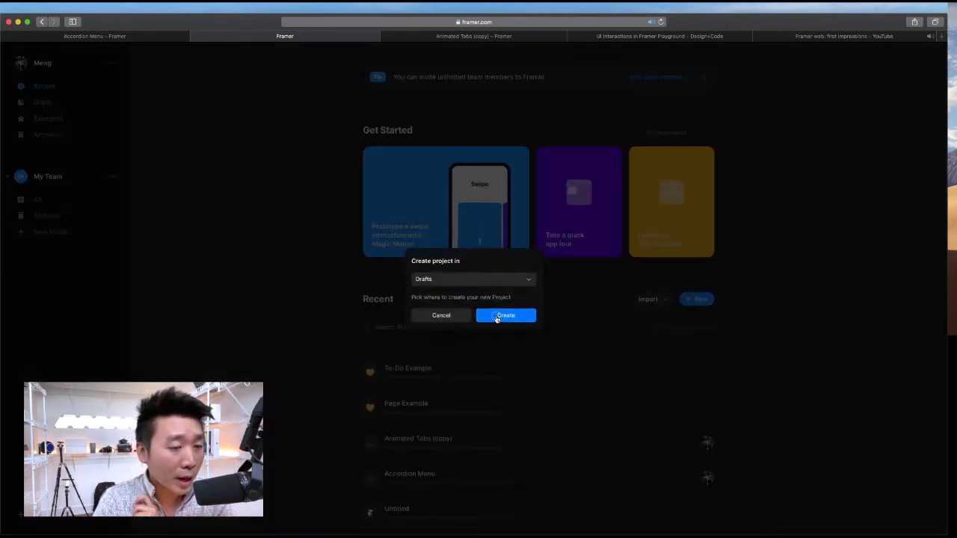
{"action": "left_click", "coordinate": [504, 315]}
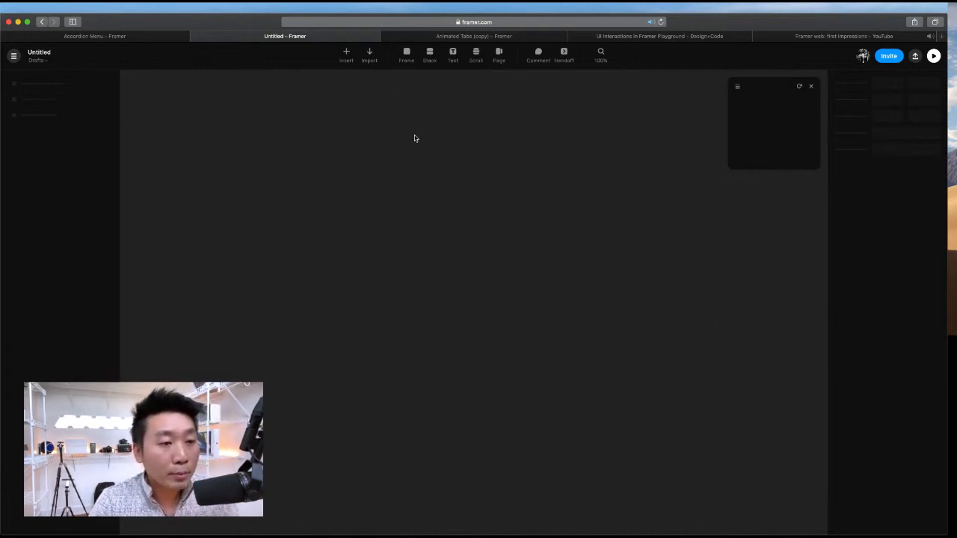
Step: Draw a frame on the empty canvas, apply the iPhone 11 Pro device preset and move it to about X -173, Y -7
{"action": "key", "text": "f"}
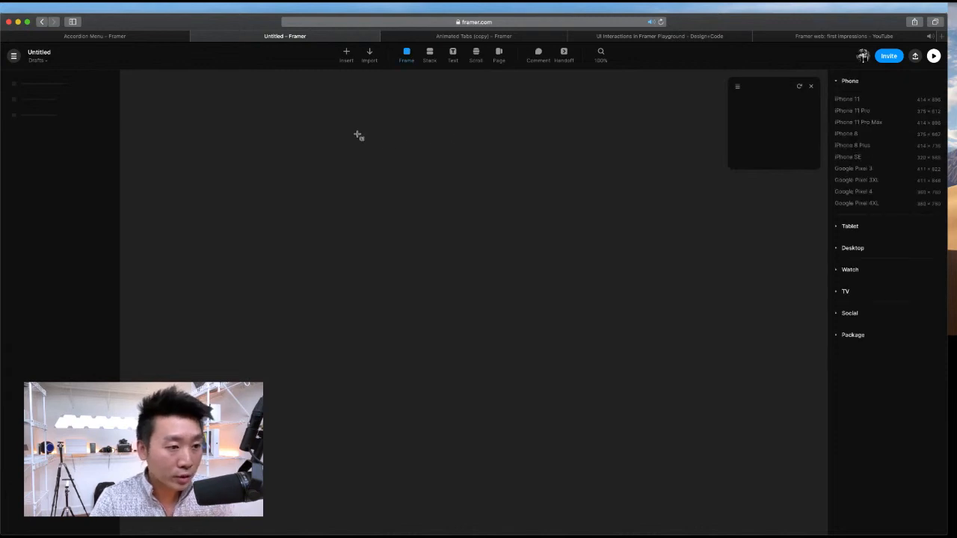
{"action": "left_click_drag", "start_coordinate": [351, 123], "coordinate": [537, 406]}
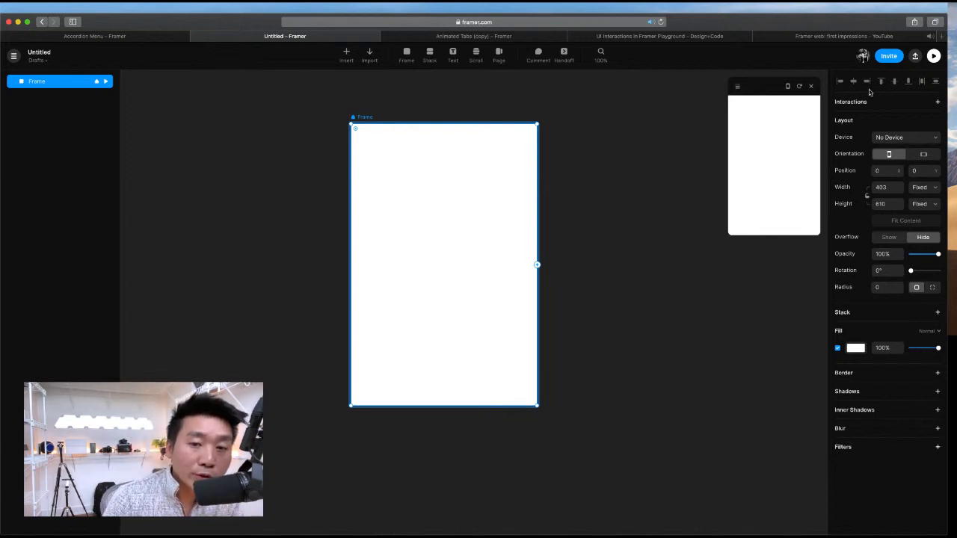
{"action": "left_click", "coordinate": [893, 137]}
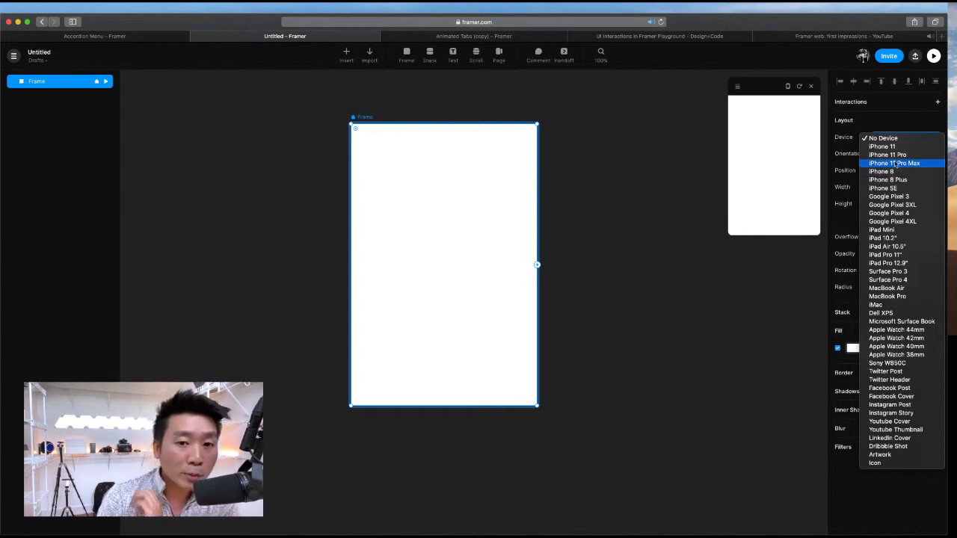
{"action": "left_click", "coordinate": [896, 156]}
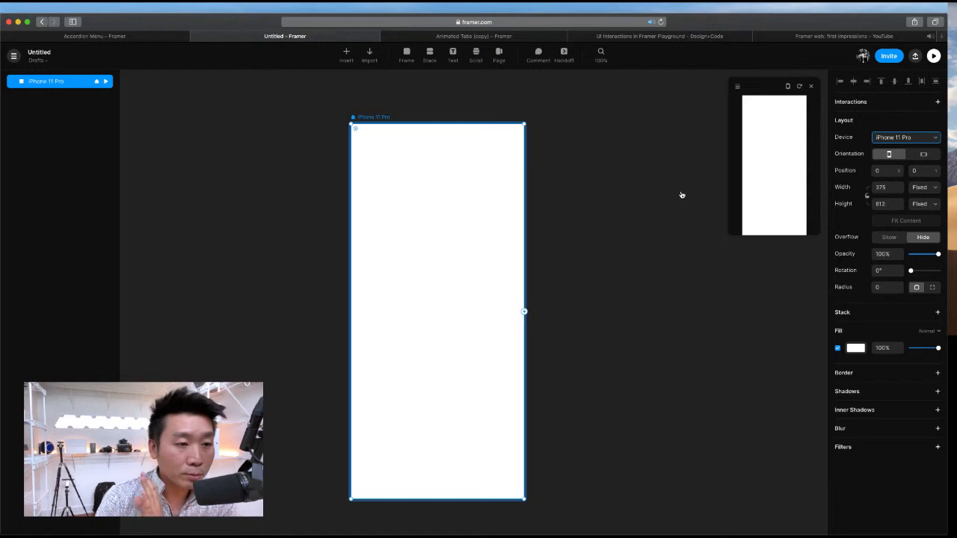
{"action": "left_click_drag", "start_coordinate": [357, 119], "coordinate": [278, 113]}
{"action": "left_click", "coordinate": [588, 164]}
{"action": "left_click", "coordinate": [397, 210]}
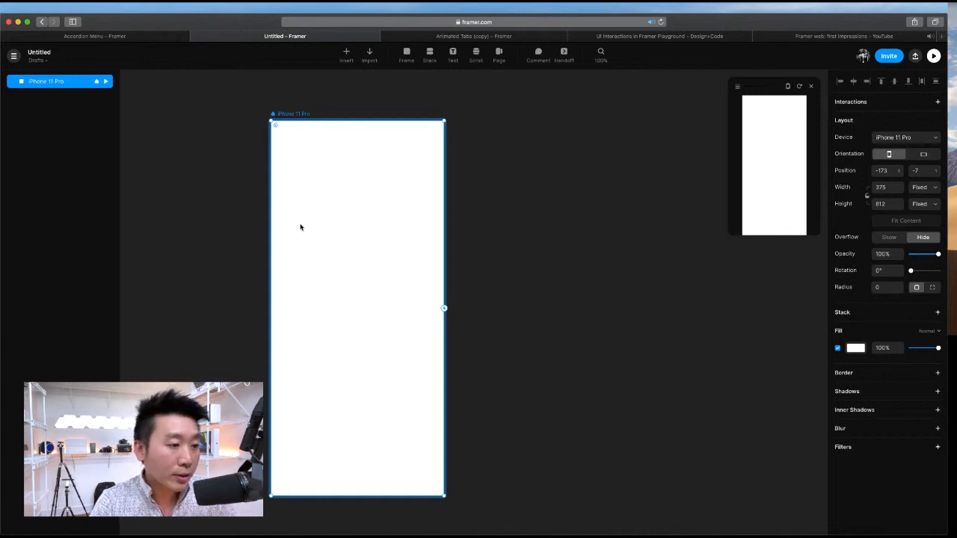
Step: Draw a card frame about 249 × 338 inside the iPhone 11 Pro frame and centre it there
{"action": "key", "text": "f"}
{"action": "mouse_move", "coordinate": [289, 218]}
{"action": "left_mouse_down"}
{"action": "mouse_move", "coordinate": [393, 374]}
{"action": "mouse_move", "coordinate": [403, 374]}
{"action": "left_mouse_up"}
{"action": "left_click_drag", "start_coordinate": [342, 316], "coordinate": [361, 329]}
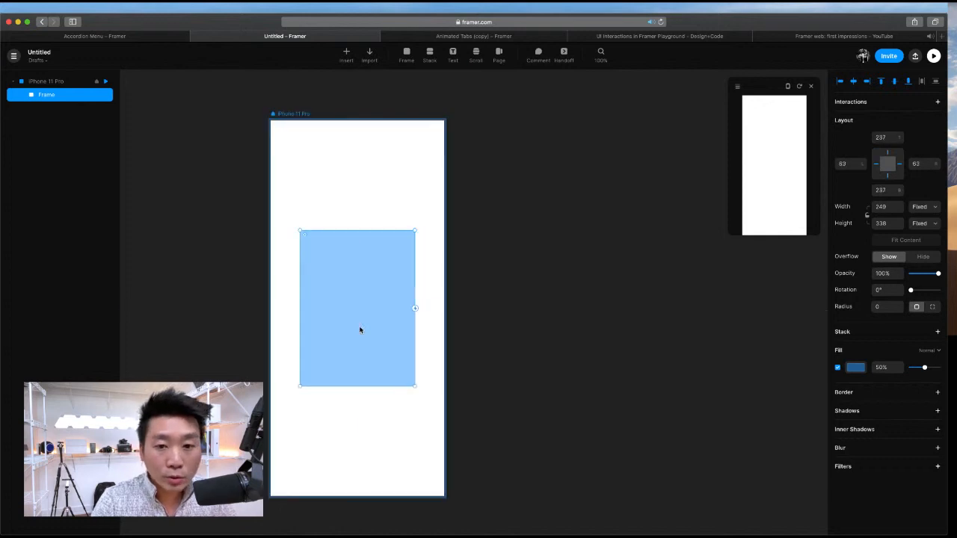
Step: Resize the card to 300 × 250 and centre it horizontally in the iPhone frame
{"action": "left_click", "coordinate": [886, 208]}
{"action": "key", "text": "Return"}
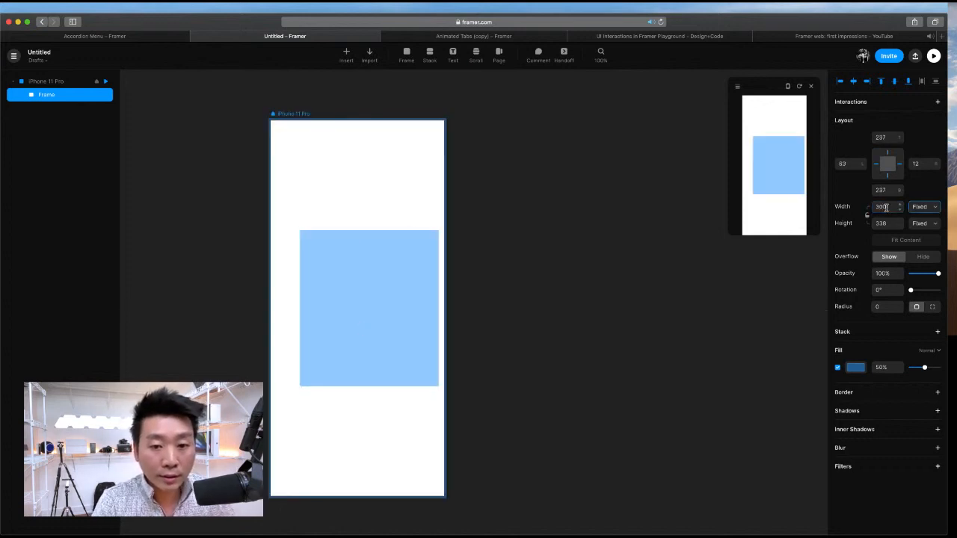
{"action": "key", "text": "Tab"}
{"action": "type", "text": "250"}
{"action": "key", "text": "Return"}
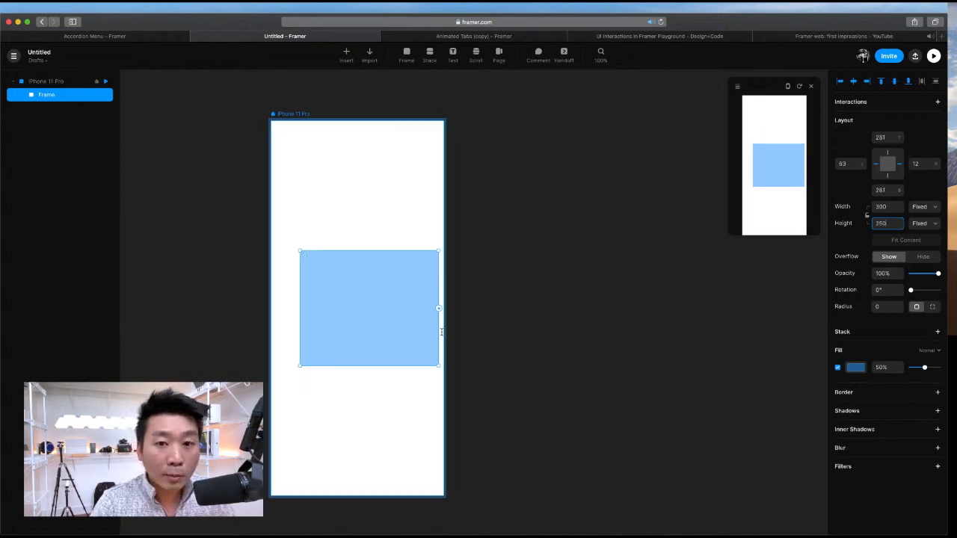
{"action": "left_click", "coordinate": [853, 81]}
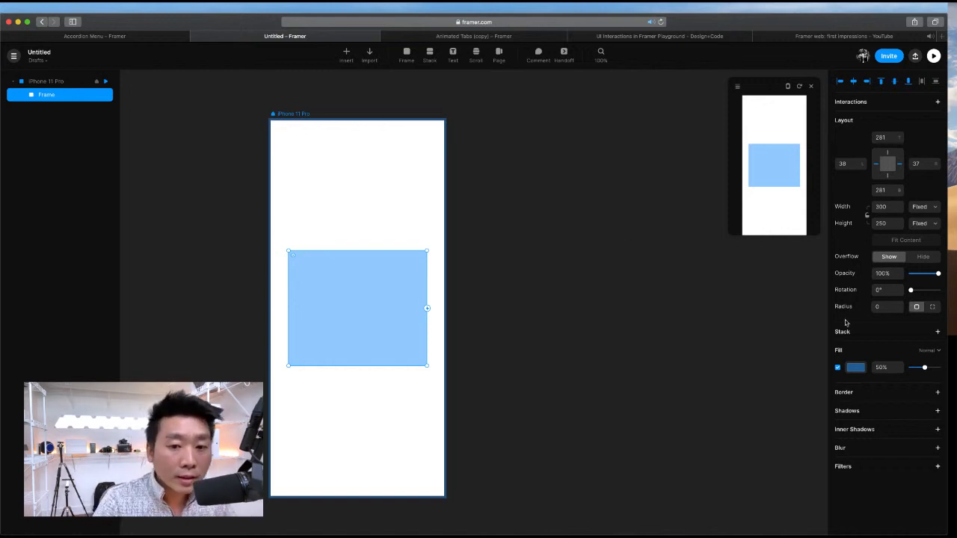
Step: Set the card's corner radius to 30 and deselect it
{"action": "left_click", "coordinate": [887, 306]}
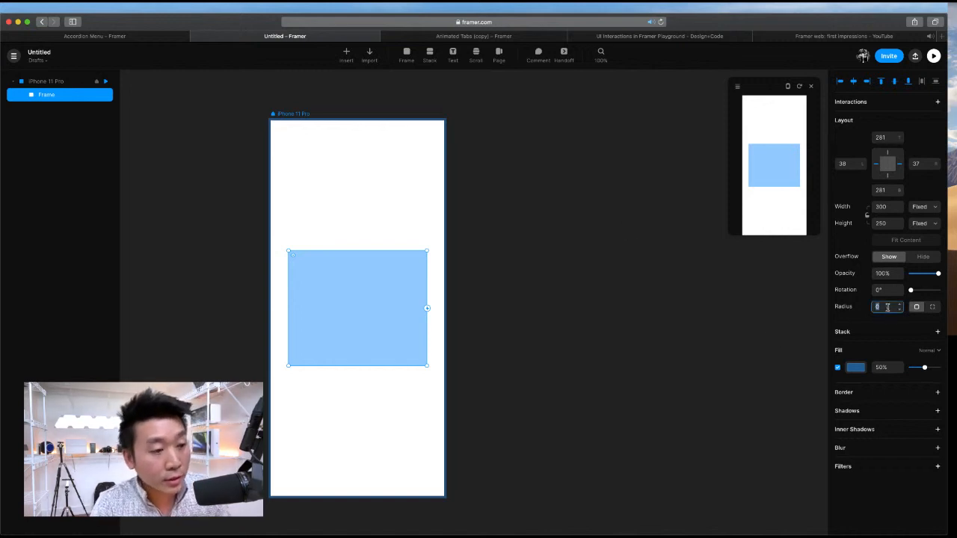
{"action": "type", "text": "30"}
{"action": "key", "text": "Return"}
{"action": "left_click", "coordinate": [509, 222]}
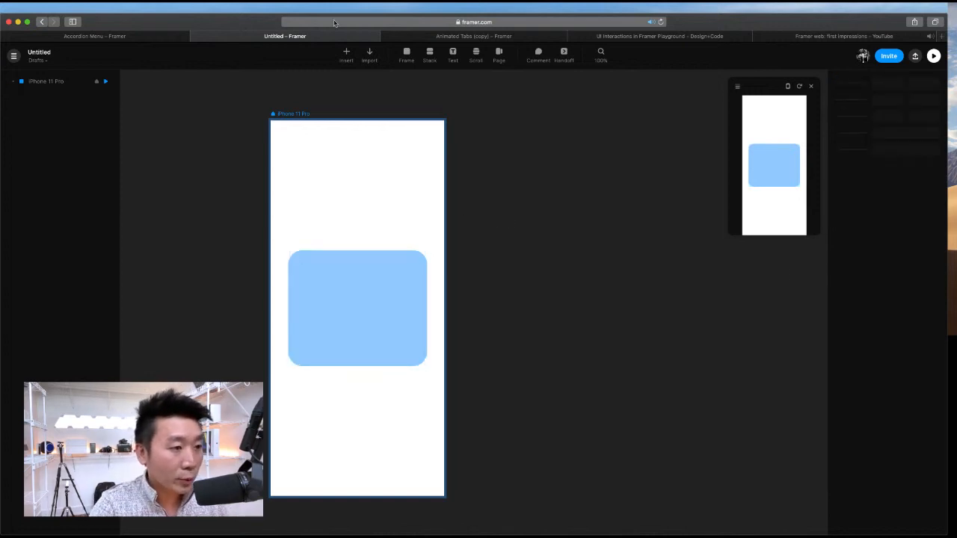
Step: Duplicate the iPhone 11 Pro frame and enlarge the copy's card to the full width and down to the lower edge, about 375 × 731
{"action": "left_click", "coordinate": [301, 115]}
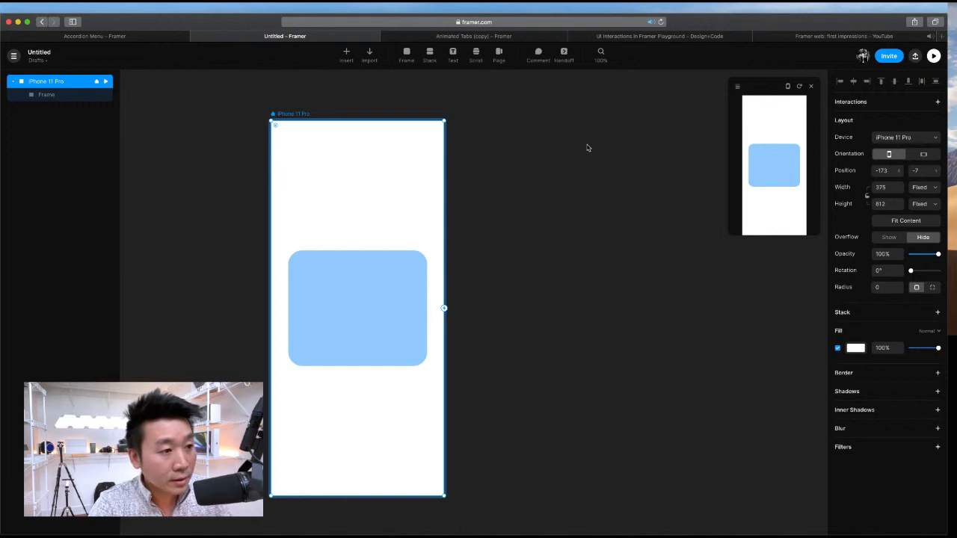
{"action": "key", "text": "super+d"}
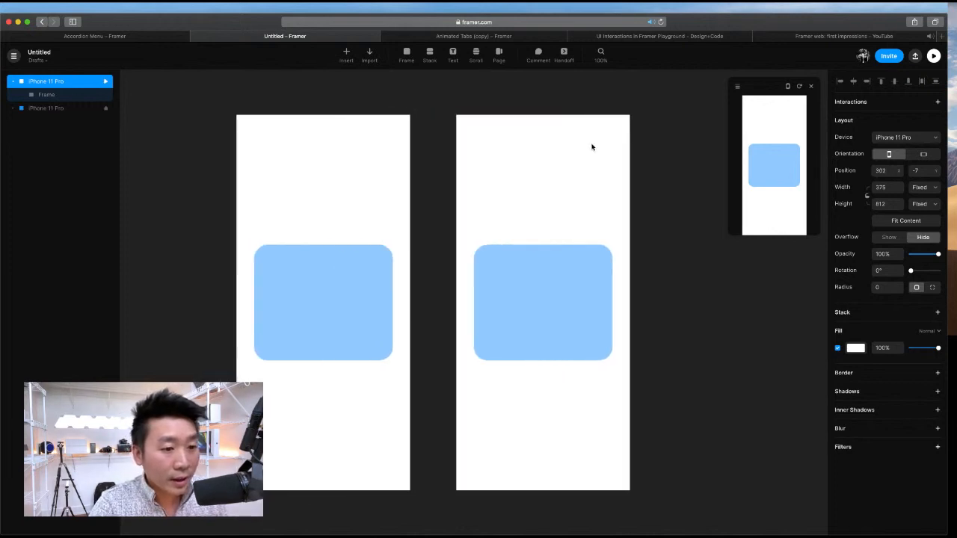
{"action": "left_click", "coordinate": [555, 263]}
{"action": "left_click_drag", "start_coordinate": [552, 245], "coordinate": [568, 153]}
{"action": "left_click_drag", "start_coordinate": [497, 203], "coordinate": [479, 203]}
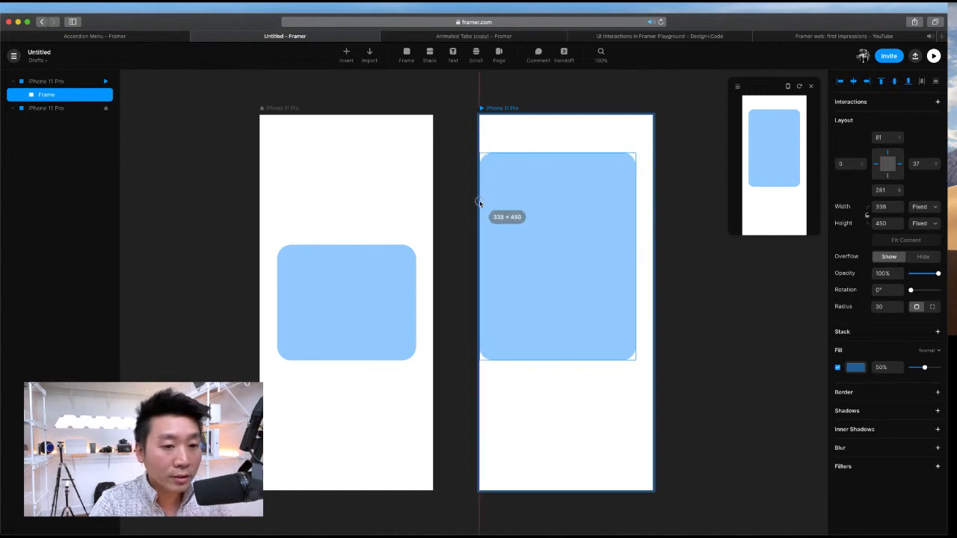
{"action": "left_click_drag", "start_coordinate": [637, 225], "coordinate": [656, 227]}
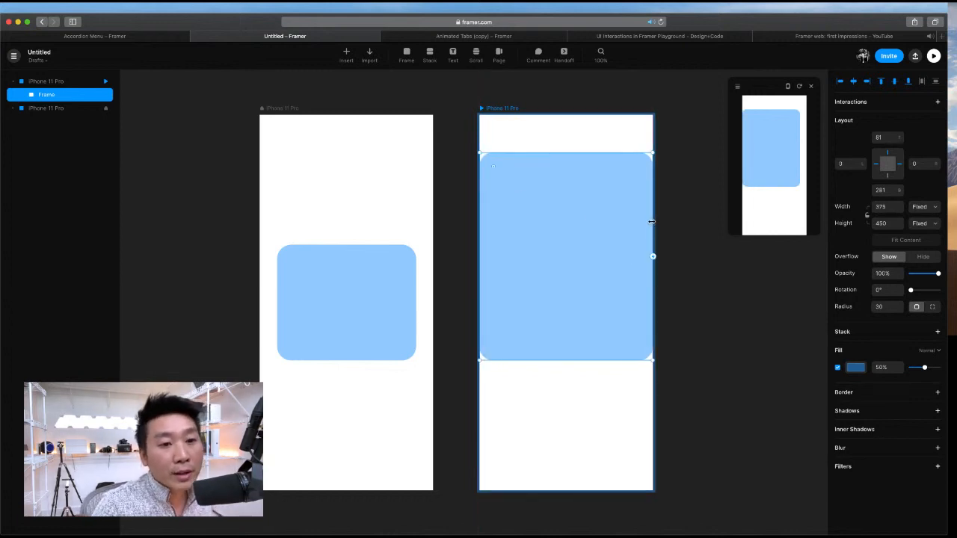
{"action": "left_click_drag", "start_coordinate": [560, 360], "coordinate": [566, 495]}
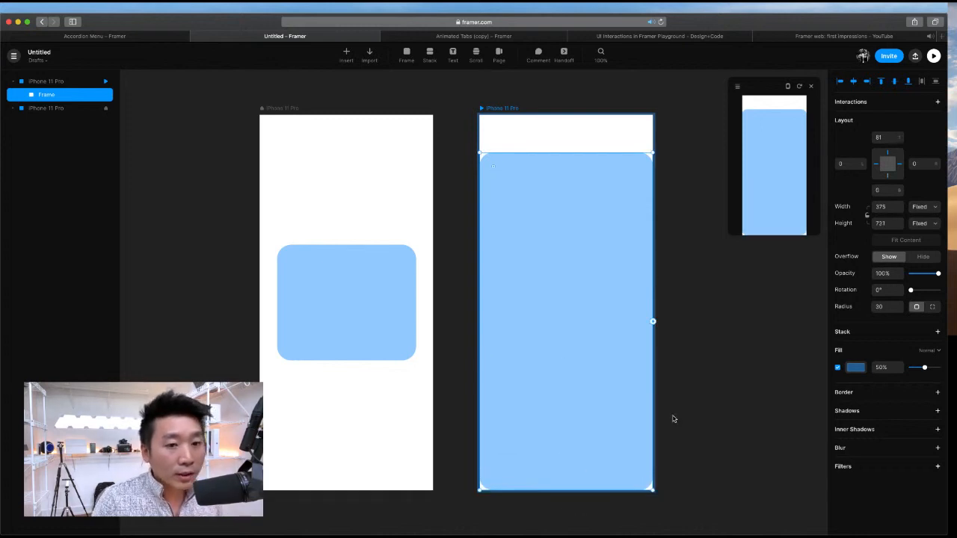
Step: Link the small card to the second iPhone frame with a Tap transition and set its spring stiffness to about 414
{"action": "left_click", "coordinate": [393, 276]}
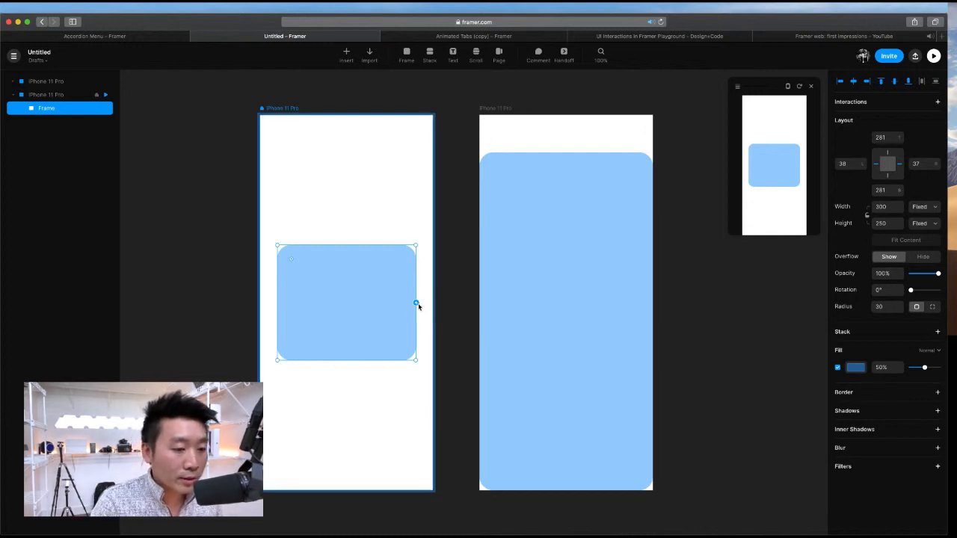
{"action": "left_click_drag", "start_coordinate": [414, 303], "coordinate": [506, 243]}
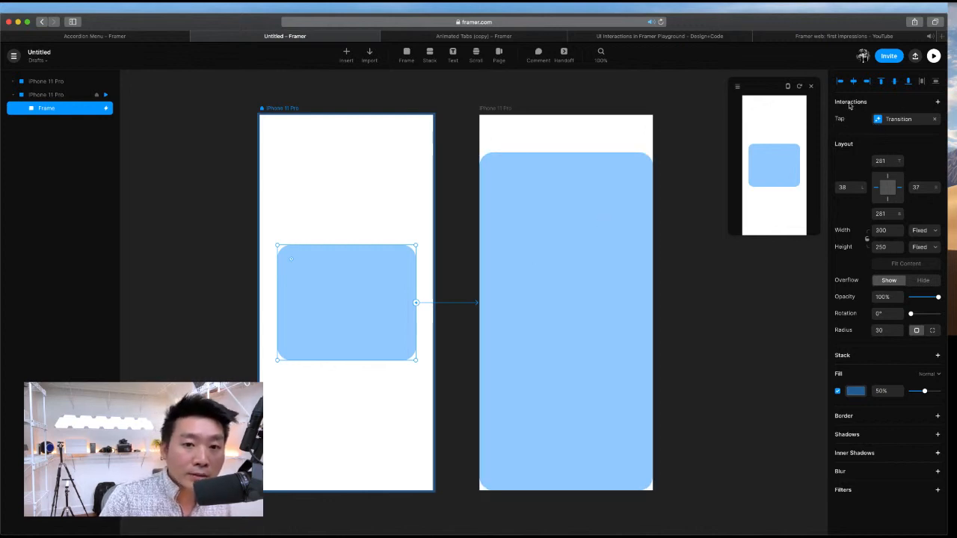
{"action": "left_click", "coordinate": [888, 121]}
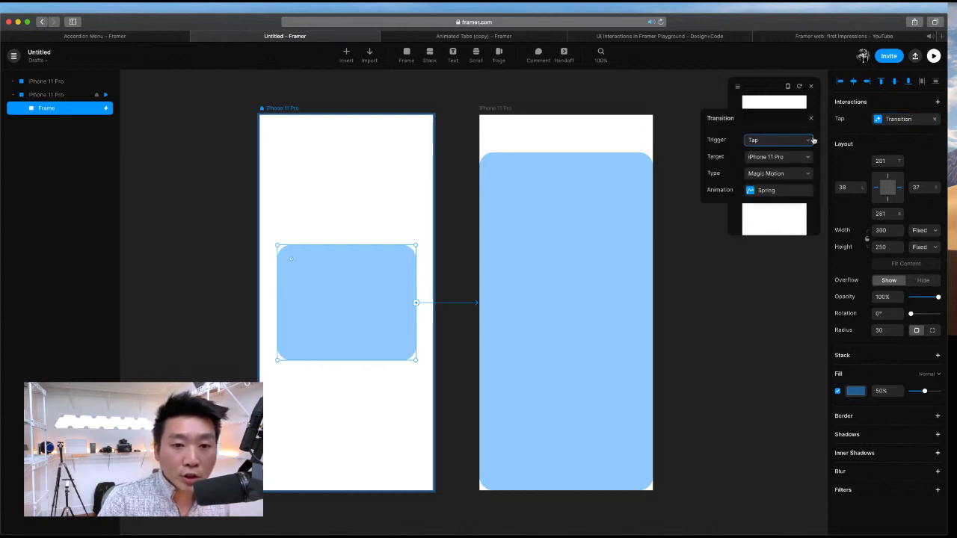
{"action": "left_click", "coordinate": [754, 142]}
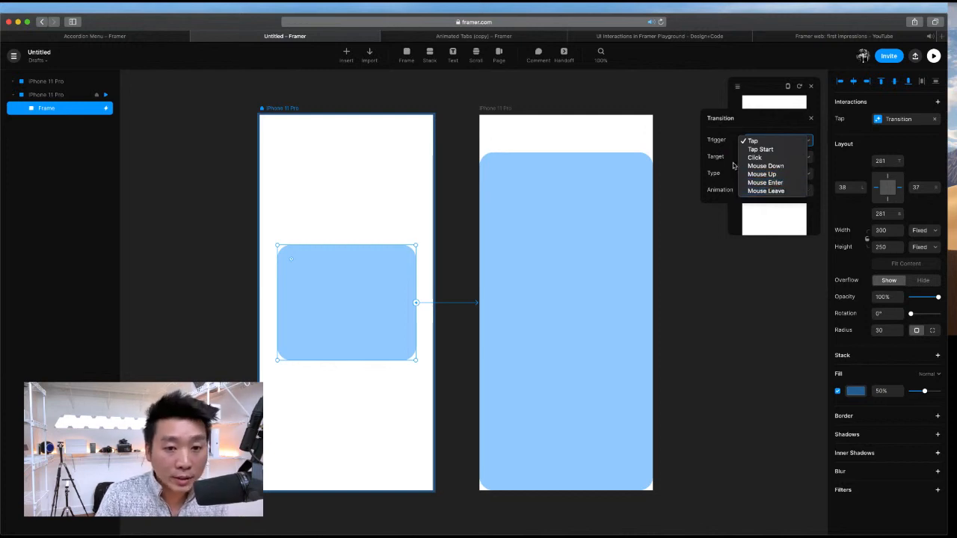
{"action": "left_click", "coordinate": [766, 130]}
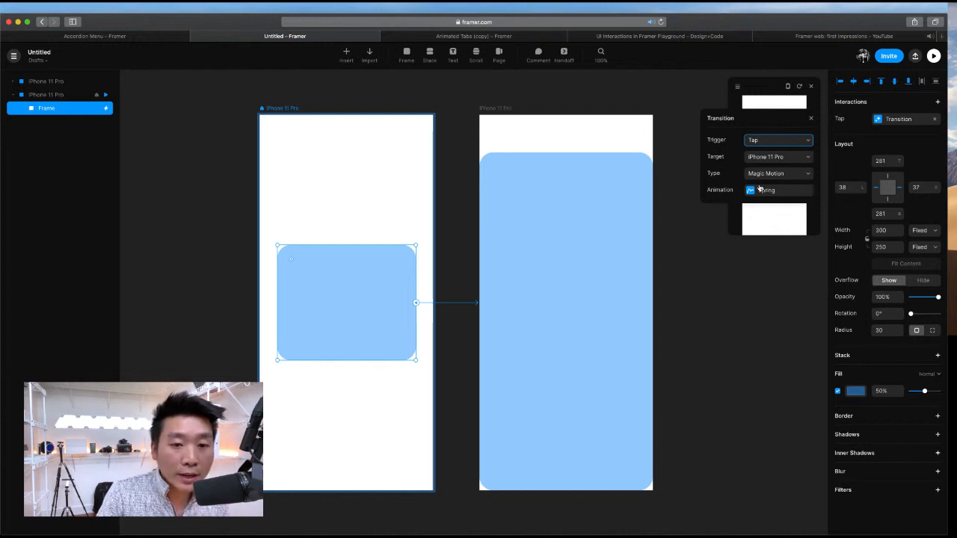
{"action": "left_click", "coordinate": [759, 190]}
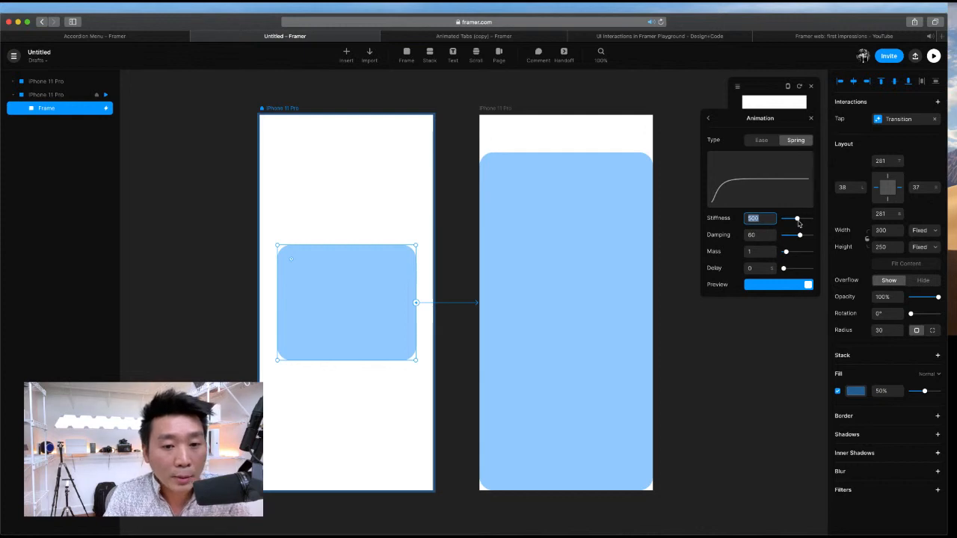
{"action": "left_click_drag", "start_coordinate": [791, 226], "coordinate": [795, 219]}
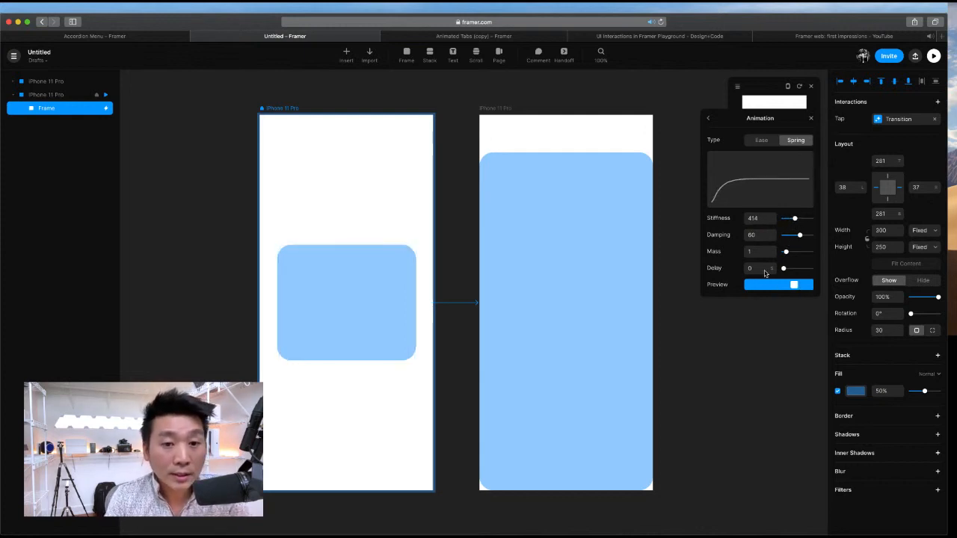
Step: Move the animation settings clear of the preview, enlarge the preview and test the small card's tap transition
{"action": "left_click_drag", "start_coordinate": [767, 121], "coordinate": [767, 354]}
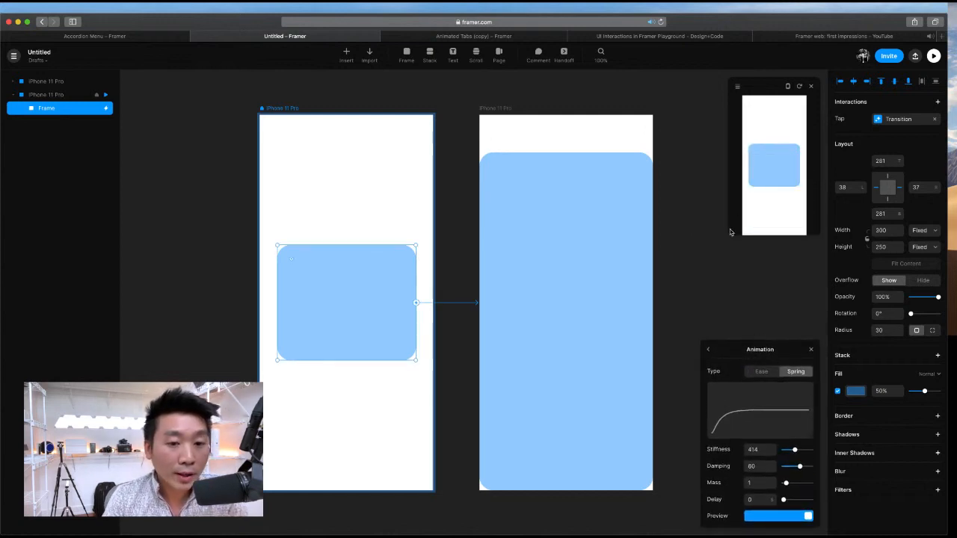
{"action": "left_click_drag", "start_coordinate": [726, 238], "coordinate": [670, 329]}
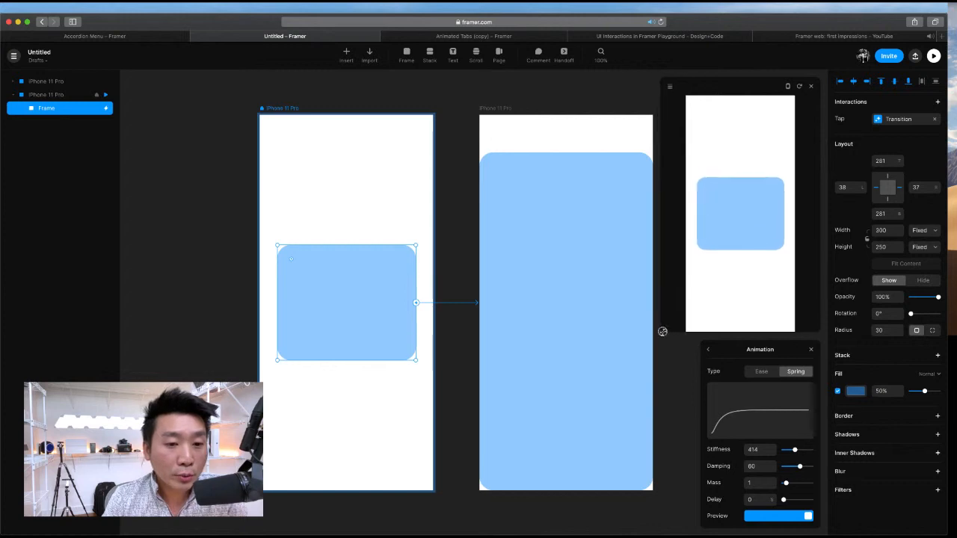
{"action": "left_click", "coordinate": [747, 221]}
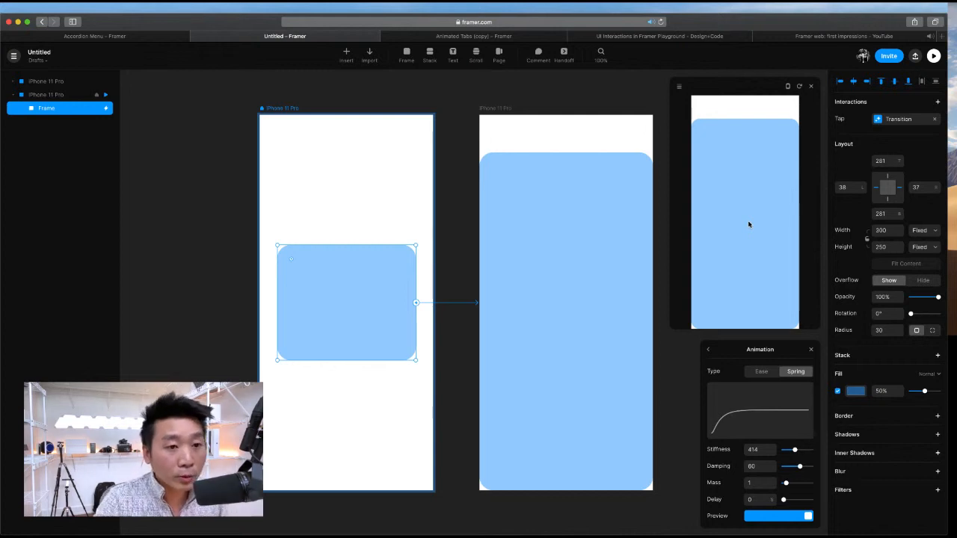
Step: Link the large card back to the first iPhone frame with a Tap transition and test it in the preview
{"action": "left_click", "coordinate": [604, 222]}
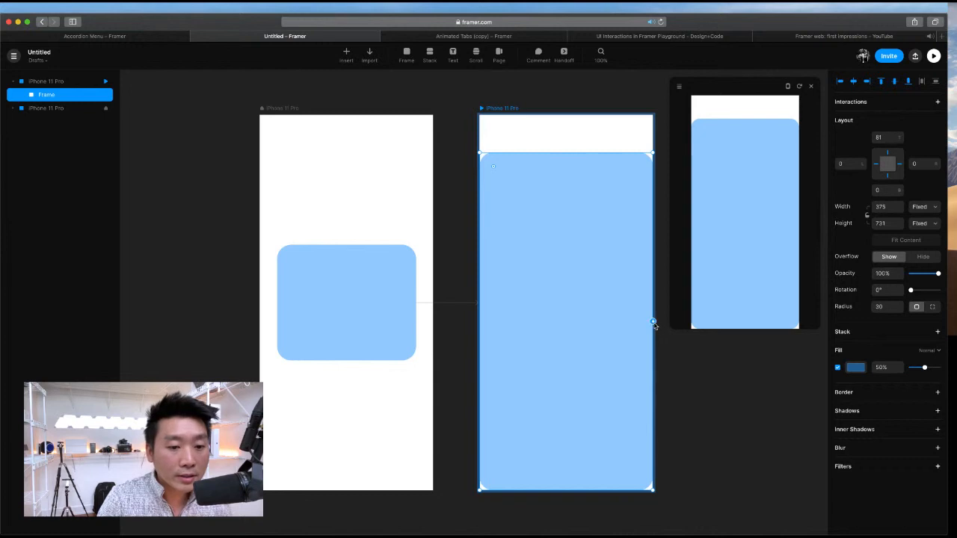
{"action": "left_click_drag", "start_coordinate": [653, 322], "coordinate": [407, 394]}
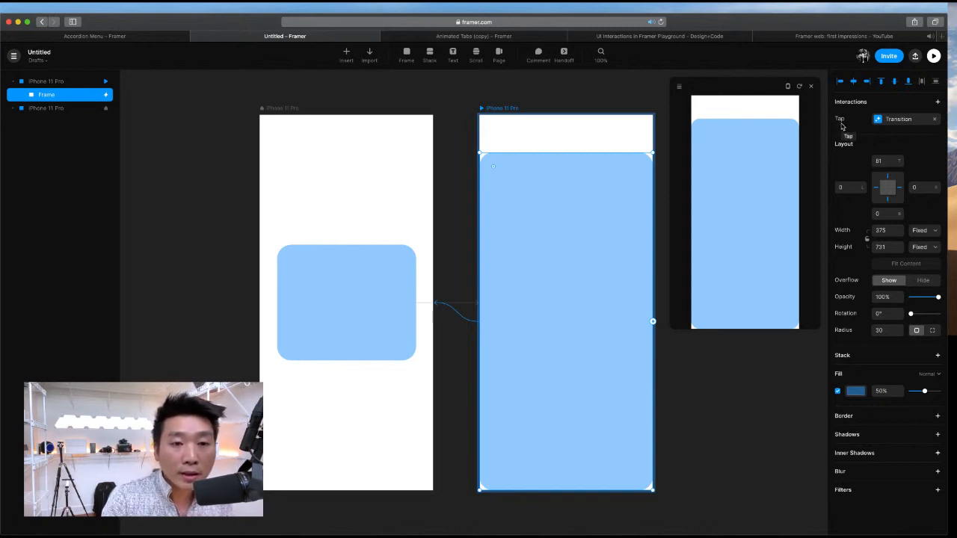
{"action": "left_click", "coordinate": [750, 155]}
{"action": "left_click", "coordinate": [752, 194]}
{"action": "left_click", "coordinate": [757, 194]}
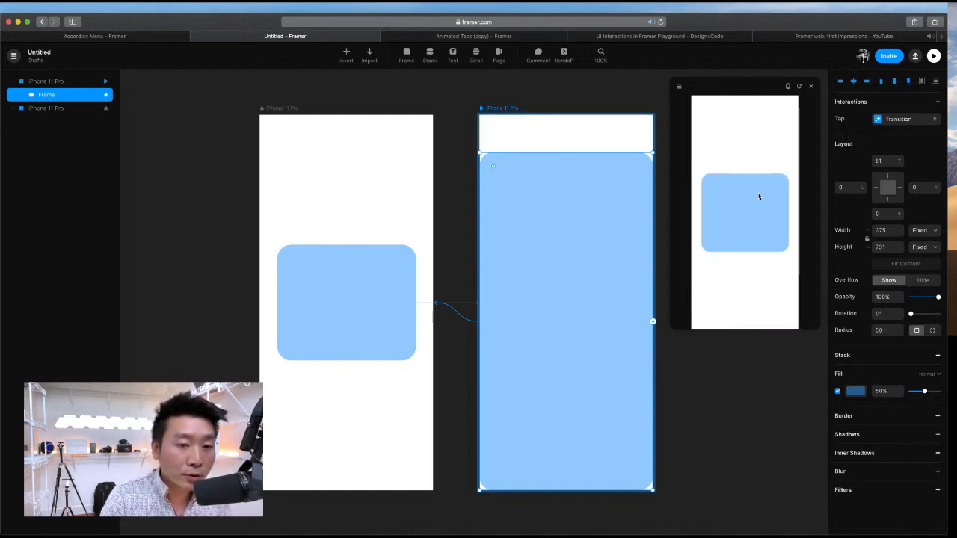
Step: Toggle the card repeatedly in the preview to check how its expand and collapse animation handles rapid interruptions
{"action": "left_click", "coordinate": [759, 194]}
{"action": "left_click", "coordinate": [759, 195]}
{"action": "left_click", "coordinate": [759, 194]}
{"action": "left_click", "coordinate": [750, 195]}
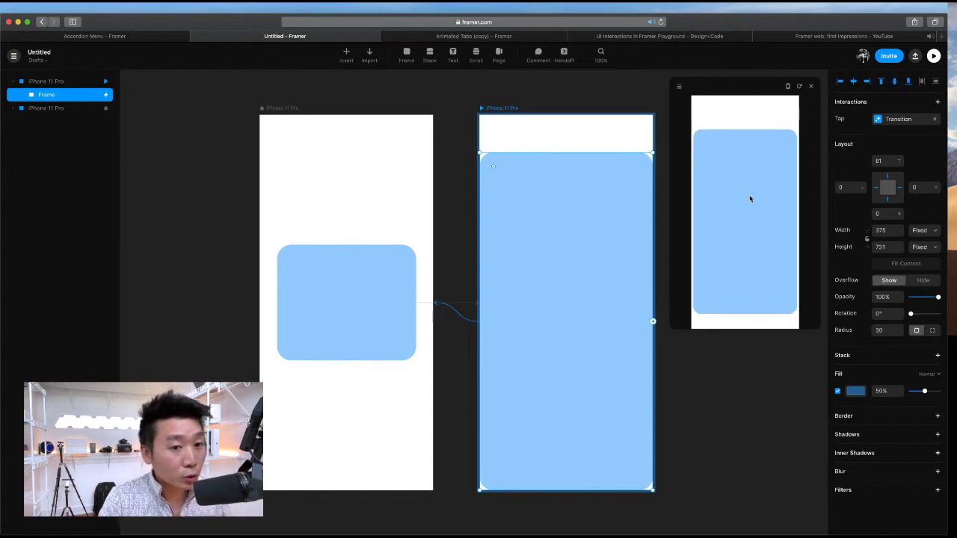
{"action": "left_click", "coordinate": [749, 195]}
{"action": "left_click", "coordinate": [750, 195]}
{"action": "left_click", "coordinate": [750, 195]}
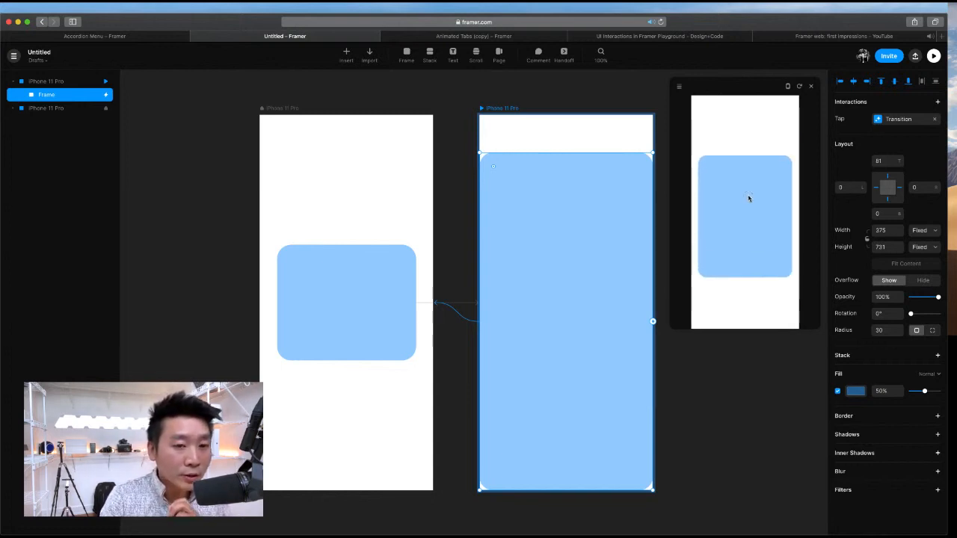
{"action": "left_click", "coordinate": [748, 194]}
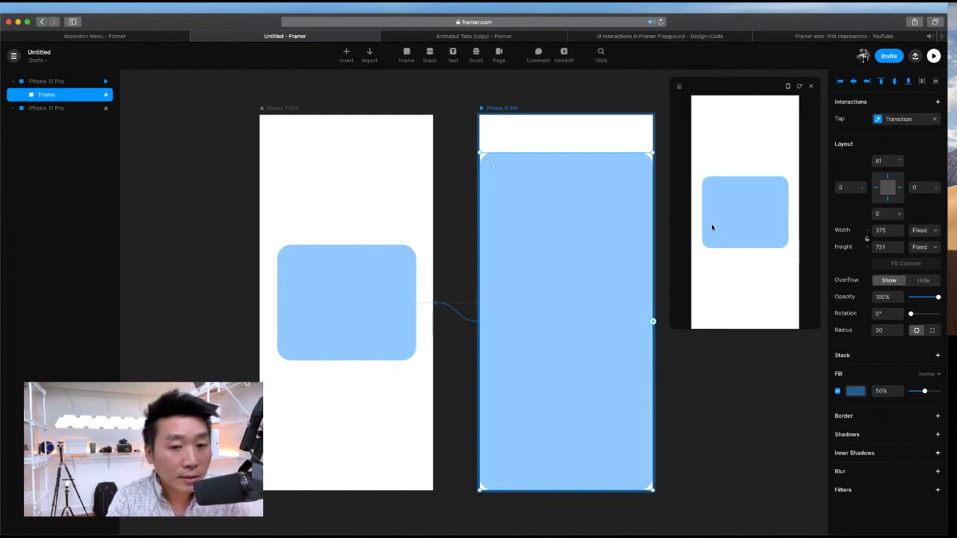
{"action": "left_click", "coordinate": [730, 230]}
{"action": "left_click", "coordinate": [752, 239]}
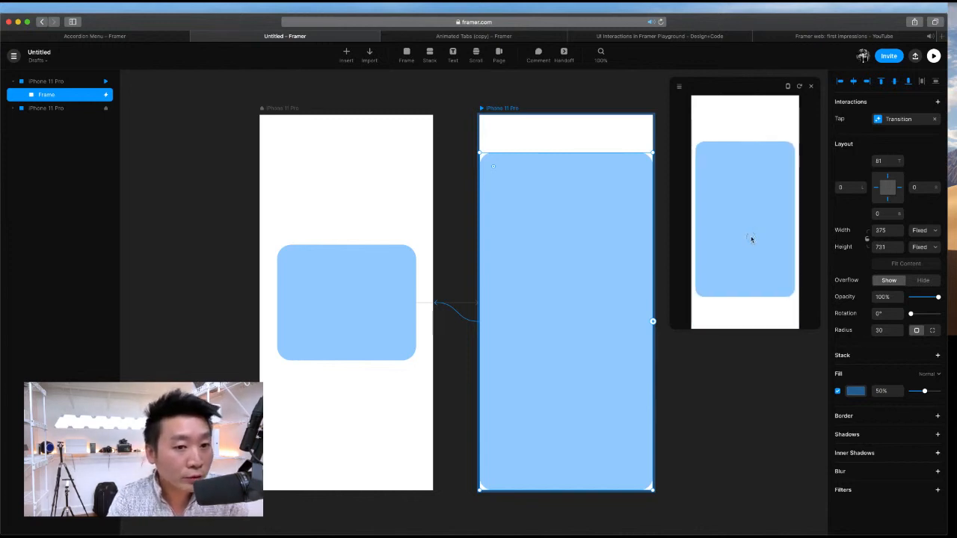
{"action": "left_click", "coordinate": [750, 239]}
{"action": "left_click", "coordinate": [750, 239]}
{"action": "left_click", "coordinate": [750, 235]}
{"action": "left_click", "coordinate": [752, 239]}
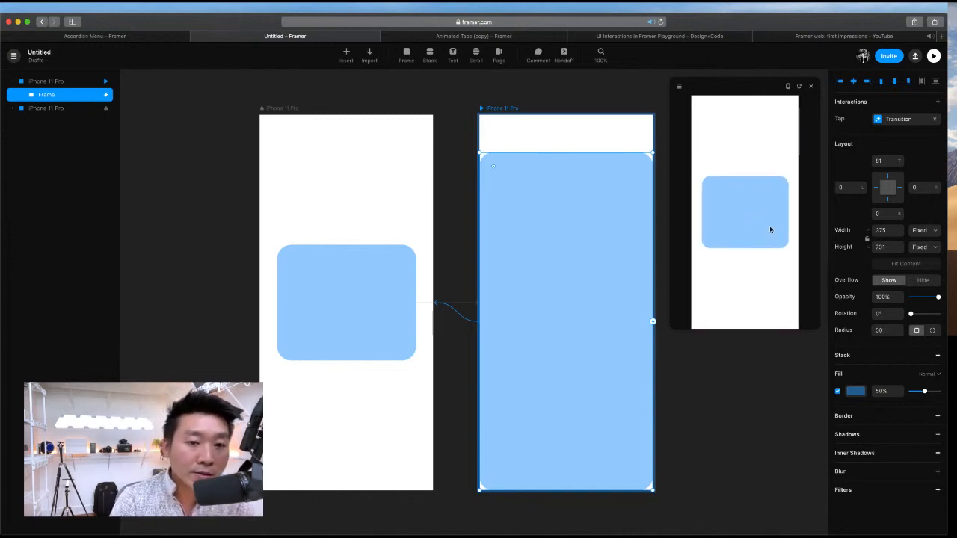
Step: Set the spring animation of the small card's Tap transition to stiffness 665 and damping 3
{"action": "left_click", "coordinate": [387, 301]}
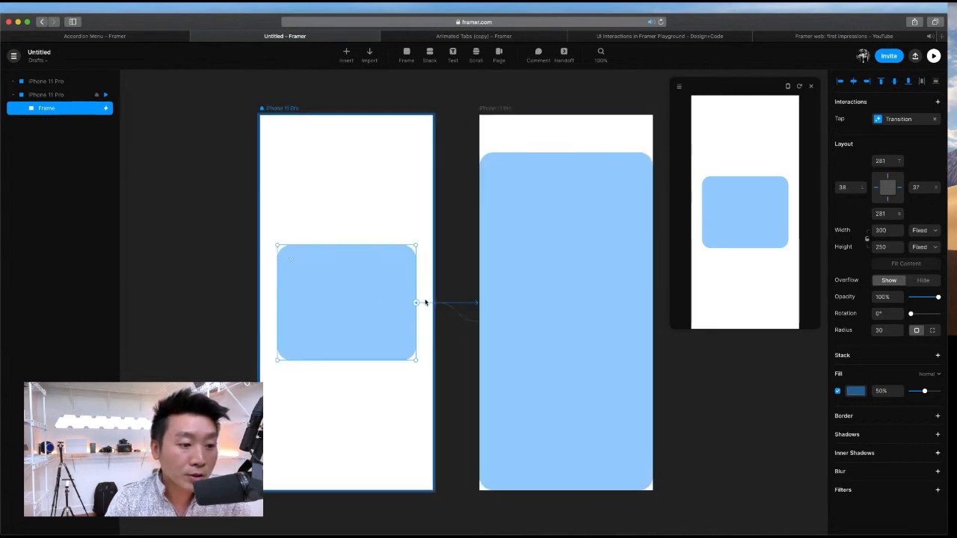
{"action": "left_click_drag", "start_coordinate": [419, 301], "coordinate": [562, 259]}
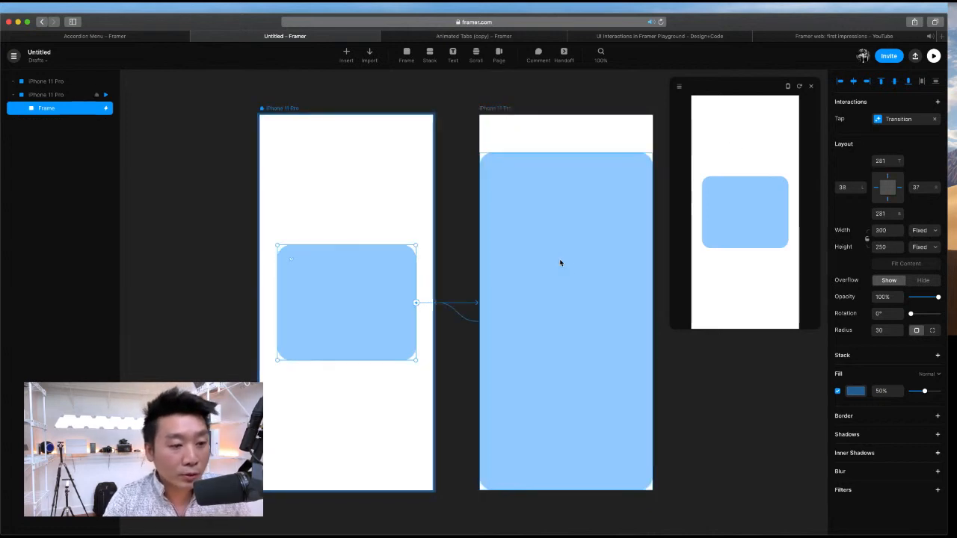
{"action": "left_click", "coordinate": [897, 119]}
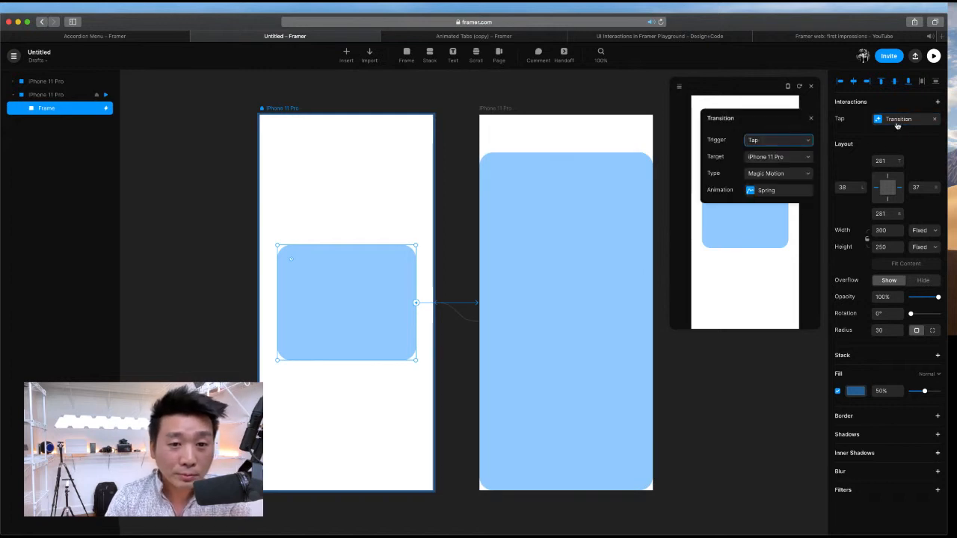
{"action": "left_click", "coordinate": [765, 192]}
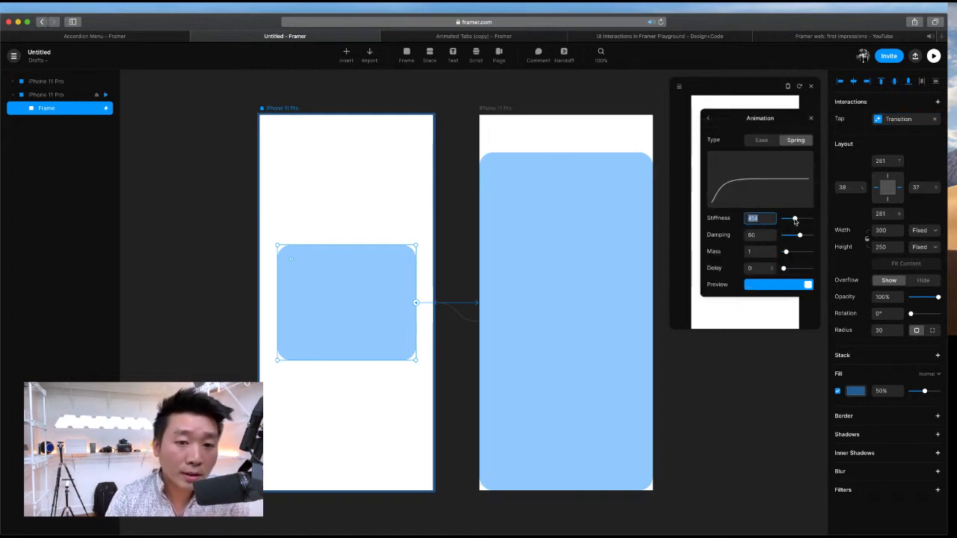
{"action": "left_click_drag", "start_coordinate": [795, 221], "coordinate": [785, 239]}
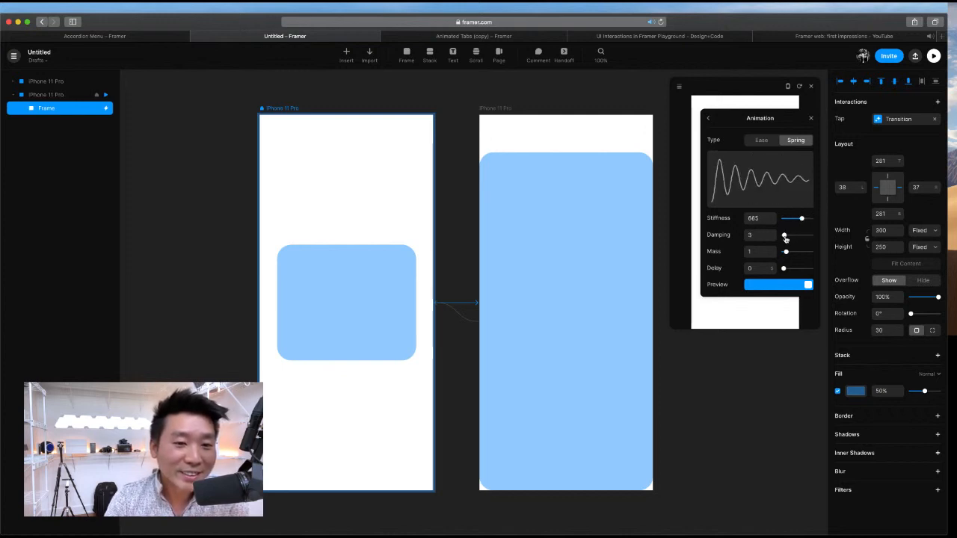
Step: Move the animation settings clear of the preview, test the springy card, and set stiffness to about 431 and damping to about 18
{"action": "left_click_drag", "start_coordinate": [772, 142], "coordinate": [773, 373]}
{"action": "left_click", "coordinate": [764, 229]}
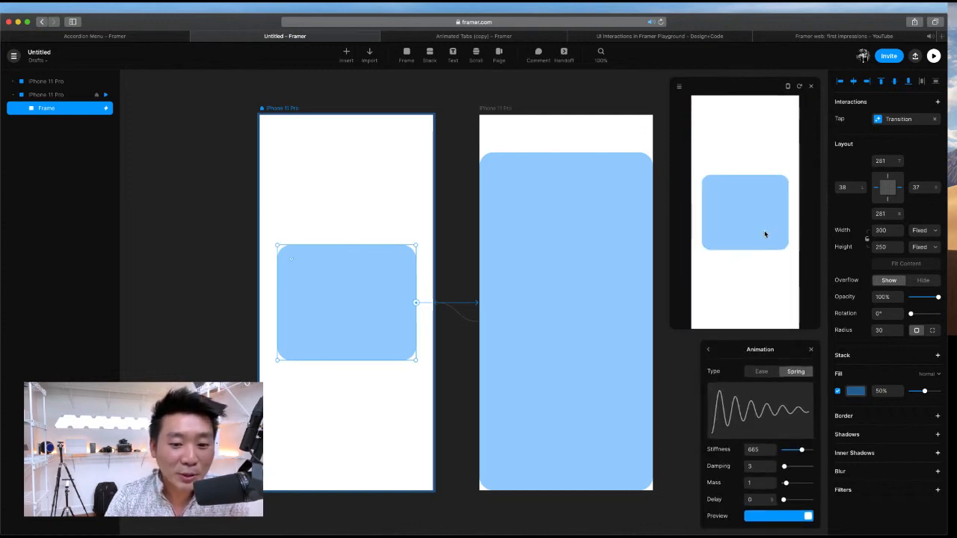
{"action": "left_click_drag", "start_coordinate": [785, 467], "coordinate": [795, 454]}
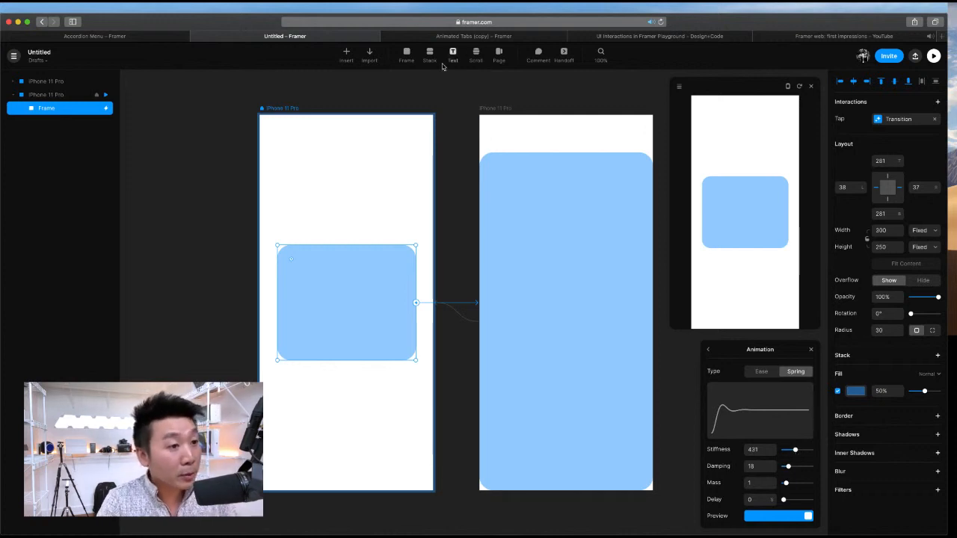
Step: Search the web for "framer motion" in a new browser tab and look over the Framer Motion homepage
{"action": "left_click", "coordinate": [423, 95]}
{"action": "key", "text": "super+t"}
{"action": "type", "text": "framer"}
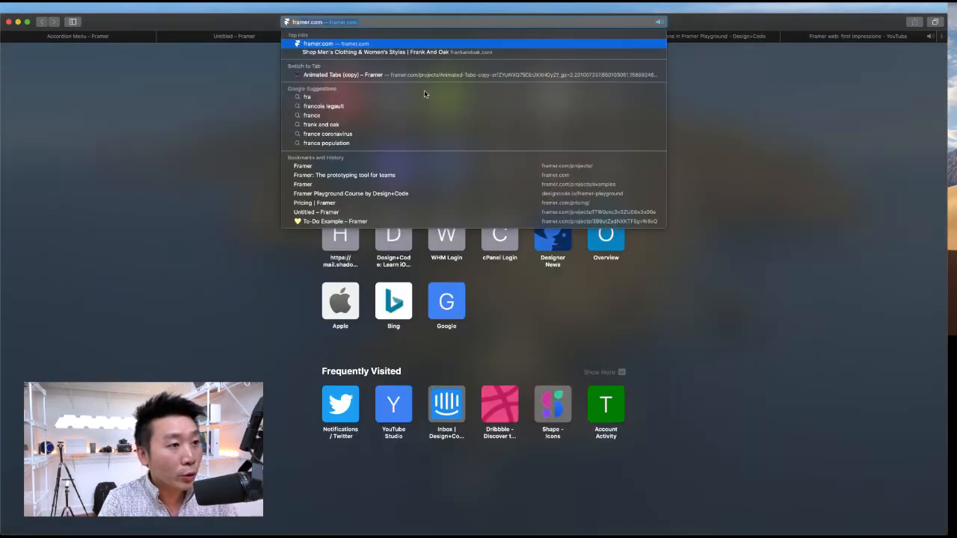
{"action": "type", "text": " motion"}
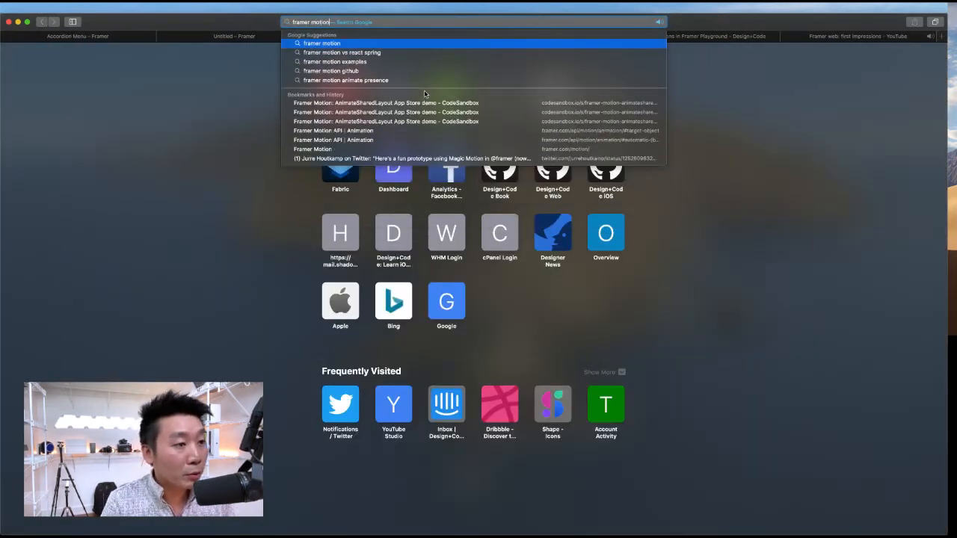
{"action": "key", "text": "Return"}
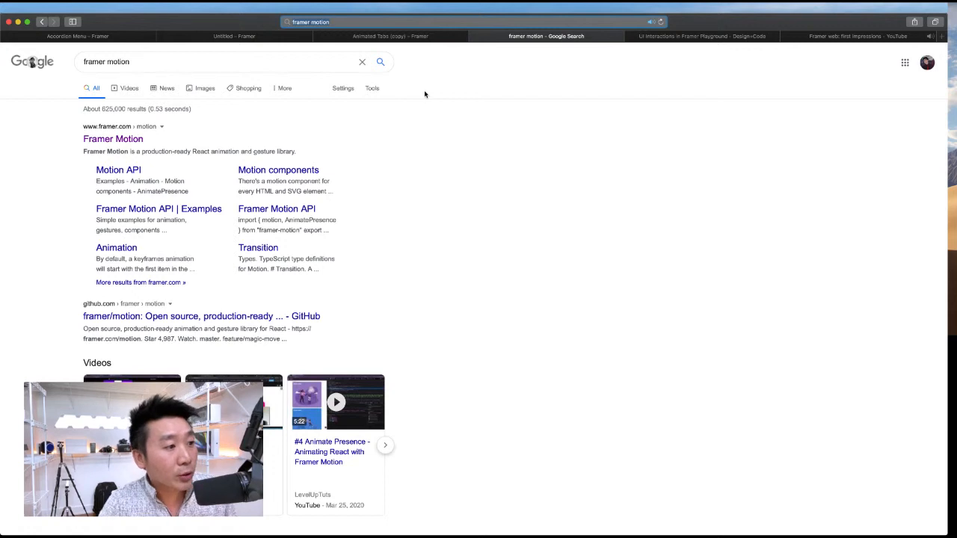
{"action": "left_click", "coordinate": [163, 142]}
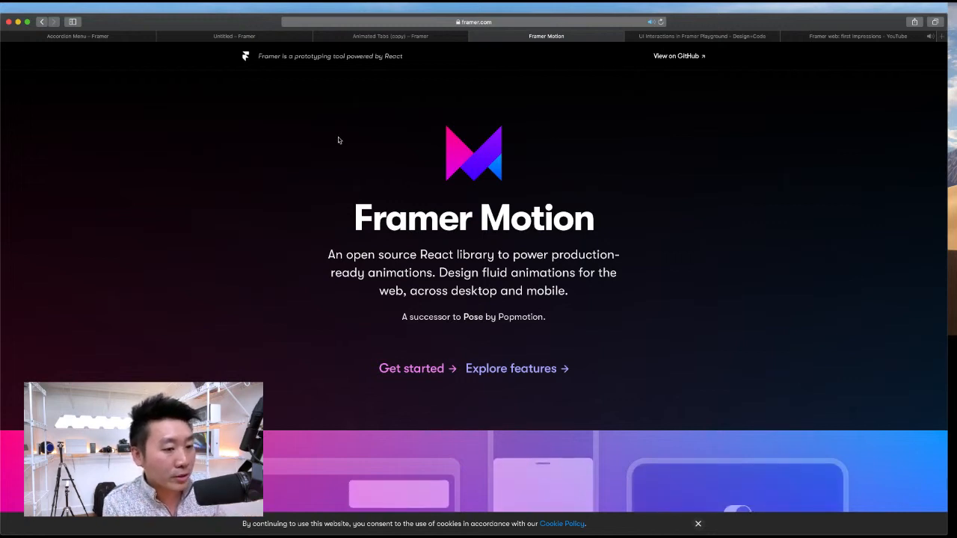
{"action": "scroll", "coordinate": [419, 157], "scroll_direction": "down", "scroll_amount": 5}
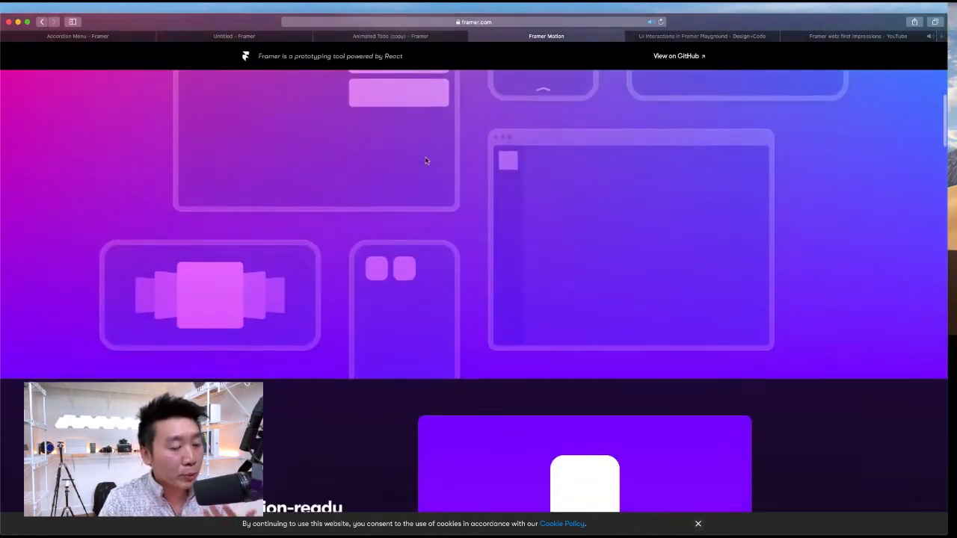
{"action": "scroll", "coordinate": [389, 164], "scroll_direction": "down", "scroll_amount": 3}
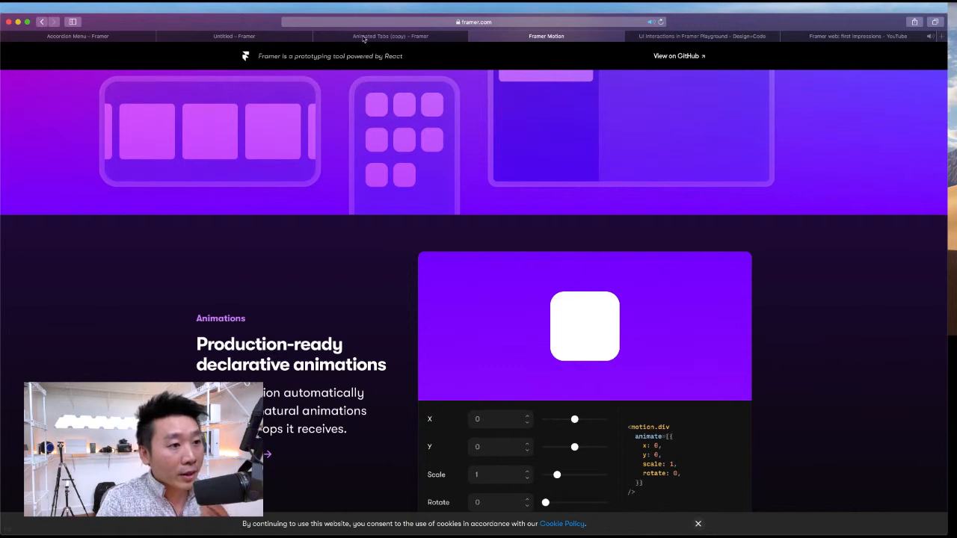
Step: Return to the Untitled project, preview the second iPhone frame and test the card's expand and collapse transitions
{"action": "left_click", "coordinate": [389, 36]}
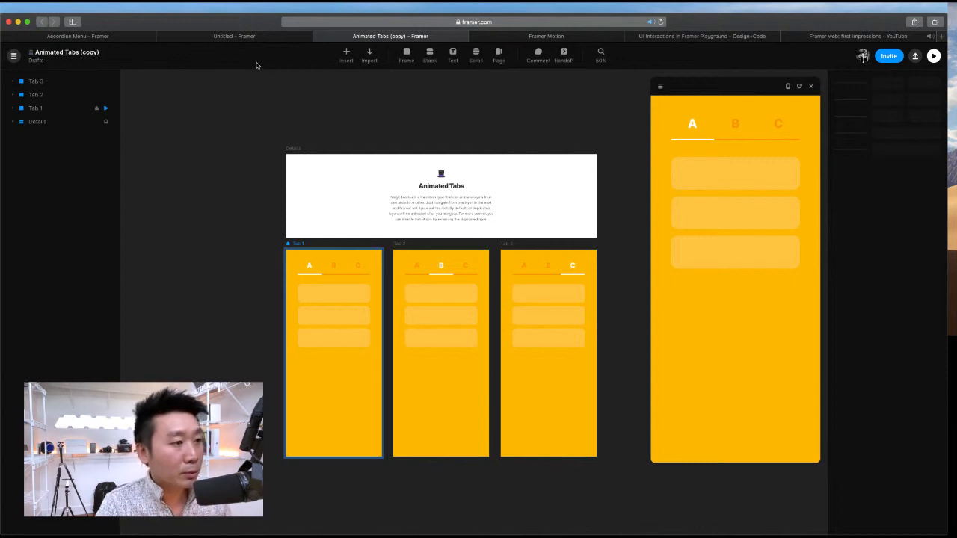
{"action": "left_click", "coordinate": [255, 39]}
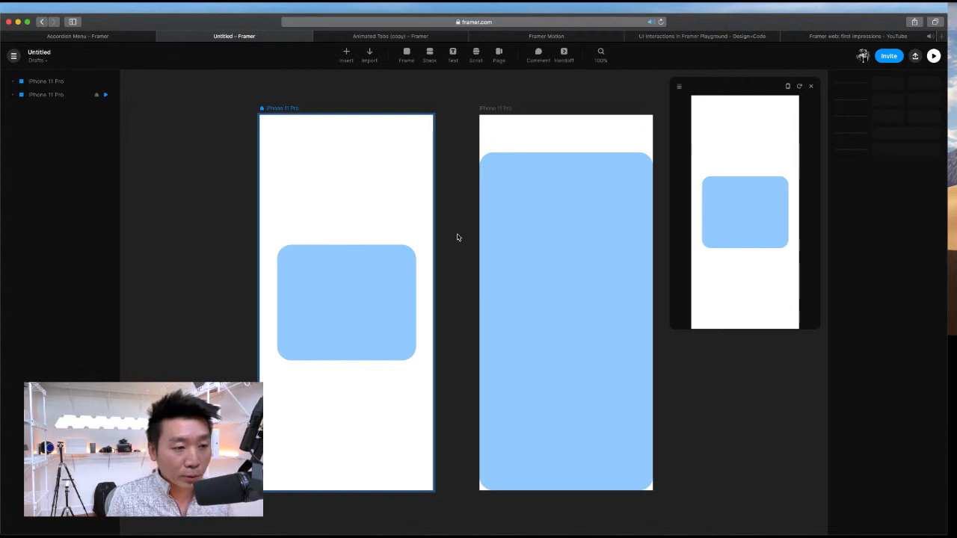
{"action": "left_click", "coordinate": [522, 228]}
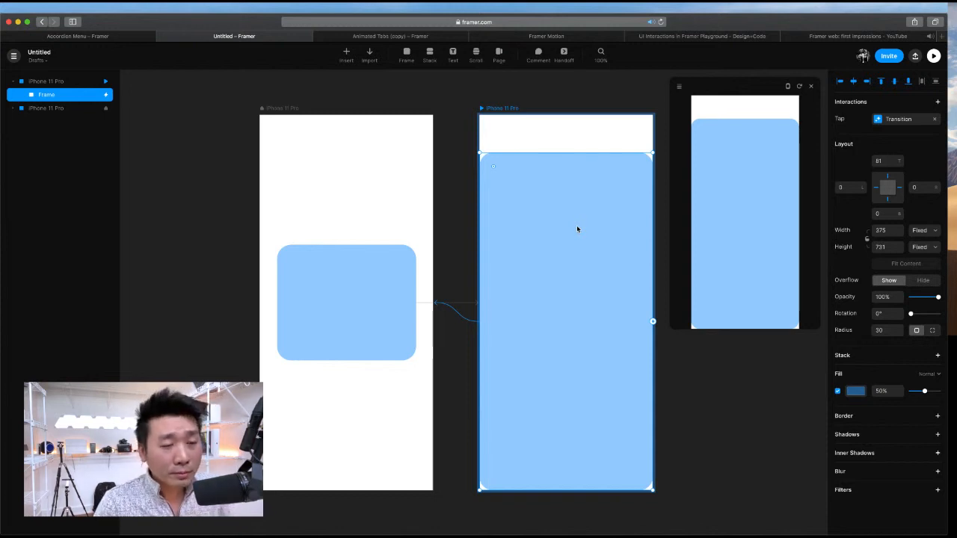
{"action": "left_click", "coordinate": [768, 171]}
{"action": "left_click", "coordinate": [760, 177]}
{"action": "left_click", "coordinate": [746, 263]}
{"action": "left_click", "coordinate": [740, 359]}
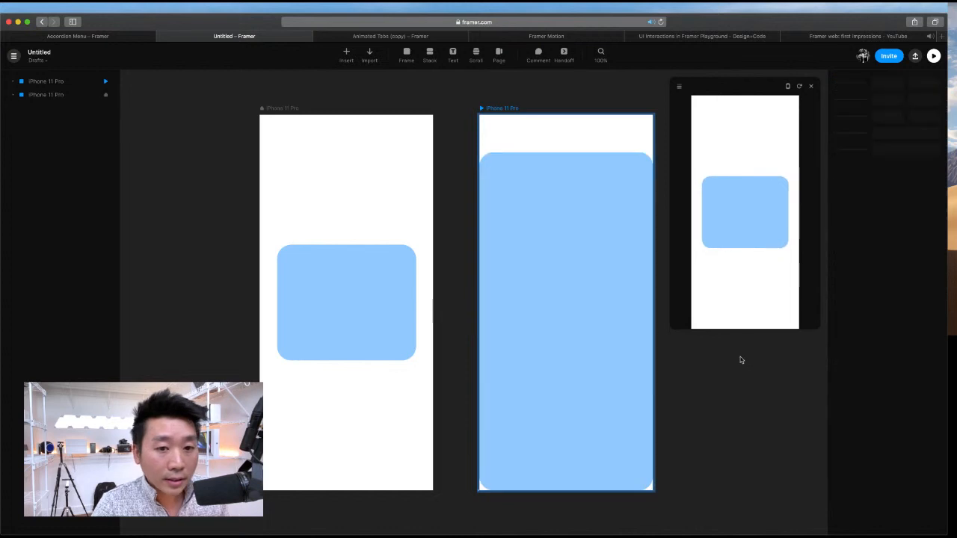
{"action": "left_click", "coordinate": [743, 225]}
{"action": "left_click", "coordinate": [745, 224]}
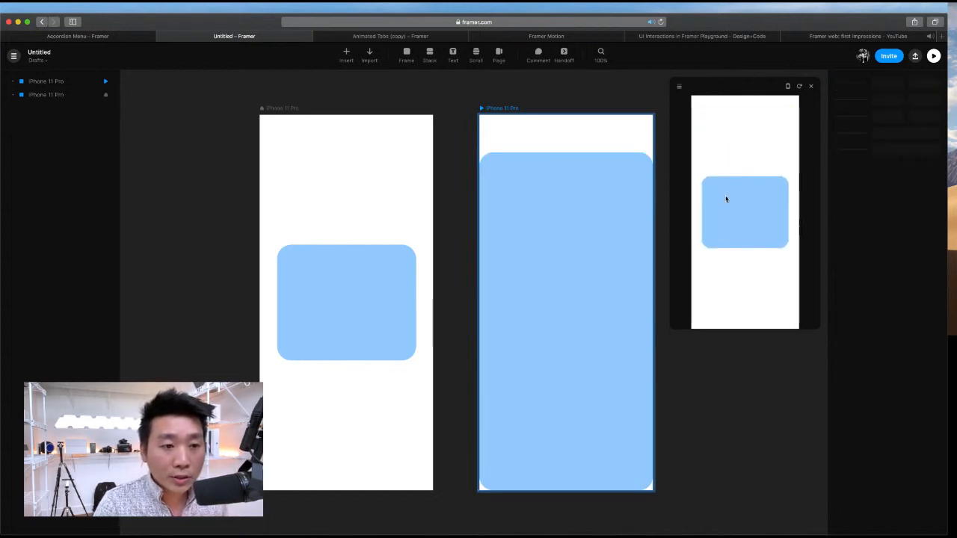
Step: Add a frame about 245 × 66 above the small card in the first iPhone frame and set its corner radius to 20
{"action": "left_click", "coordinate": [389, 292]}
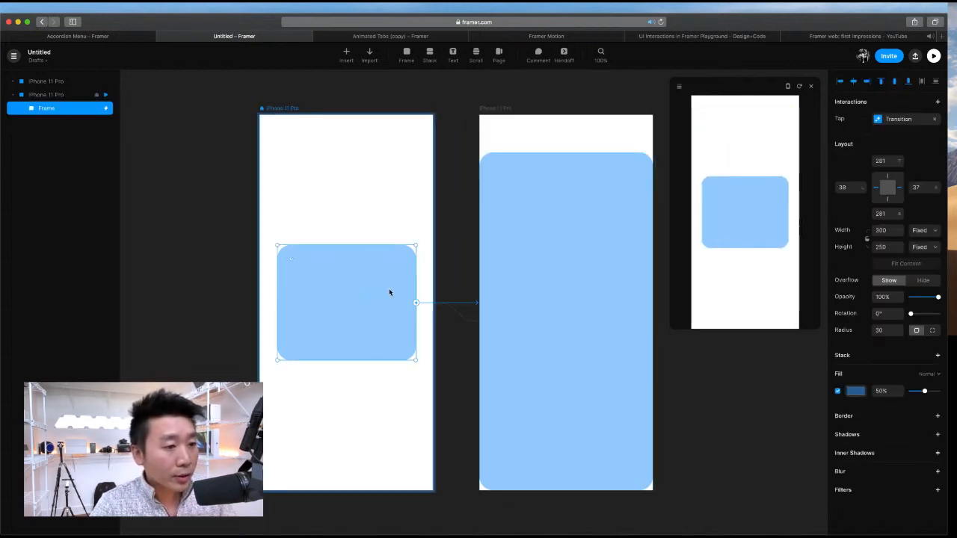
{"action": "left_click", "coordinate": [455, 207]}
{"action": "left_click", "coordinate": [343, 204]}
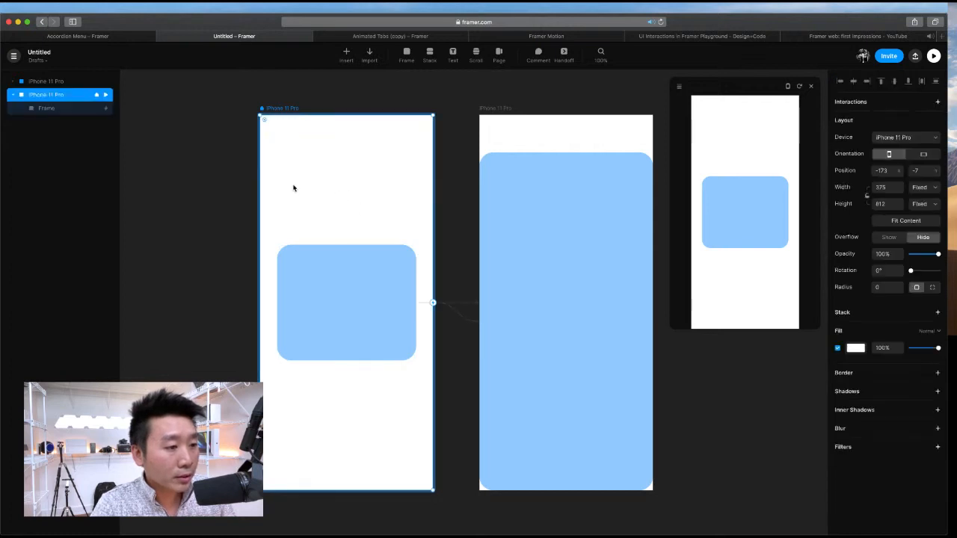
{"action": "key", "text": "f"}
{"action": "mouse_move", "coordinate": [284, 191]}
{"action": "left_mouse_down"}
{"action": "mouse_move", "coordinate": [397, 221]}
{"action": "mouse_move", "coordinate": [369, 208]}
{"action": "left_mouse_up"}
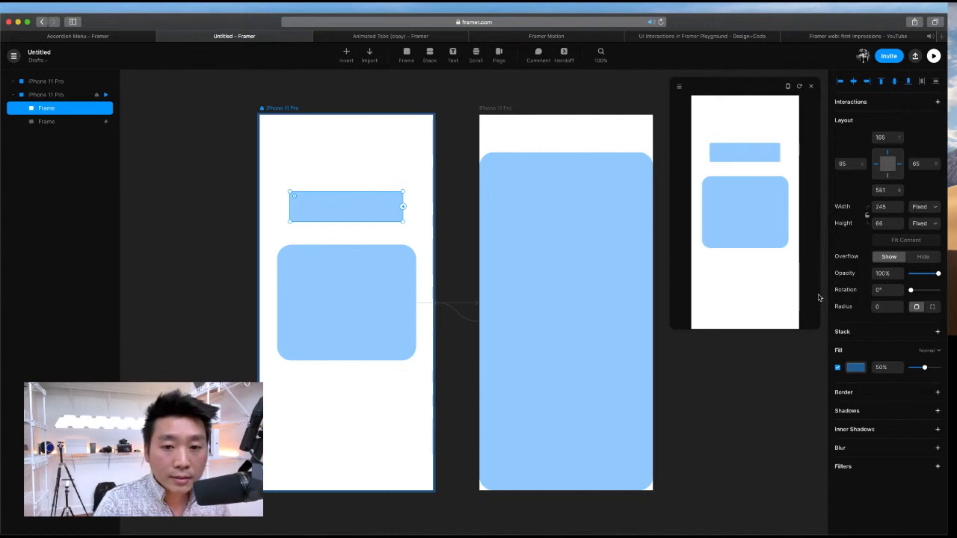
{"action": "left_click", "coordinate": [888, 307]}
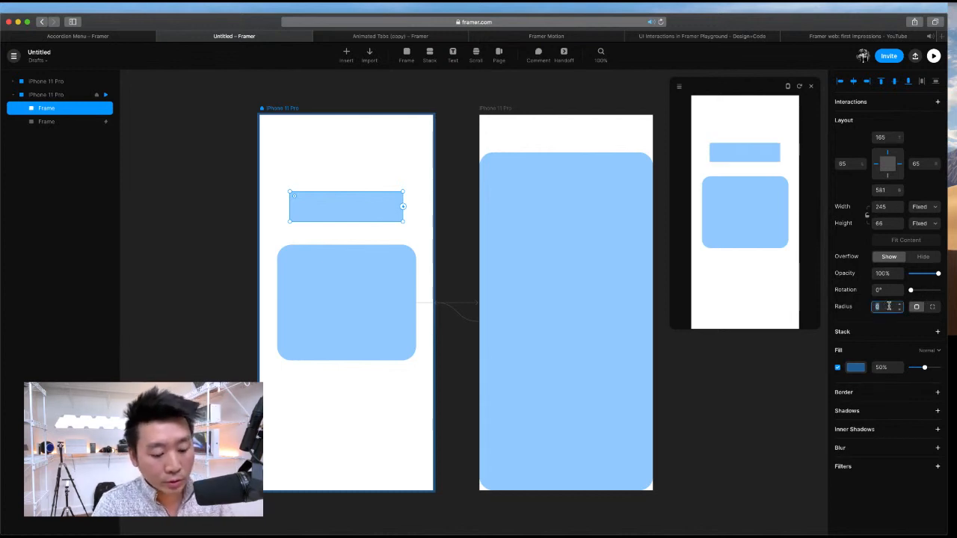
{"action": "type", "text": "20"}
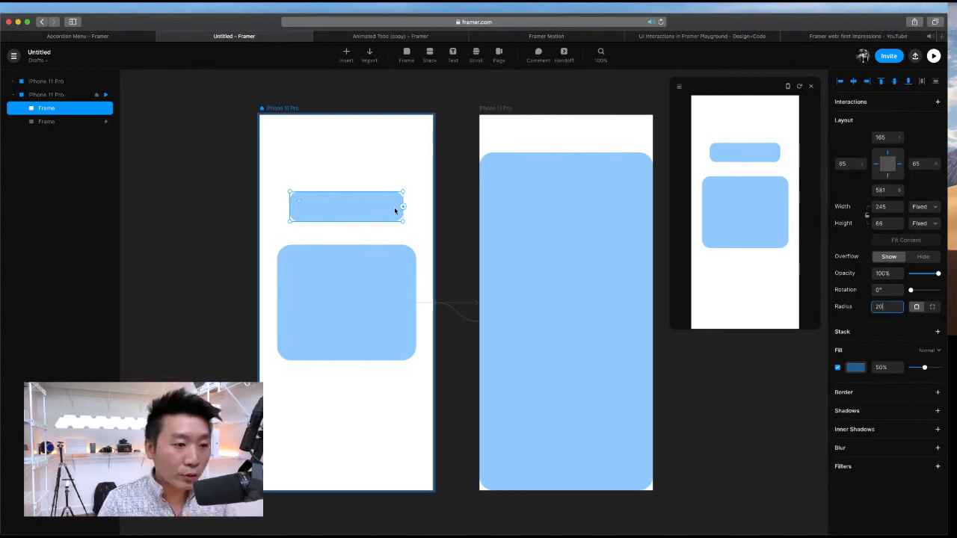
Step: Examine the new bar above the card and its rounded corners close up, leaving the bar selected
{"action": "scroll", "coordinate": [418, 205], "scroll_direction": "left", "scroll_amount": 3}
{"action": "key", "text": "super+equal"}
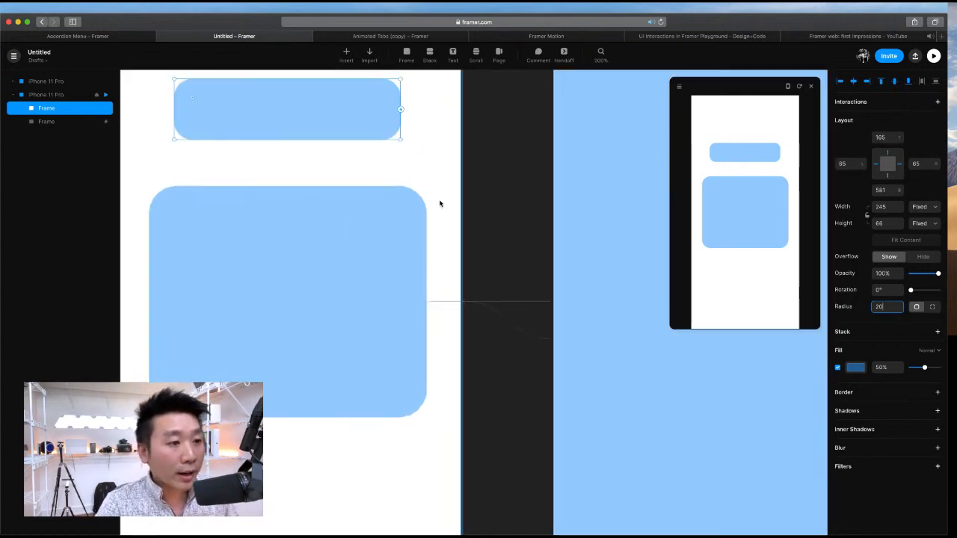
{"action": "scroll", "coordinate": [493, 201], "scroll_direction": "left", "scroll_amount": 4}
{"action": "scroll", "coordinate": [492, 202], "scroll_direction": "up", "scroll_amount": 2}
{"action": "key", "text": "super+equal"}
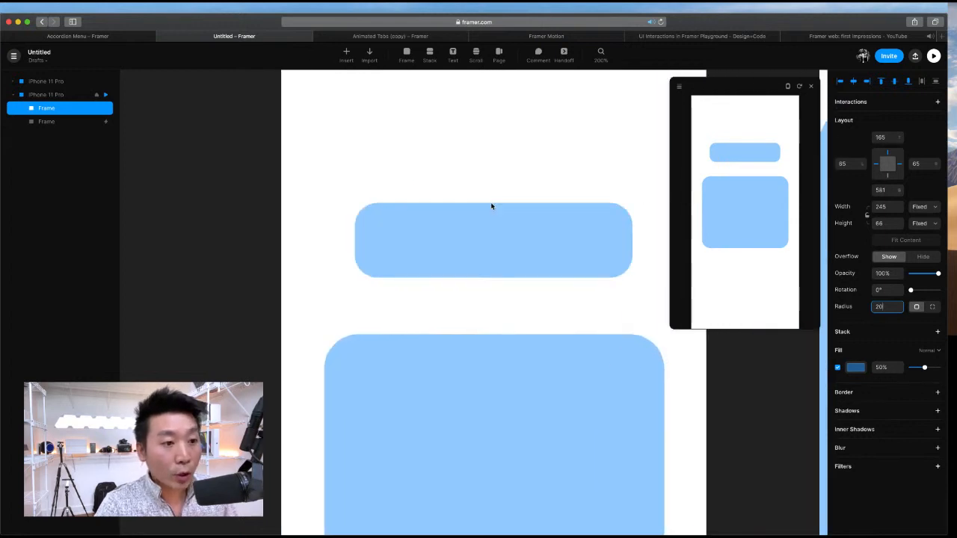
{"action": "scroll", "coordinate": [491, 206], "scroll_direction": "right", "scroll_amount": 3}
{"action": "key", "text": "super+minus"}
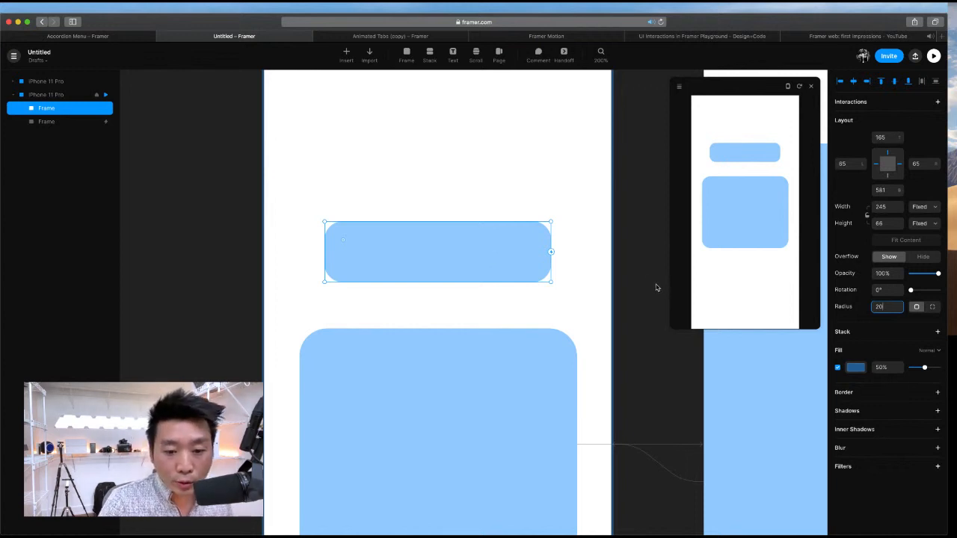
{"action": "left_click", "coordinate": [378, 291]}
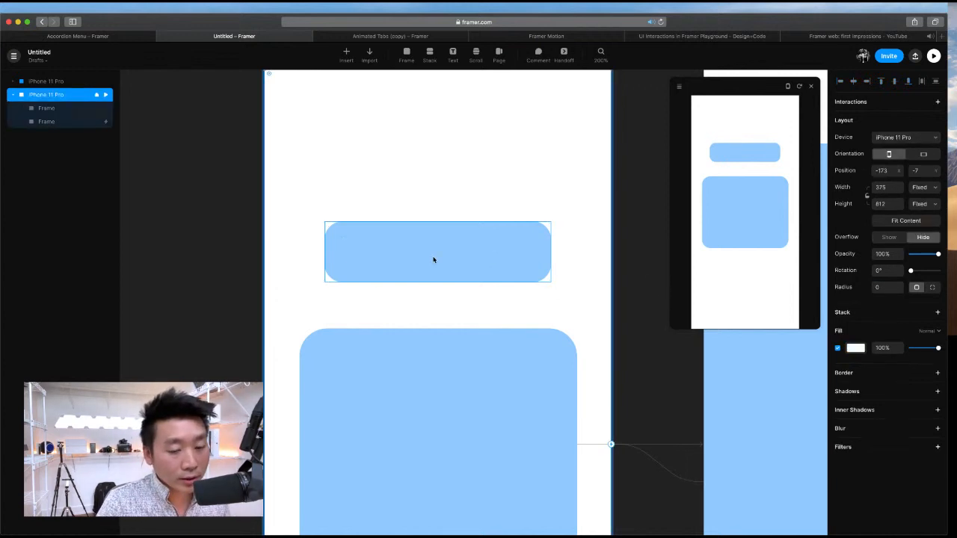
{"action": "left_click", "coordinate": [434, 261]}
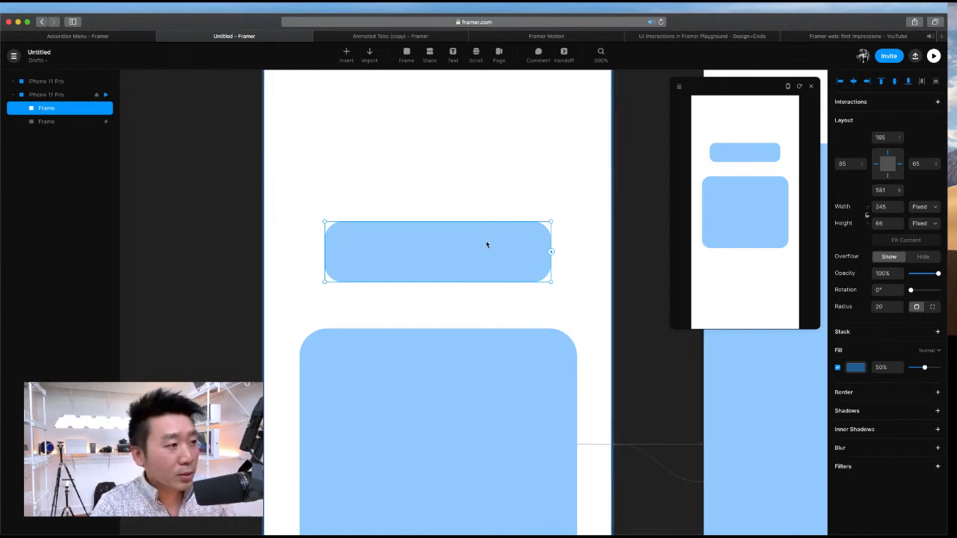
{"action": "key", "text": "f"}
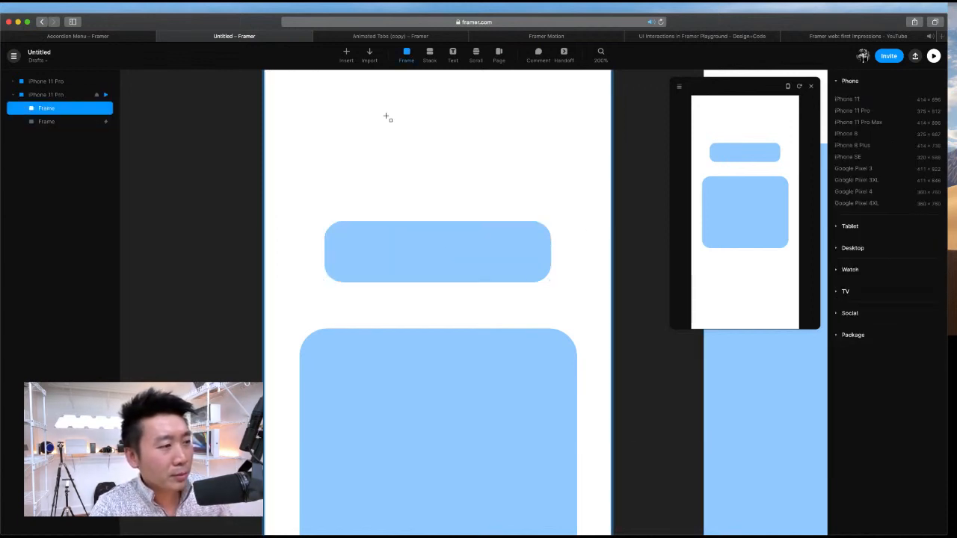
{"action": "key", "text": "Escape"}
{"action": "left_click_drag", "start_coordinate": [362, 122], "coordinate": [455, 196]}
{"action": "left_click", "coordinate": [418, 241]}
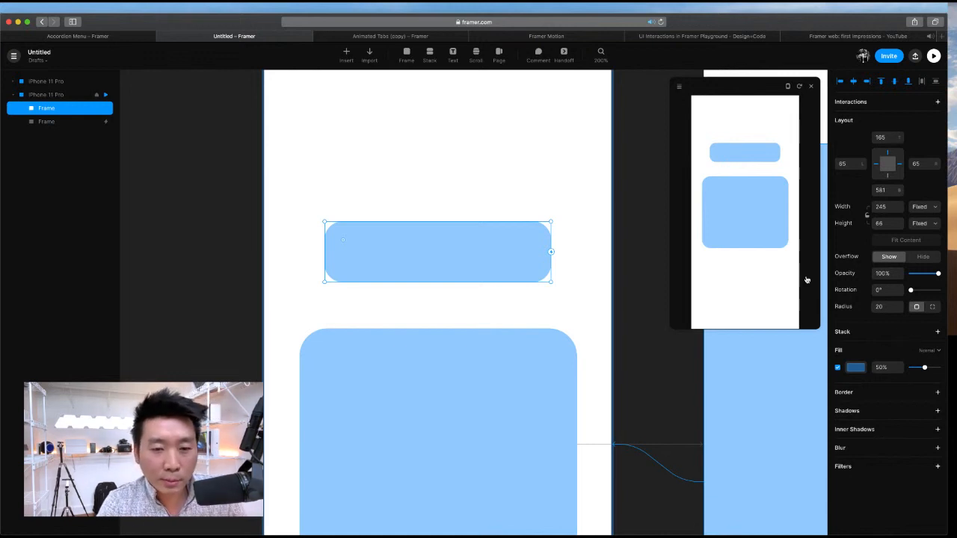
{"action": "left_click", "coordinate": [937, 102]}
{"action": "mouse_move", "coordinate": [907, 118]}
{"action": "mouse_move", "coordinate": [908, 100]}
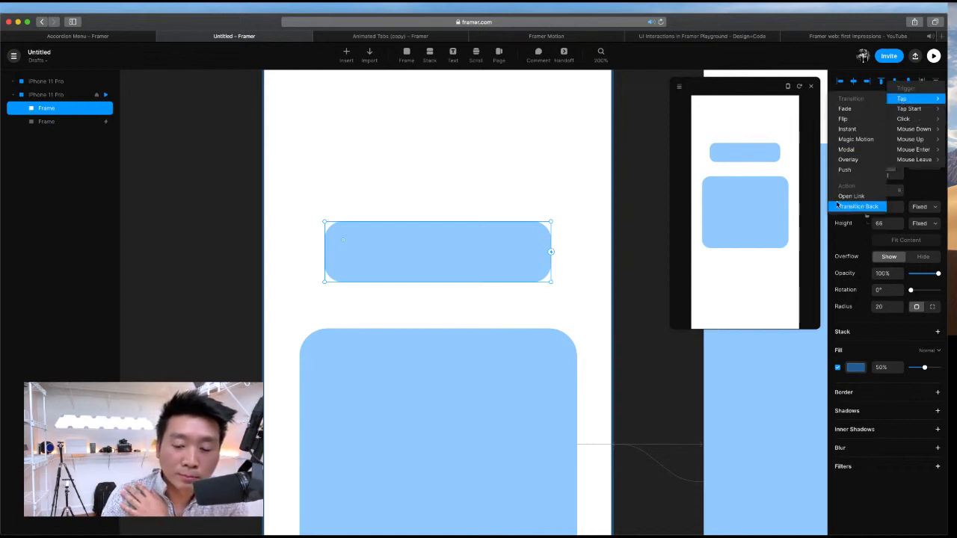
{"action": "left_click", "coordinate": [588, 157]}
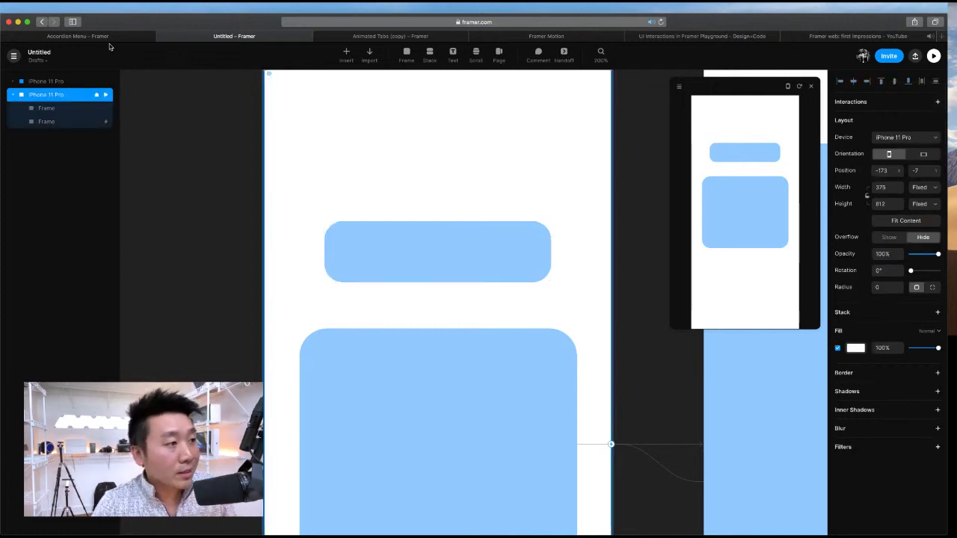
Step: Go to the dashboard, open the Untitled project edited about 3 hours ago and select its Access All Content card
{"action": "left_click", "coordinate": [13, 56]}
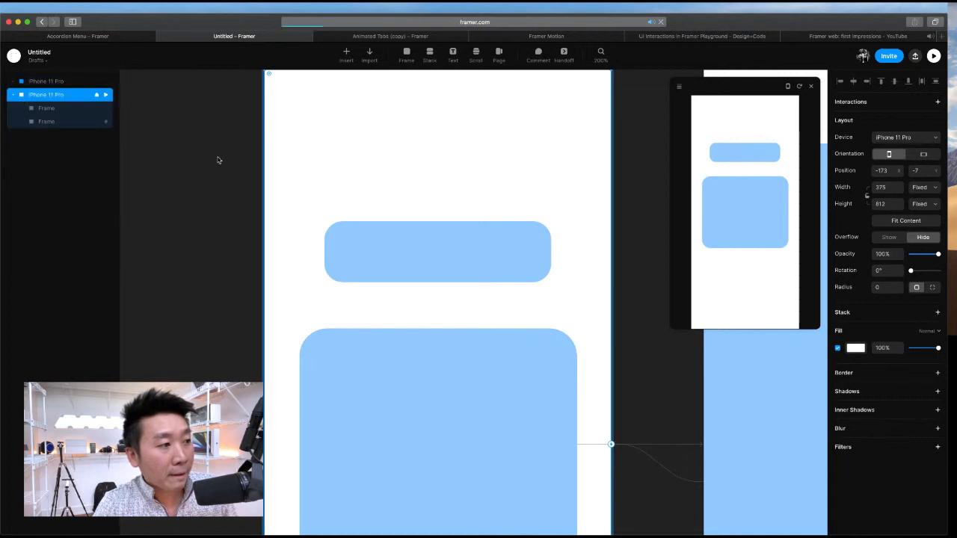
{"action": "scroll", "coordinate": [464, 450], "scroll_direction": "down", "scroll_amount": 3}
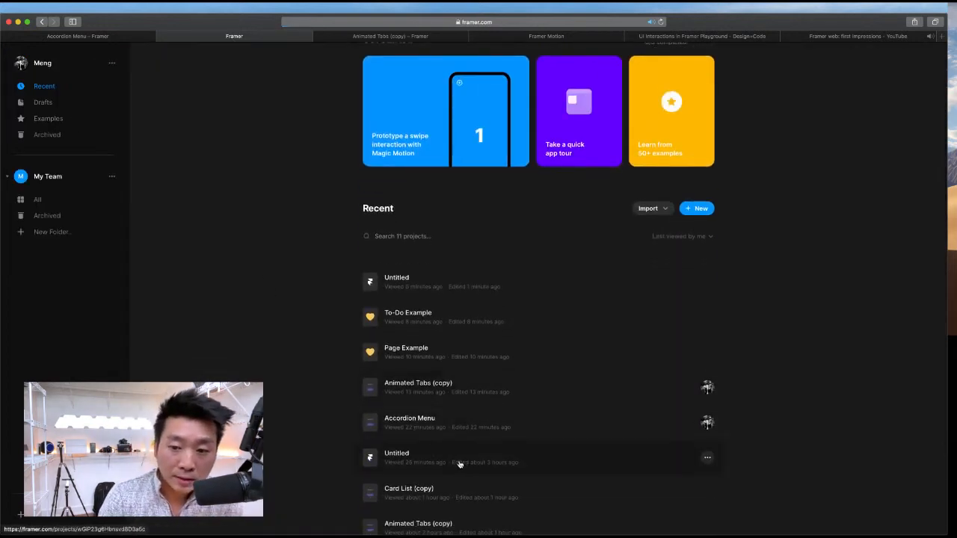
{"action": "scroll", "coordinate": [444, 459], "scroll_direction": "down", "scroll_amount": 2}
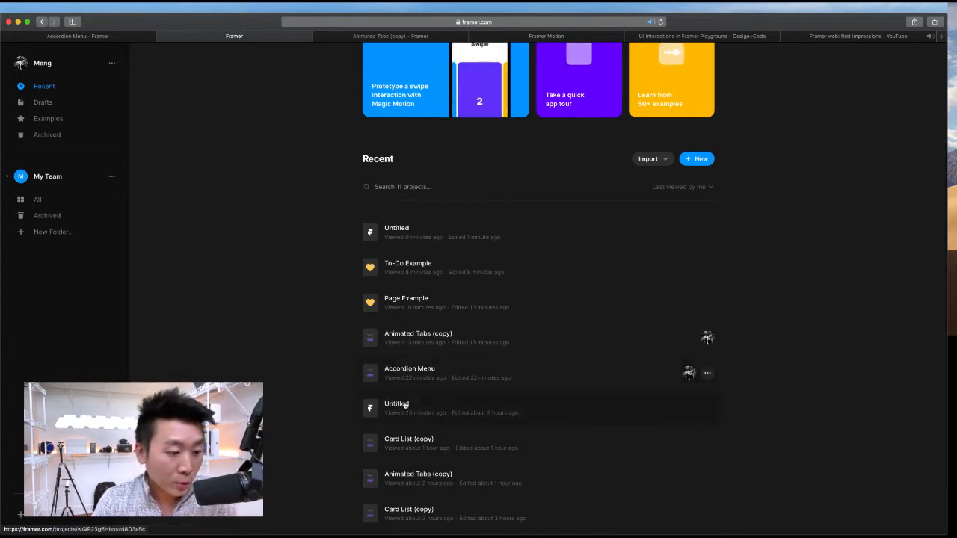
{"action": "left_click", "coordinate": [380, 404]}
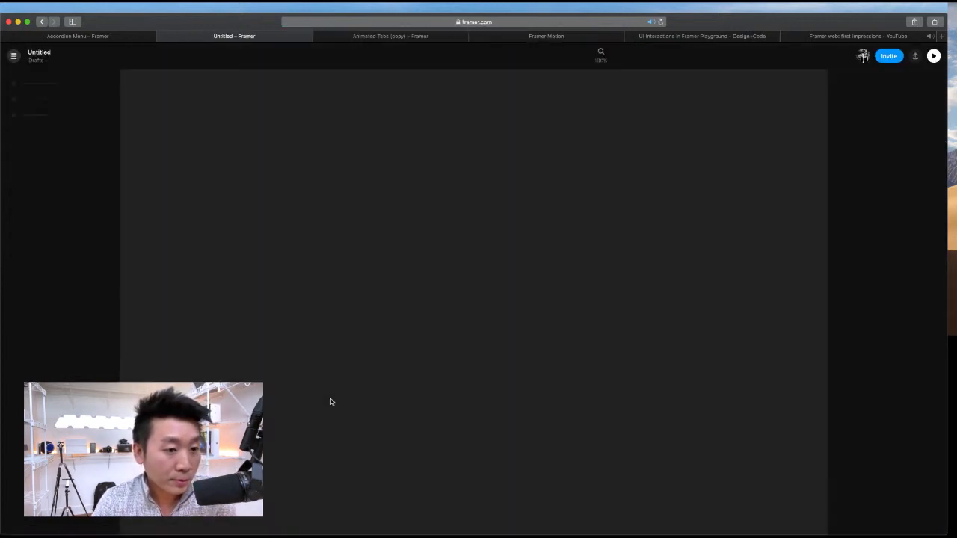
{"action": "left_click", "coordinate": [470, 299]}
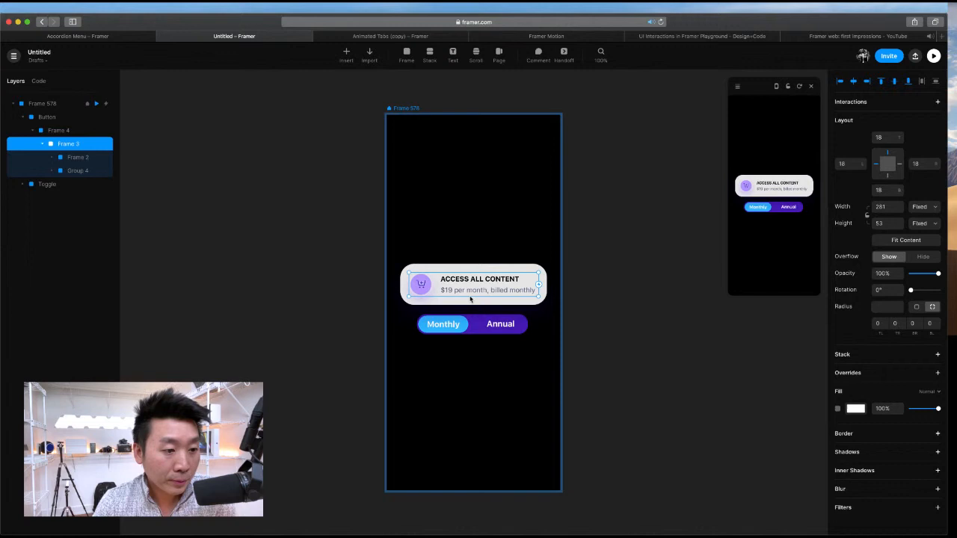
{"action": "left_click", "coordinate": [424, 268]}
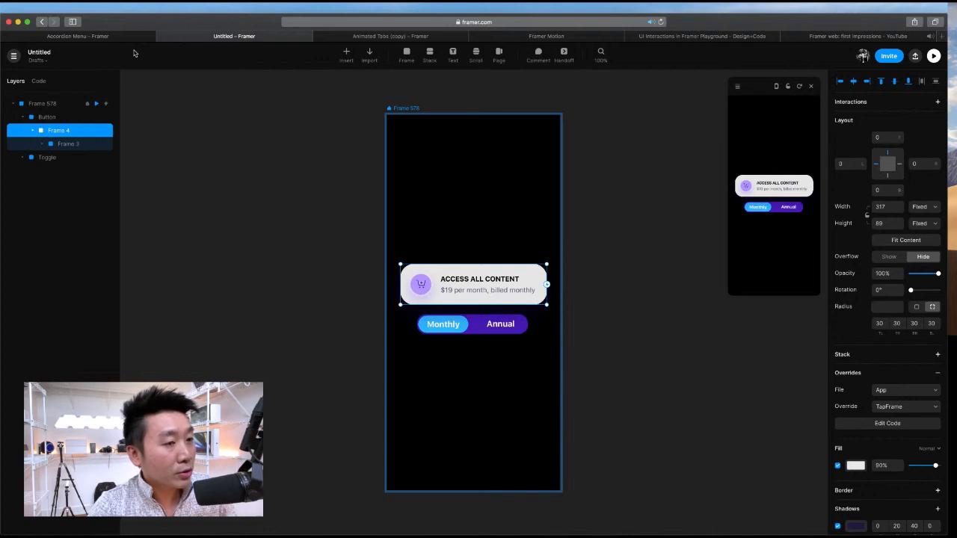
Step: Return to the dashboard and reopen the most recently viewed Untitled project
{"action": "left_click", "coordinate": [14, 56]}
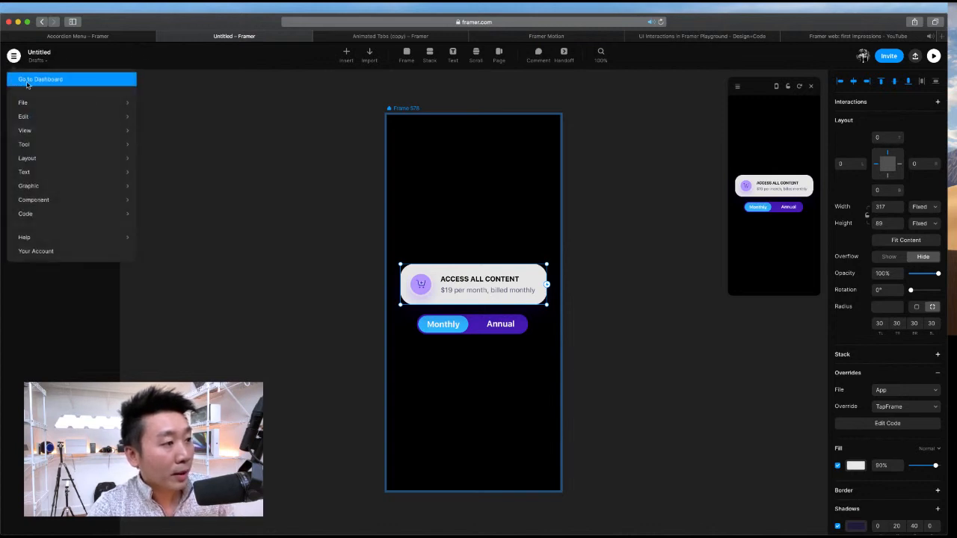
{"action": "left_click", "coordinate": [28, 78]}
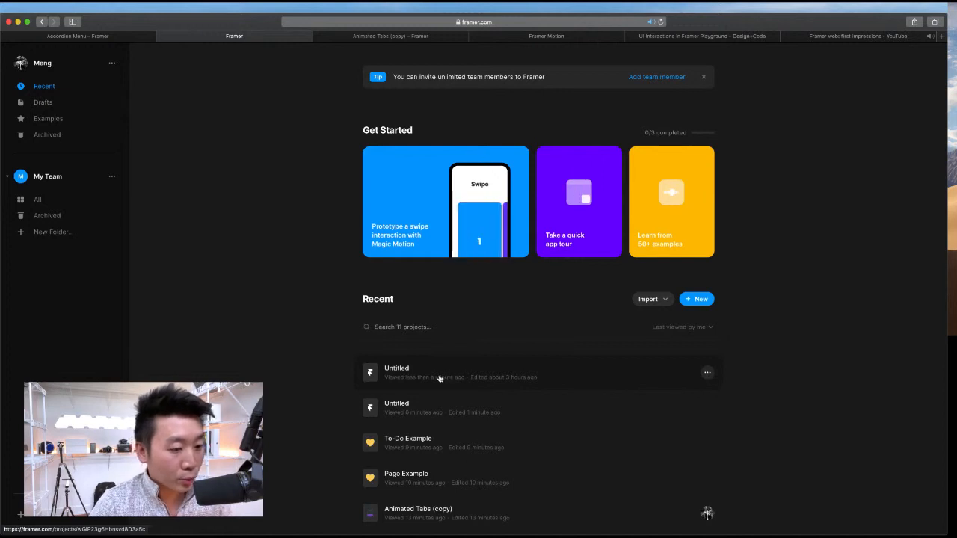
{"action": "left_click", "coordinate": [389, 353]}
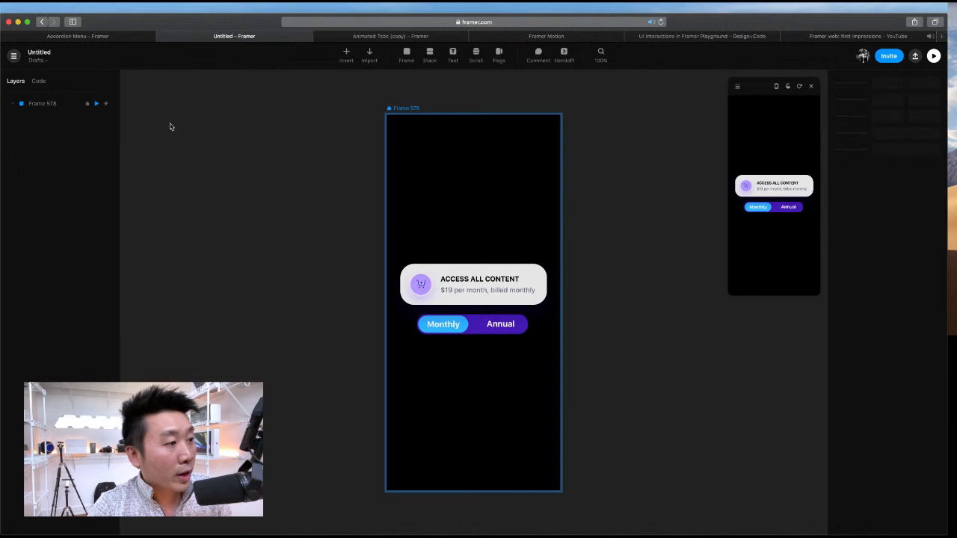
Step: Set the project's code visibility to Always Show Code, check the code file list and return to the layers
{"action": "left_click", "coordinate": [13, 55]}
{"action": "mouse_move", "coordinate": [43, 216]}
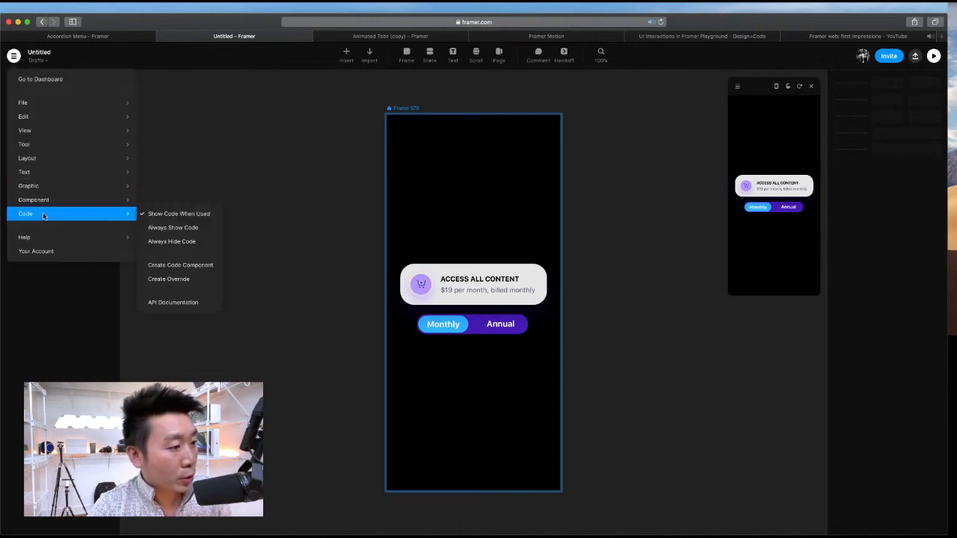
{"action": "left_click", "coordinate": [179, 228]}
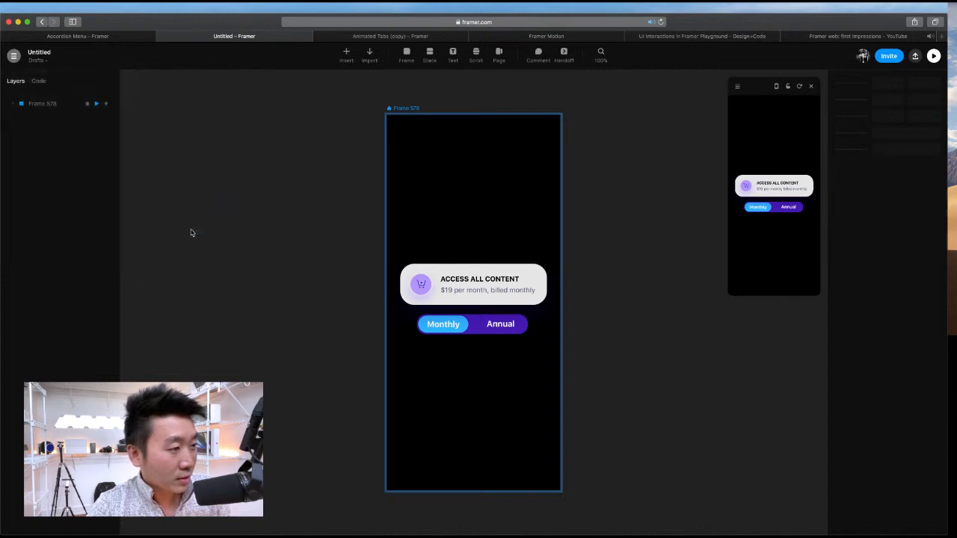
{"action": "left_click", "coordinate": [41, 84]}
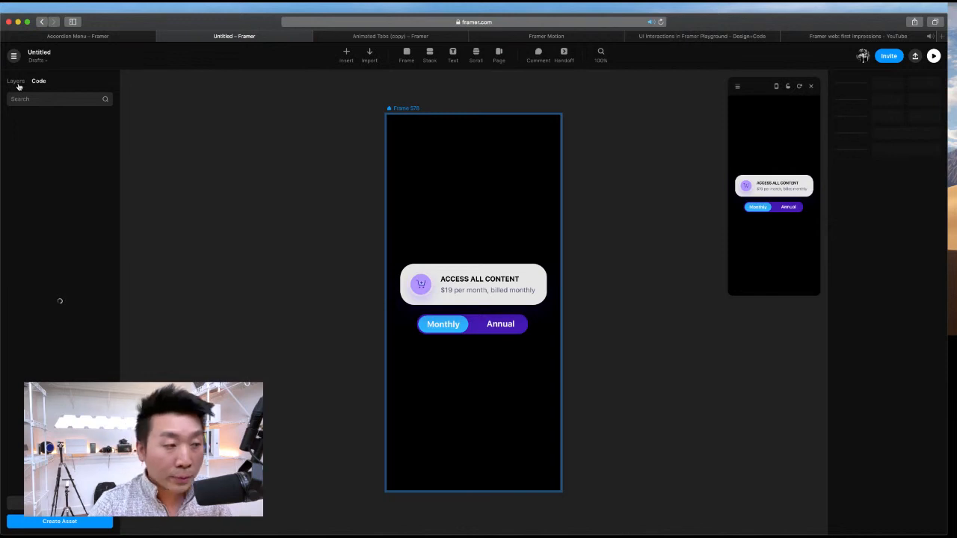
{"action": "left_click", "coordinate": [17, 83]}
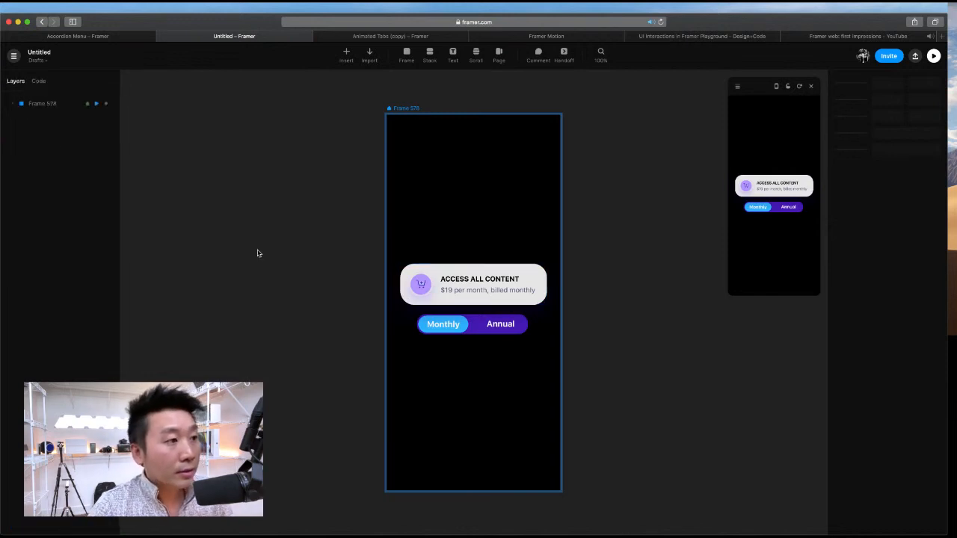
{"action": "left_click", "coordinate": [403, 39]}
{"action": "left_click", "coordinate": [513, 37]}
{"action": "left_click", "coordinate": [253, 37]}
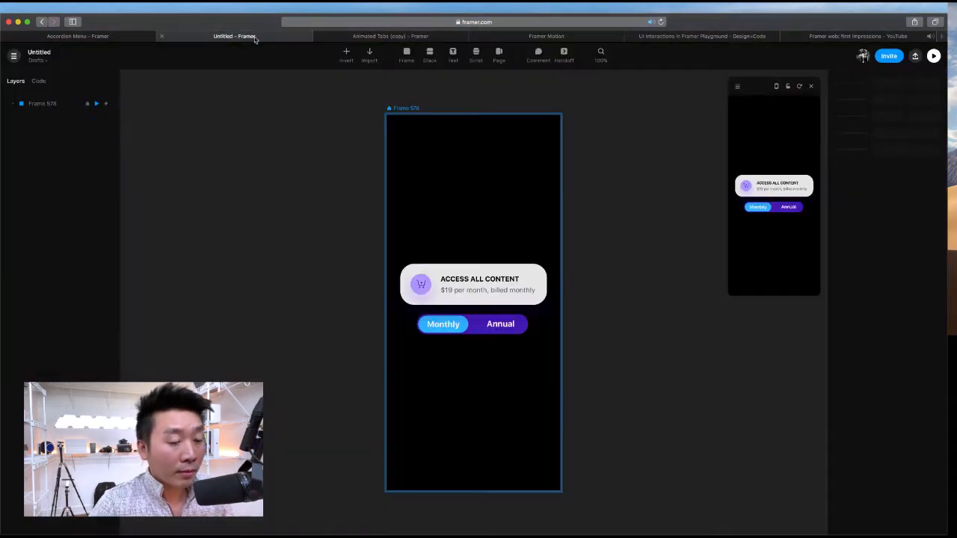
Step: Select the Access All Content card and examine the override functions in App.tsx
{"action": "left_click", "coordinate": [415, 298]}
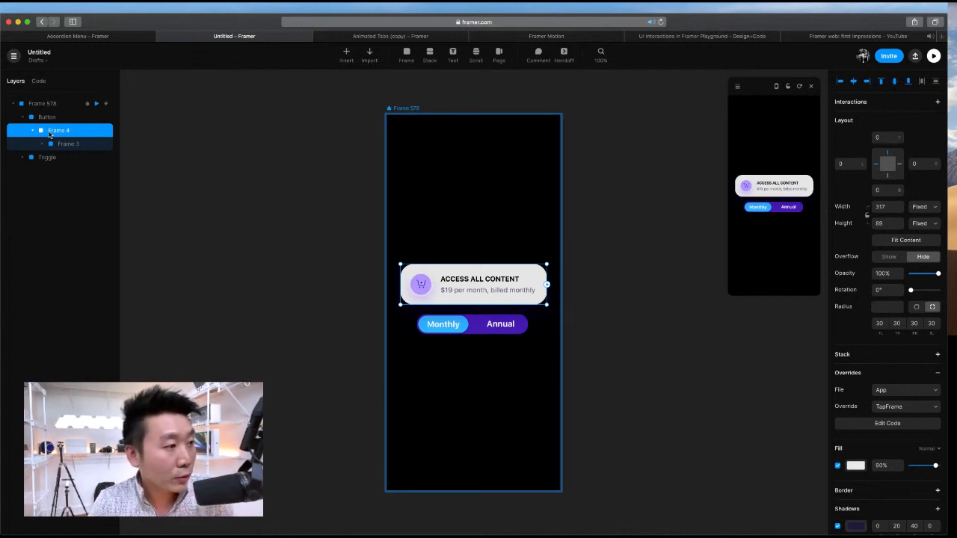
{"action": "left_click", "coordinate": [39, 81]}
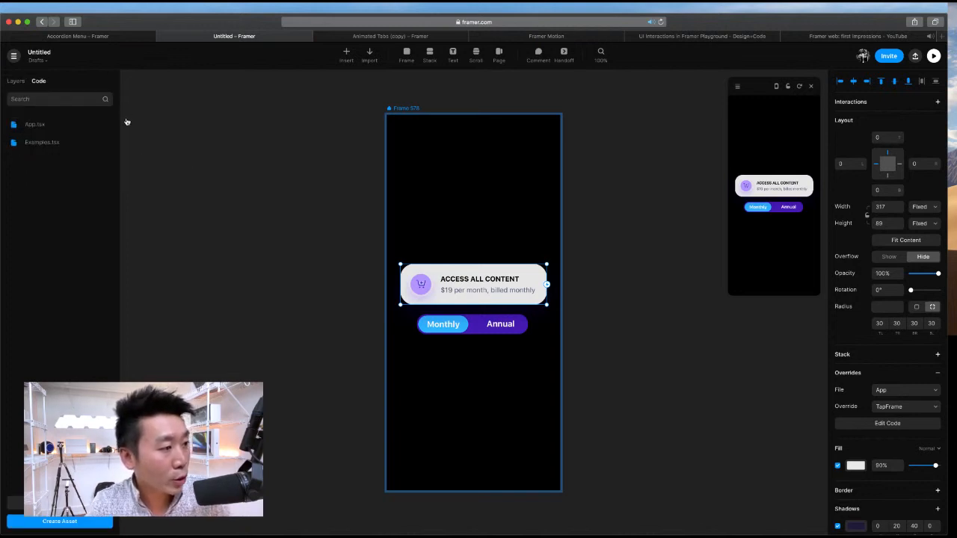
{"action": "left_click", "coordinate": [45, 131]}
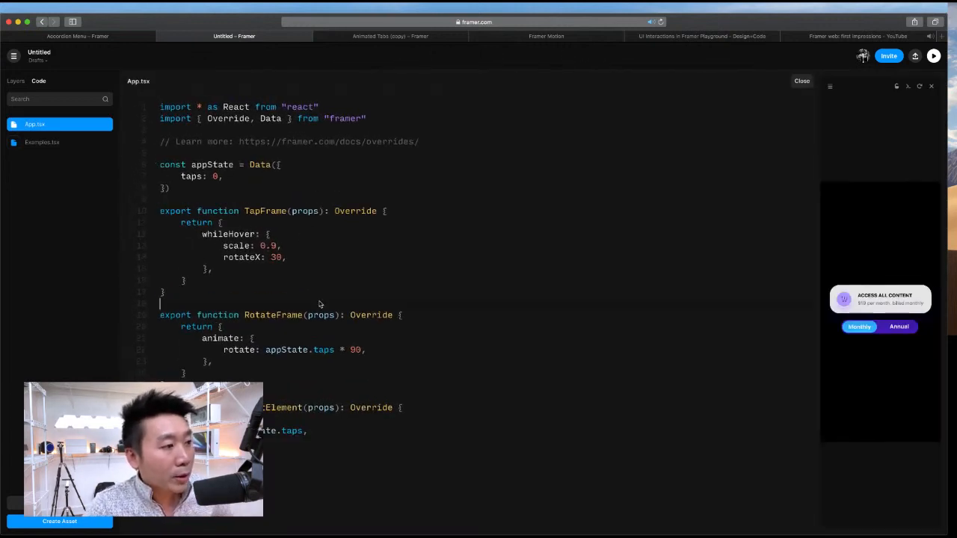
{"action": "left_click", "coordinate": [24, 81]}
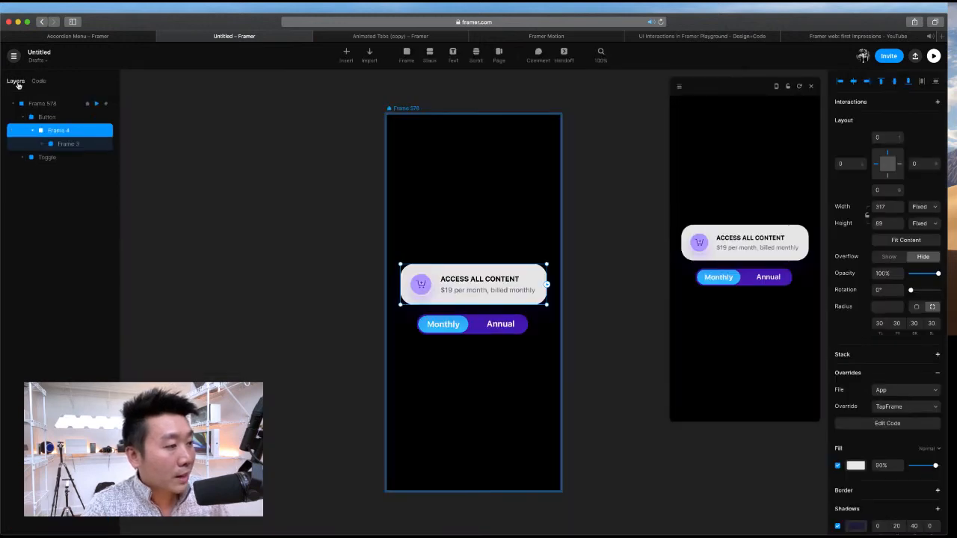
{"action": "left_click", "coordinate": [38, 80]}
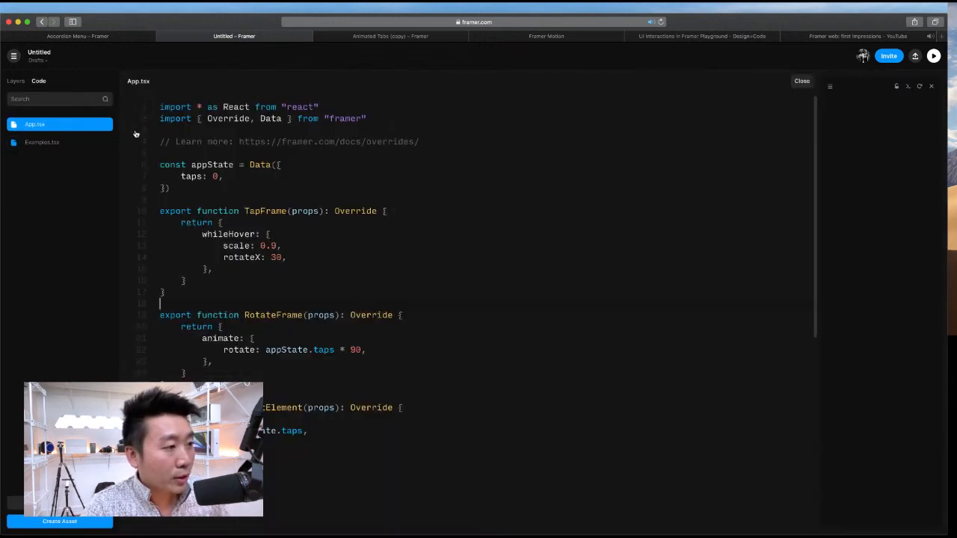
Step: Examine the Draggable override in Examples.tsx and return to the canvas with its layers
{"action": "left_click", "coordinate": [59, 143]}
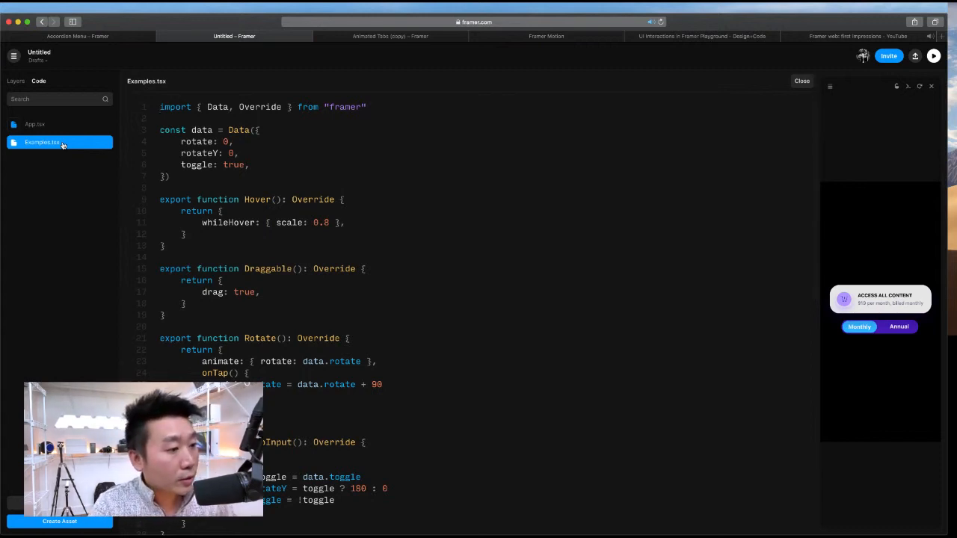
{"action": "left_click_drag", "start_coordinate": [229, 320], "coordinate": [160, 267]}
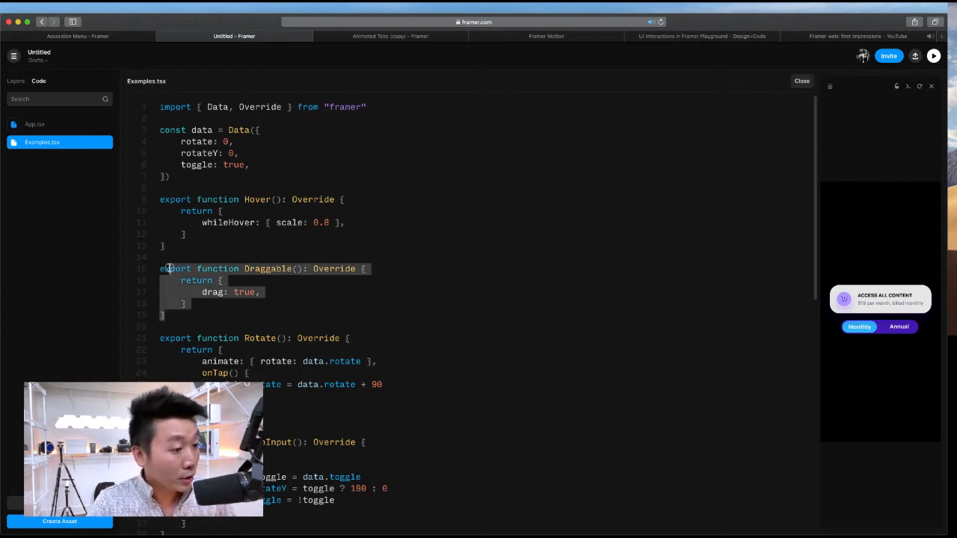
{"action": "left_click", "coordinate": [189, 254]}
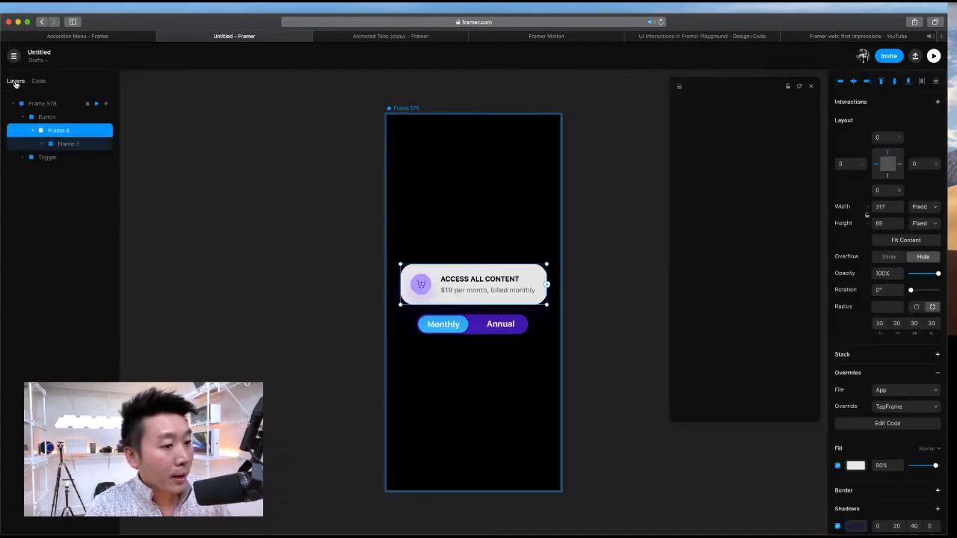
{"action": "left_click", "coordinate": [15, 81]}
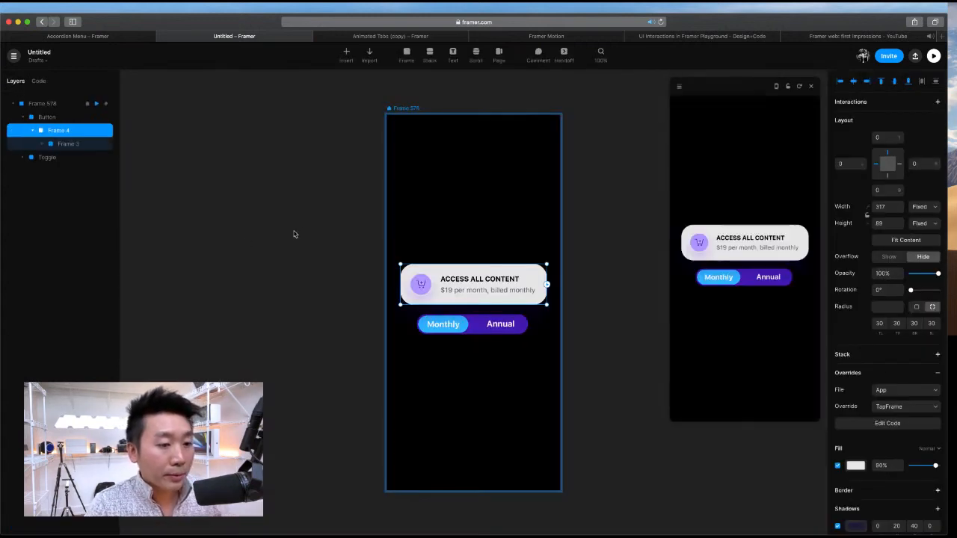
Step: Draw a frame above the Access All Content card, resize it to about 225 × 72 and reposition it
{"action": "left_click", "coordinate": [616, 258]}
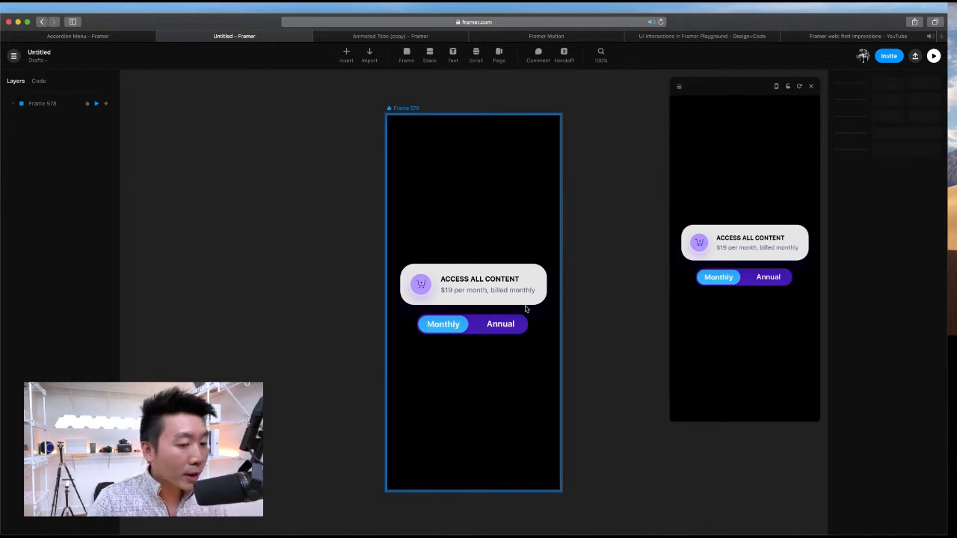
{"action": "key", "text": "f"}
{"action": "left_click_drag", "start_coordinate": [418, 199], "coordinate": [530, 244]}
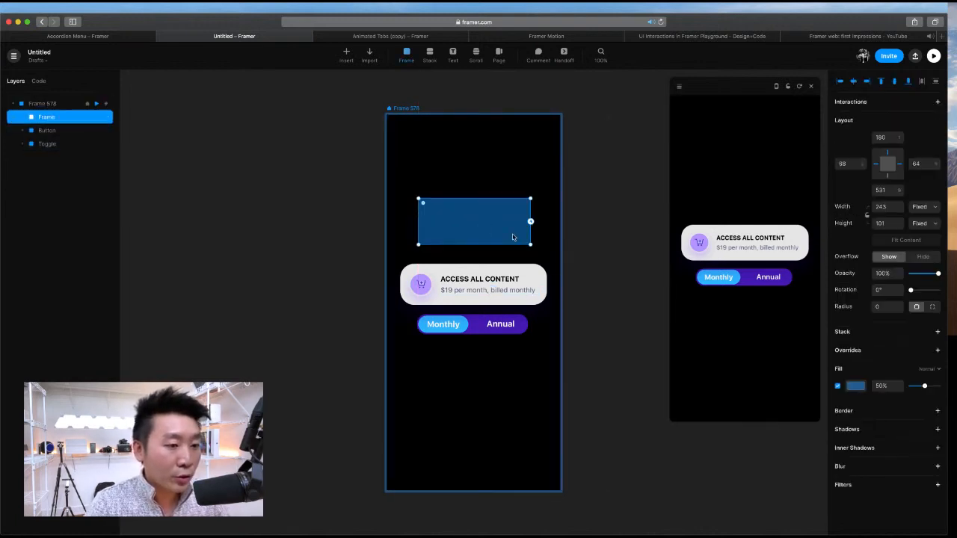
{"action": "left_click_drag", "start_coordinate": [485, 223], "coordinate": [483, 223]}
{"action": "left_click_drag", "start_coordinate": [530, 245], "coordinate": [520, 230]}
{"action": "left_click_drag", "start_coordinate": [482, 216], "coordinate": [487, 220]}
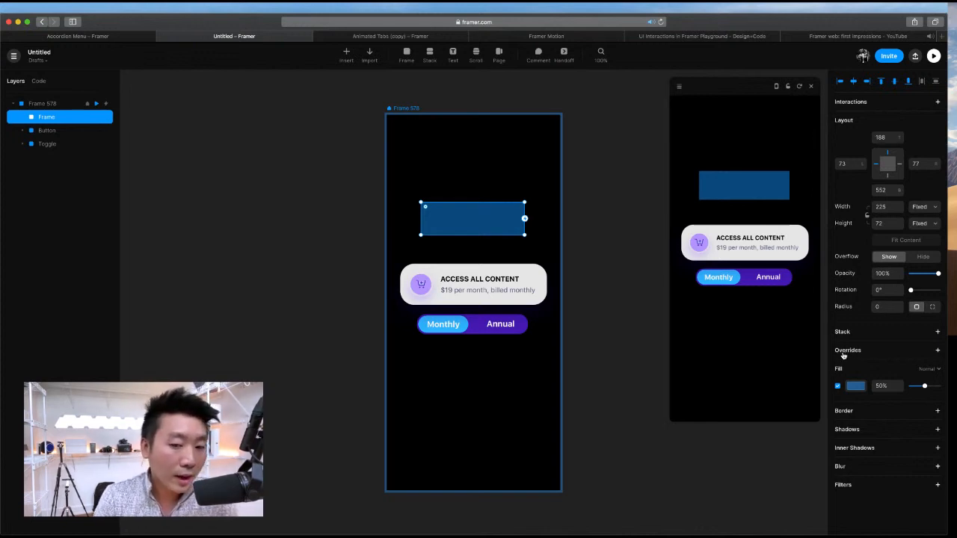
Step: Add a code override to the new frame and create a new override file for it
{"action": "left_click", "coordinate": [937, 352]}
{"action": "left_click", "coordinate": [909, 370]}
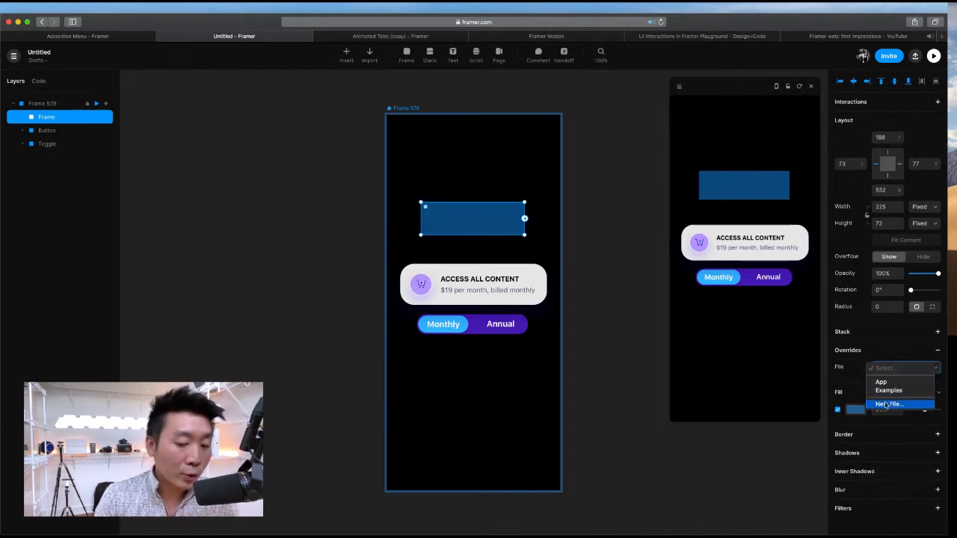
{"action": "left_click", "coordinate": [884, 404]}
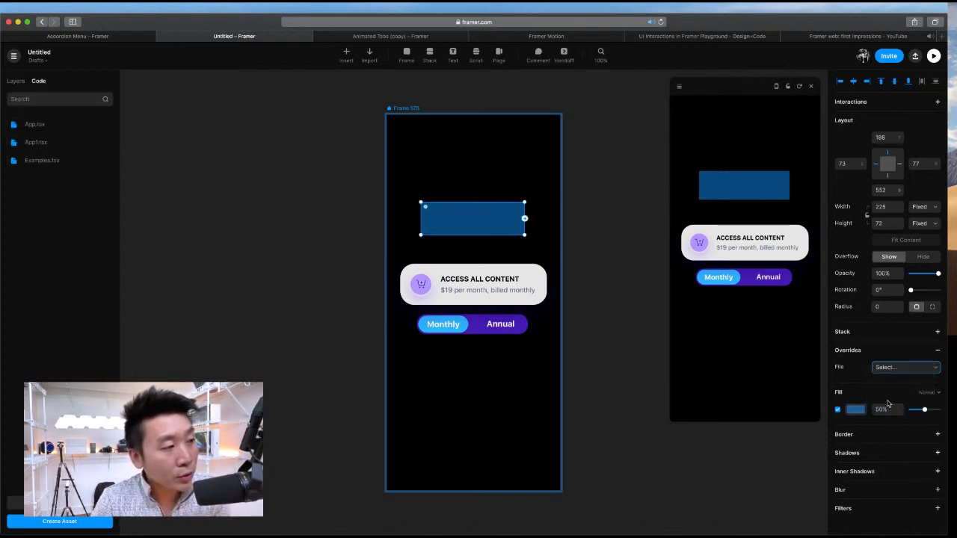
Step: Look over the override code in App.tsx and the newly created App1.tsx
{"action": "left_click", "coordinate": [48, 129]}
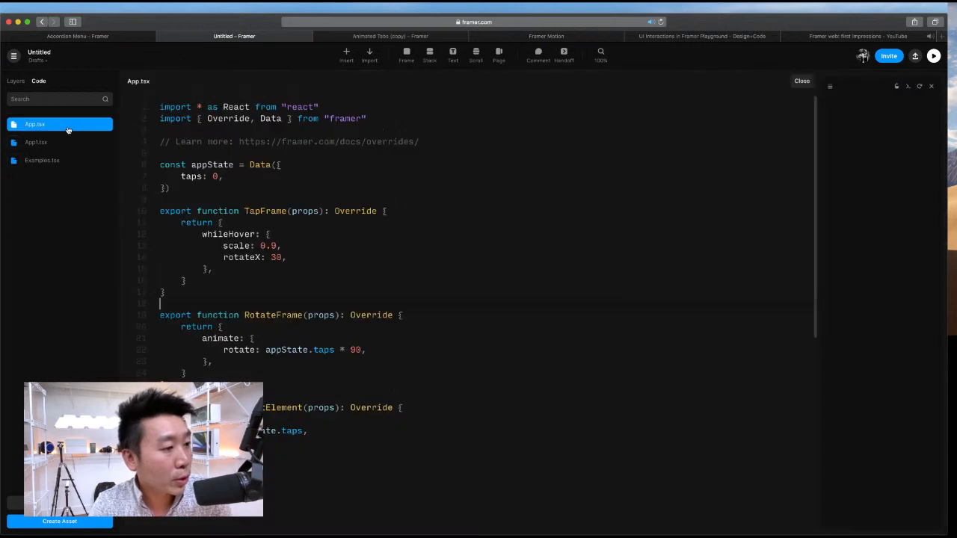
{"action": "left_click_drag", "start_coordinate": [172, 454], "coordinate": [154, 102]}
{"action": "left_click", "coordinate": [159, 107]}
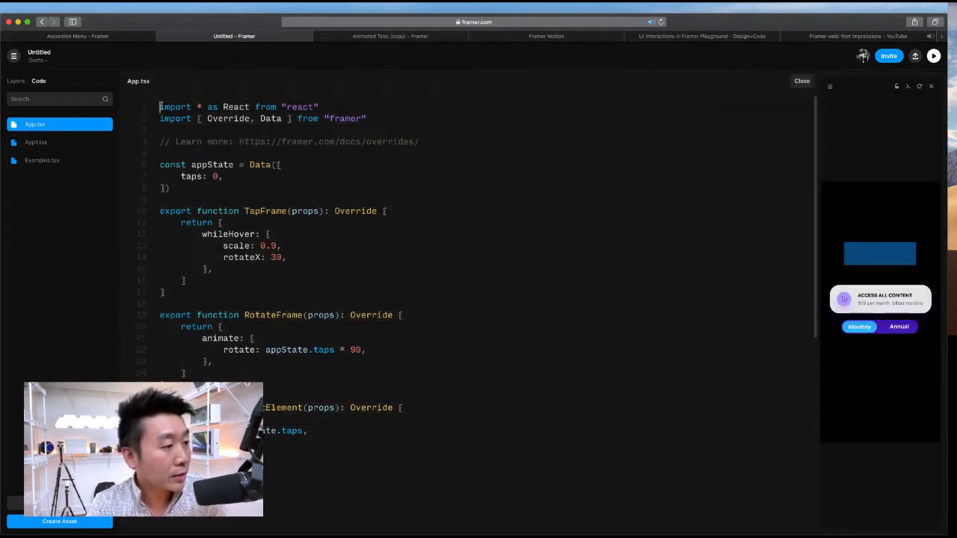
{"action": "left_click", "coordinate": [59, 142]}
{"action": "left_click", "coordinate": [84, 144]}
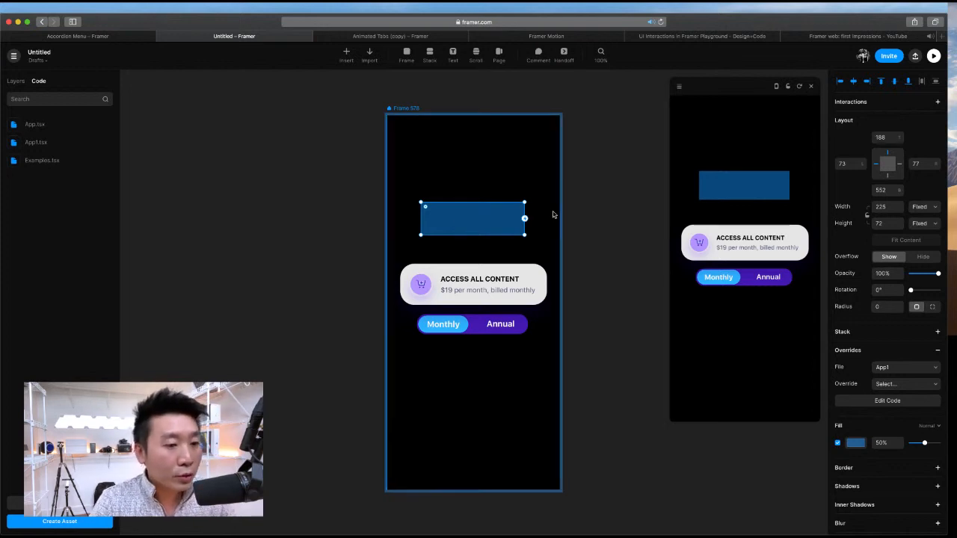
Step: Set the new frame's corner radius to 30 and open its choice of override files
{"action": "left_click", "coordinate": [887, 307]}
{"action": "type", "text": "30"}
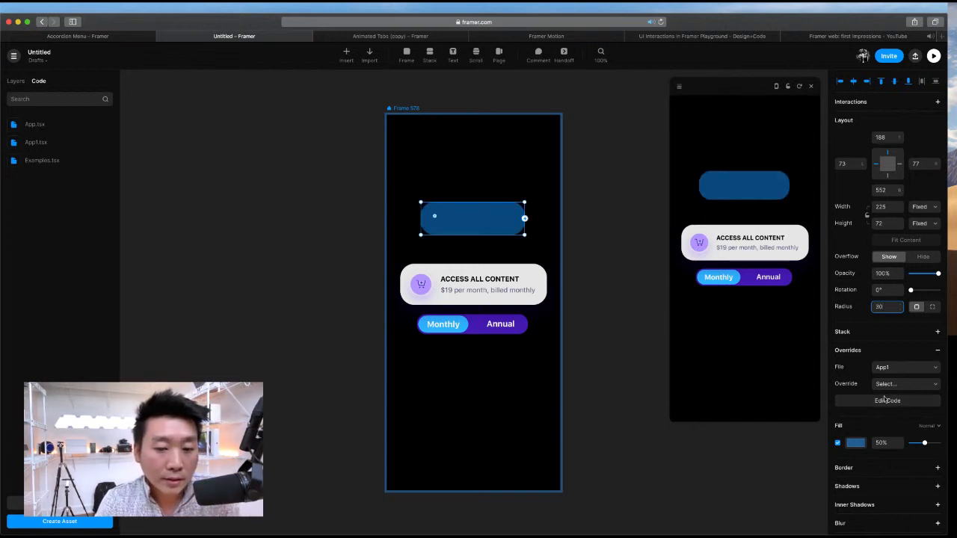
{"action": "left_click", "coordinate": [883, 368]}
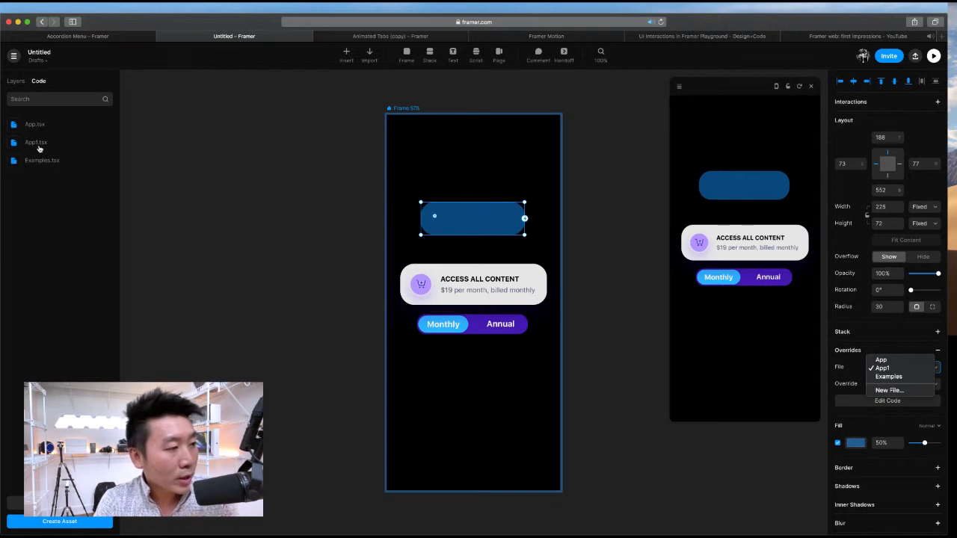
Step: Assign the TapFrame override from the App1 file to the new blue frame
{"action": "left_click", "coordinate": [888, 369]}
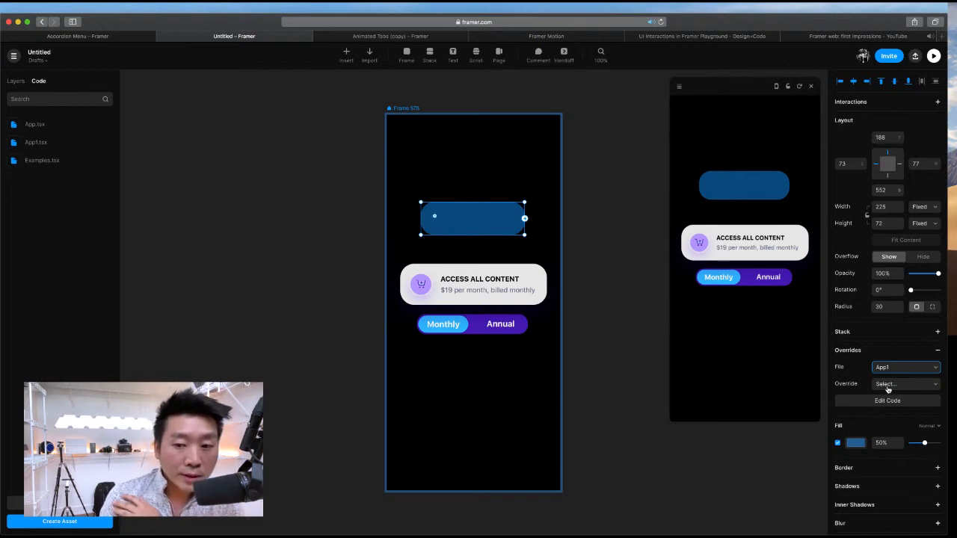
{"action": "left_click", "coordinate": [892, 385]}
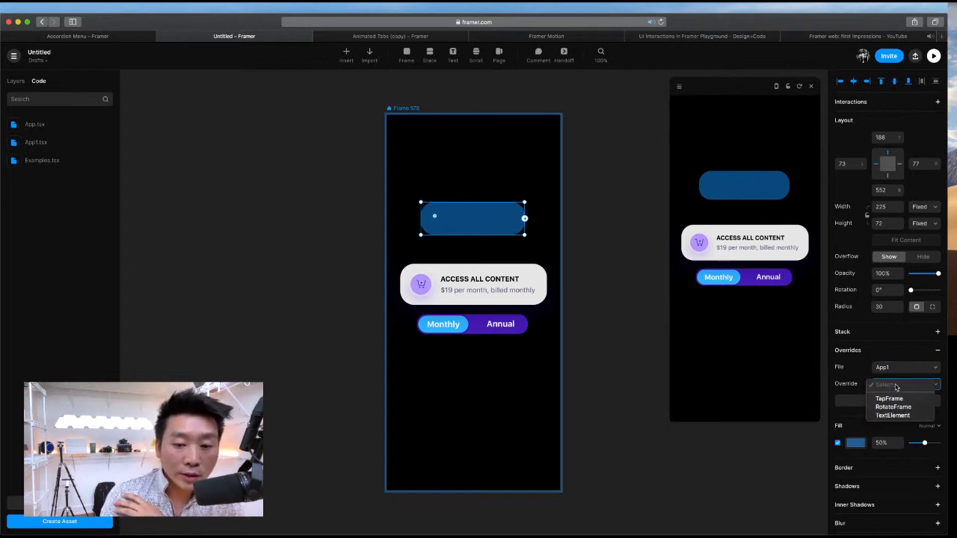
{"action": "left_click", "coordinate": [889, 399]}
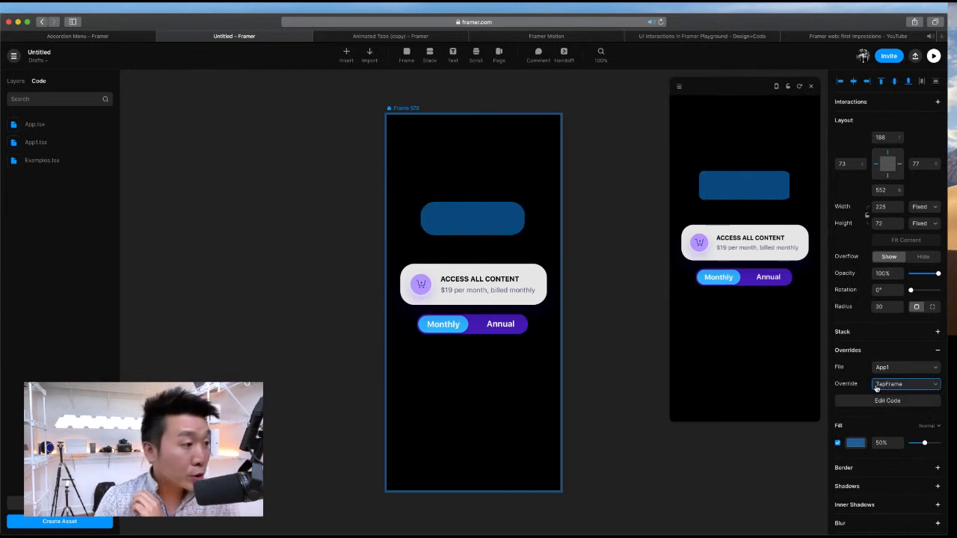
Step: Examine the TapFrame and RotateFrame override functions in App.tsx, including the animate and rotate properties
{"action": "left_click", "coordinate": [52, 124]}
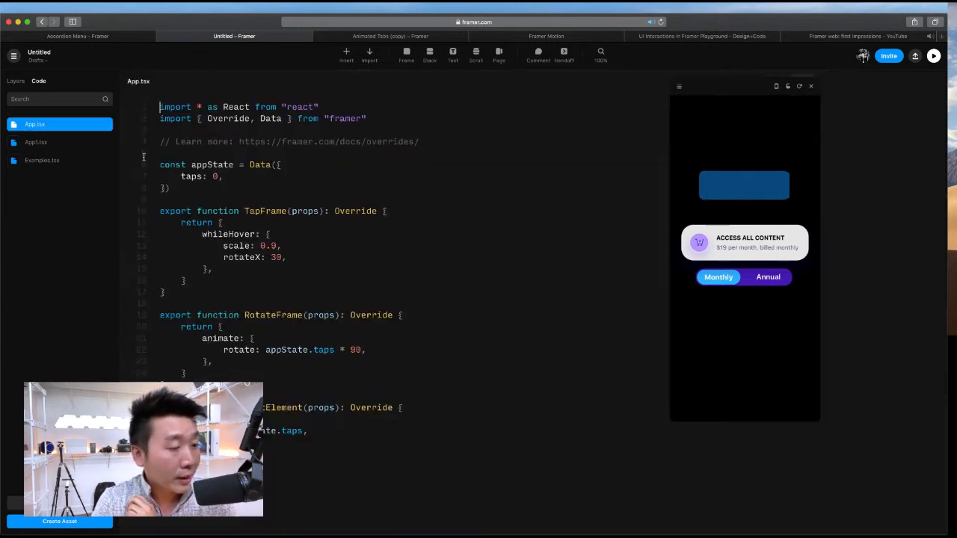
{"action": "double_click", "coordinate": [263, 212]}
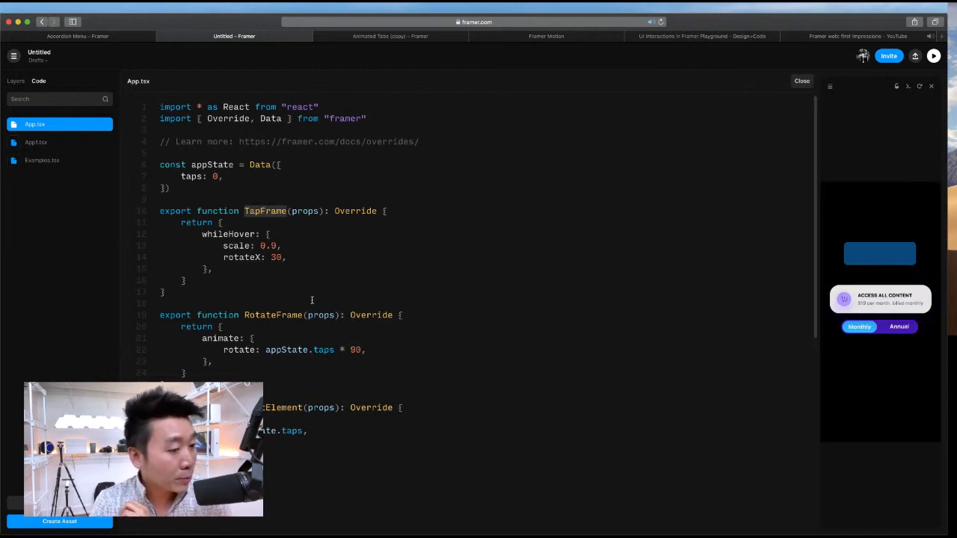
{"action": "left_click_drag", "start_coordinate": [166, 293], "coordinate": [153, 213]}
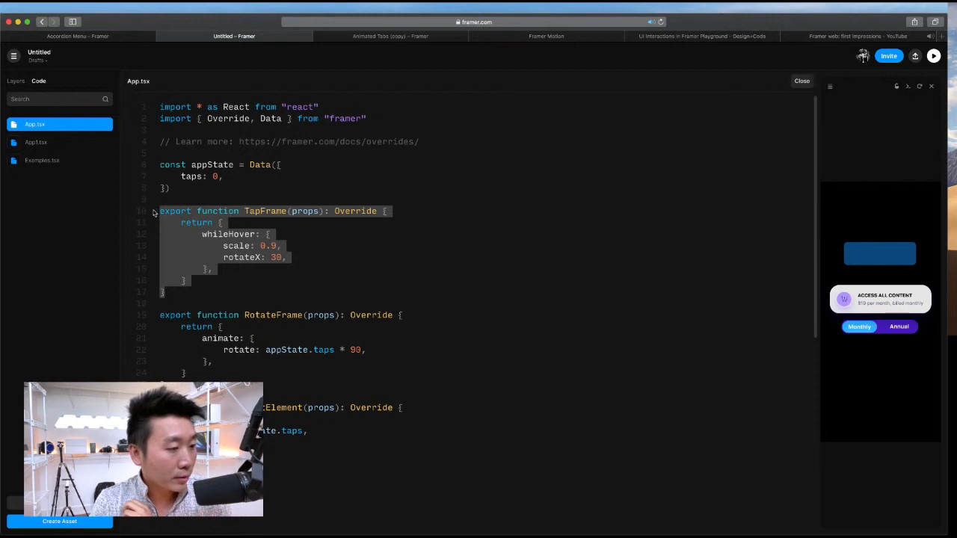
{"action": "left_click_drag", "start_coordinate": [166, 383], "coordinate": [163, 315]}
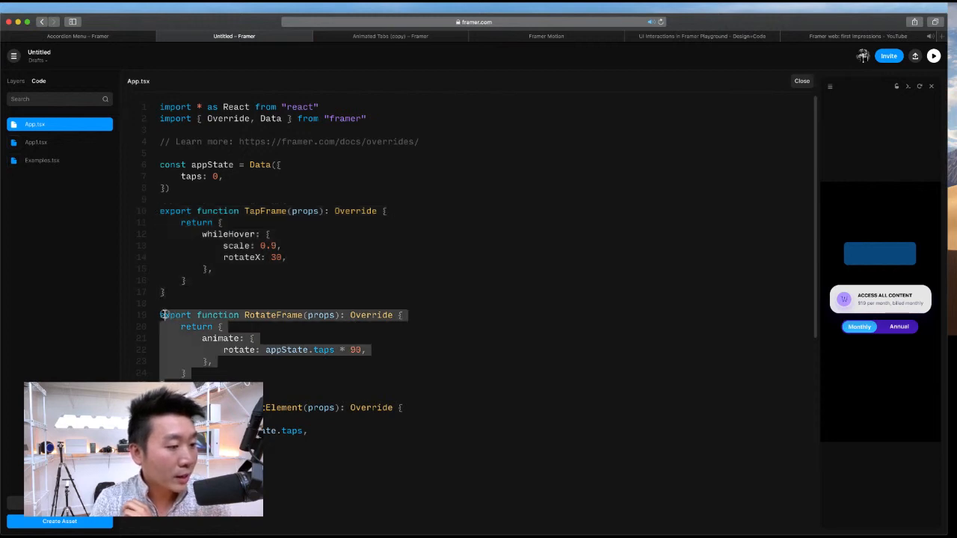
{"action": "double_click", "coordinate": [251, 316]}
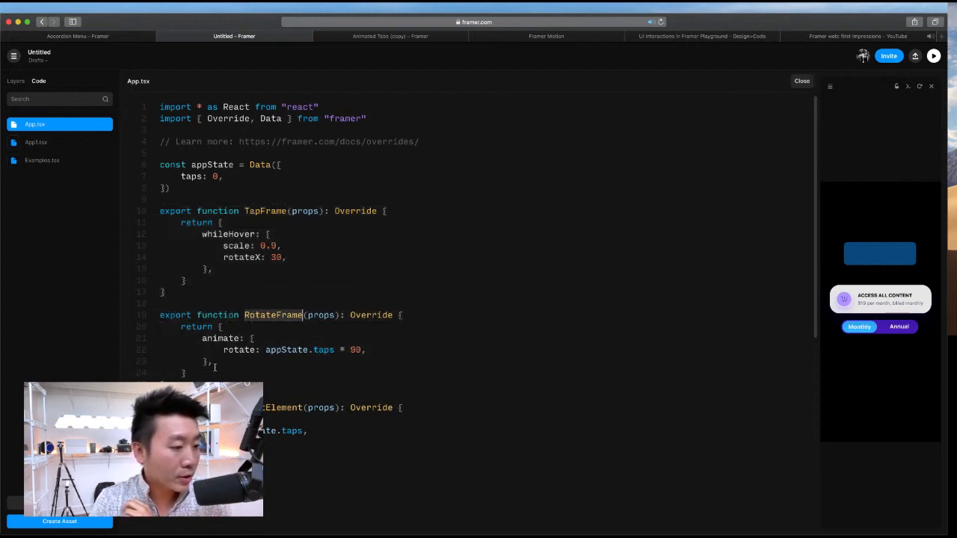
{"action": "left_click_drag", "start_coordinate": [166, 384], "coordinate": [172, 316]}
{"action": "left_click", "coordinate": [268, 340]}
{"action": "double_click", "coordinate": [223, 339]}
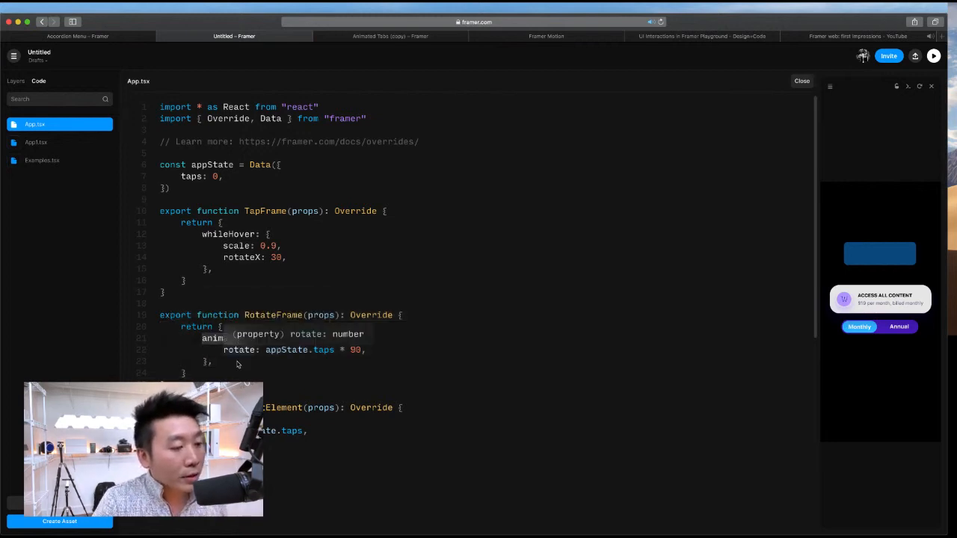
{"action": "double_click", "coordinate": [230, 349]}
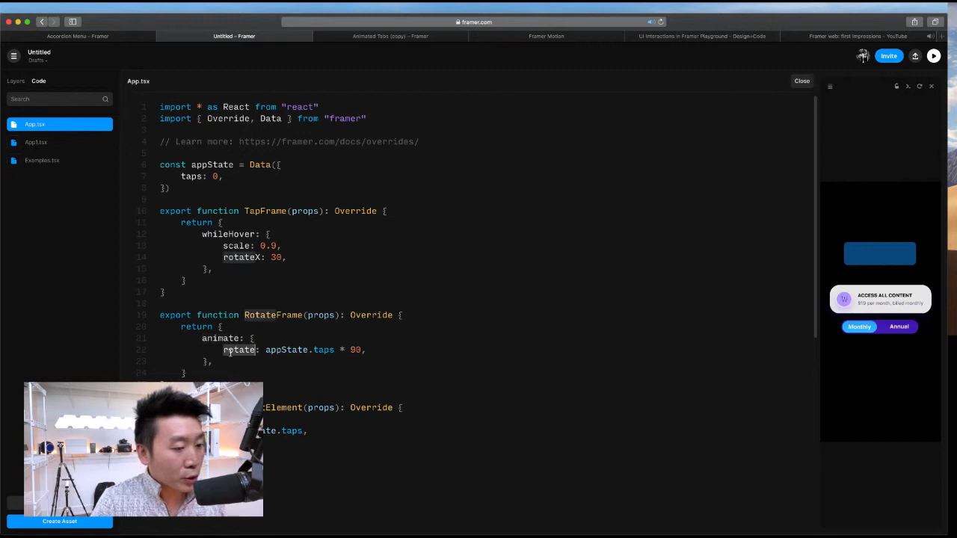
{"action": "left_click", "coordinate": [290, 381]}
{"action": "left_click", "coordinate": [319, 316]}
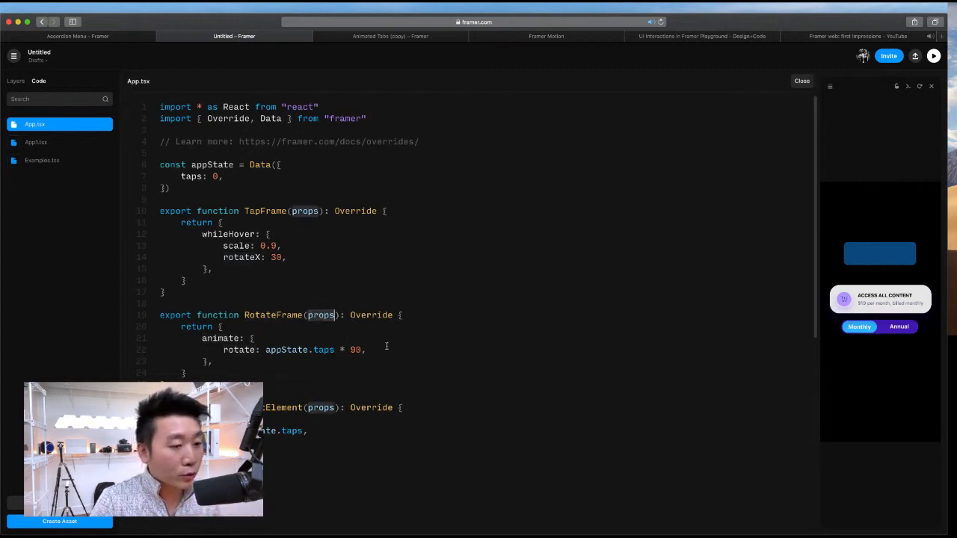
{"action": "left_click", "coordinate": [387, 369]}
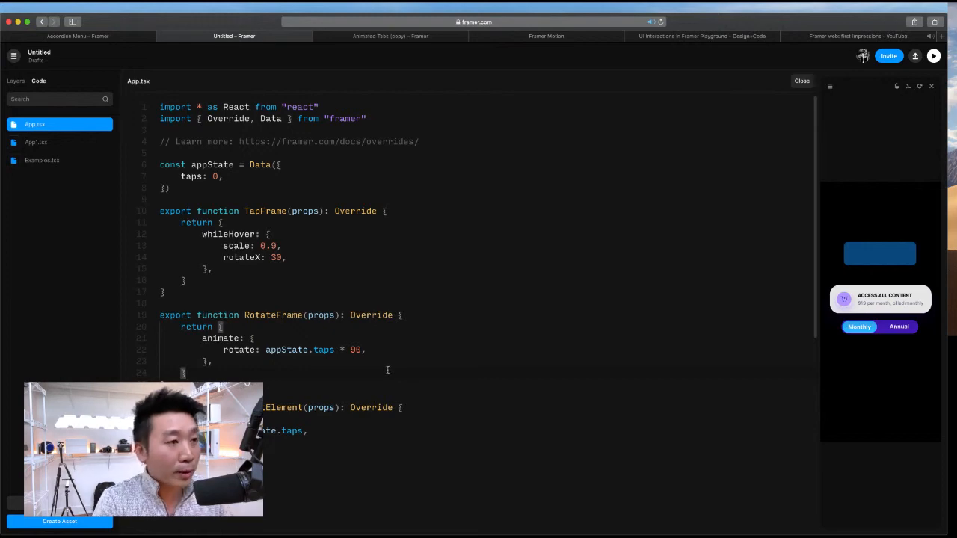
Step: Open designcode.io in a new browser tab and start the UI Interactions in Framer Playground course
{"action": "key", "text": "super+t"}
{"action": "type", "text": "designcode.io"}
{"action": "key", "text": "Return"}
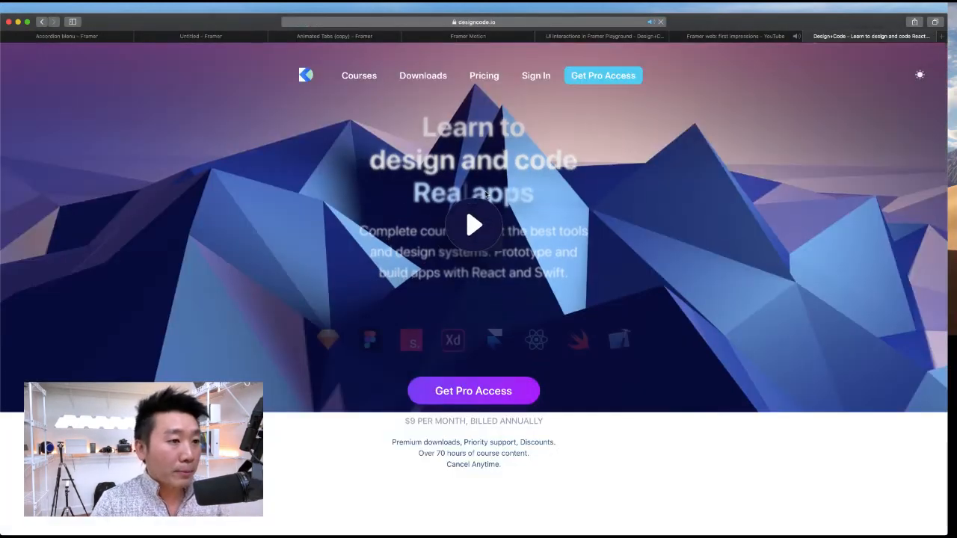
{"action": "scroll", "coordinate": [188, 233], "scroll_direction": "down", "scroll_amount": 10}
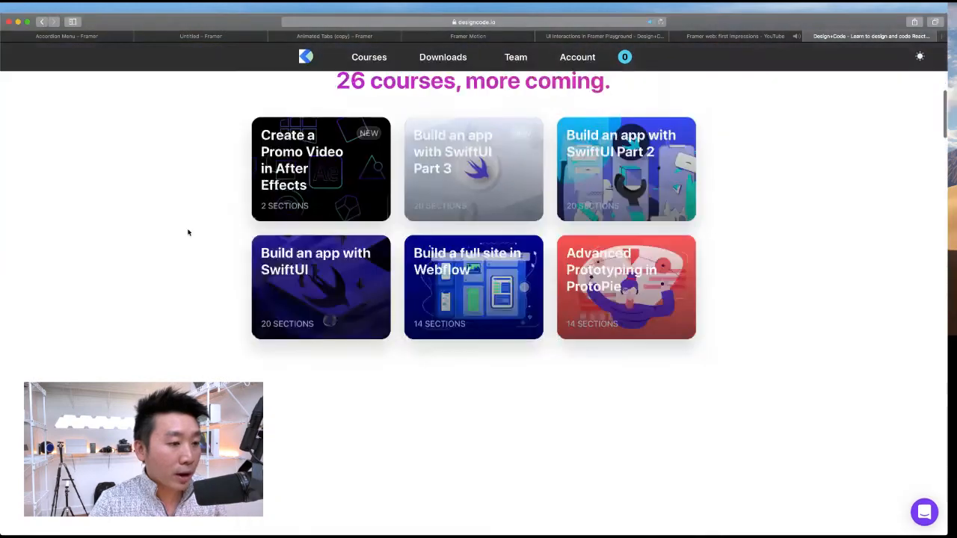
{"action": "scroll", "coordinate": [189, 232], "scroll_direction": "down", "scroll_amount": 4}
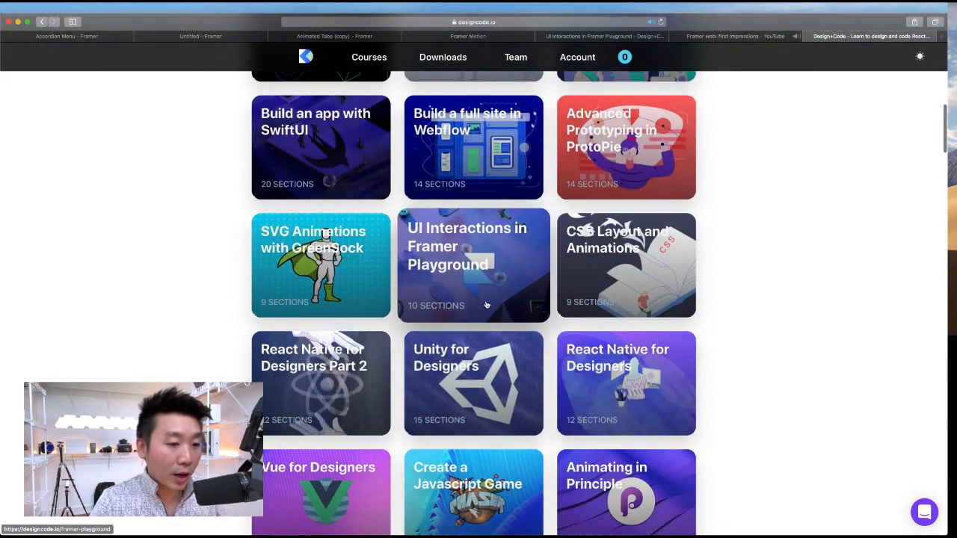
{"action": "left_click", "coordinate": [486, 305]}
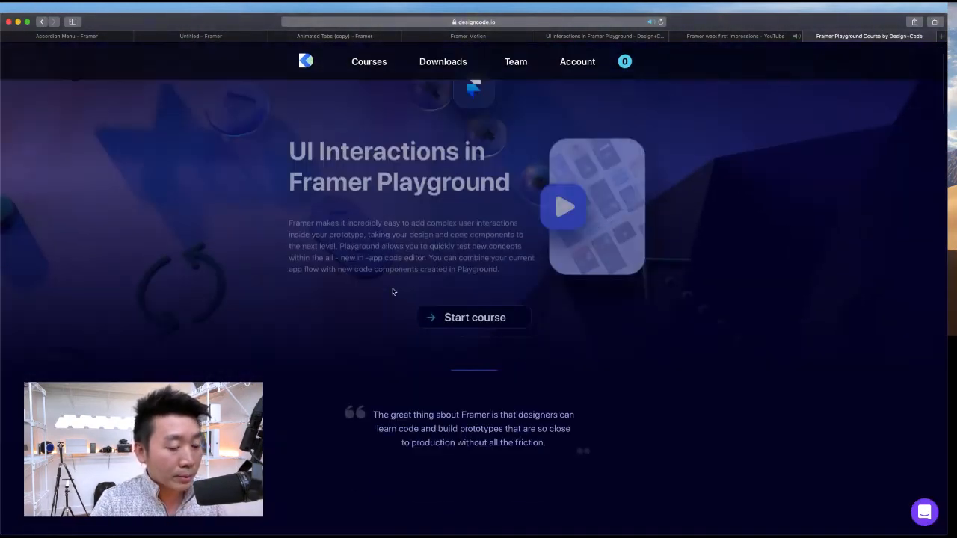
{"action": "left_click", "coordinate": [475, 317]}
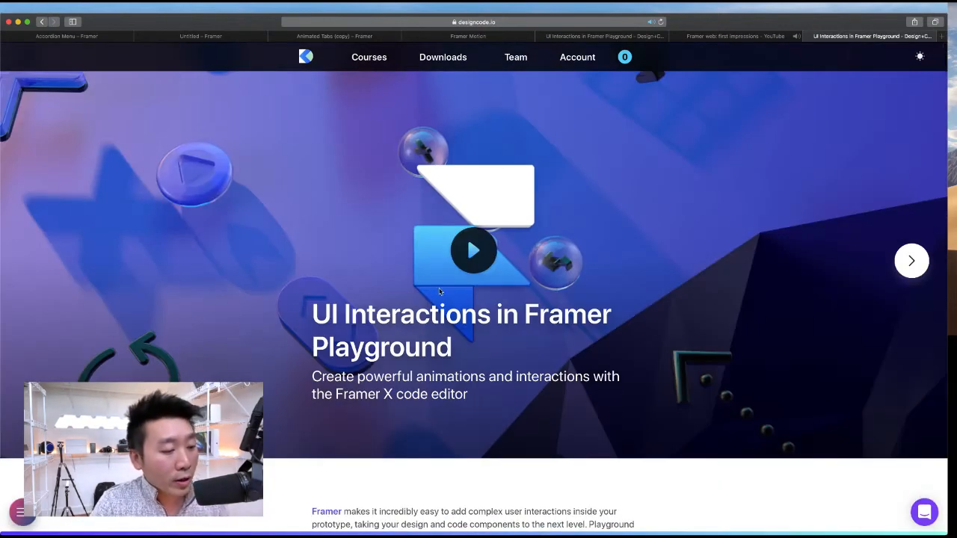
Step: Skim the course introduction and open the Design Components with Overrides lesson
{"action": "scroll", "coordinate": [299, 399], "scroll_direction": "down", "scroll_amount": 5}
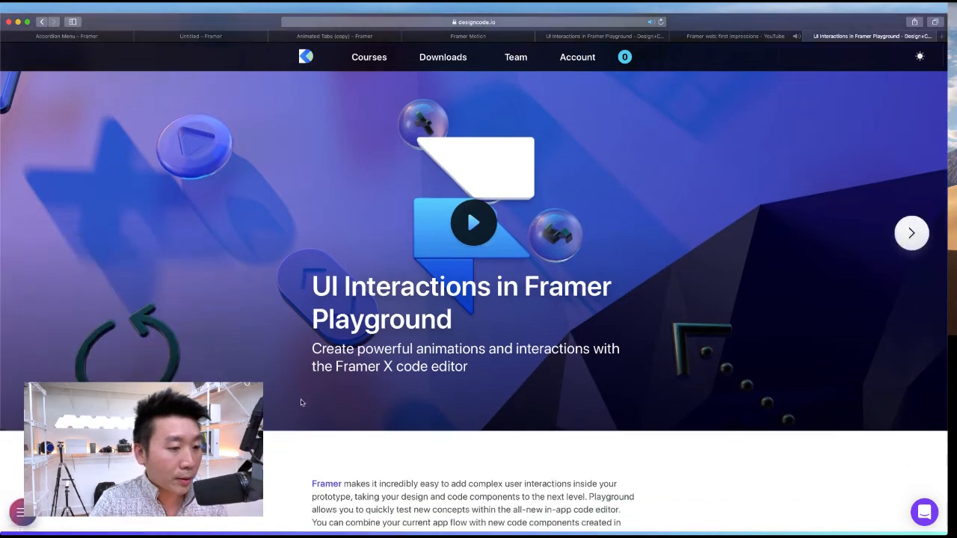
{"action": "scroll", "coordinate": [301, 402], "scroll_direction": "down", "scroll_amount": 10}
{"action": "scroll", "coordinate": [301, 402], "scroll_direction": "up", "scroll_amount": 12}
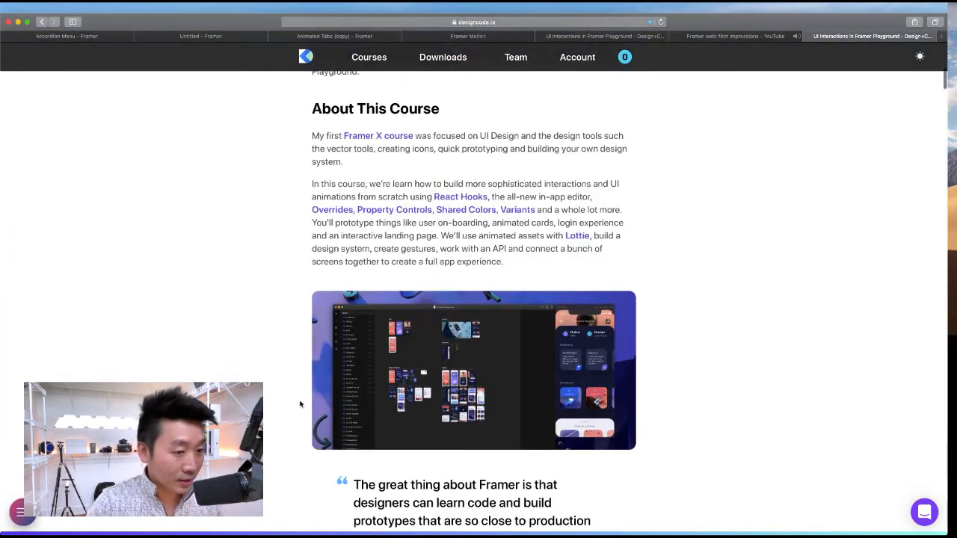
{"action": "scroll", "coordinate": [300, 404], "scroll_direction": "up", "scroll_amount": 1}
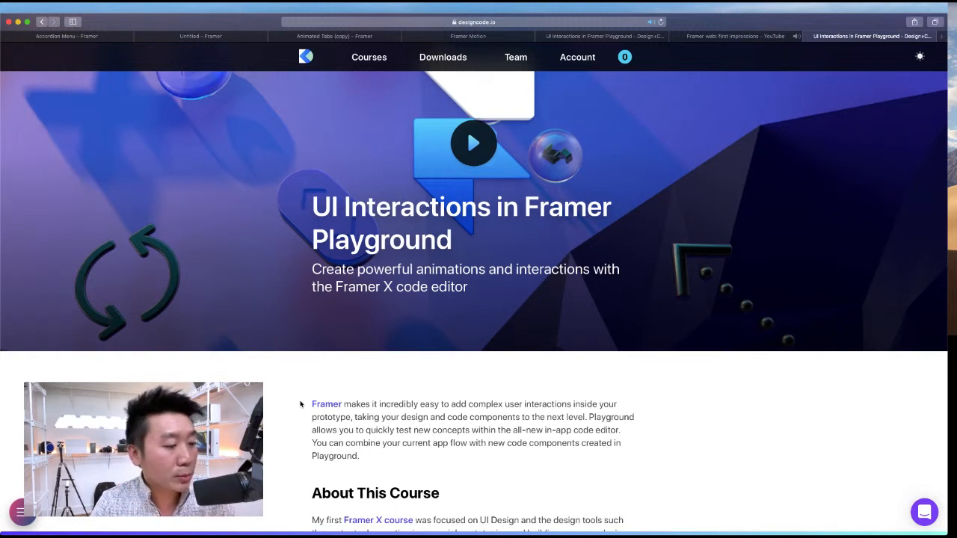
{"action": "left_click", "coordinate": [21, 512]}
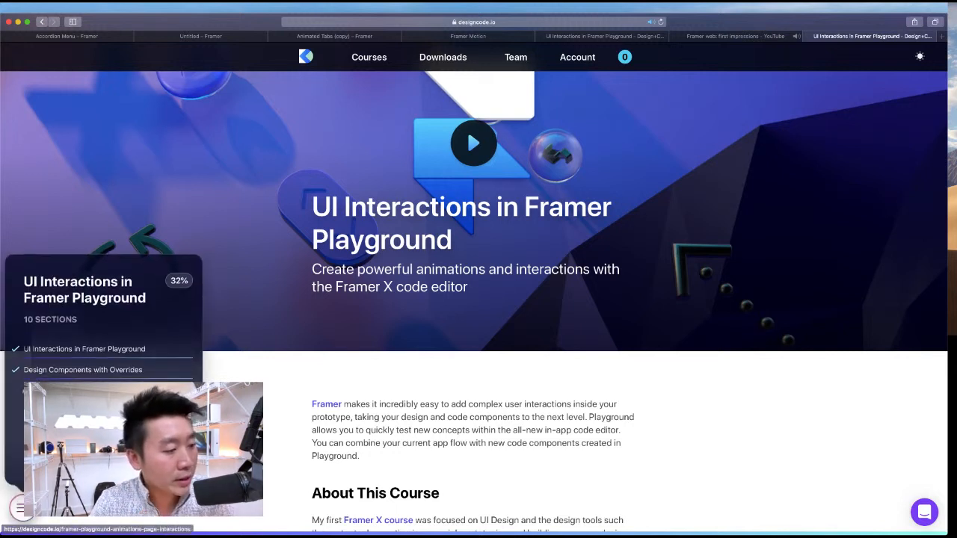
{"action": "left_click", "coordinate": [82, 369]}
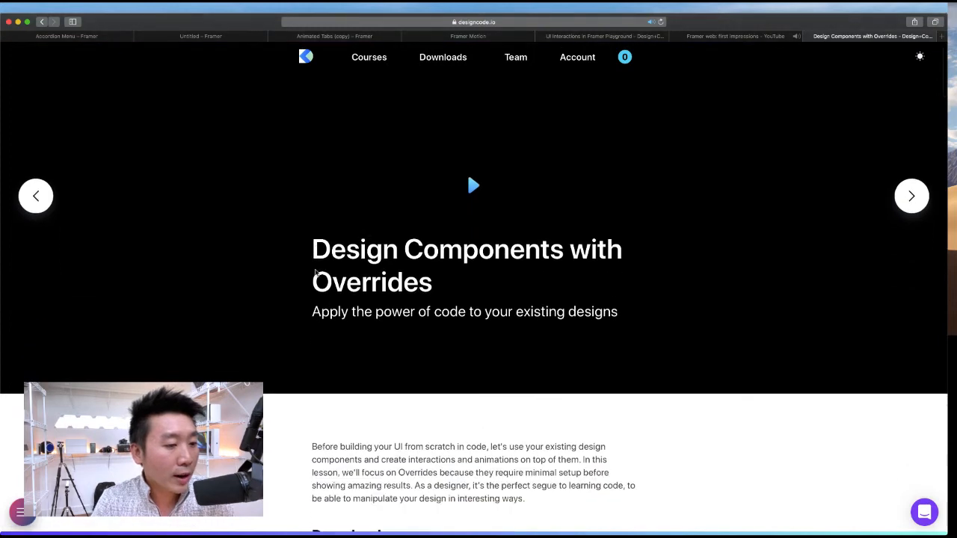
Step: Read the lesson's Create an Override instructions and look at the accompanying inspector image
{"action": "scroll", "coordinate": [313, 272], "scroll_direction": "down", "scroll_amount": 10}
{"action": "scroll", "coordinate": [267, 134], "scroll_direction": "up", "scroll_amount": 2}
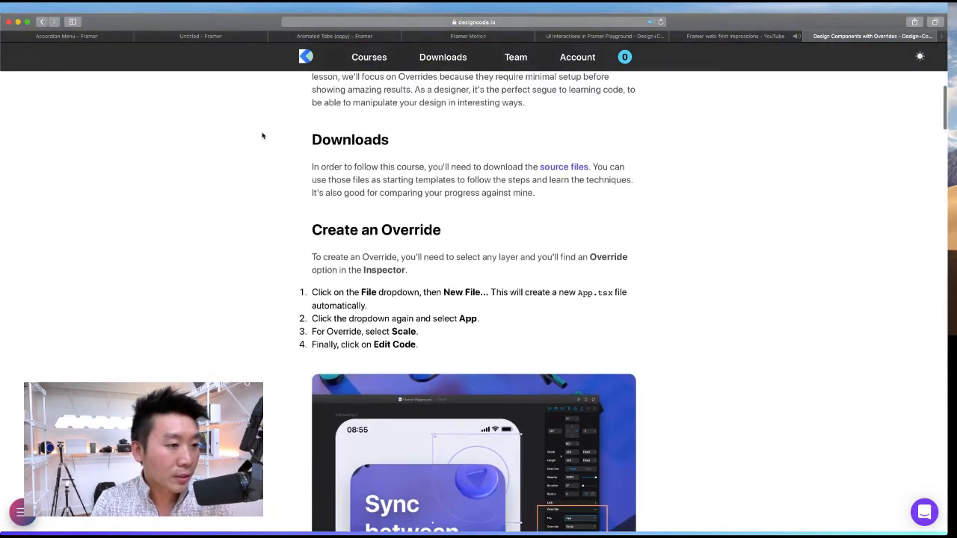
{"action": "left_click_drag", "start_coordinate": [262, 139], "coordinate": [502, 335]}
{"action": "left_click", "coordinate": [501, 335]}
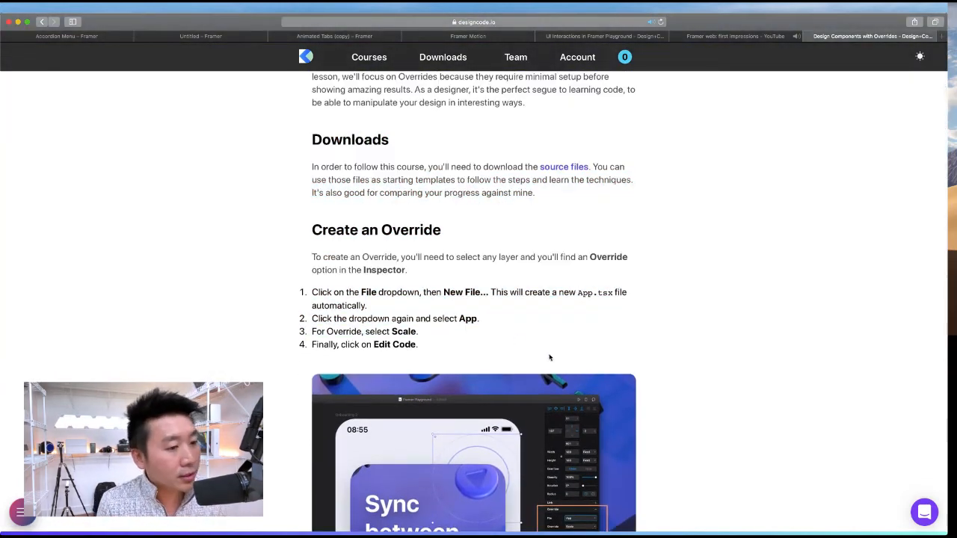
{"action": "scroll", "coordinate": [556, 352], "scroll_direction": "down", "scroll_amount": 5}
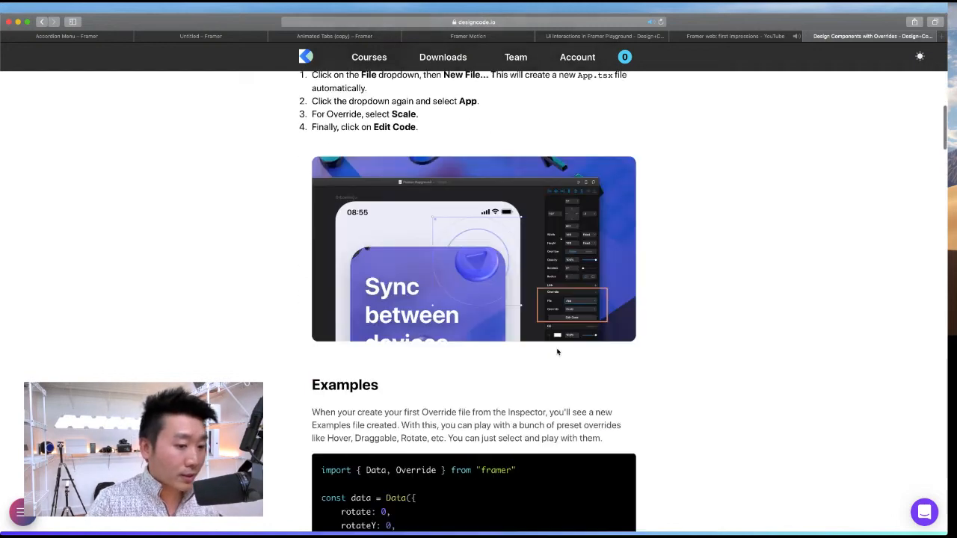
Step: Study the lesson's Examples section and its sample code for the Hover, Draggable and Rotate overrides
{"action": "scroll", "coordinate": [556, 352], "scroll_direction": "down", "scroll_amount": 1}
{"action": "scroll", "coordinate": [545, 255], "scroll_direction": "down", "scroll_amount": 7}
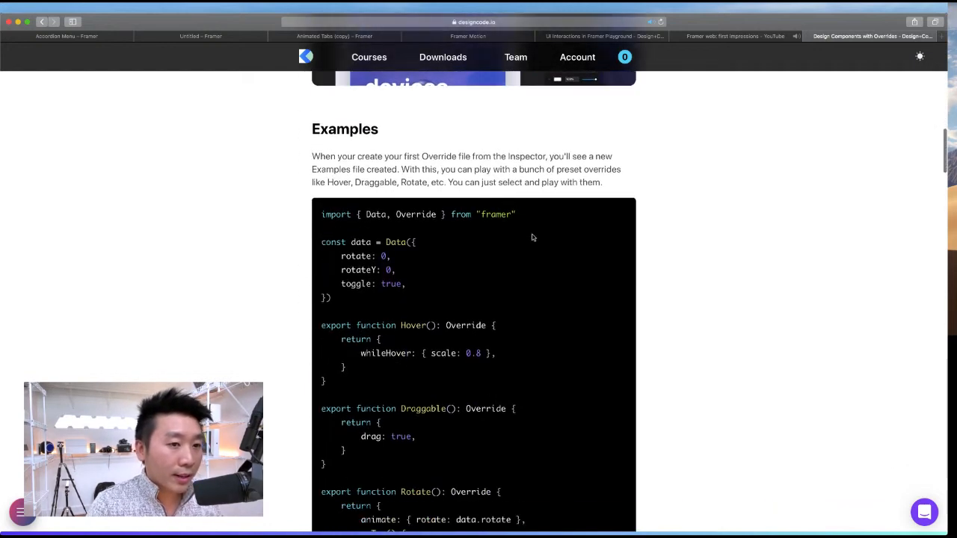
{"action": "scroll", "coordinate": [531, 237], "scroll_direction": "up", "scroll_amount": 3}
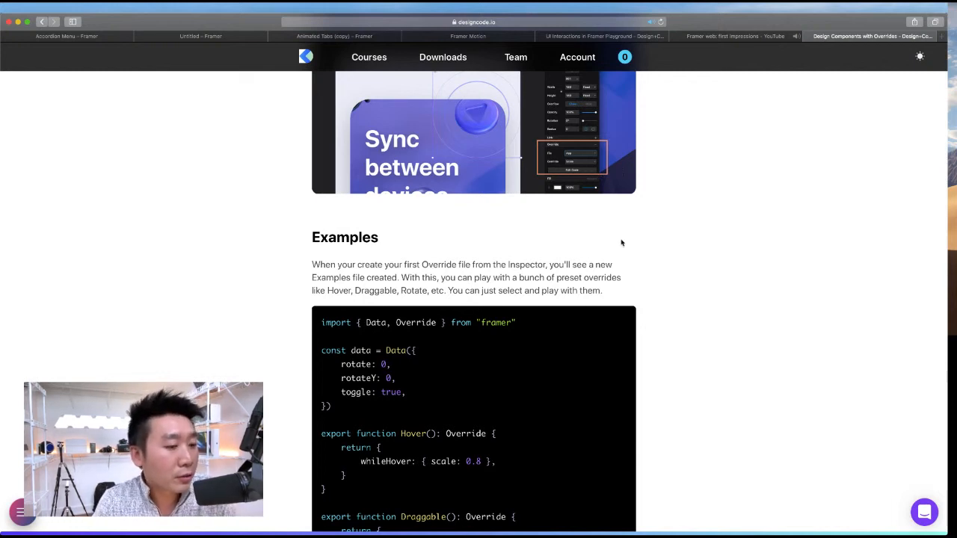
{"action": "scroll", "coordinate": [625, 241], "scroll_direction": "down", "scroll_amount": 5}
{"action": "scroll", "coordinate": [627, 240], "scroll_direction": "up", "scroll_amount": 2}
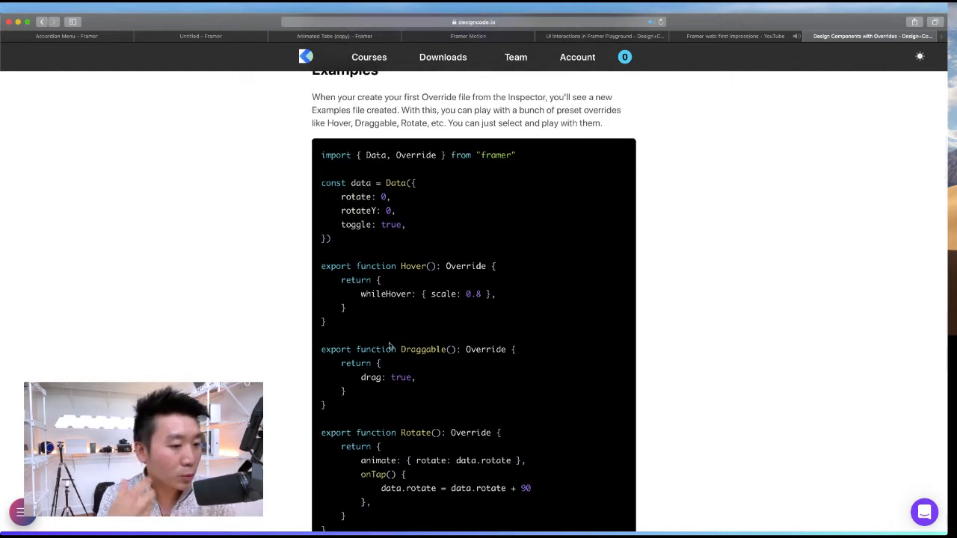
{"action": "scroll", "coordinate": [389, 345], "scroll_direction": "down", "scroll_amount": 2}
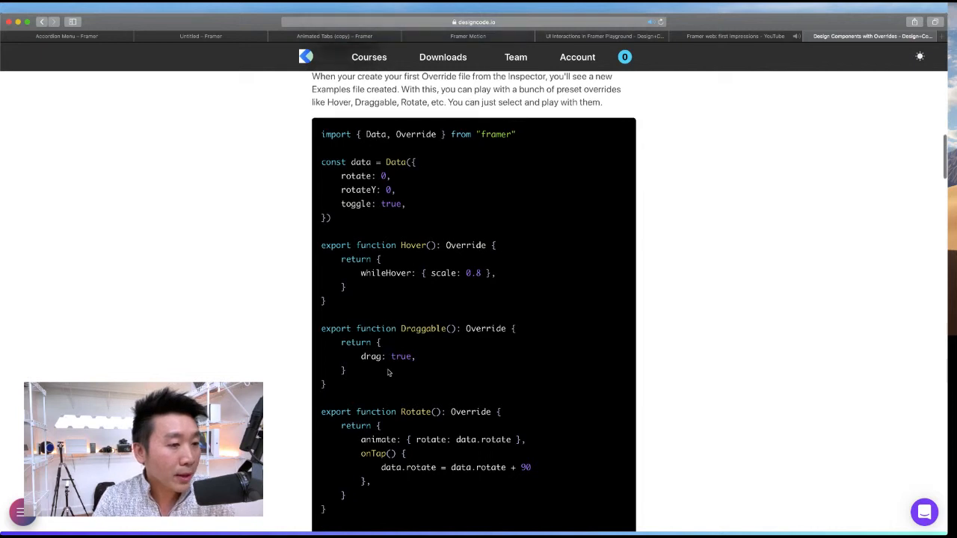
{"action": "left_click_drag", "start_coordinate": [321, 108], "coordinate": [454, 444]}
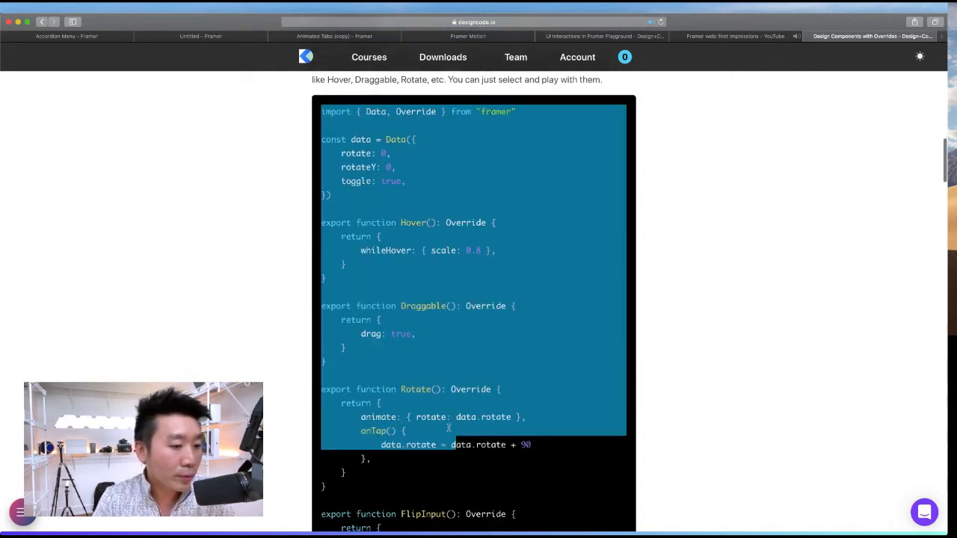
{"action": "left_click", "coordinate": [412, 366]}
{"action": "left_click_drag", "start_coordinate": [388, 378], "coordinate": [306, 225]}
{"action": "left_click", "coordinate": [307, 225]}
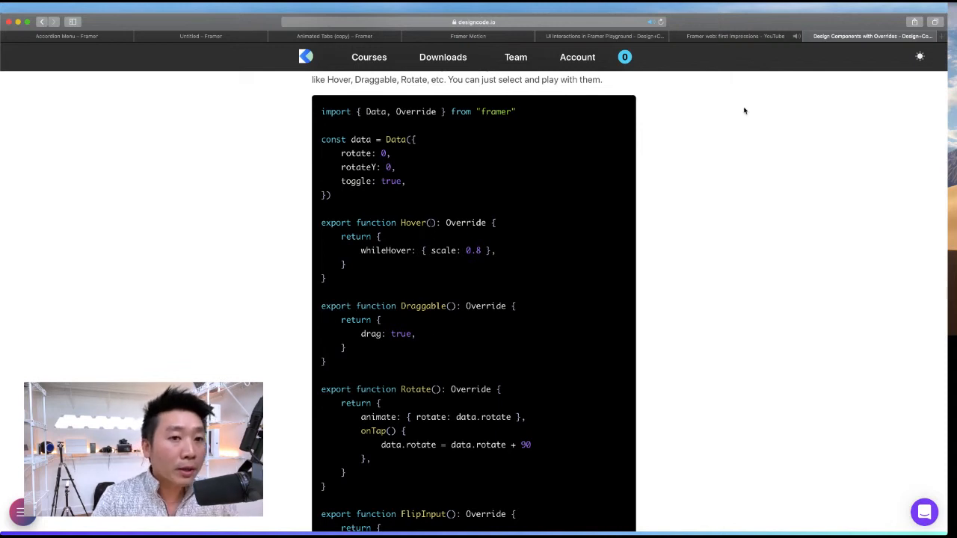
Step: Return to the Untitled Framer project and review the TapFrame override's declaration and whileHover property in App.tsx
{"action": "left_click", "coordinate": [731, 35]}
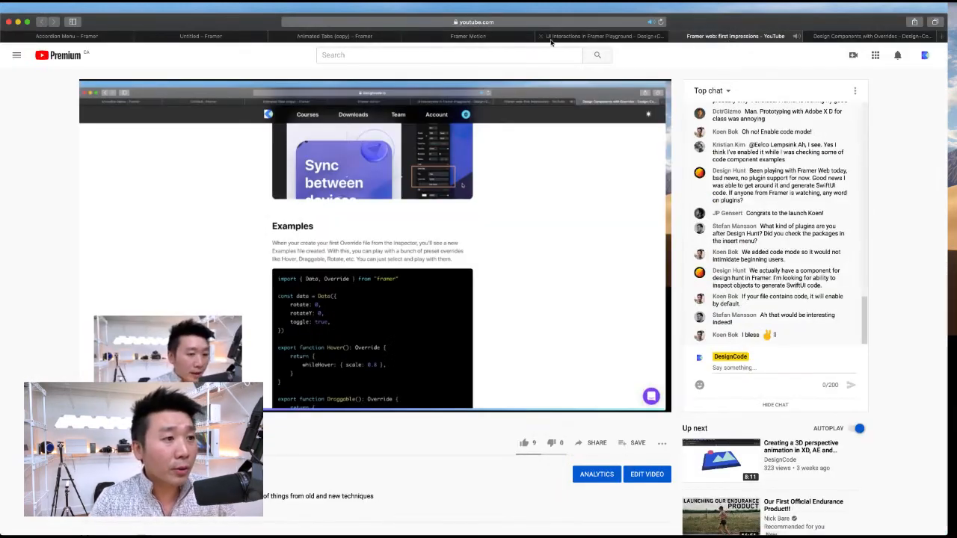
{"action": "left_click", "coordinate": [263, 37]}
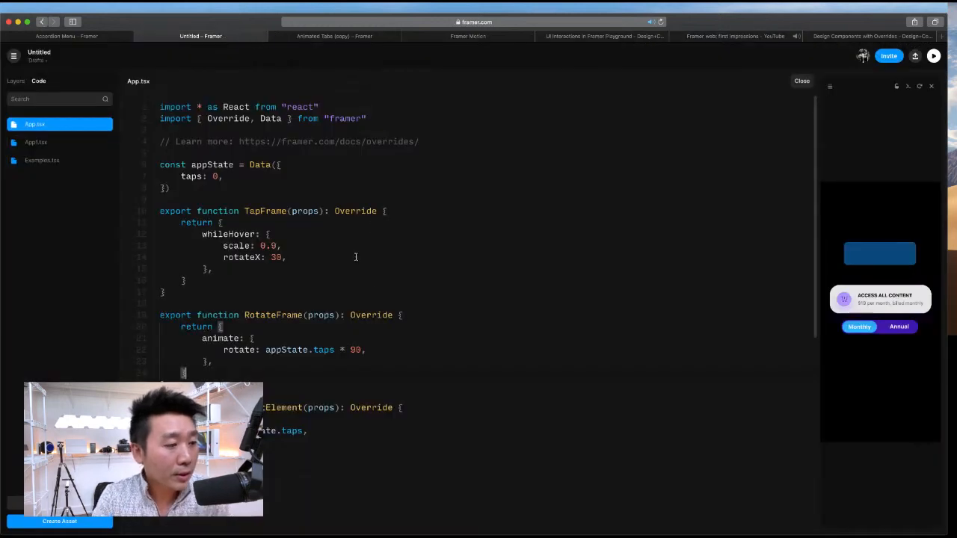
{"action": "left_click", "coordinate": [238, 293]}
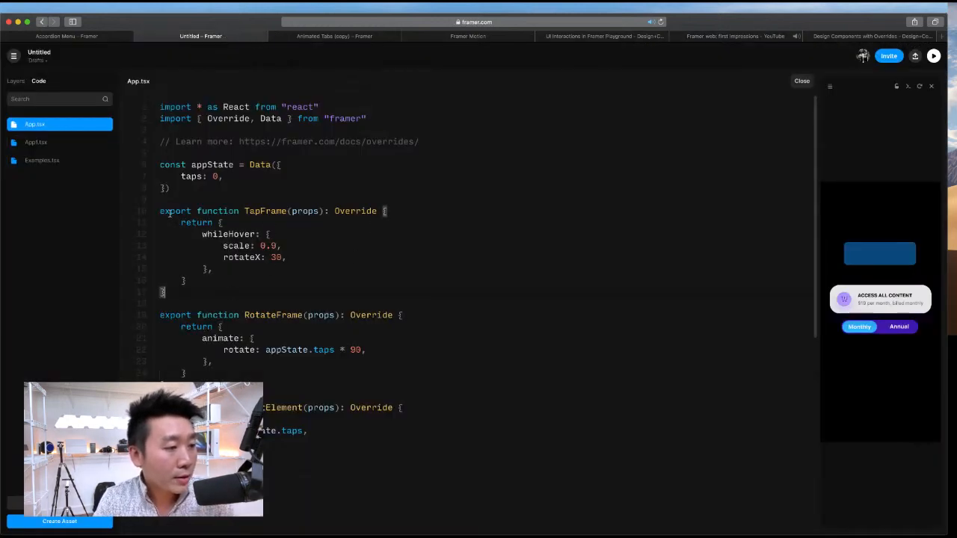
{"action": "left_click_drag", "start_coordinate": [159, 211], "coordinate": [397, 212]}
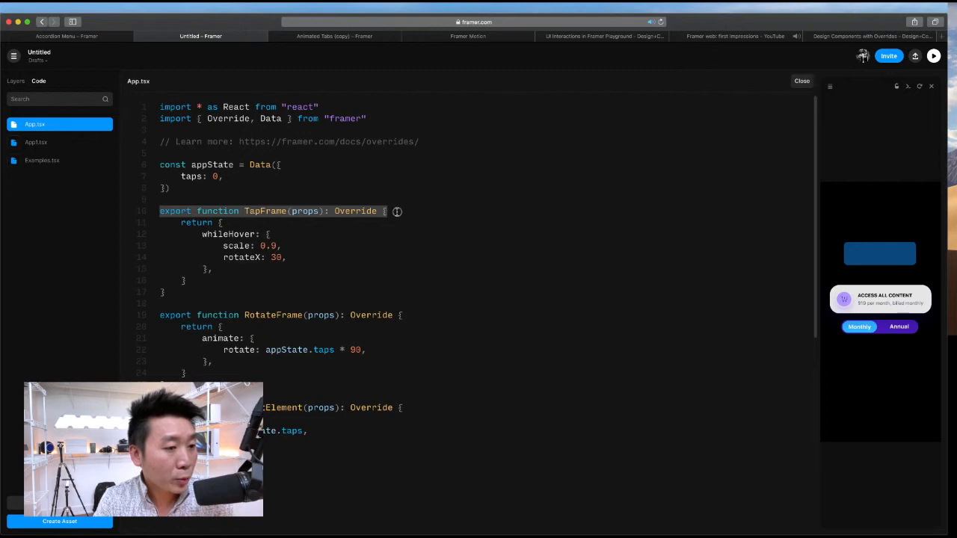
{"action": "double_click", "coordinate": [357, 211]}
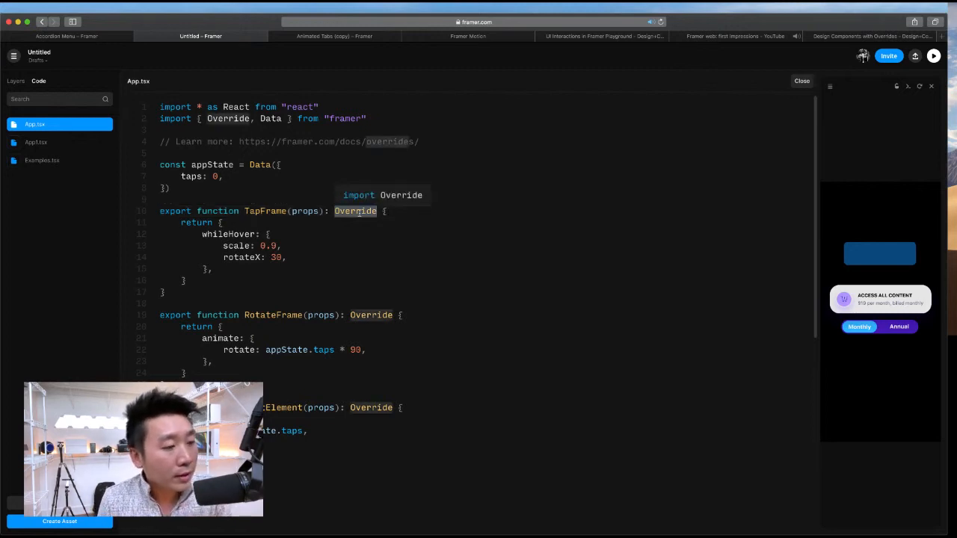
{"action": "double_click", "coordinate": [223, 234]}
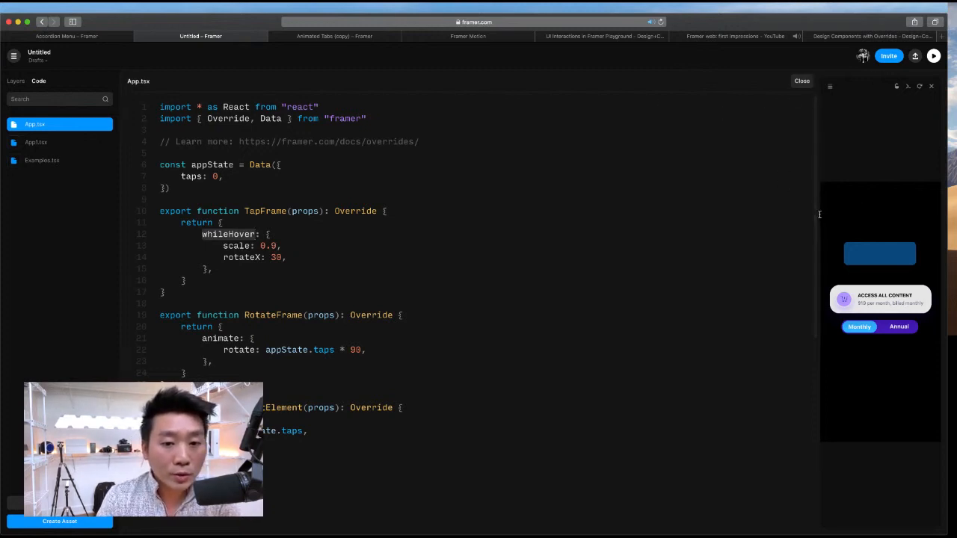
Step: Widen the live preview beside the code and set TapFrame's hover rotateX to 60
{"action": "left_click_drag", "start_coordinate": [819, 216], "coordinate": [598, 241]}
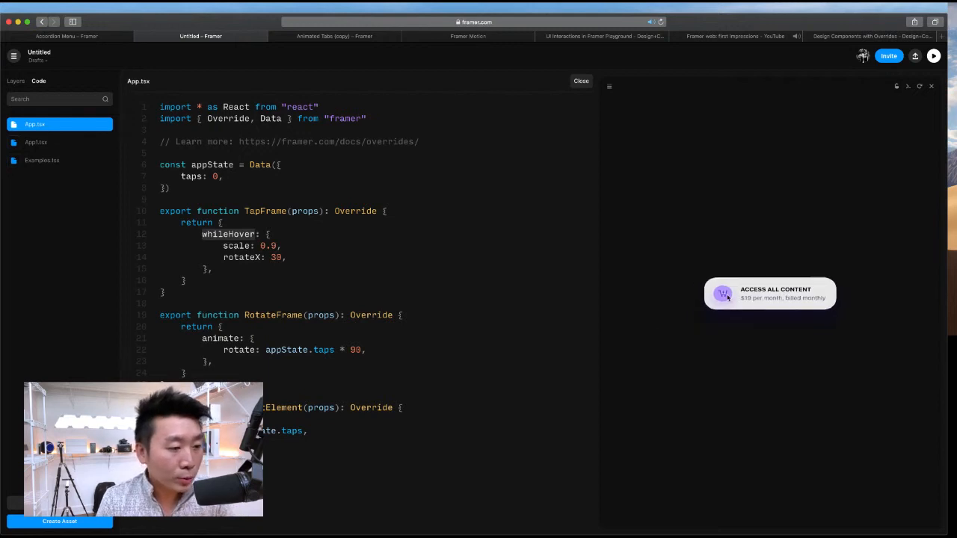
{"action": "double_click", "coordinate": [276, 258]}
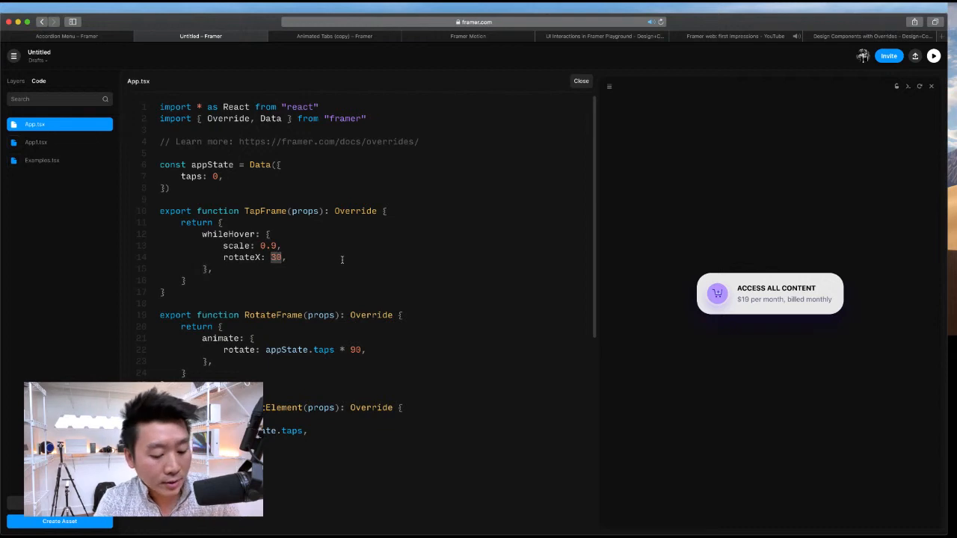
{"action": "type", "text": "80"}
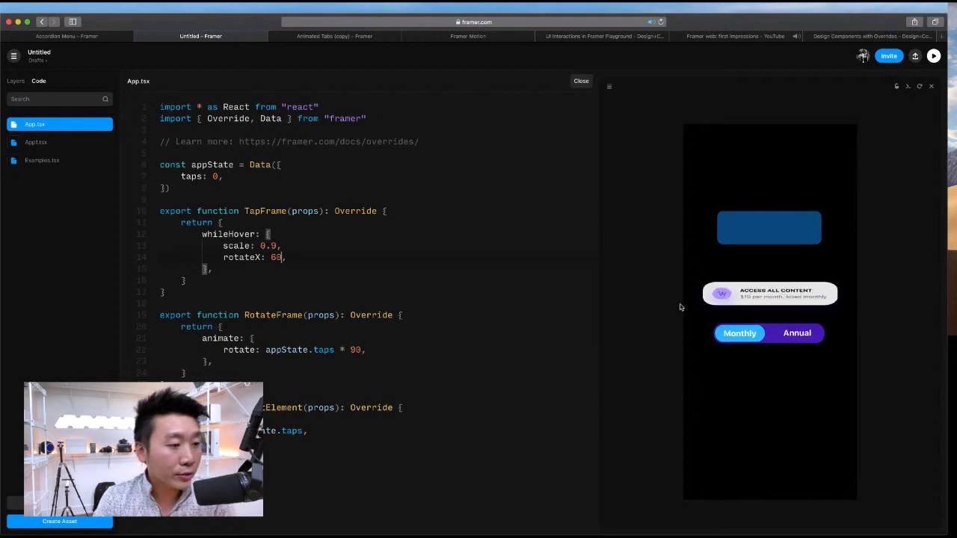
Step: Set the hover scale in the TapFrame override to 2
{"action": "double_click", "coordinate": [273, 246]}
{"action": "key", "text": "Left"}
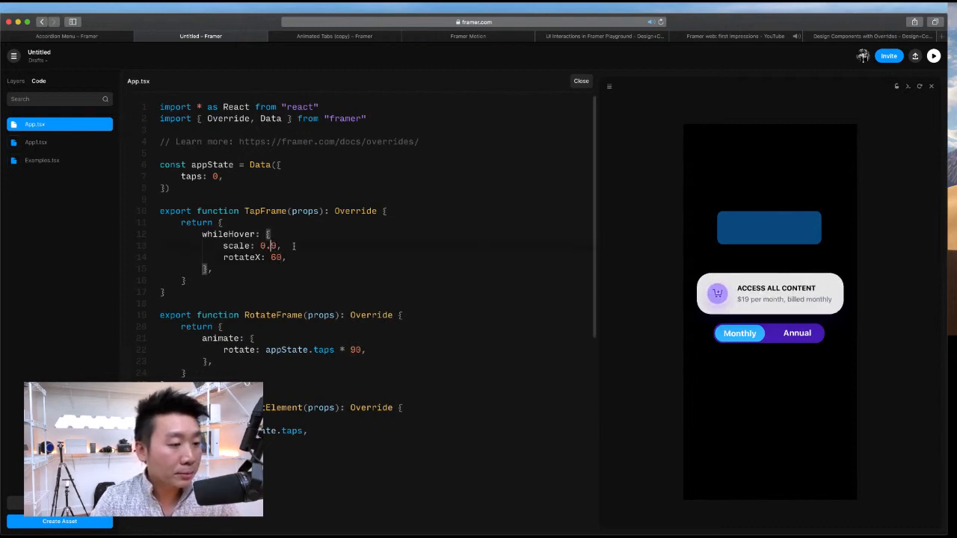
{"action": "key", "text": "Right"}
{"action": "key", "text": "Right"}
{"action": "key", "text": "shift+Left"}
{"action": "key", "text": "Left"}
{"action": "key", "text": "shift+Left"}
{"action": "key", "text": "shift+Left"}
{"action": "key", "text": "shift+Left"}
{"action": "type", "text": "2"}
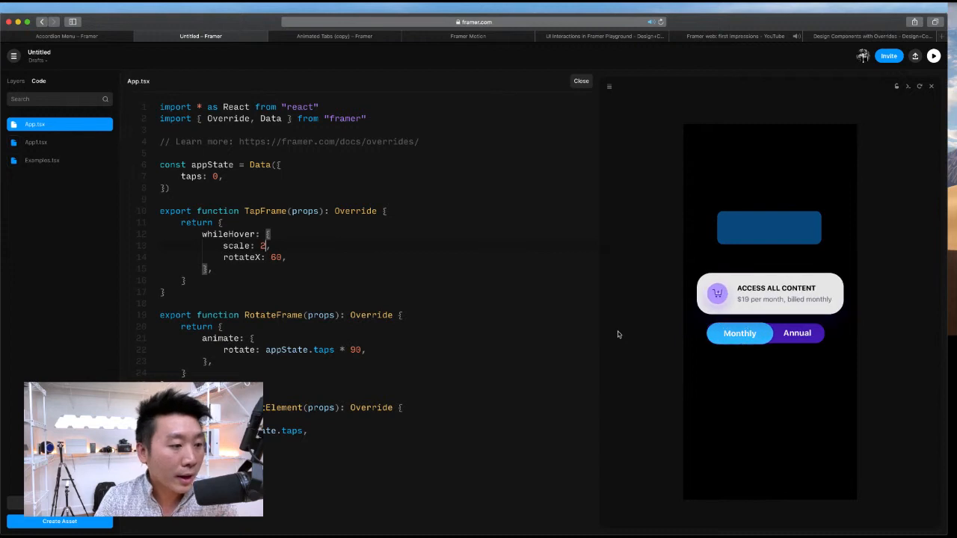
Step: Apply the RotateFrame override from the App file to the ACCESS ALL CONTENT button's frame and try it in the preview
{"action": "left_click_drag", "start_coordinate": [239, 292], "coordinate": [147, 217]}
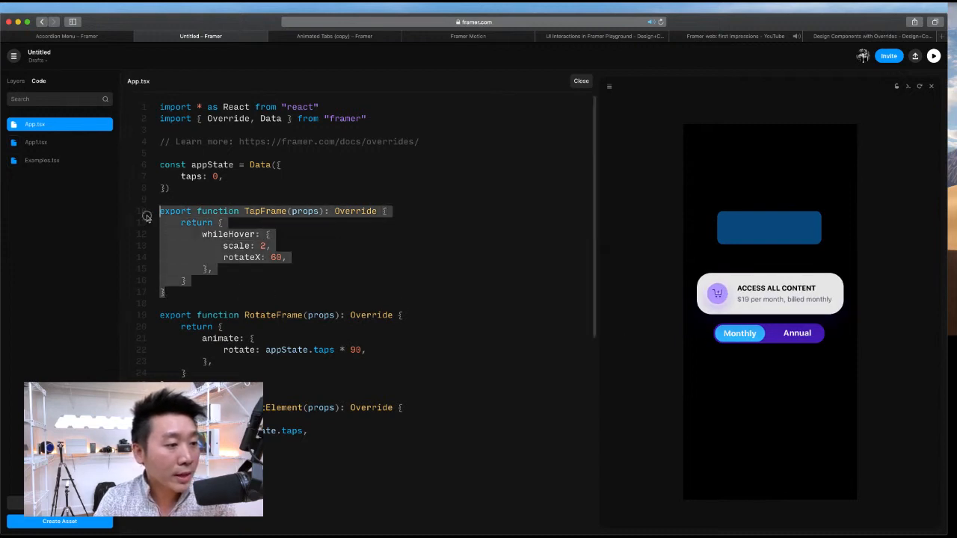
{"action": "double_click", "coordinate": [258, 212]}
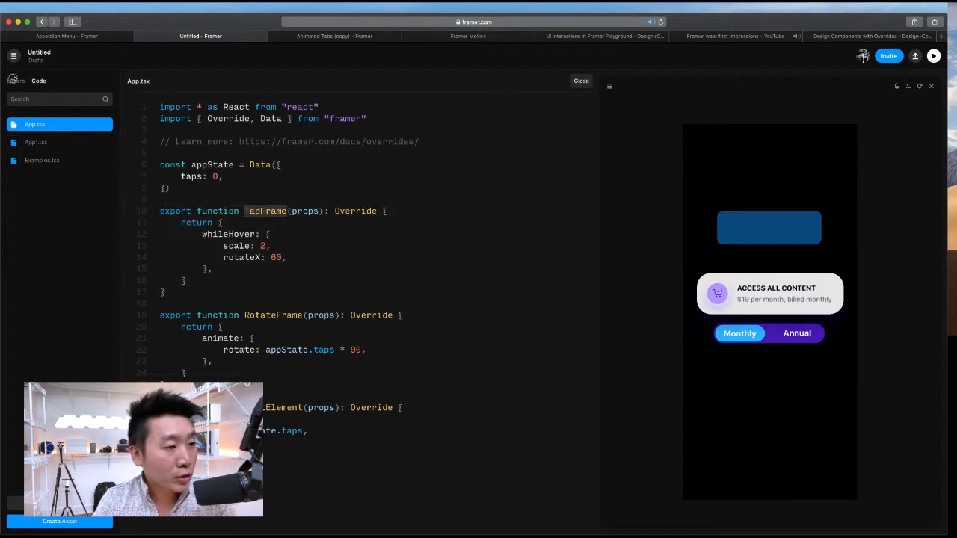
{"action": "left_click", "coordinate": [14, 80]}
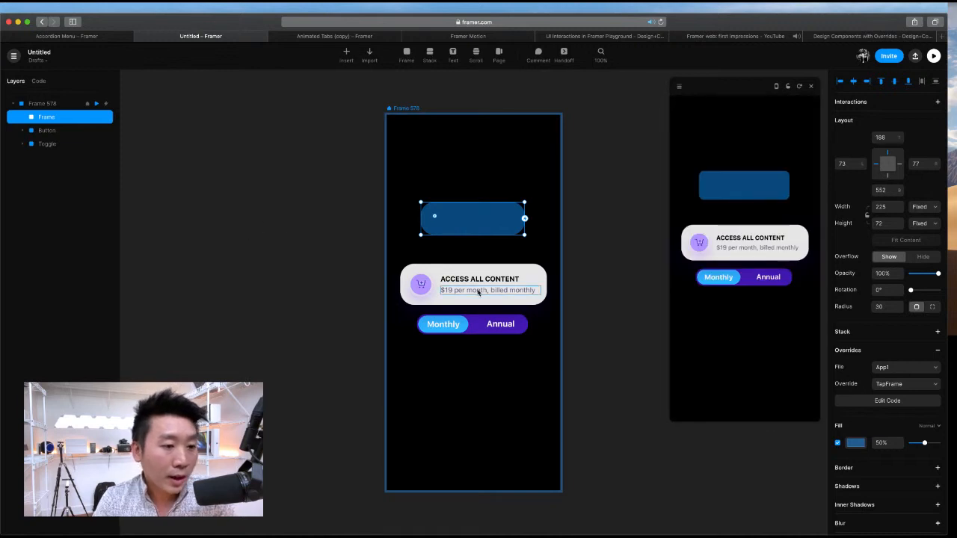
{"action": "left_click", "coordinate": [411, 274]}
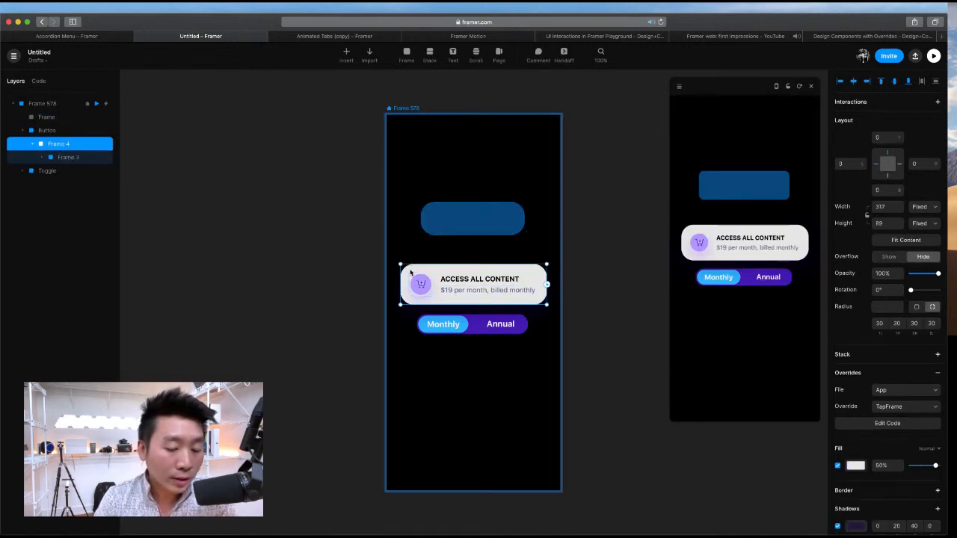
{"action": "left_click", "coordinate": [894, 394]}
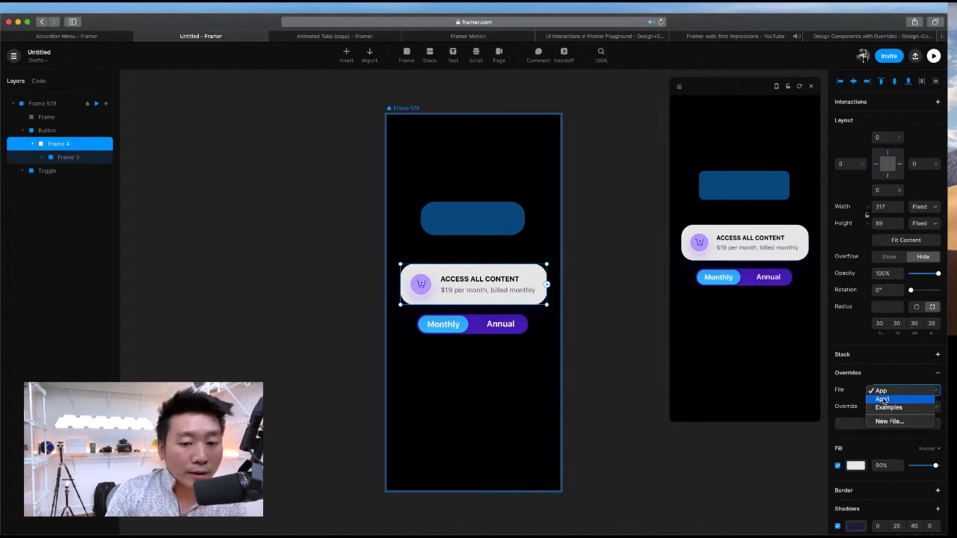
{"action": "left_click", "coordinate": [880, 391]}
{"action": "left_click", "coordinate": [886, 406]}
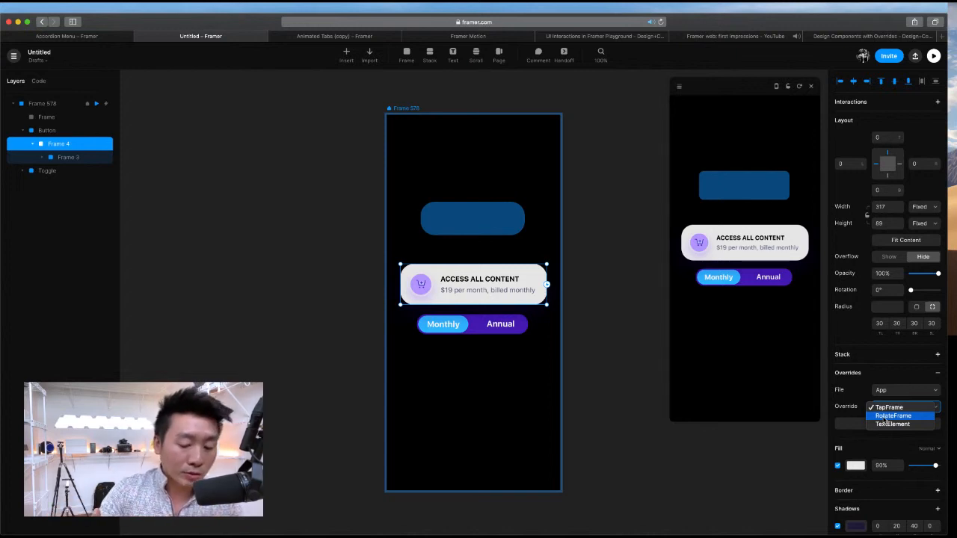
{"action": "left_click", "coordinate": [879, 417]}
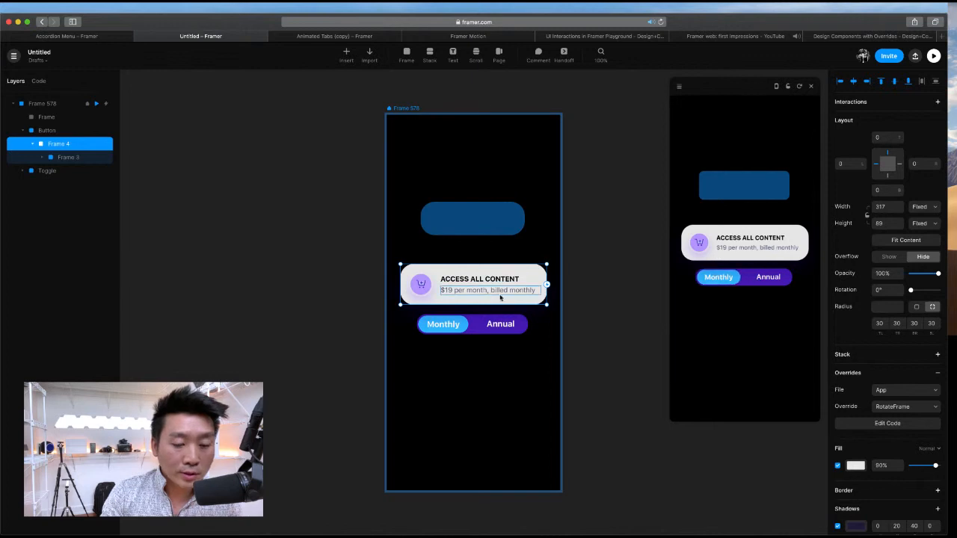
{"action": "left_click_drag", "start_coordinate": [759, 250], "coordinate": [753, 259]}
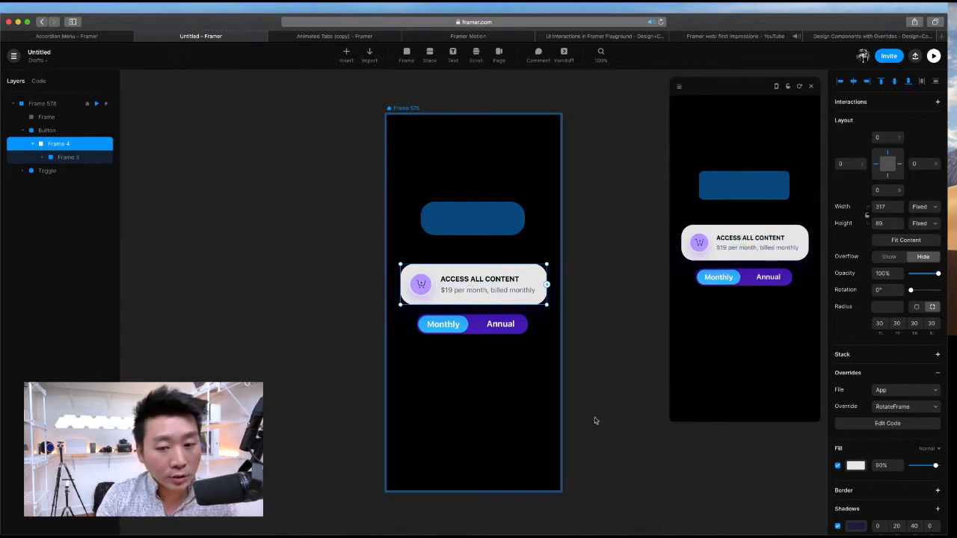
Step: Compare the TapFrame, RotateFrame and TextElement override functions in App.tsx, including their whileHover and animate properties
{"action": "left_click", "coordinate": [38, 81]}
{"action": "double_click", "coordinate": [270, 315]}
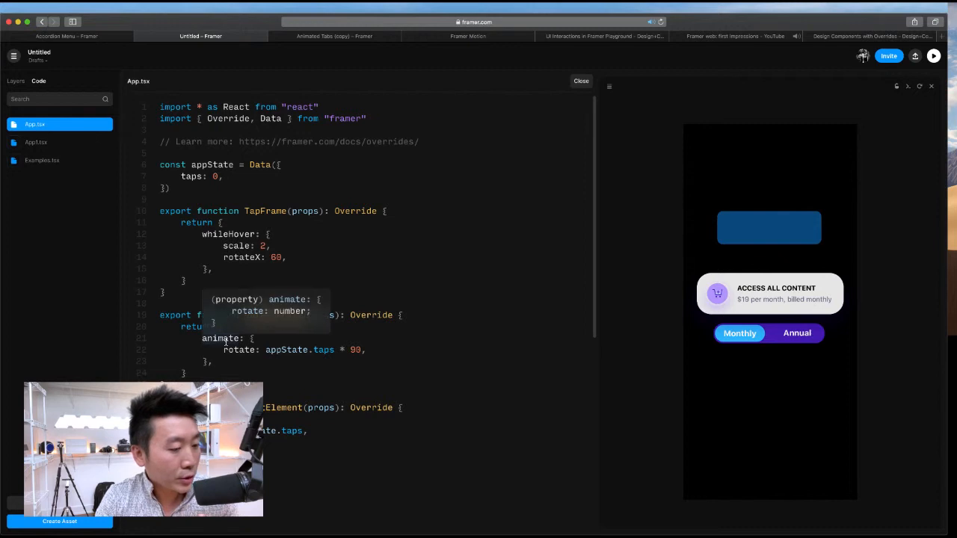
{"action": "left_click", "coordinate": [224, 233]}
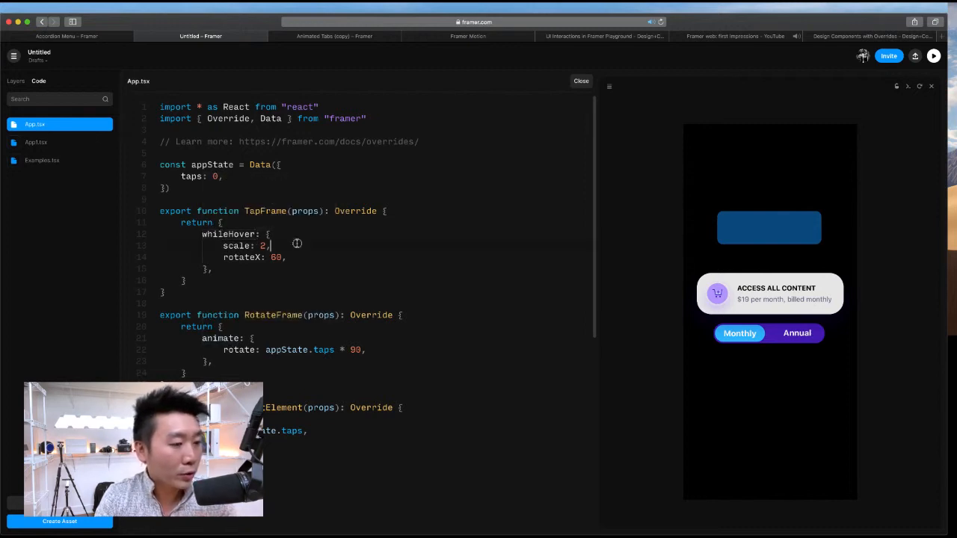
{"action": "double_click", "coordinate": [245, 234]}
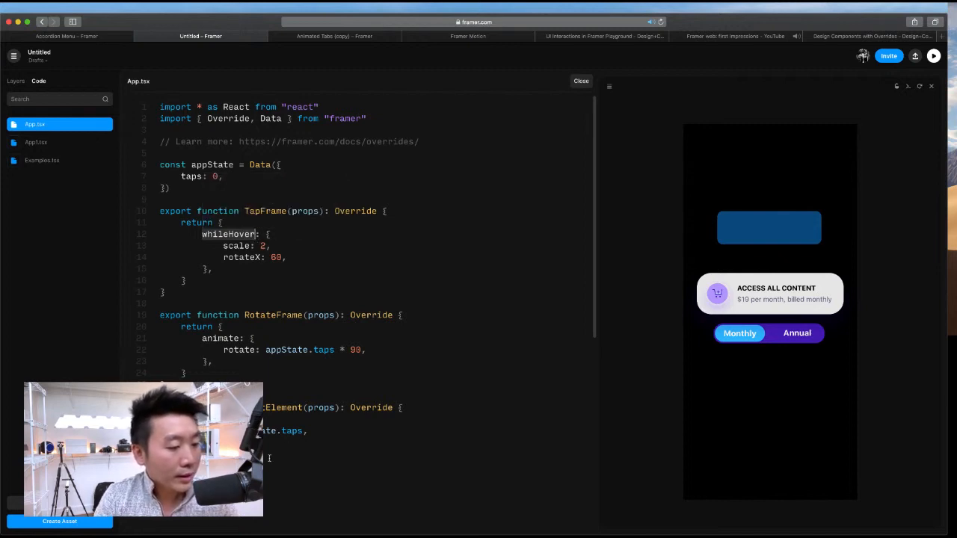
{"action": "left_click_drag", "start_coordinate": [269, 458], "coordinate": [253, 408]}
{"action": "left_click", "coordinate": [268, 424]}
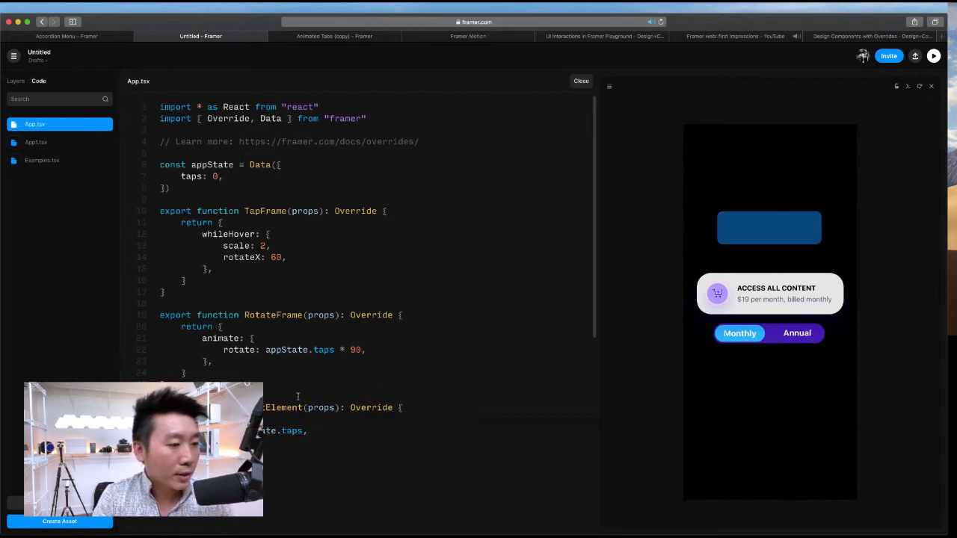
{"action": "left_click_drag", "start_coordinate": [165, 293], "coordinate": [156, 212]}
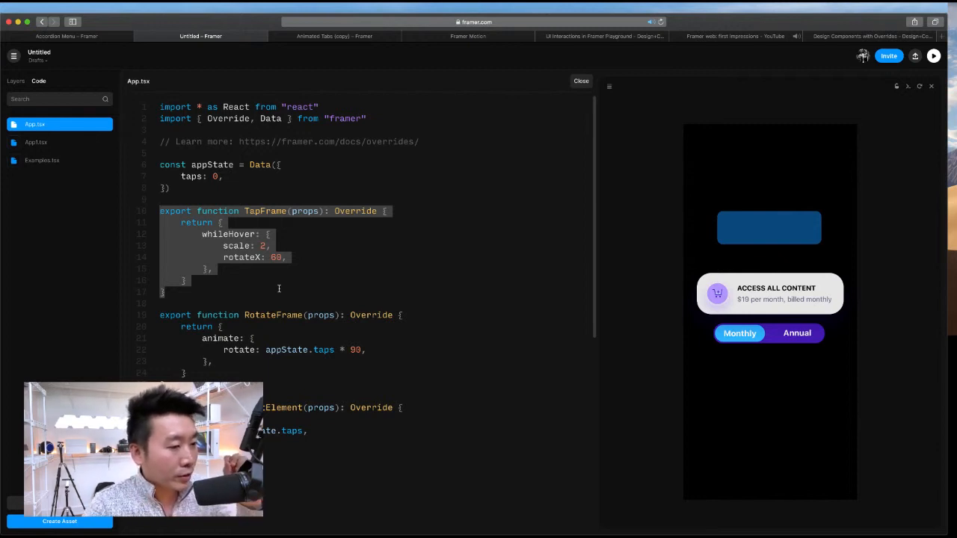
{"action": "left_click_drag", "start_coordinate": [277, 288], "coordinate": [156, 212]}
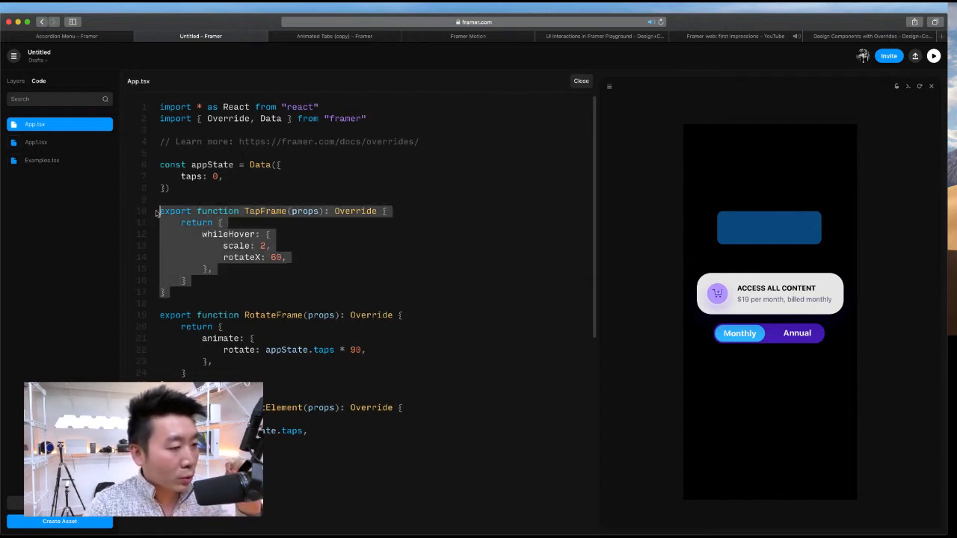
{"action": "left_click", "coordinate": [241, 223]}
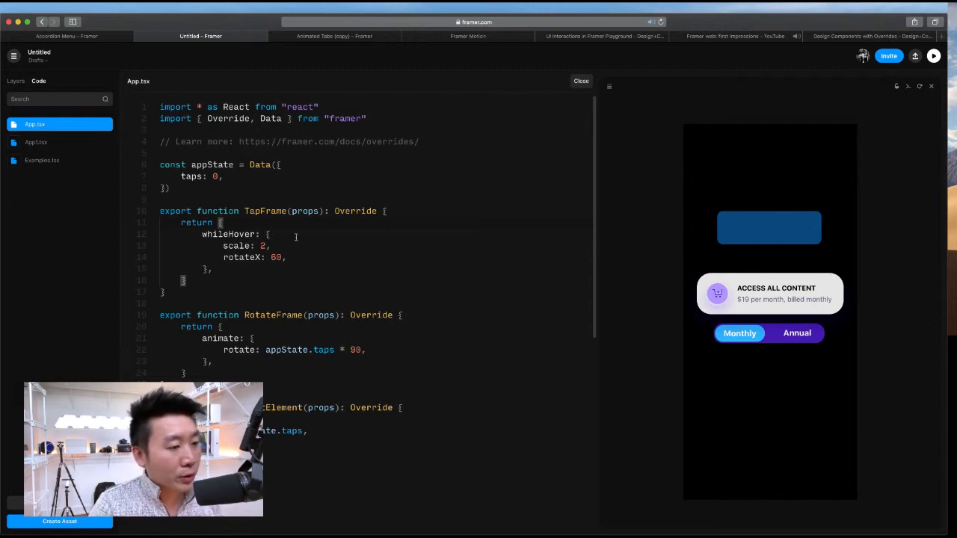
{"action": "double_click", "coordinate": [264, 211]}
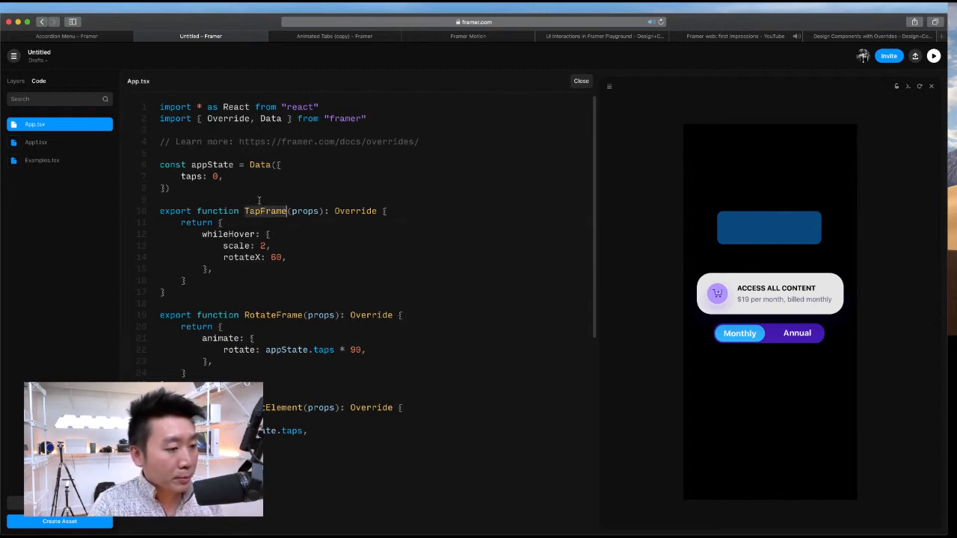
Step: Delete the RotateFrame and TextElement functions and the appState data block from App.tsx, keeping only TapFrame
{"action": "left_click_drag", "start_coordinate": [187, 456], "coordinate": [199, 296]}
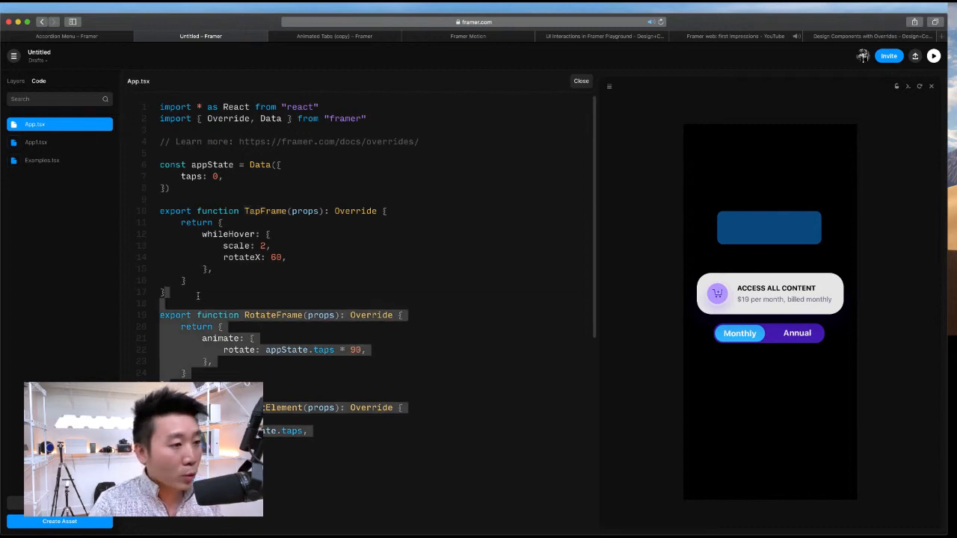
{"action": "key", "text": "BackSpace"}
{"action": "left_click", "coordinate": [251, 203]}
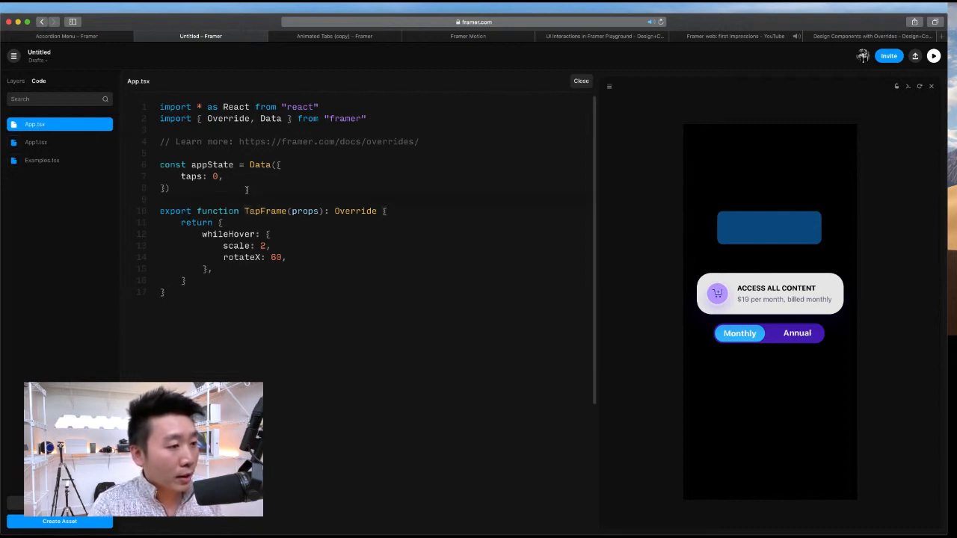
{"action": "left_click_drag", "start_coordinate": [246, 189], "coordinate": [199, 149]}
{"action": "key", "text": "BackSpace"}
{"action": "left_click", "coordinate": [258, 296]}
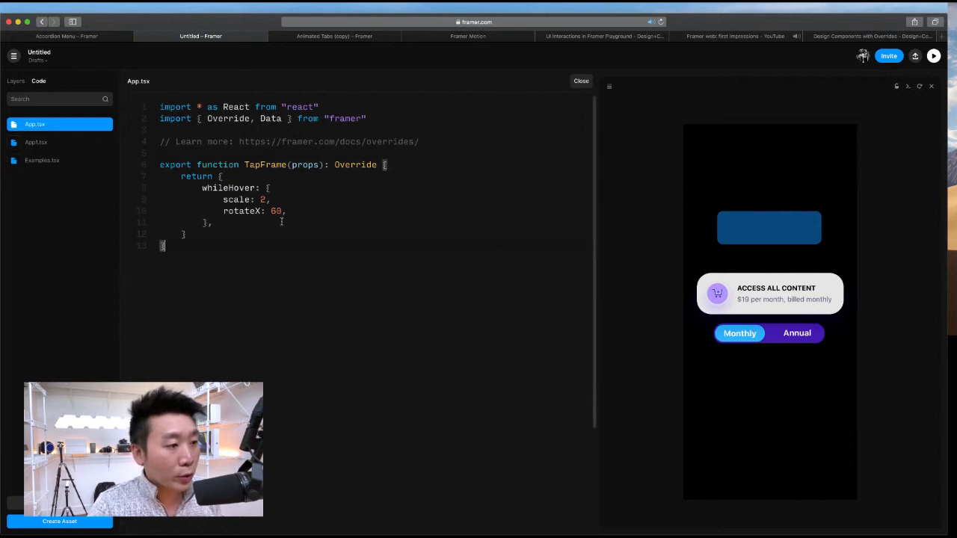
Step: Review the remaining TapFrame function and check which App overrides are offered for the ACCESS ALL CONTENT button's frame
{"action": "left_click_drag", "start_coordinate": [222, 261], "coordinate": [154, 170]}
{"action": "double_click", "coordinate": [258, 165]}
{"action": "left_click", "coordinate": [285, 278]}
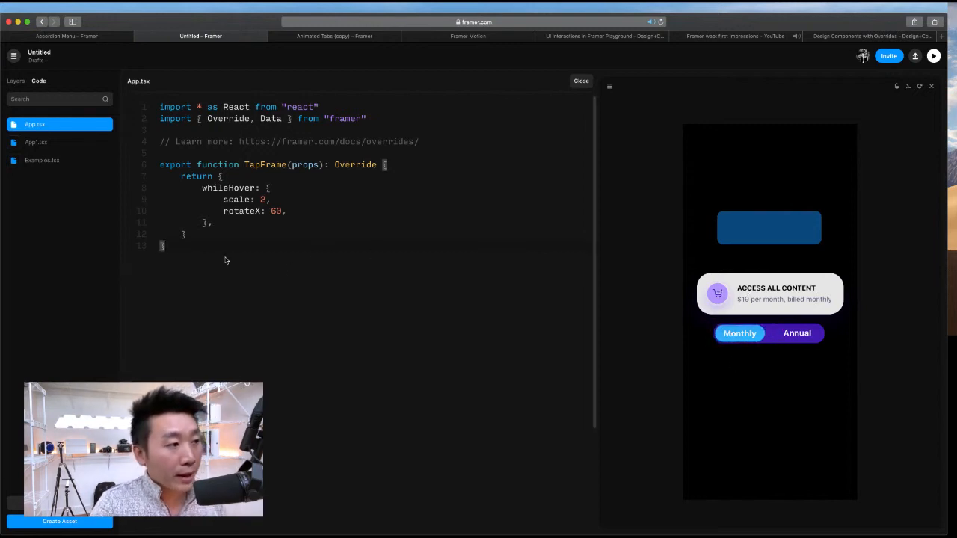
{"action": "left_click_drag", "start_coordinate": [245, 268], "coordinate": [160, 164]}
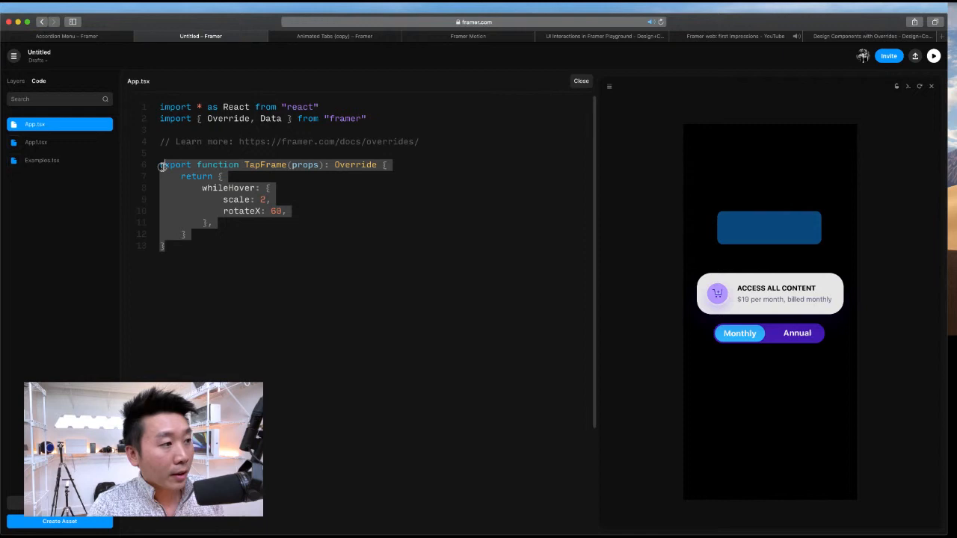
{"action": "left_click", "coordinate": [15, 81]}
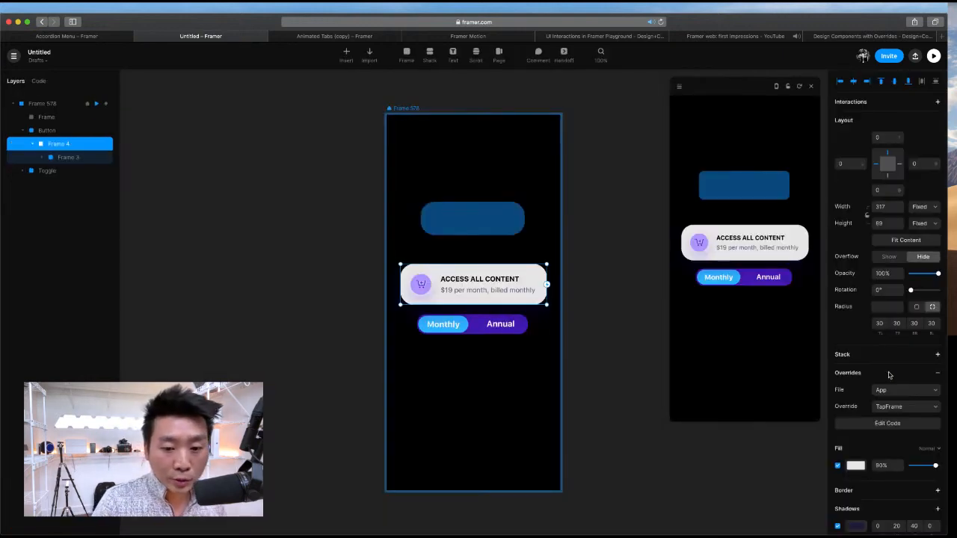
{"action": "left_click", "coordinate": [891, 410]}
{"action": "left_click", "coordinate": [890, 410]}
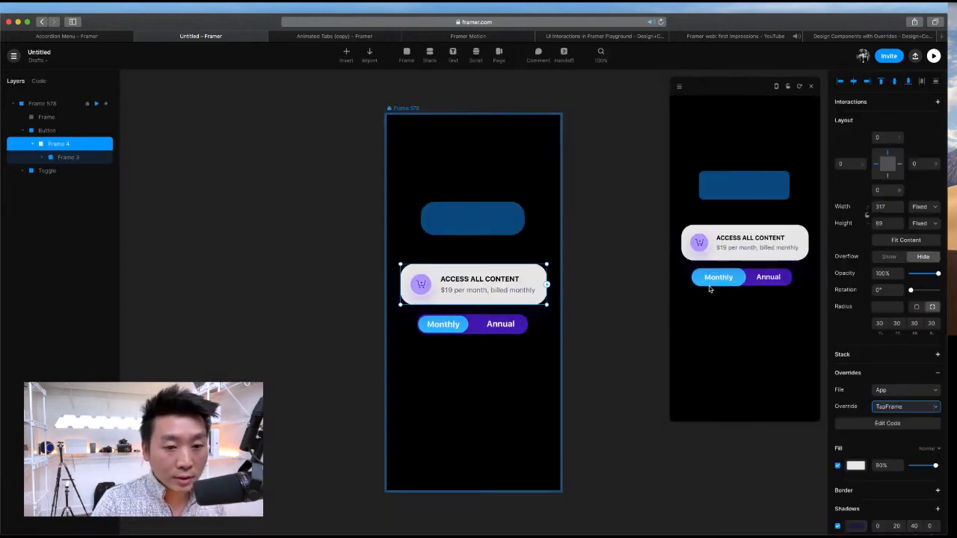
{"action": "left_click", "coordinate": [897, 408]}
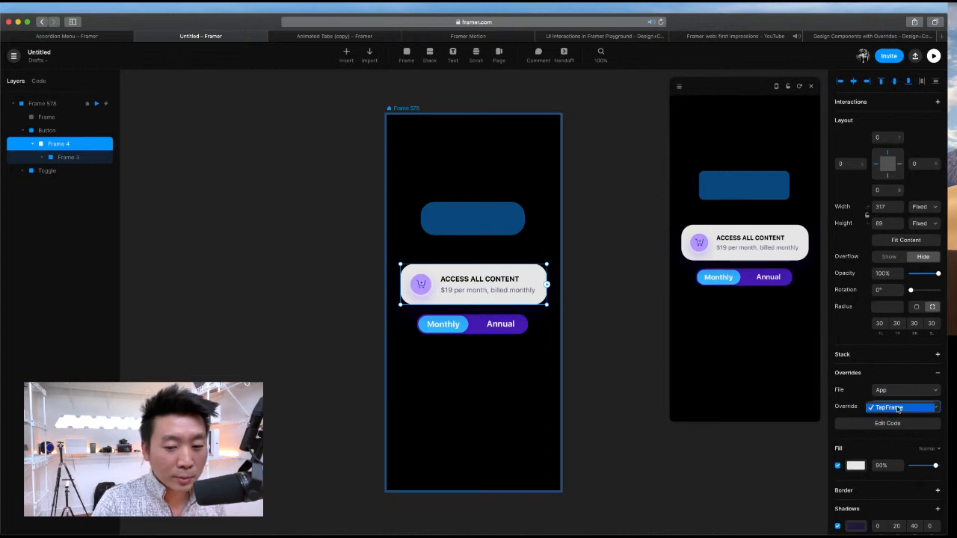
Step: Undo the deletion of the appState data block and the RotateFrame and TextElement functions in App.tsx
{"action": "left_click", "coordinate": [896, 408]}
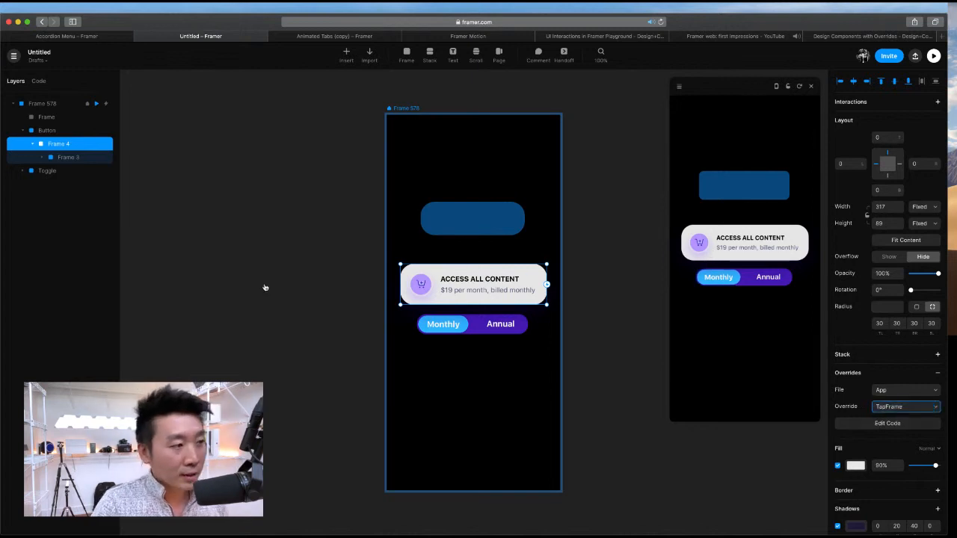
{"action": "left_click", "coordinate": [38, 80]}
{"action": "left_click", "coordinate": [293, 257]}
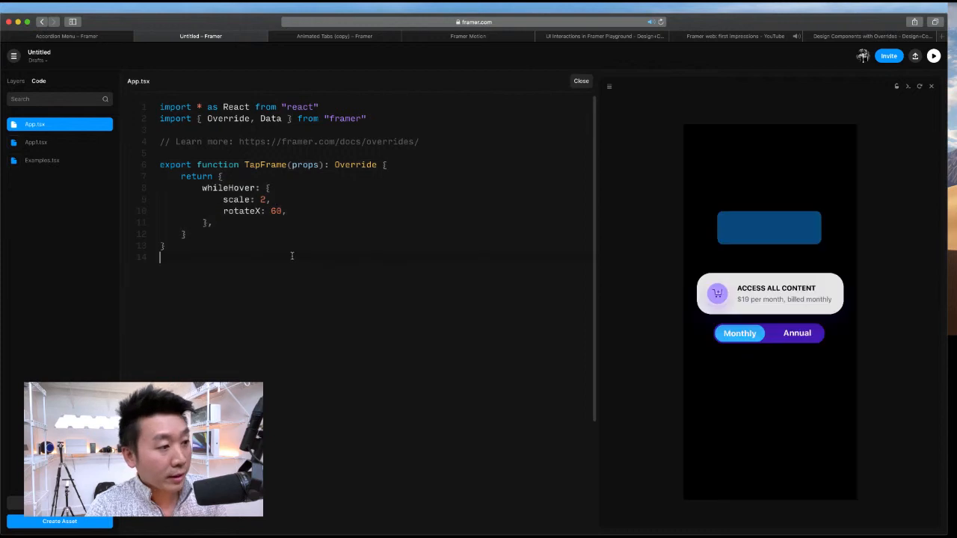
{"action": "key", "text": "super+z"}
{"action": "key", "text": "super+z"}
{"action": "left_click", "coordinate": [285, 326]}
{"action": "key", "text": "super+z"}
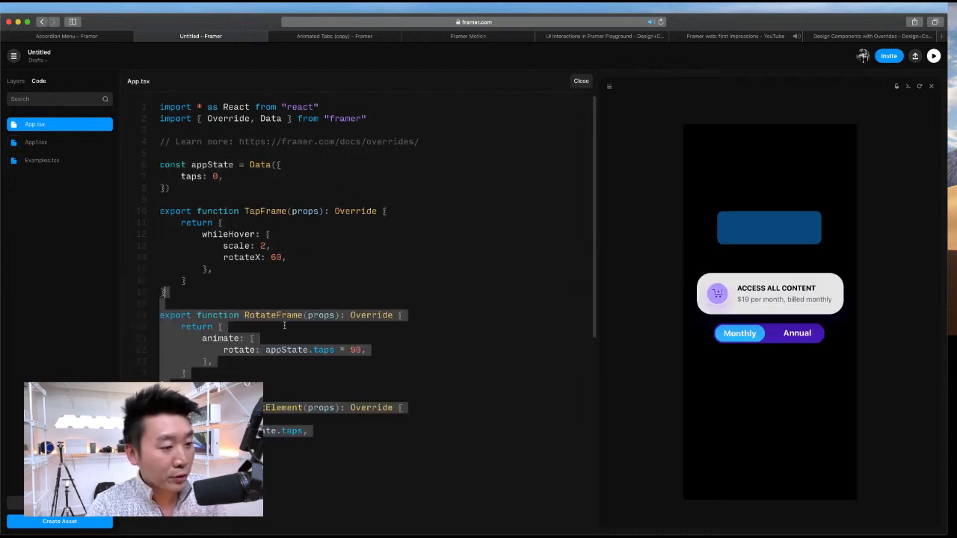
{"action": "left_click", "coordinate": [259, 306]}
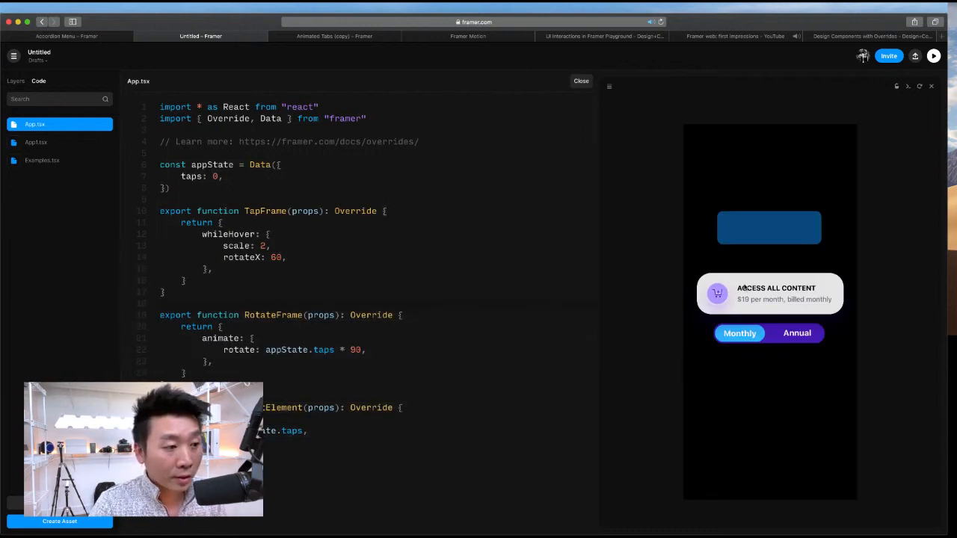
{"action": "left_click", "coordinate": [459, 282]}
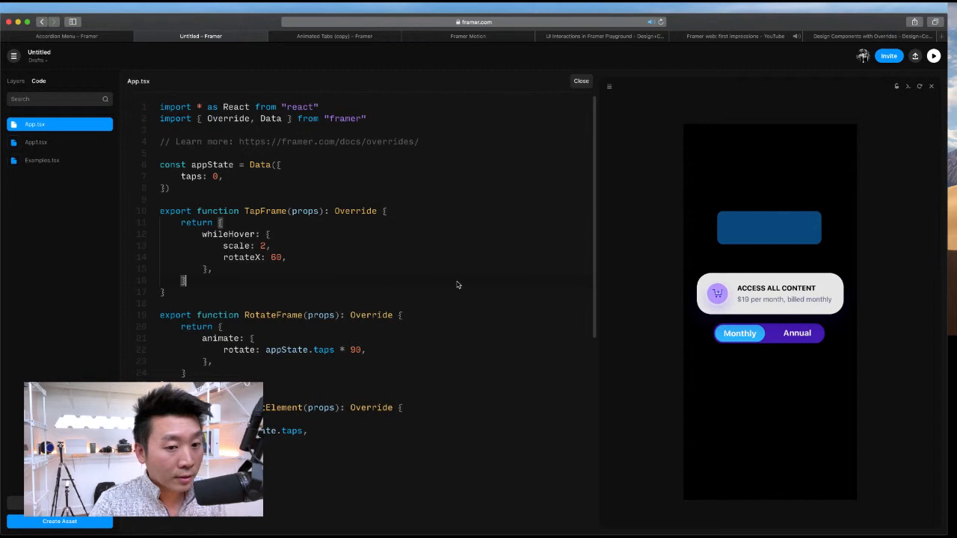
{"action": "left_click", "coordinate": [253, 294]}
Step: Check which App1 overrides are offered for the blue frame above the ACCESS ALL CONTENT button
{"action": "left_click", "coordinate": [21, 83]}
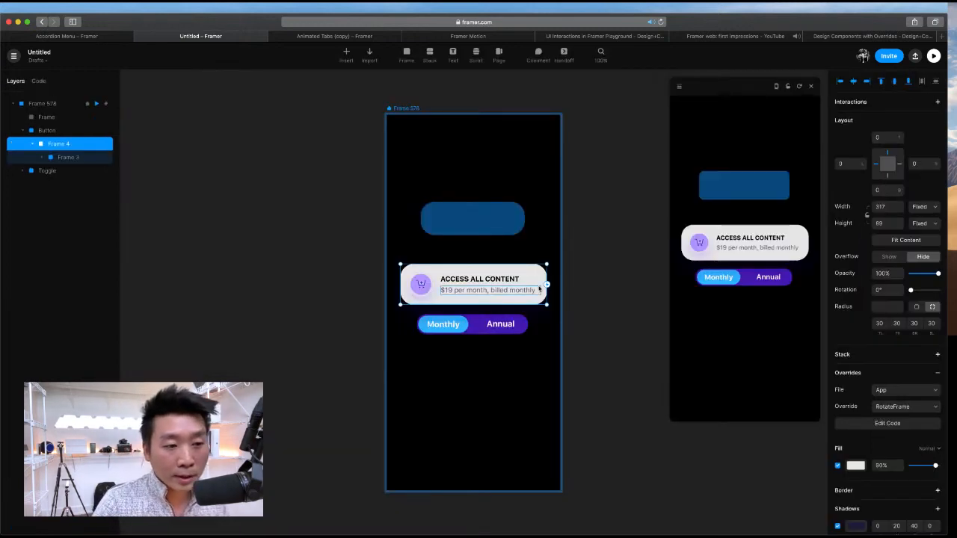
{"action": "left_click", "coordinate": [480, 217]}
{"action": "left_click", "coordinate": [896, 385]}
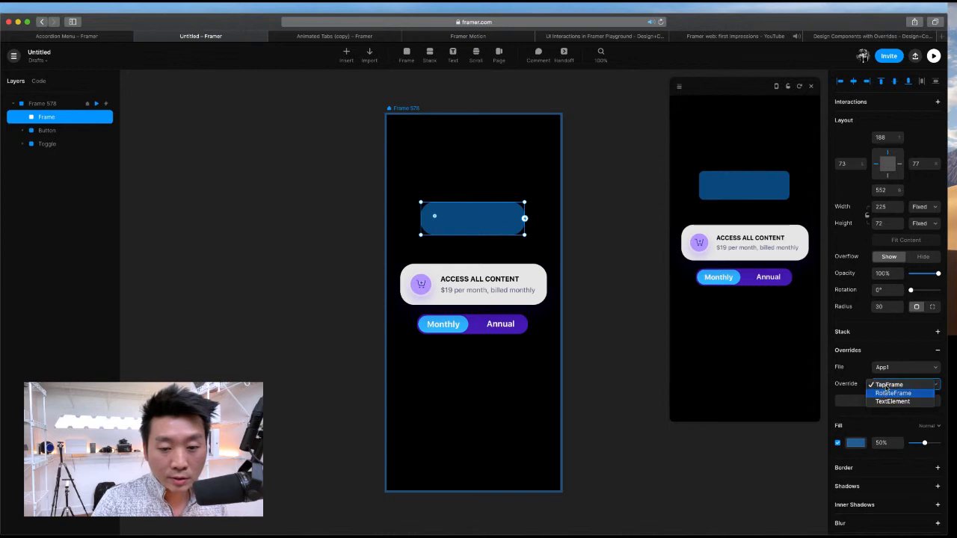
{"action": "left_click", "coordinate": [894, 393]}
{"action": "left_click", "coordinate": [893, 383]}
{"action": "left_click", "coordinate": [890, 377]}
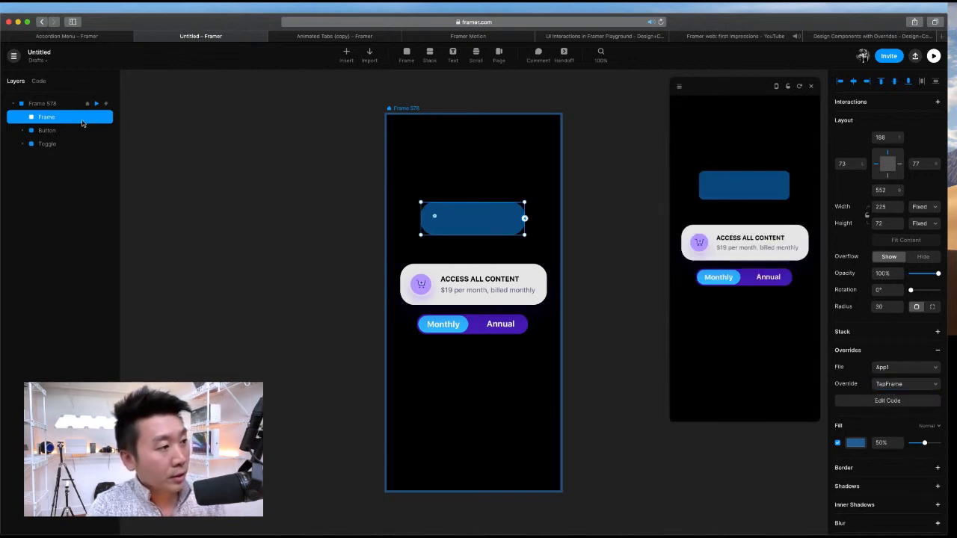
Step: Undo the last change to the whileHover scale value of TapFrame in App.tsx
{"action": "left_click", "coordinate": [38, 81]}
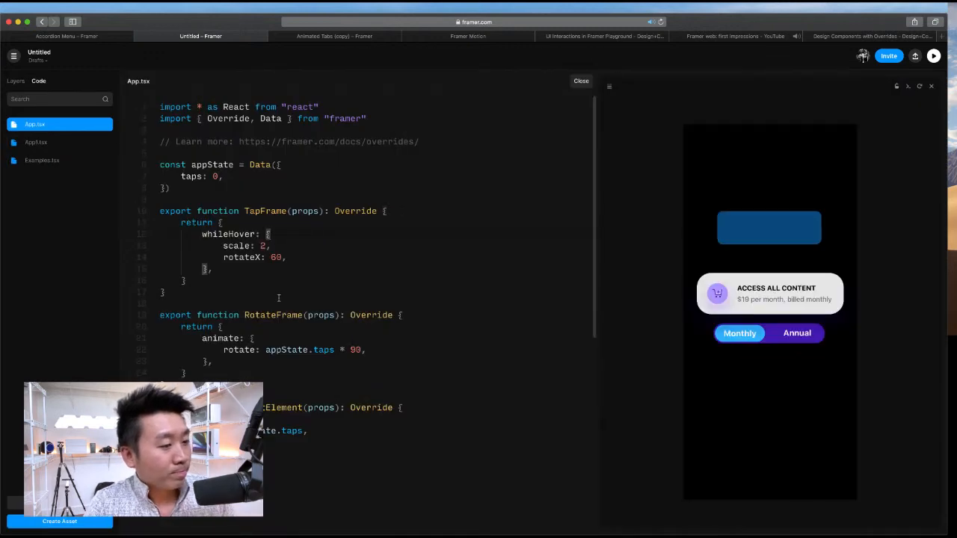
{"action": "left_click", "coordinate": [280, 297]}
{"action": "key", "text": "super+z"}
{"action": "left_click", "coordinate": [303, 289]}
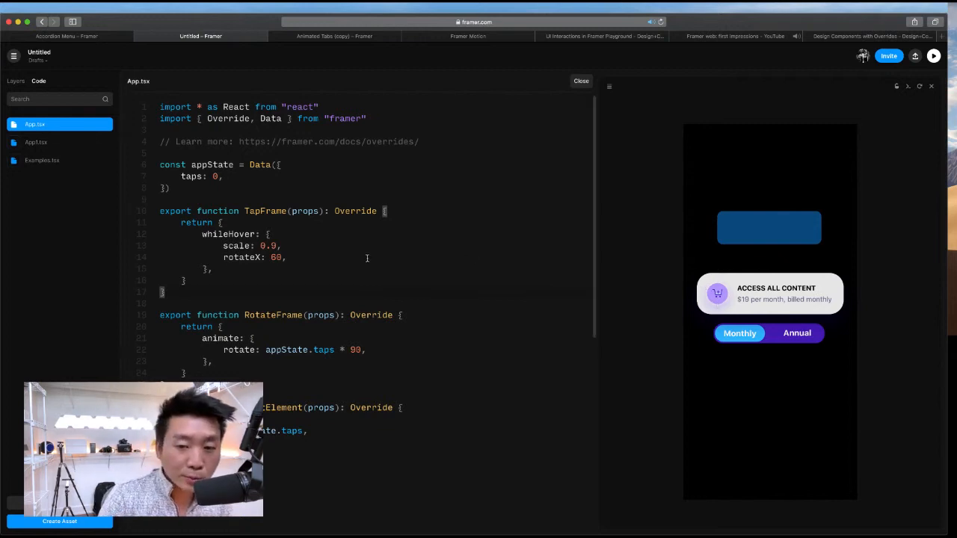
{"action": "left_click", "coordinate": [325, 278]}
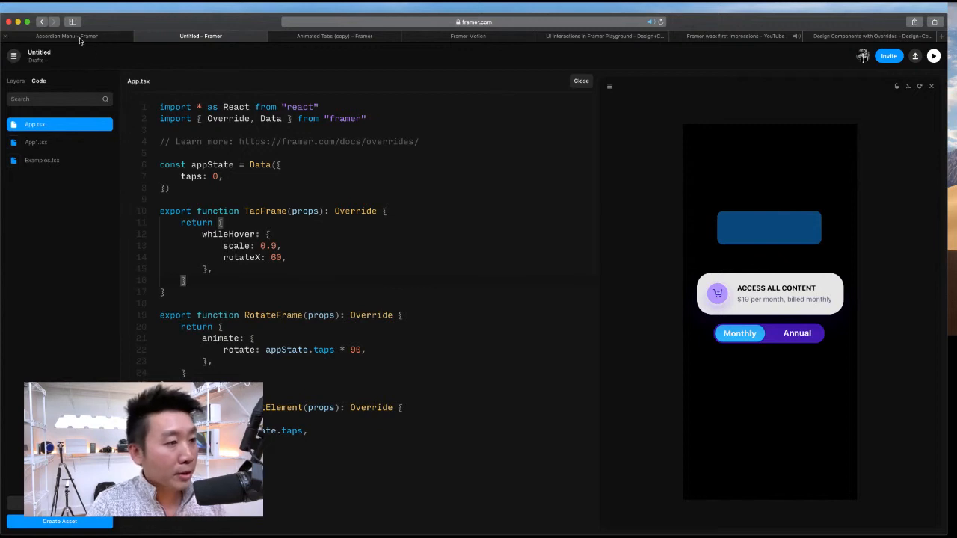
Step: Return to the dashboard and open the other recent Untitled project, the one with two iPhone 11 Pro screens
{"action": "left_click", "coordinate": [14, 56]}
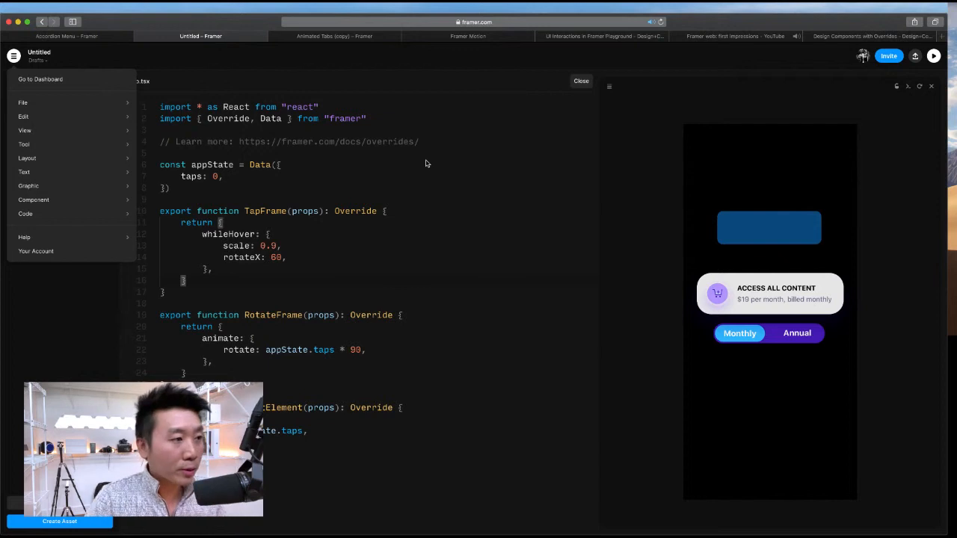
{"action": "left_click", "coordinate": [396, 160]}
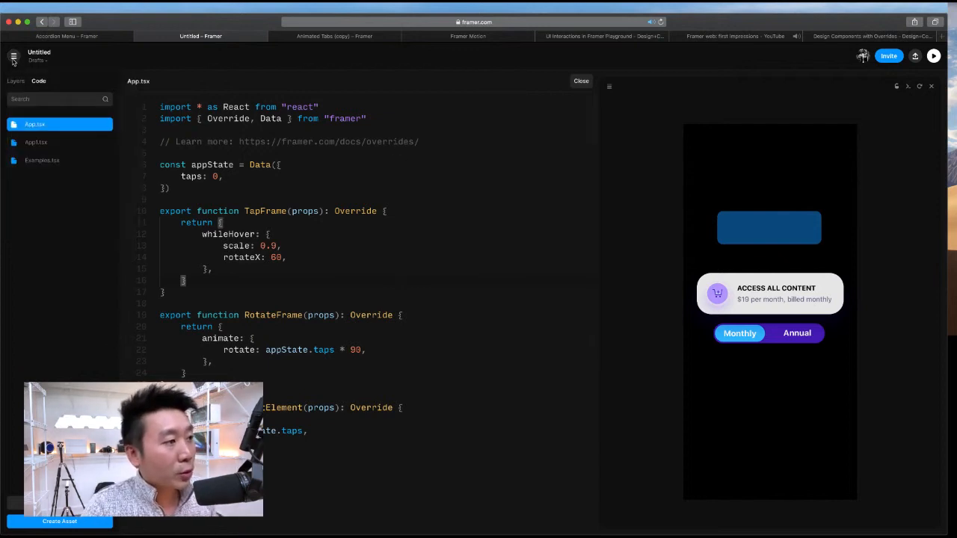
{"action": "left_click", "coordinate": [13, 58]}
{"action": "left_click", "coordinate": [34, 81]}
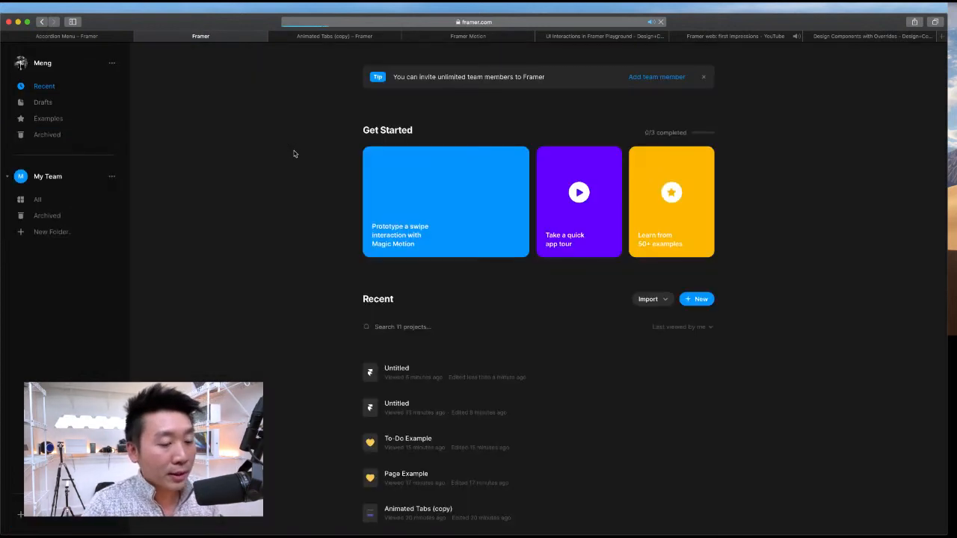
{"action": "scroll", "coordinate": [336, 358], "scroll_direction": "down", "scroll_amount": 3}
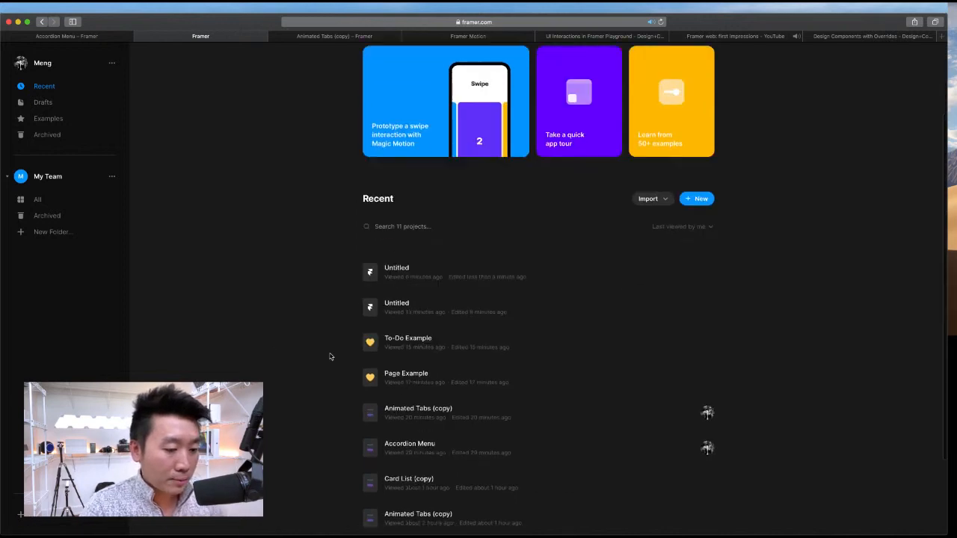
{"action": "scroll", "coordinate": [316, 451], "scroll_direction": "down", "scroll_amount": 5}
{"action": "scroll", "coordinate": [430, 217], "scroll_direction": "up", "scroll_amount": 2}
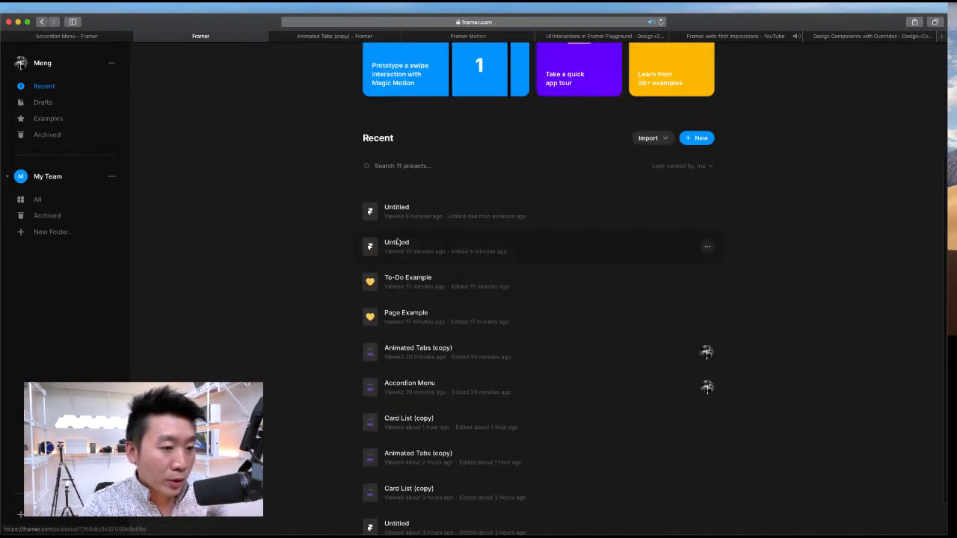
{"action": "left_click", "coordinate": [456, 218]}
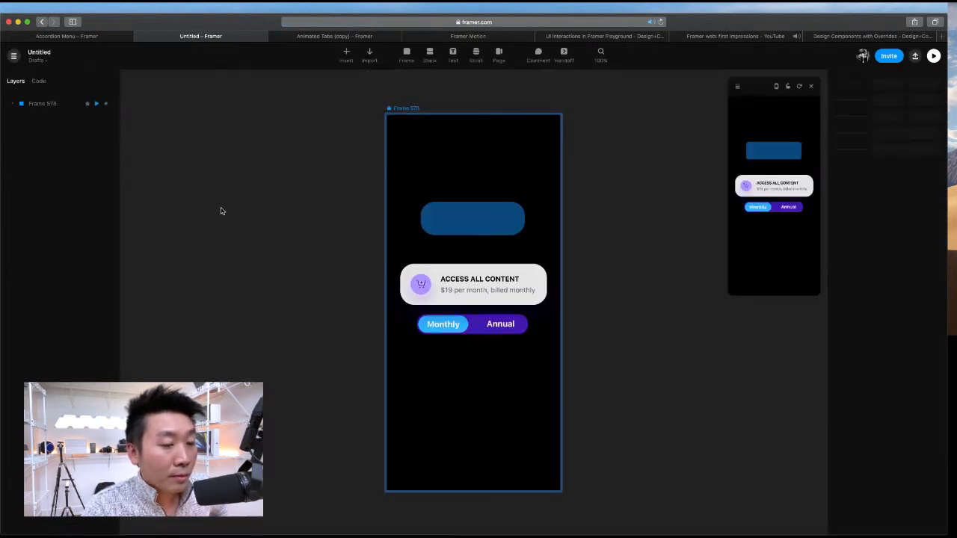
{"action": "left_click", "coordinate": [14, 56]}
{"action": "left_click", "coordinate": [30, 79]}
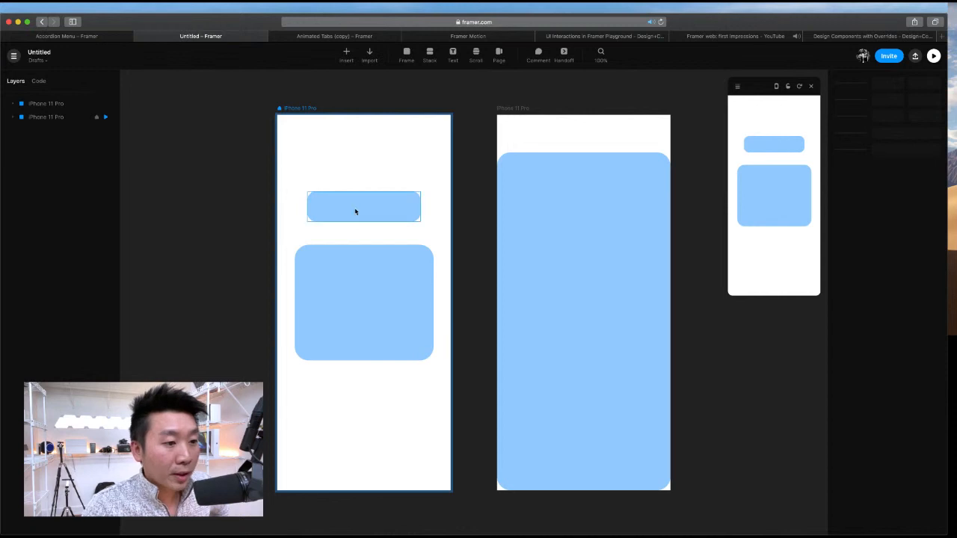
Step: Add an override to the small upper blue frame on the first iPhone 11 Pro screen and create a new code file for it
{"action": "left_click", "coordinate": [355, 212]}
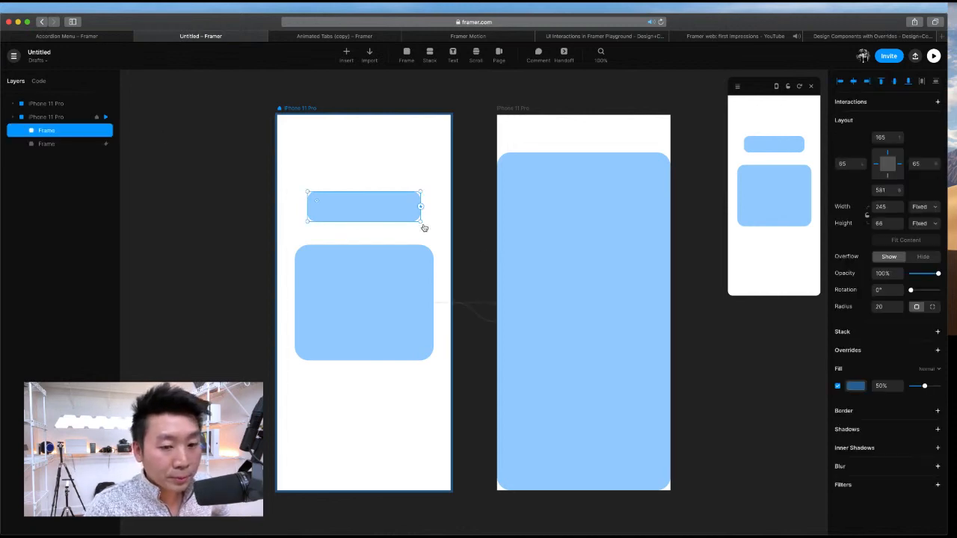
{"action": "scroll", "coordinate": [449, 247], "scroll_direction": "left", "scroll_amount": 3}
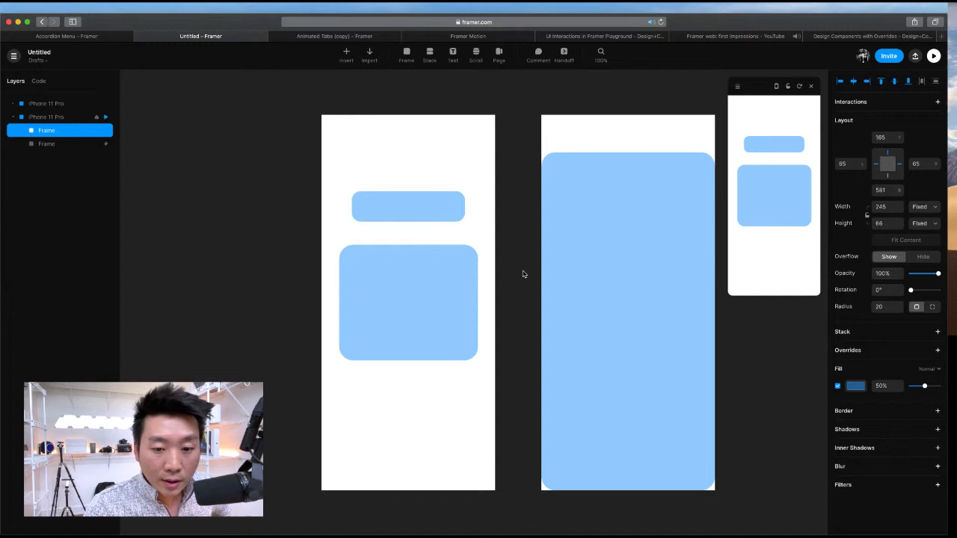
{"action": "left_click", "coordinate": [895, 355]}
{"action": "left_click", "coordinate": [896, 368]}
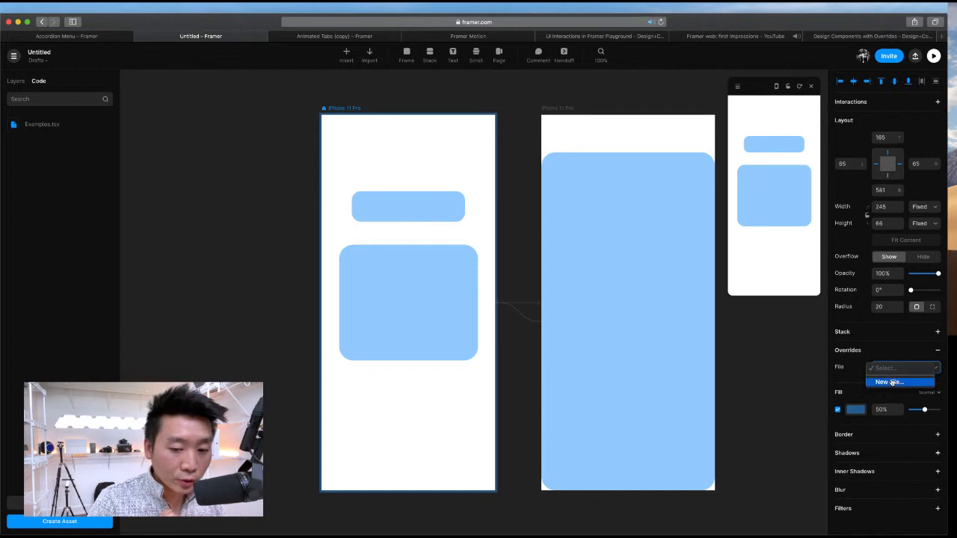
{"action": "left_click", "coordinate": [891, 382]}
{"action": "left_click", "coordinate": [898, 369]}
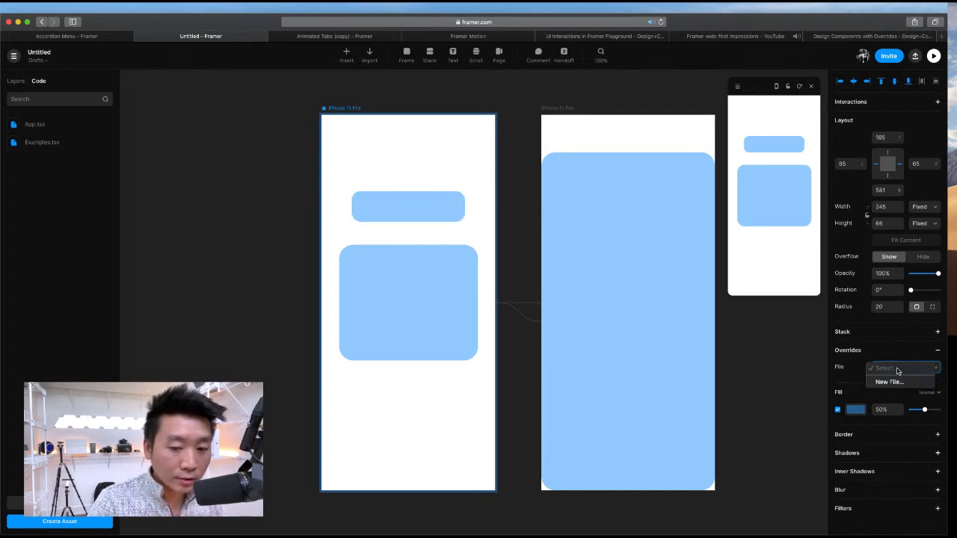
{"action": "left_click", "coordinate": [855, 380]}
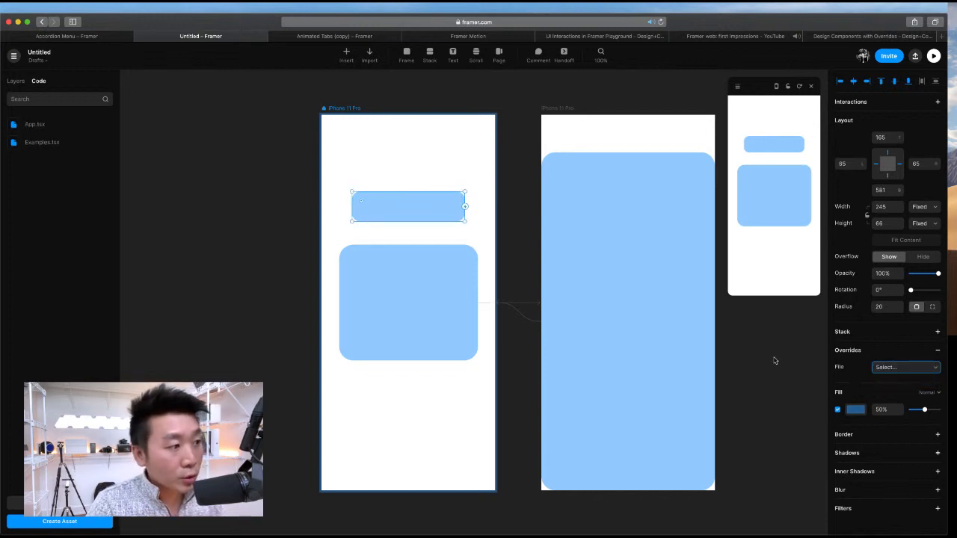
Step: View the default override code in the new App.tsx and check which override files are offered for the upper blue frame
{"action": "left_click", "coordinate": [41, 126]}
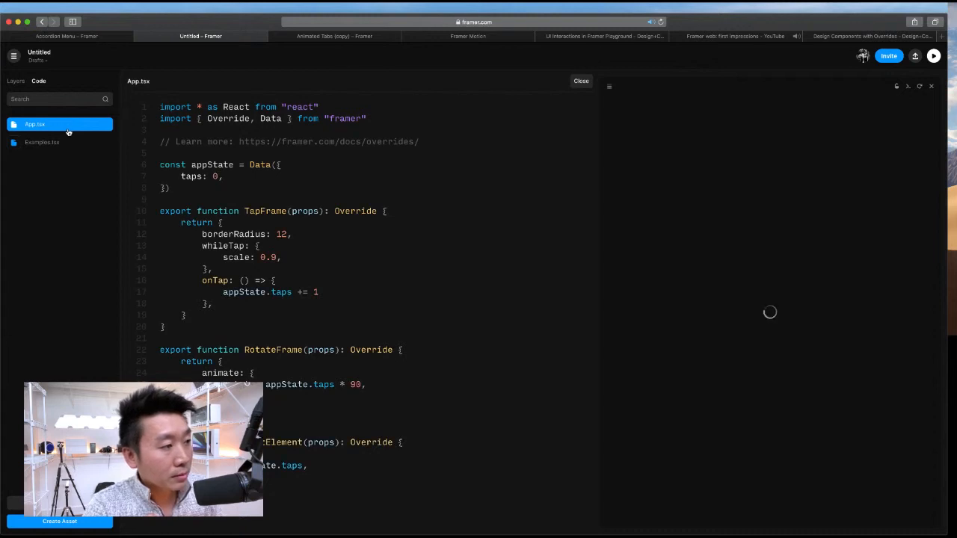
{"action": "left_click", "coordinate": [16, 81]}
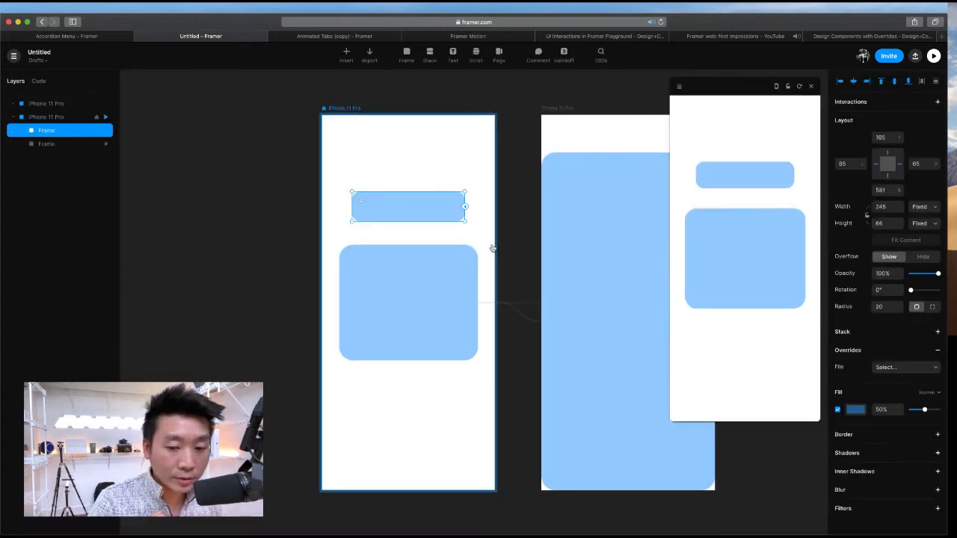
{"action": "left_click", "coordinate": [893, 368]}
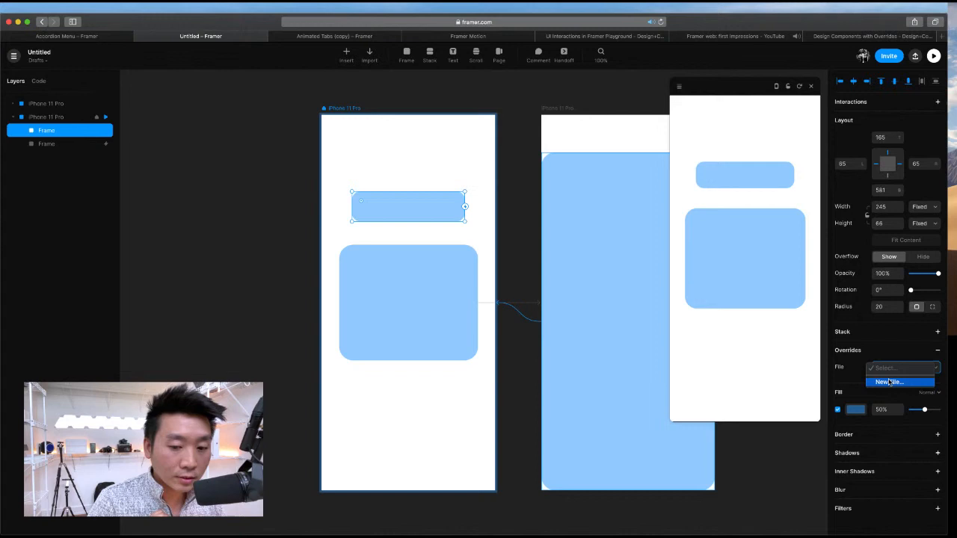
{"action": "left_click", "coordinate": [852, 369]}
{"action": "left_click", "coordinate": [892, 372]}
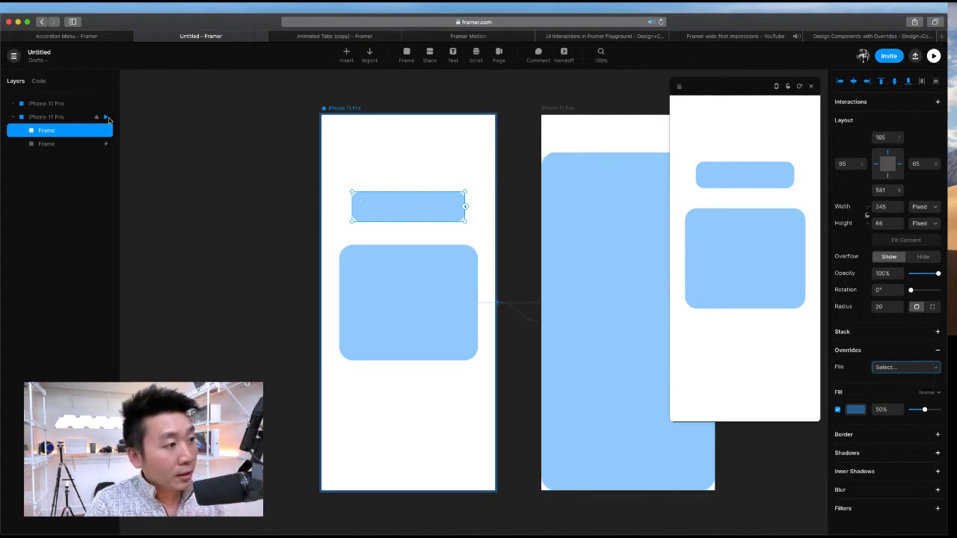
{"action": "left_click", "coordinate": [39, 82]}
{"action": "left_click", "coordinate": [10, 83]}
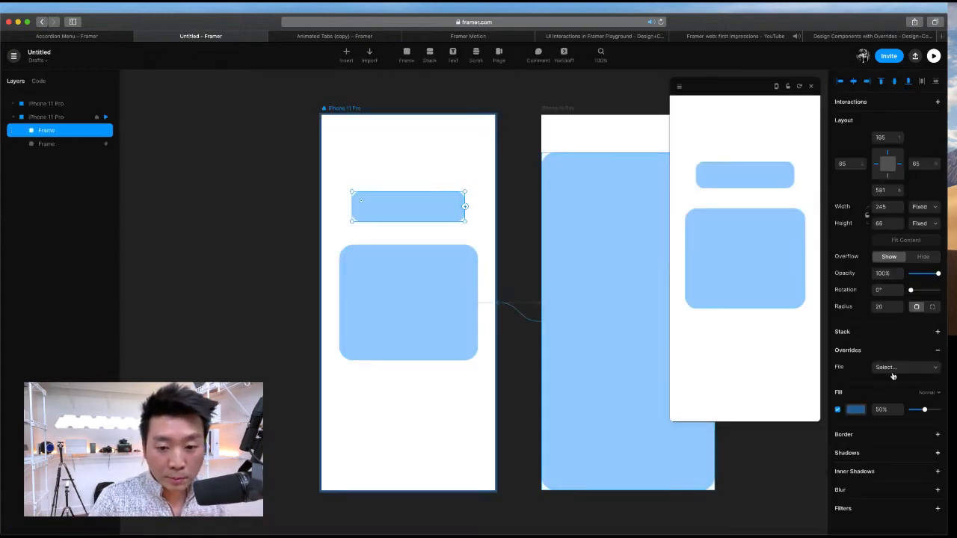
Step: Assign the TapFrame override from the App file to the upper blue frame
{"action": "left_click", "coordinate": [892, 372]}
{"action": "left_click", "coordinate": [851, 371]}
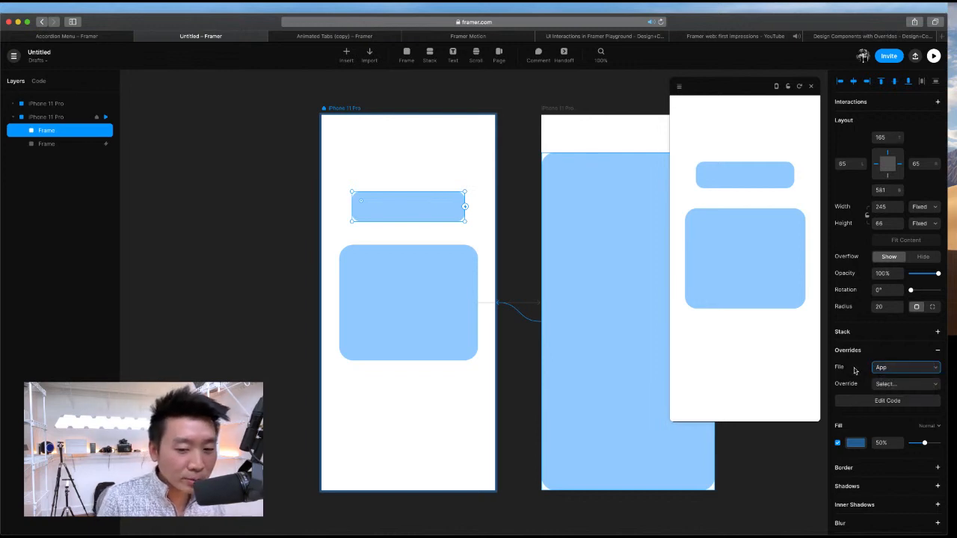
{"action": "left_click", "coordinate": [897, 367]}
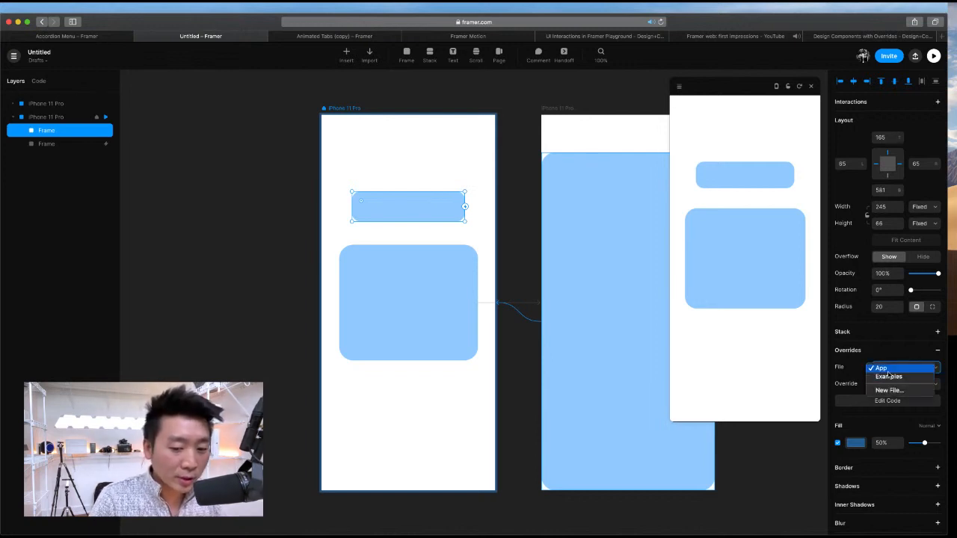
{"action": "left_click", "coordinate": [892, 372]}
{"action": "left_click", "coordinate": [893, 382]}
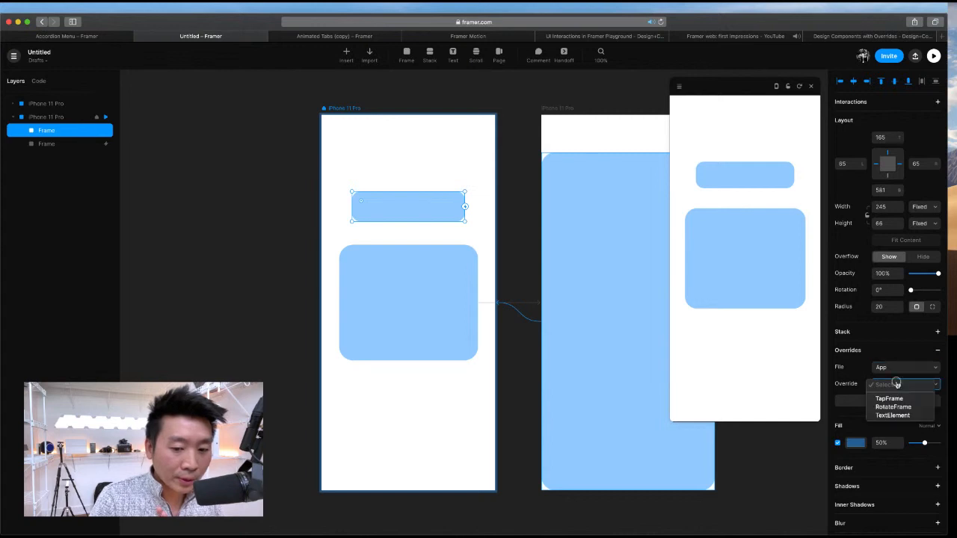
{"action": "left_click", "coordinate": [893, 399]}
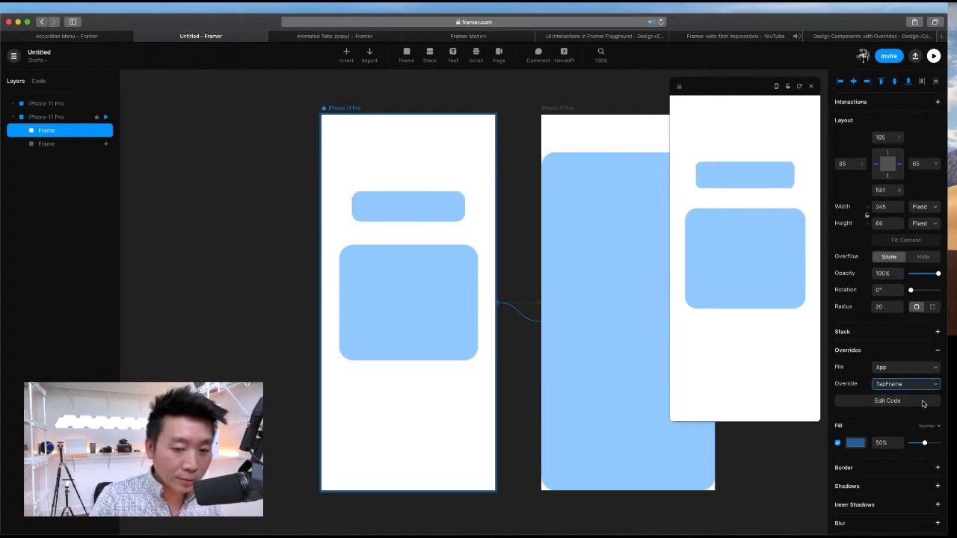
Step: Try the tap animation on the upper blue frame in the preview
{"action": "left_click", "coordinate": [725, 173]}
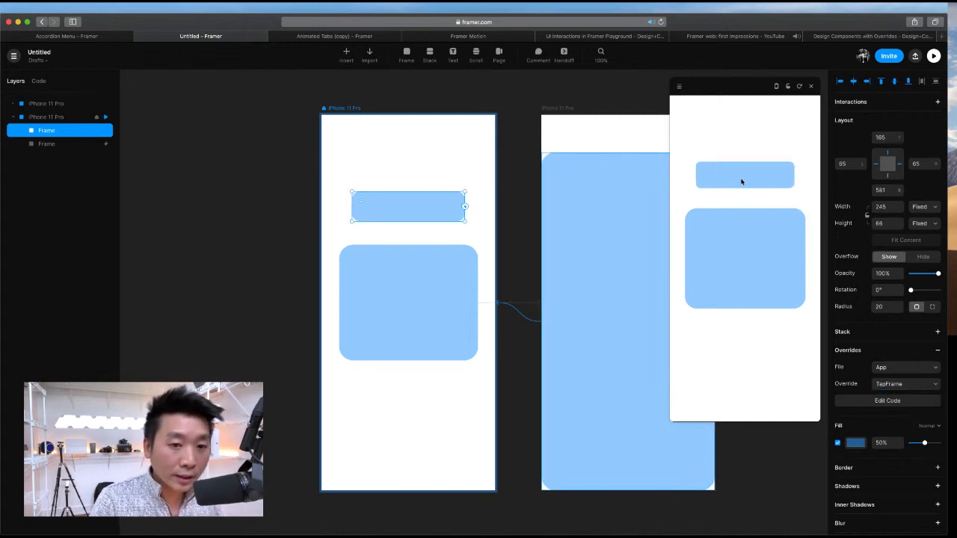
{"action": "left_click", "coordinate": [742, 180]}
{"action": "left_click", "coordinate": [742, 179]}
{"action": "left_click", "coordinate": [741, 179]}
{"action": "left_click", "coordinate": [742, 179]}
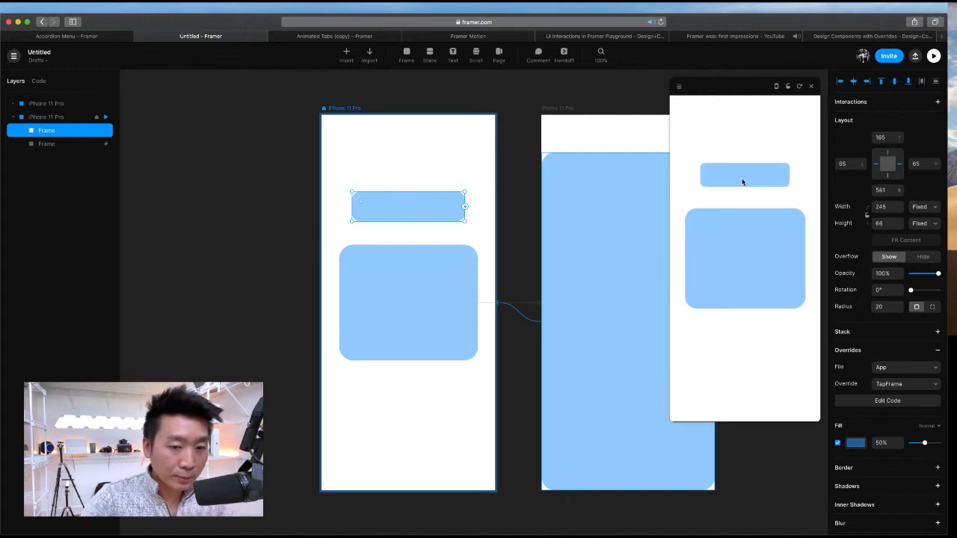
{"action": "left_click", "coordinate": [748, 179]}
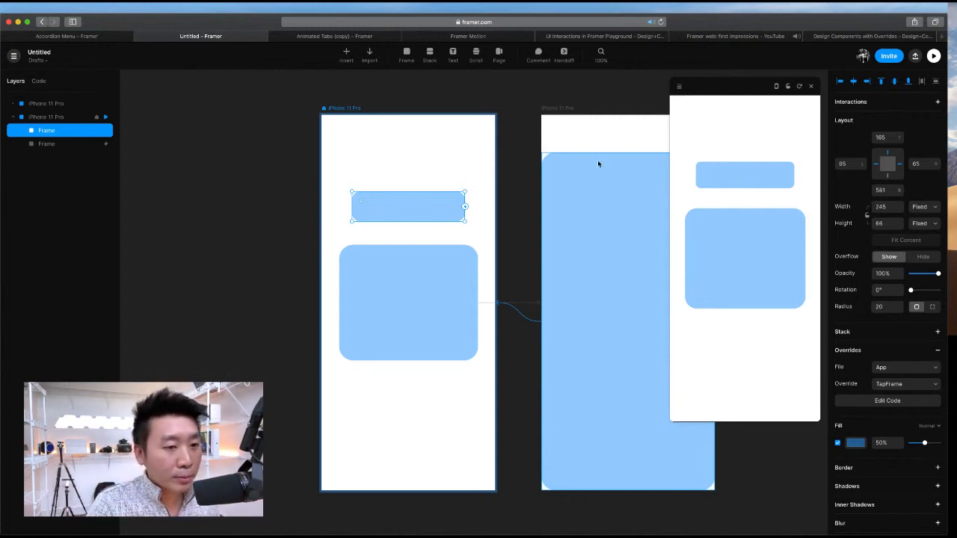
Step: Test the TapFrame override by tapping the small upper frame several times in the preview with both screens in view
{"action": "scroll", "coordinate": [580, 171], "scroll_direction": "right", "scroll_amount": 5}
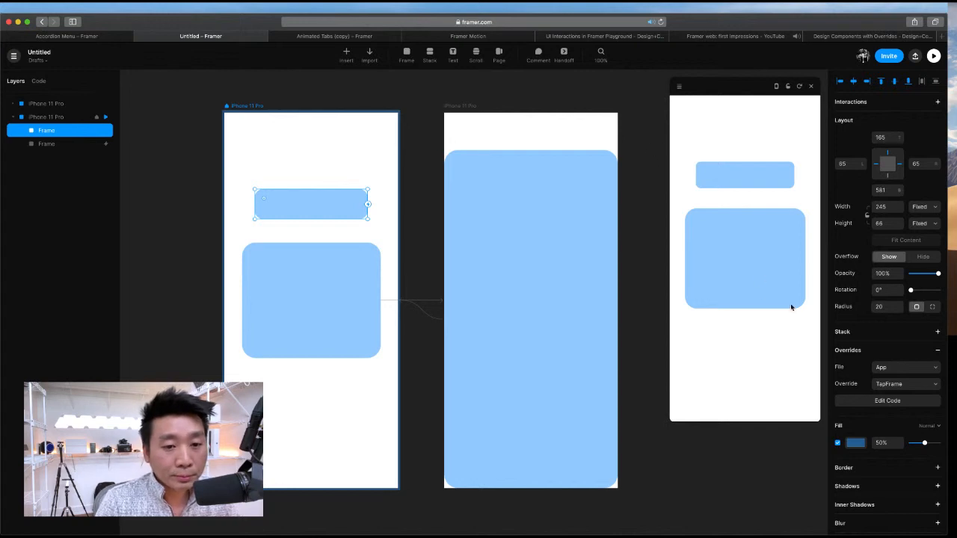
{"action": "left_click", "coordinate": [736, 181]}
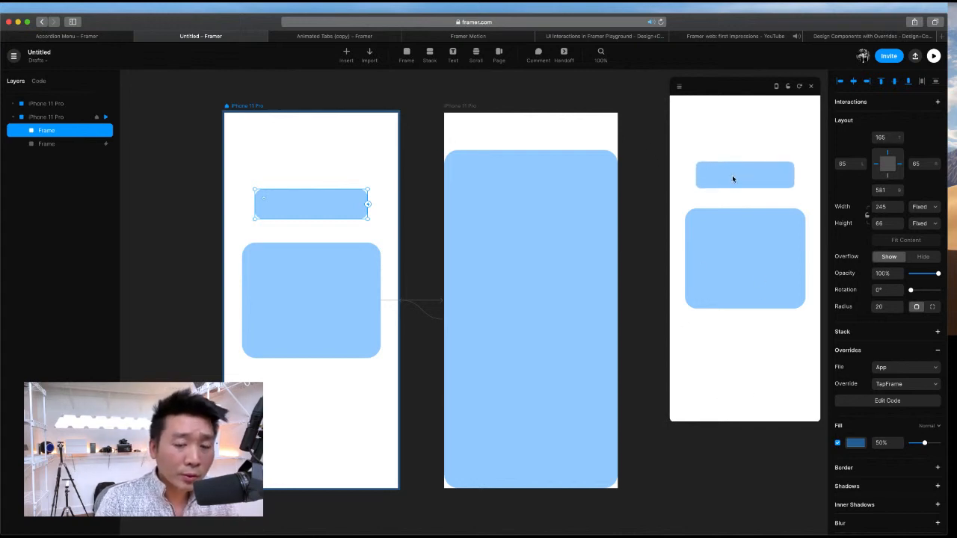
{"action": "left_click", "coordinate": [732, 178]}
{"action": "left_click", "coordinate": [744, 183]}
{"action": "left_click", "coordinate": [726, 175]}
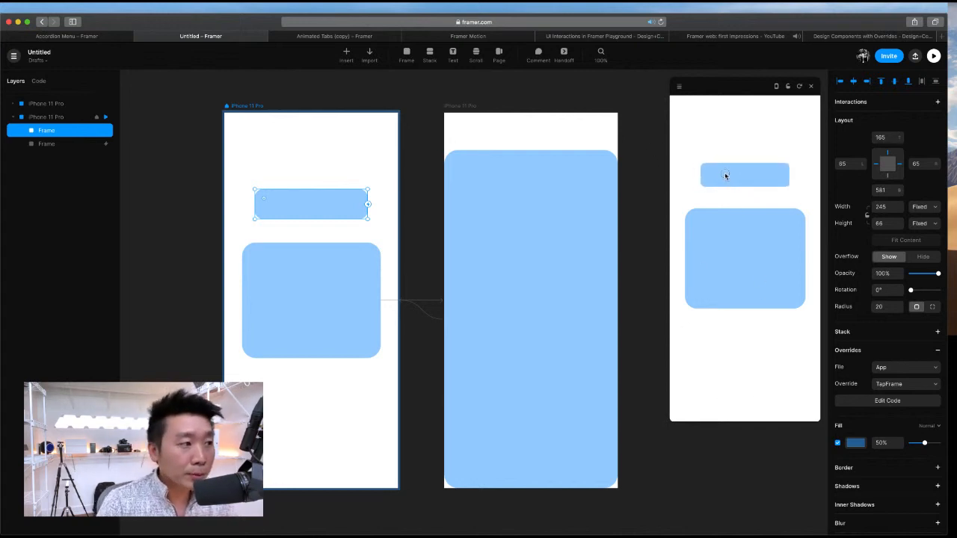
Step: Open the App.tsx code and examine the full TapFrame override function
{"action": "left_click", "coordinate": [38, 81]}
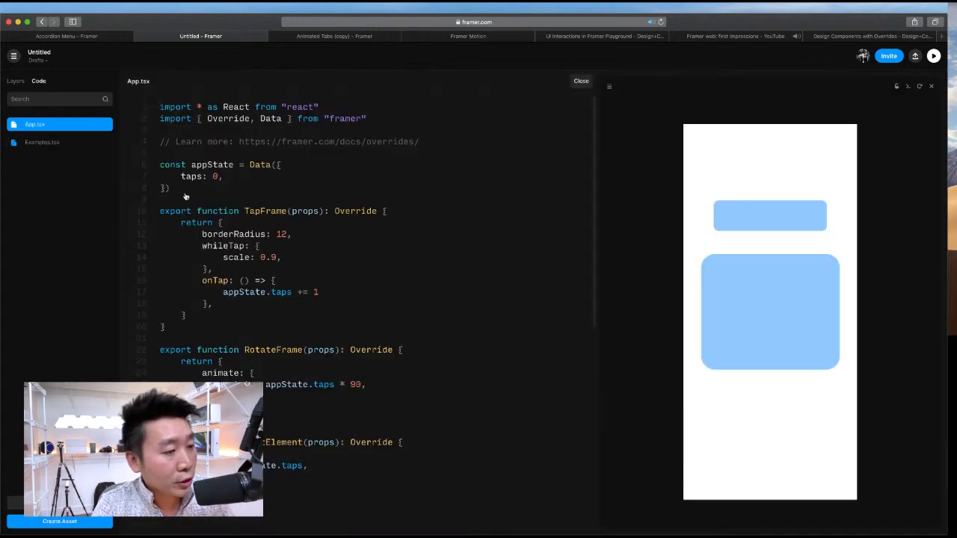
{"action": "left_click", "coordinate": [247, 323]}
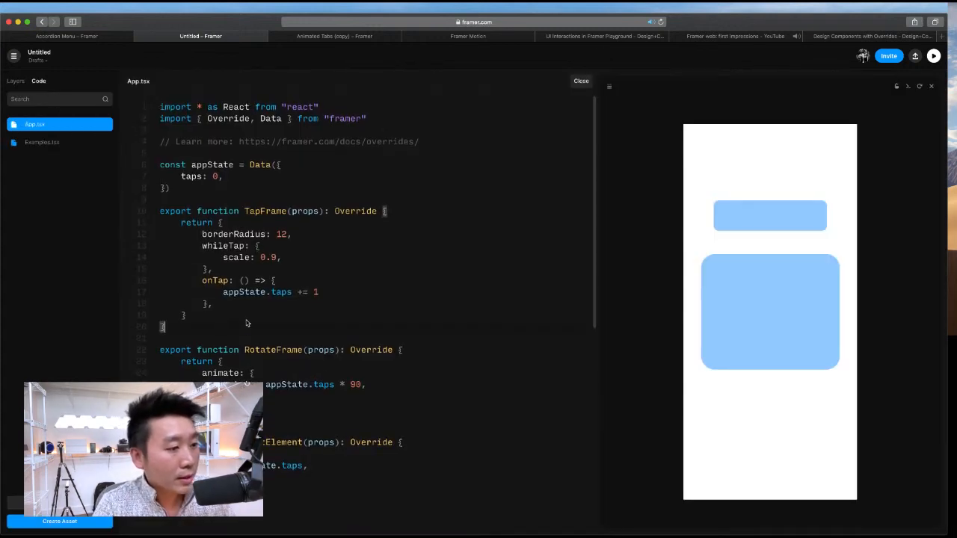
{"action": "left_click_drag", "start_coordinate": [167, 327], "coordinate": [159, 211]}
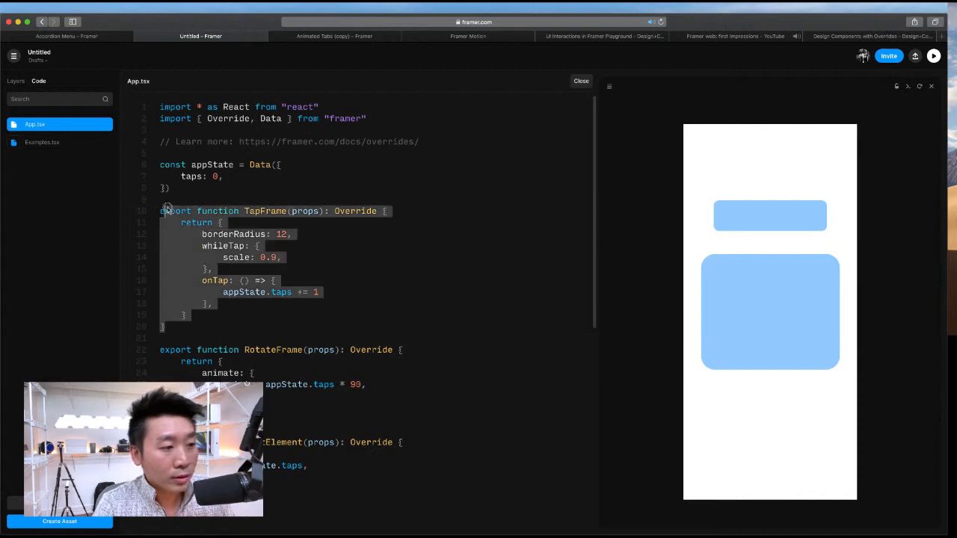
{"action": "left_click", "coordinate": [259, 313]}
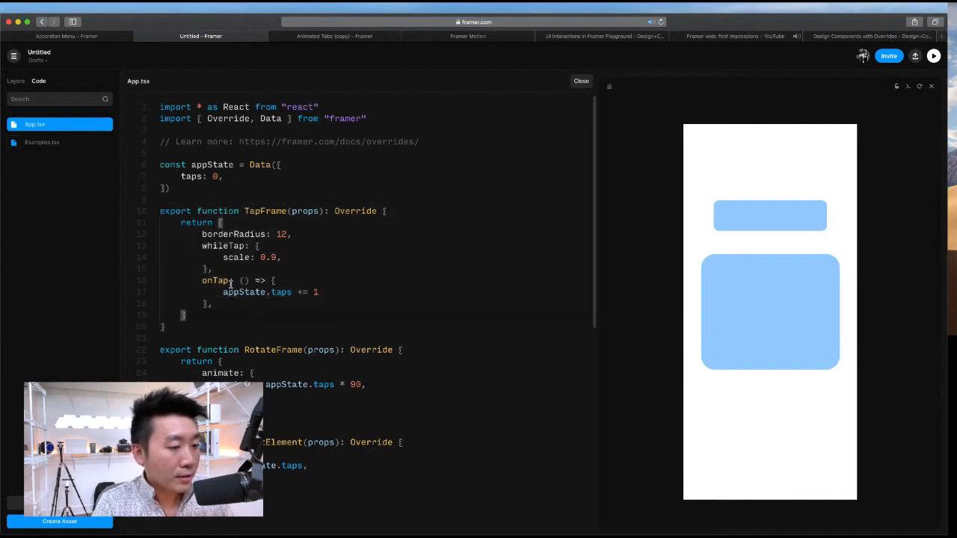
Step: Set the whileTap scale in the TapFrame override to 2
{"action": "double_click", "coordinate": [276, 234]}
{"action": "left_click", "coordinate": [298, 256]}
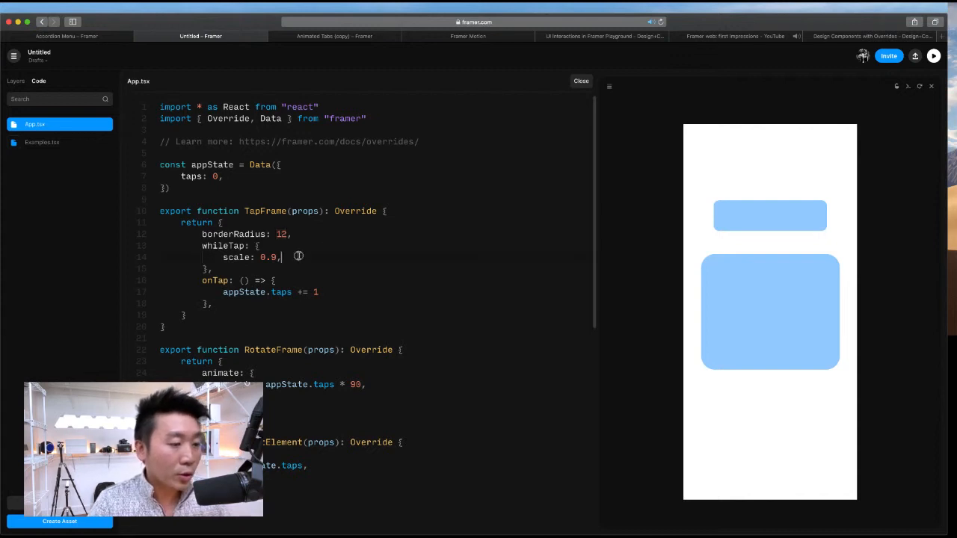
{"action": "double_click", "coordinate": [273, 258]}
{"action": "left_click_drag", "start_coordinate": [262, 258], "coordinate": [272, 258]}
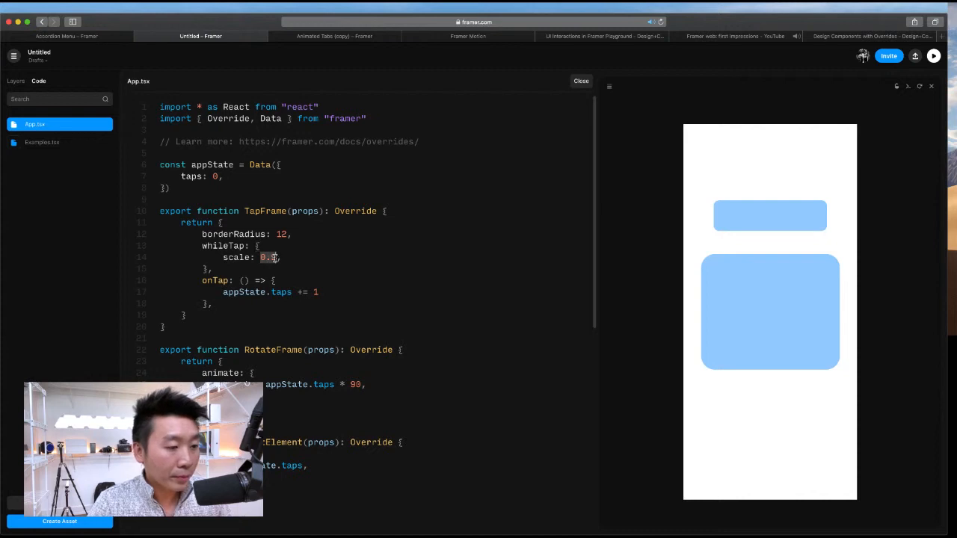
{"action": "type", "text": "2"}
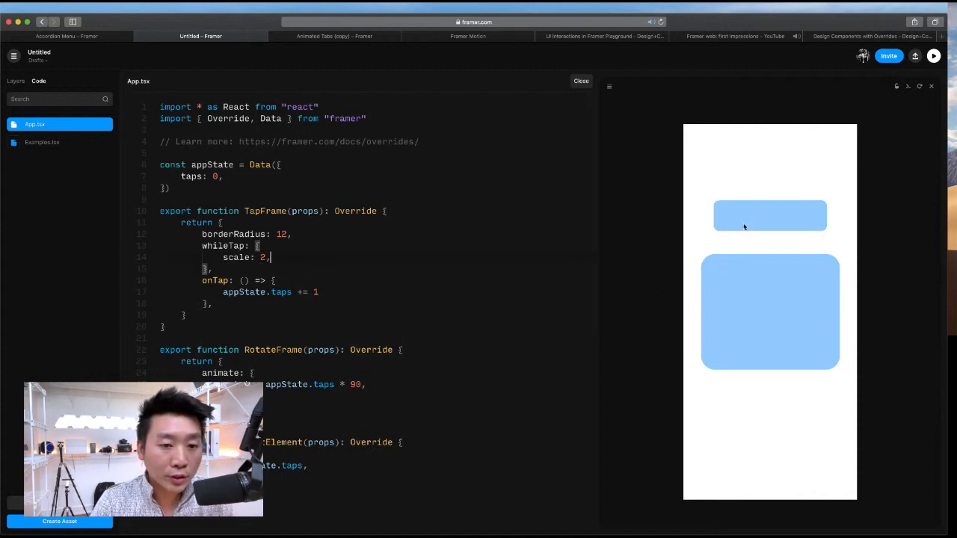
Step: Try the enlarging tap effect on the small upper frame in the code view's preview
{"action": "left_click", "coordinate": [748, 218]}
{"action": "left_click", "coordinate": [757, 224]}
{"action": "left_click", "coordinate": [757, 222]}
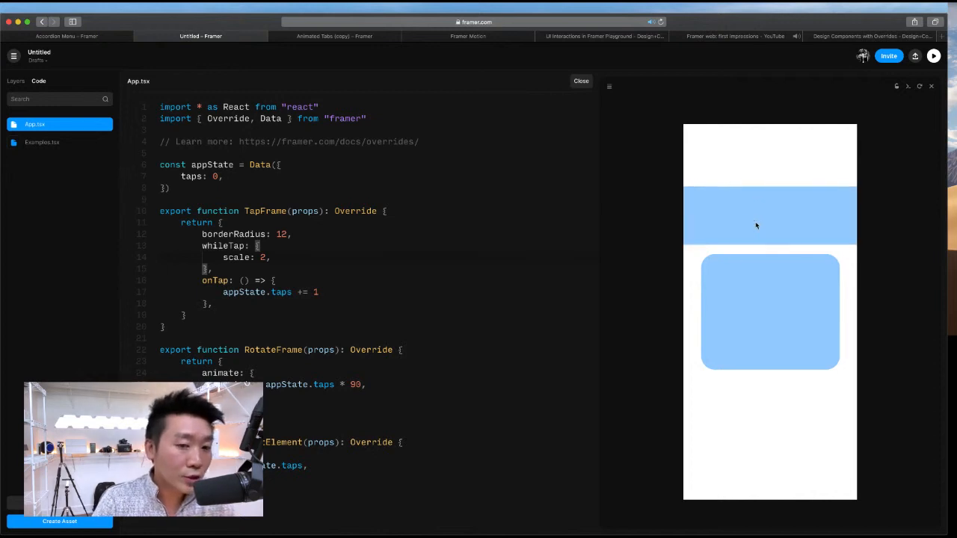
{"action": "left_click", "coordinate": [755, 223]}
{"action": "left_click", "coordinate": [756, 224]}
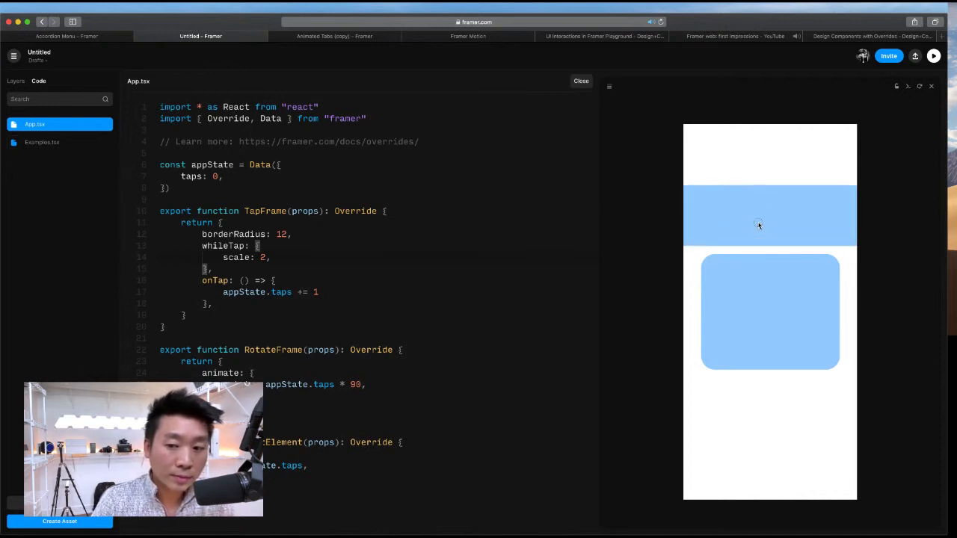
{"action": "left_click", "coordinate": [757, 223]}
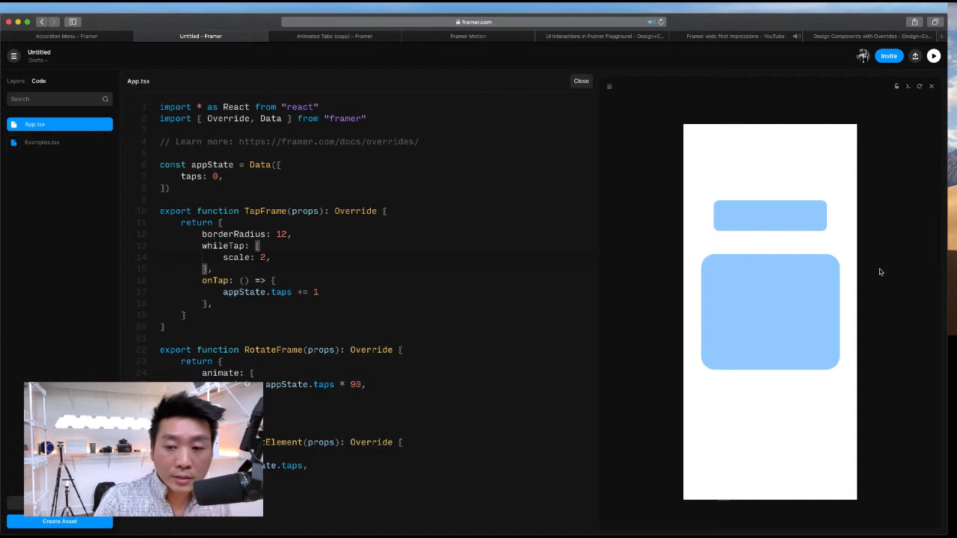
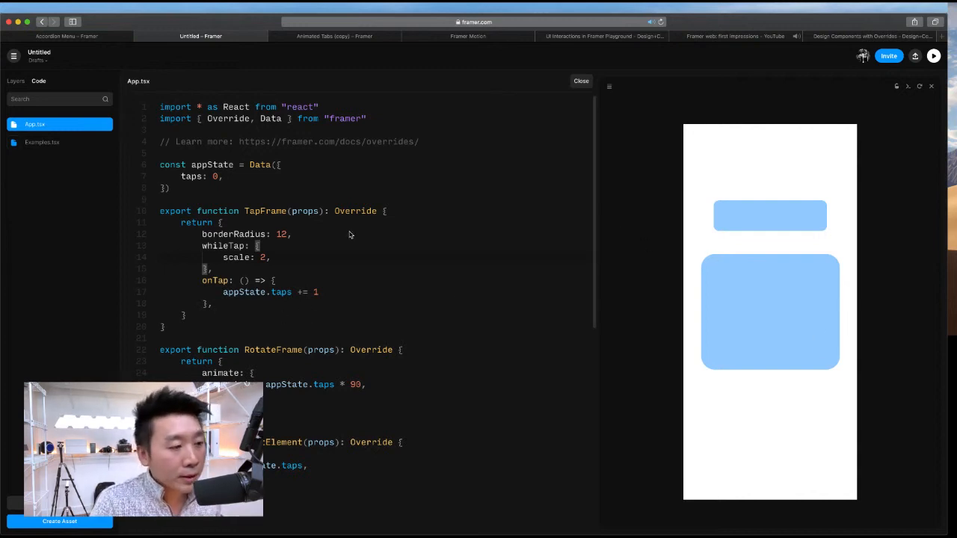
Step: Replace whileTap with whileHover in the TapFrame override and view the property's description
{"action": "left_click", "coordinate": [272, 258]}
{"action": "left_click", "coordinate": [275, 269]}
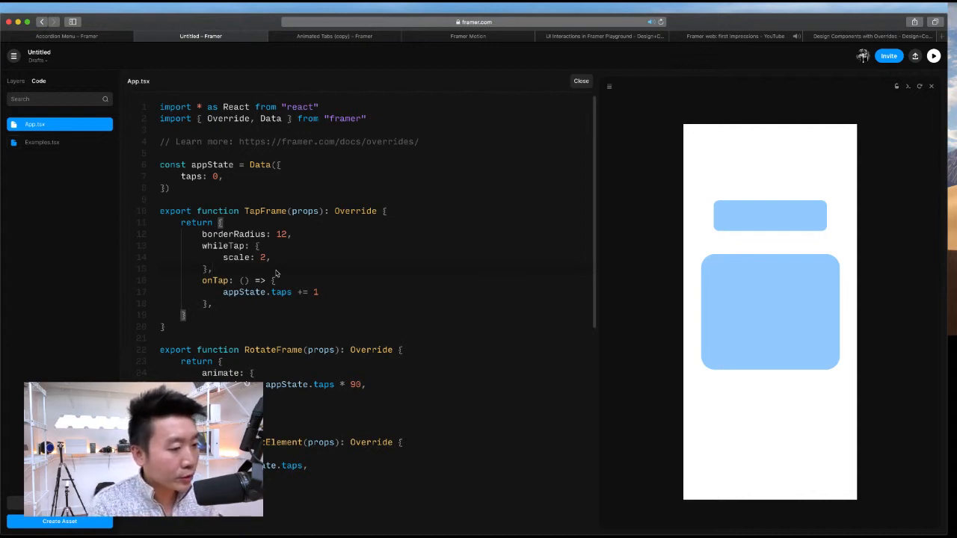
{"action": "double_click", "coordinate": [262, 258]}
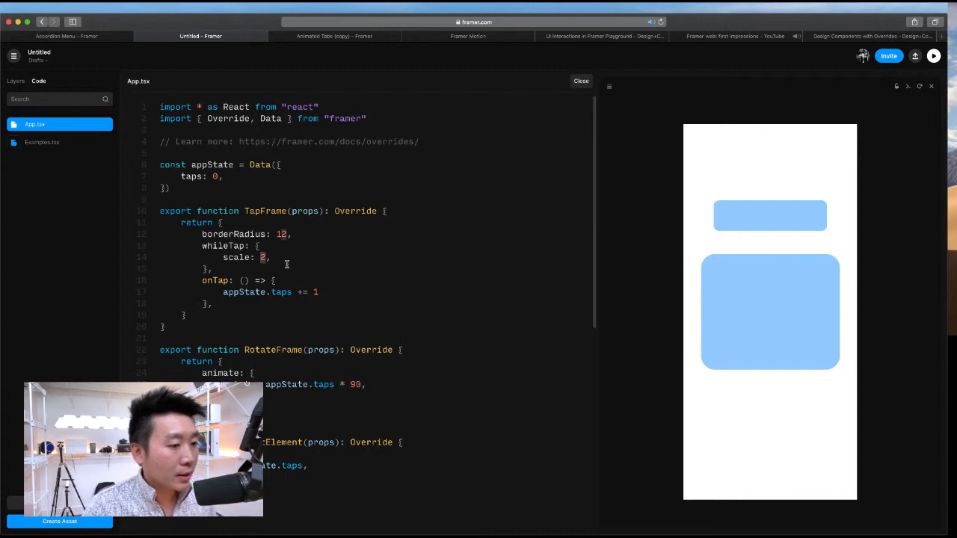
{"action": "double_click", "coordinate": [281, 234]}
{"action": "left_click", "coordinate": [262, 280]}
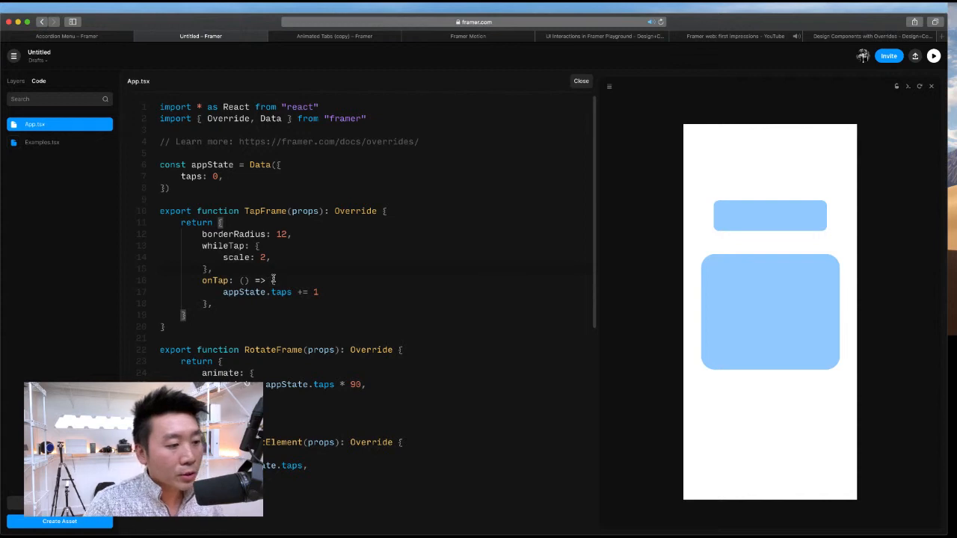
{"action": "left_click", "coordinate": [261, 246]}
{"action": "double_click", "coordinate": [219, 247]}
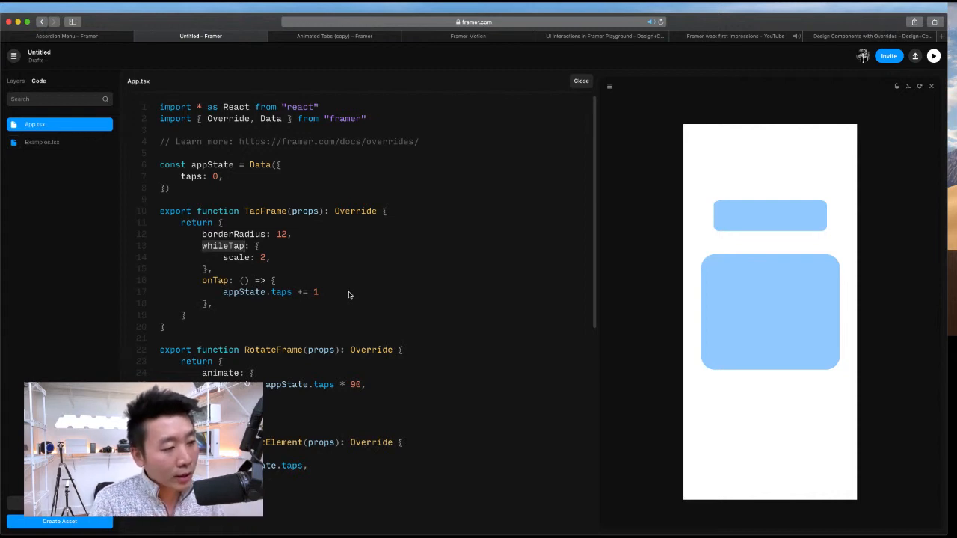
{"action": "type", "text": "while"}
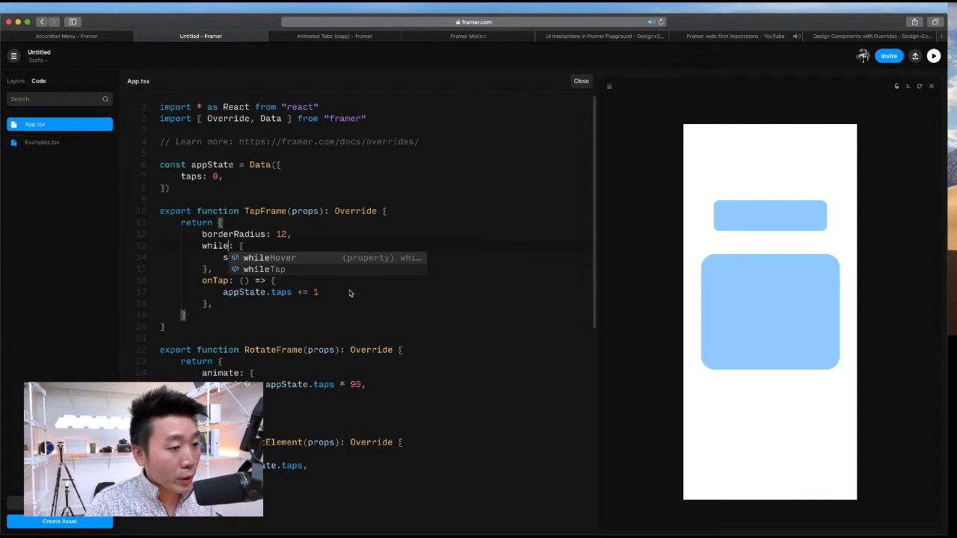
{"action": "left_click", "coordinate": [282, 258]}
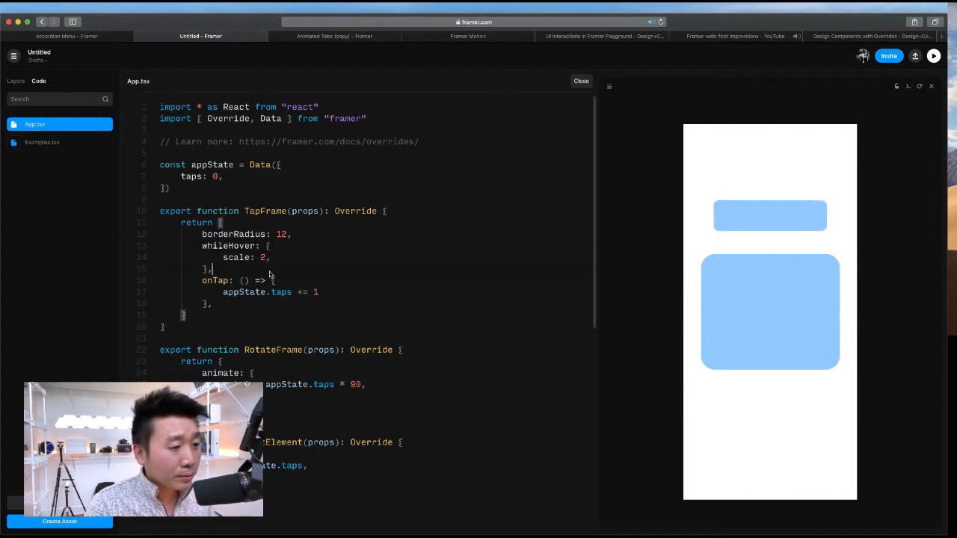
{"action": "double_click", "coordinate": [220, 250]}
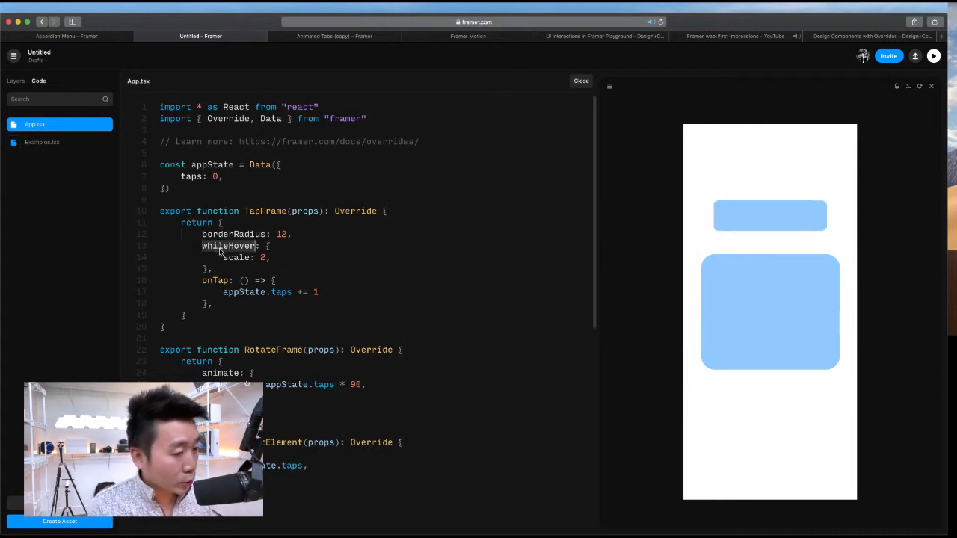
{"action": "mouse_move", "coordinate": [221, 251]}
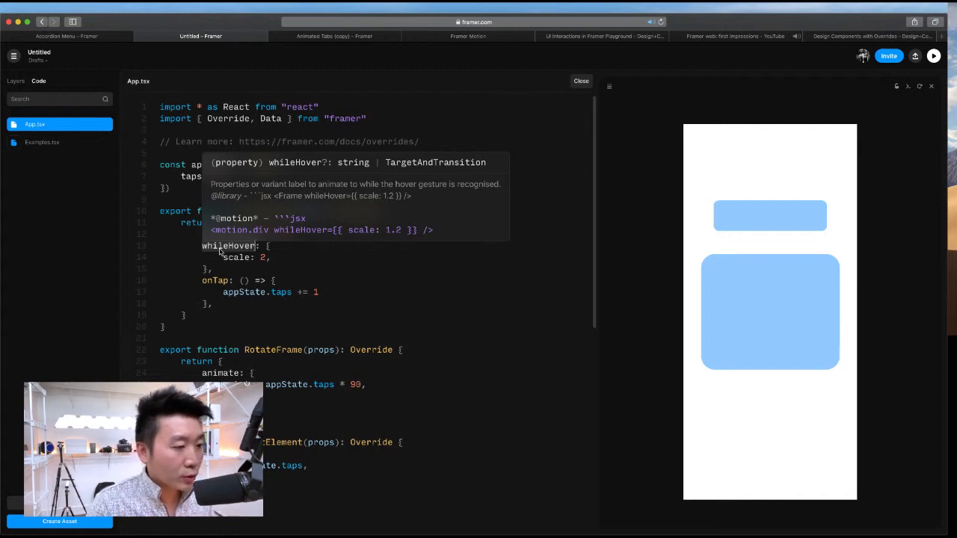
Step: Add rotateX: 30 below the scale in the whileHover block and try the hover effect in the preview
{"action": "left_click", "coordinate": [295, 261]}
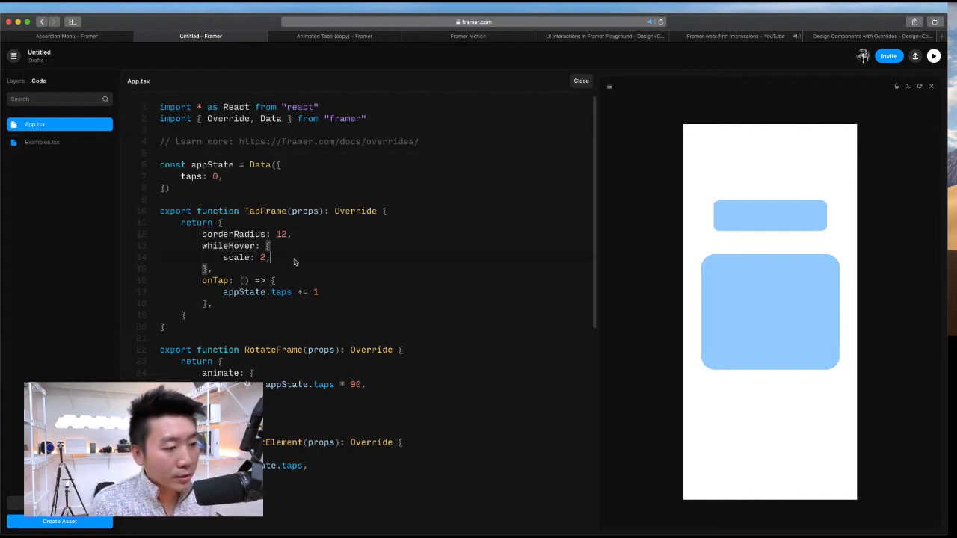
{"action": "key", "text": "Return"}
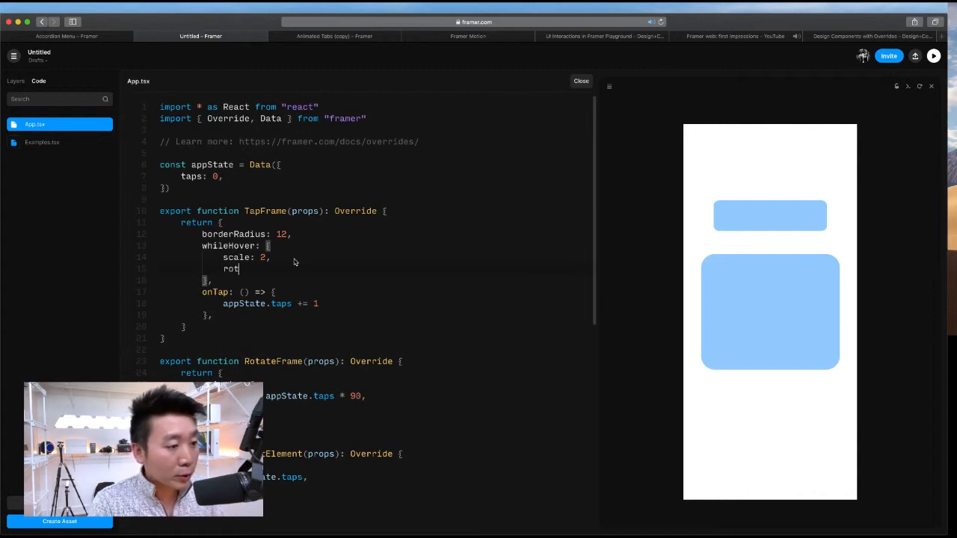
{"action": "type", "text": "rot"}
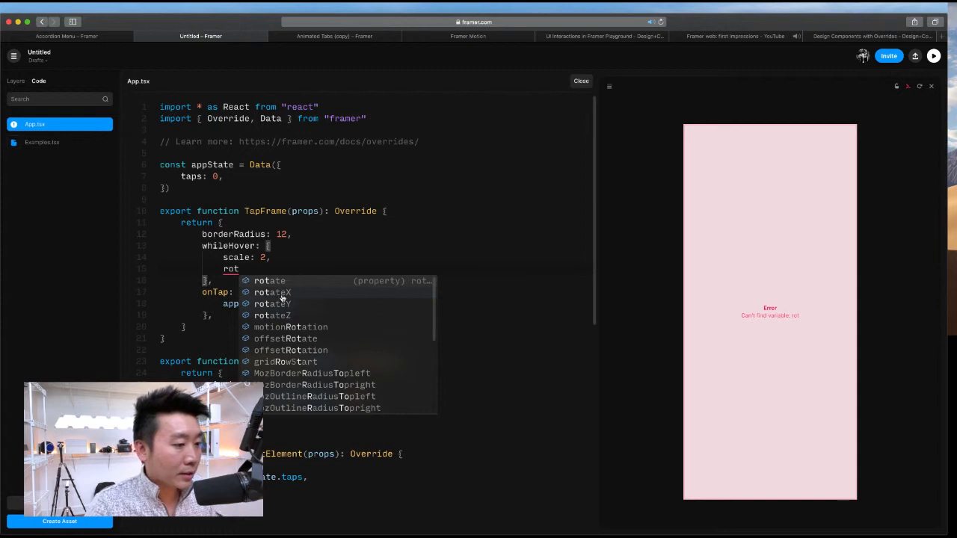
{"action": "left_click", "coordinate": [280, 293]}
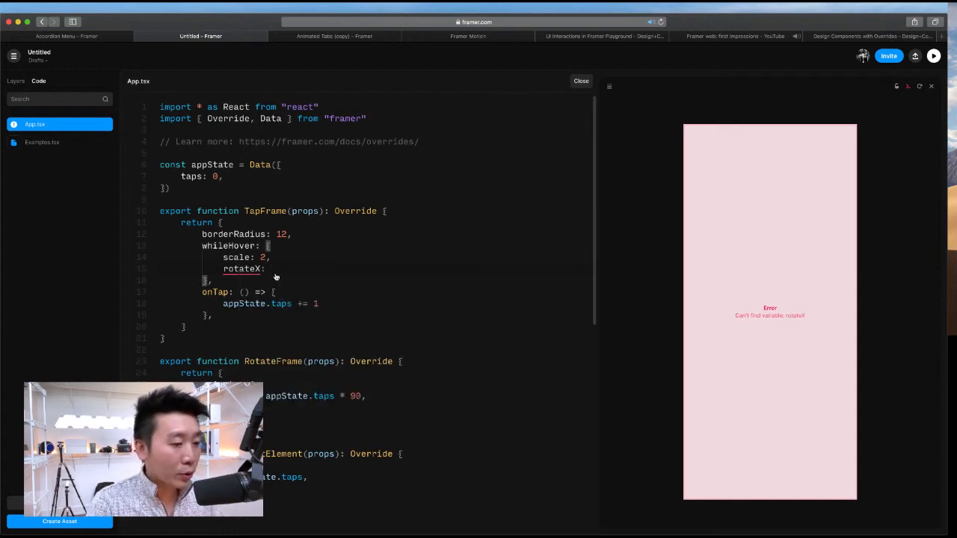
{"action": "type", "text": ": "}
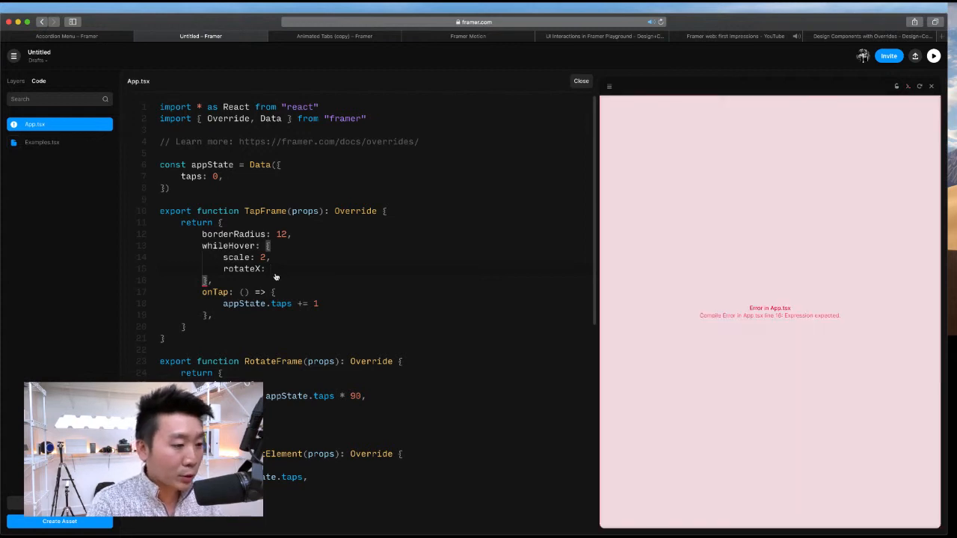
{"action": "type", "text": "30"}
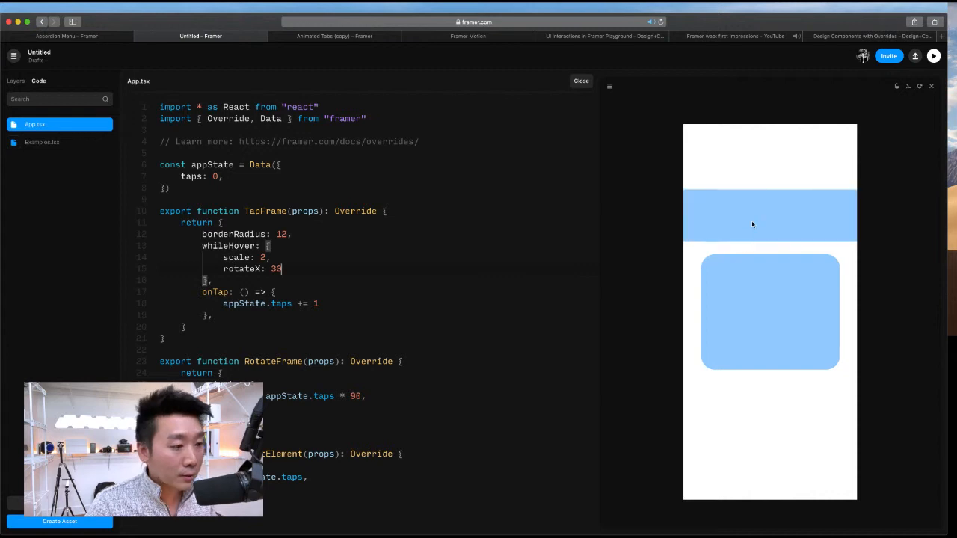
{"action": "left_click", "coordinate": [336, 286]}
{"action": "left_click", "coordinate": [334, 272]}
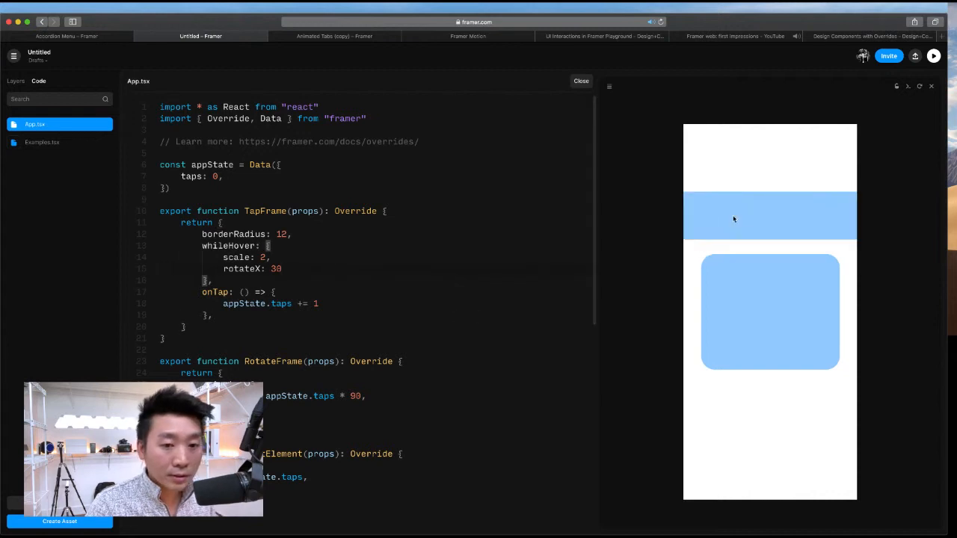
Step: Change the rotateX property in the whileHover block to rotateZ and try the hover rotation in the preview
{"action": "double_click", "coordinate": [251, 269]}
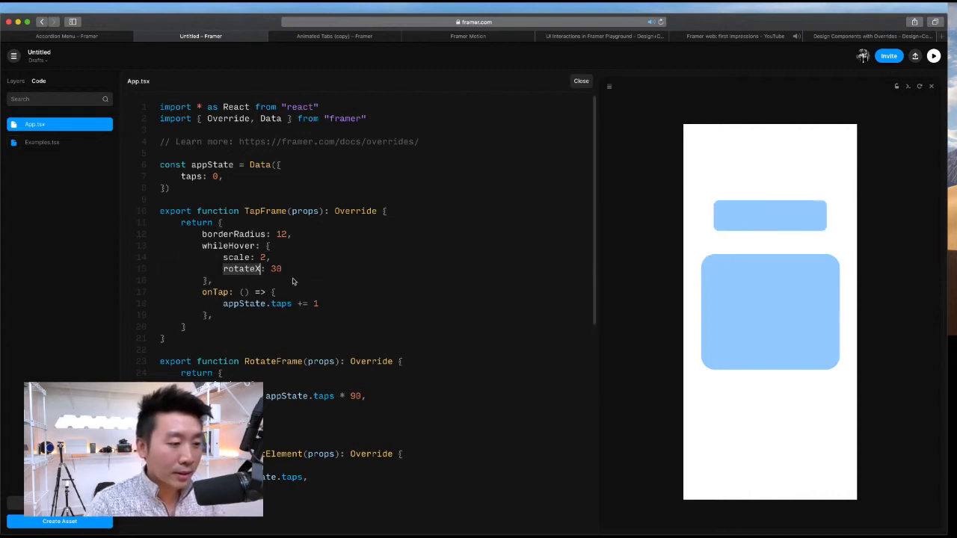
{"action": "key", "text": "BackSpace"}
{"action": "key", "text": "super+z"}
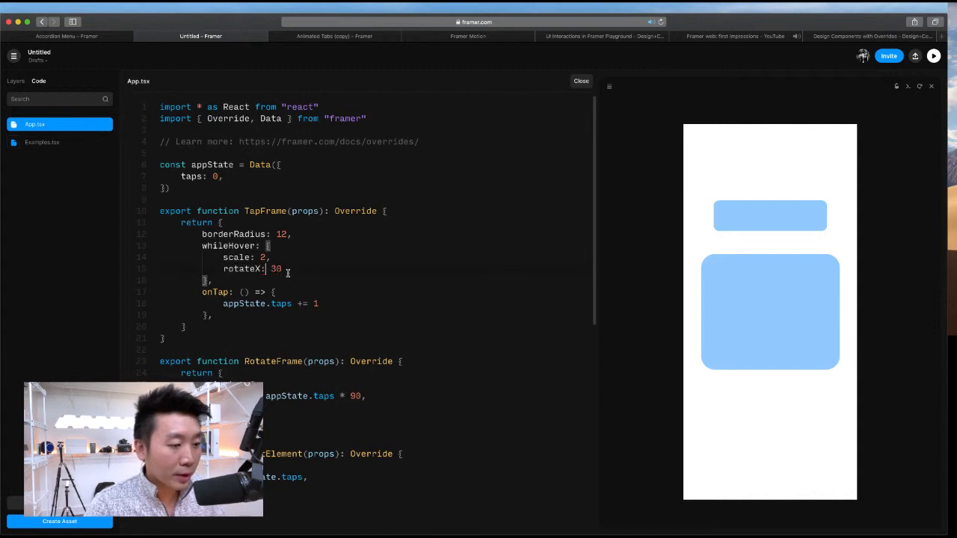
{"action": "key", "text": "Left"}
{"action": "key", "text": "BackSpace"}
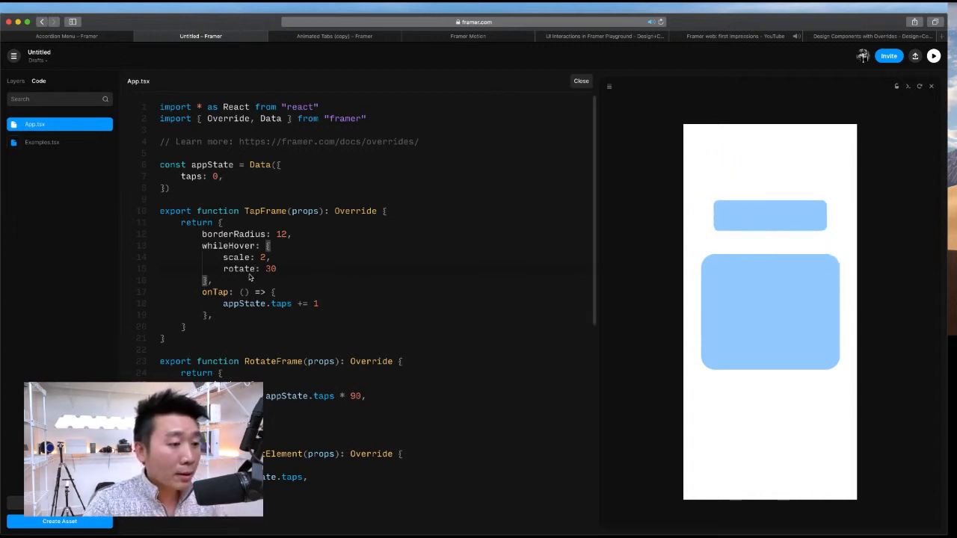
{"action": "type", "text": "Z"}
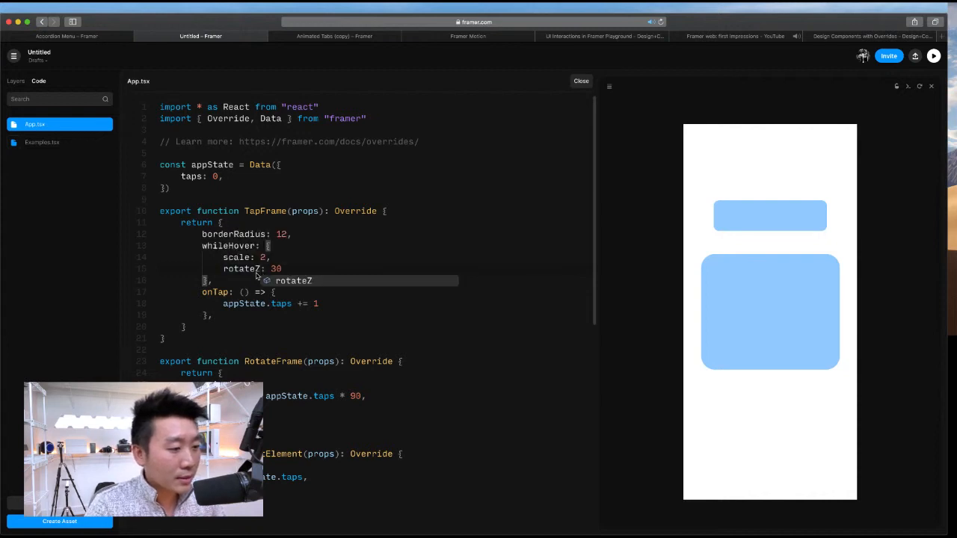
{"action": "left_click", "coordinate": [300, 280]}
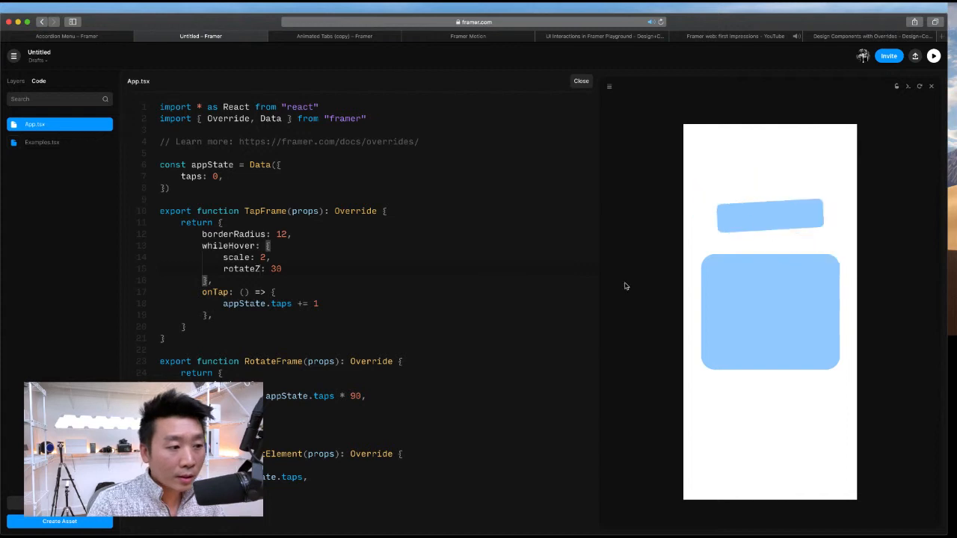
Step: Change rotateZ to rotate in TapFrame's whileHover block and add a translate: 30 property below it
{"action": "left_click", "coordinate": [259, 269]}
{"action": "key", "text": "BackSpace"}
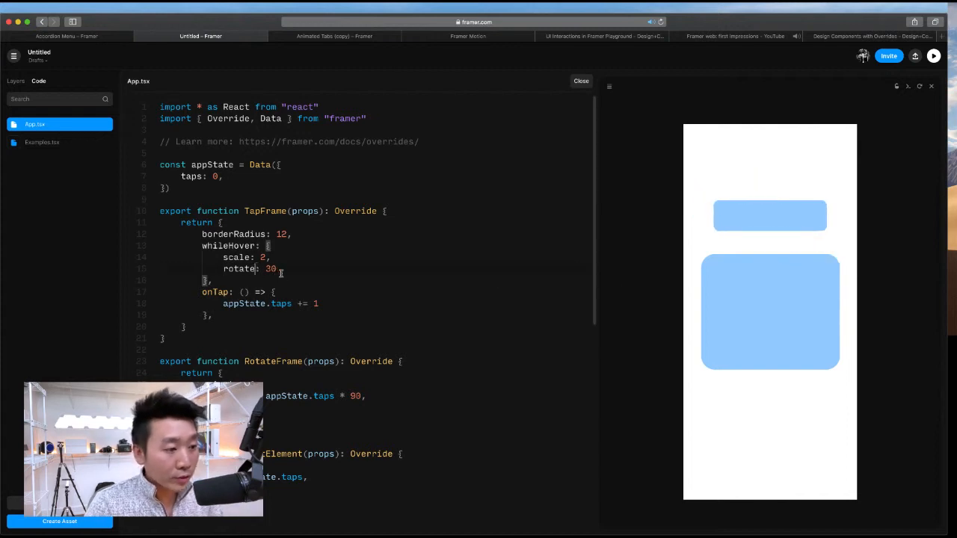
{"action": "left_click", "coordinate": [314, 270]}
{"action": "key", "text": "Return"}
{"action": "type", "text": "t"}
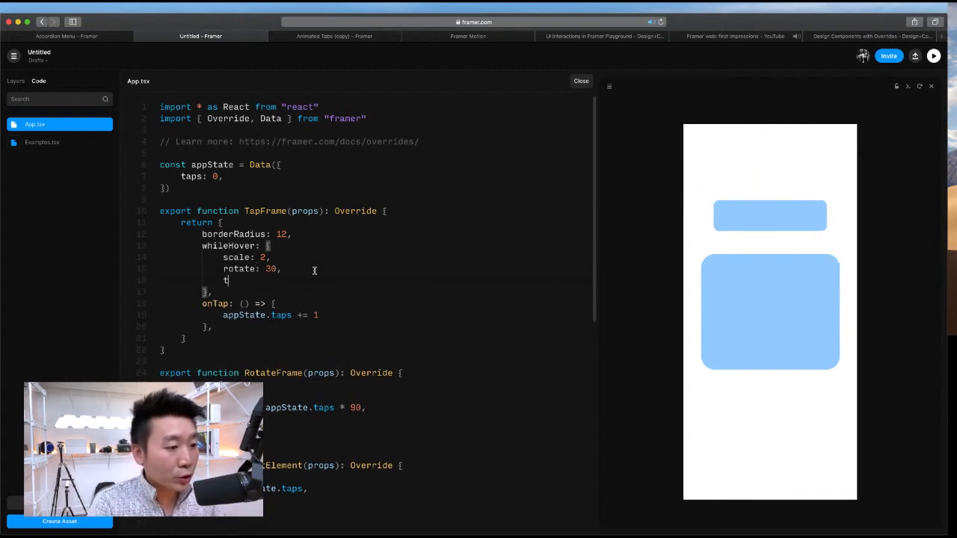
{"action": "type", "text": "ranslate"}
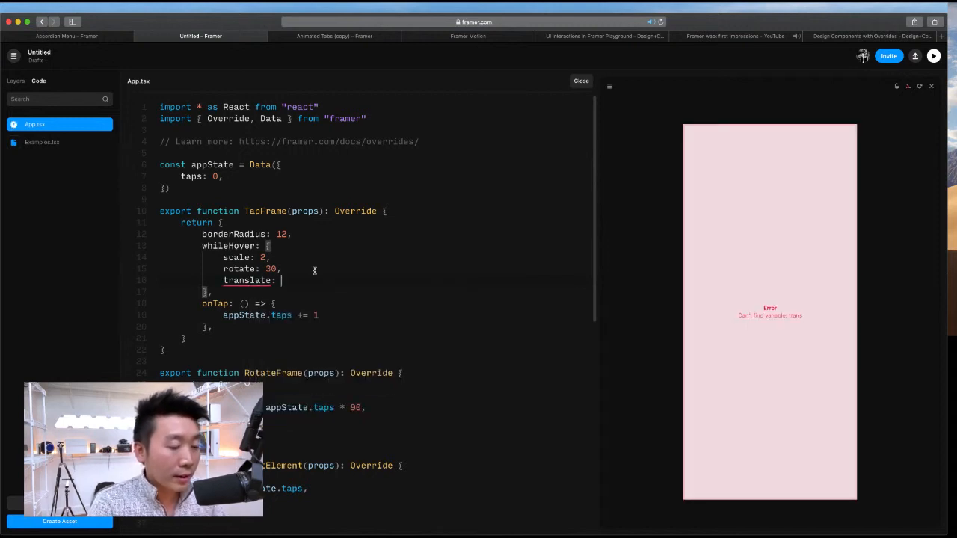
{"action": "type", "text": ": 30"}
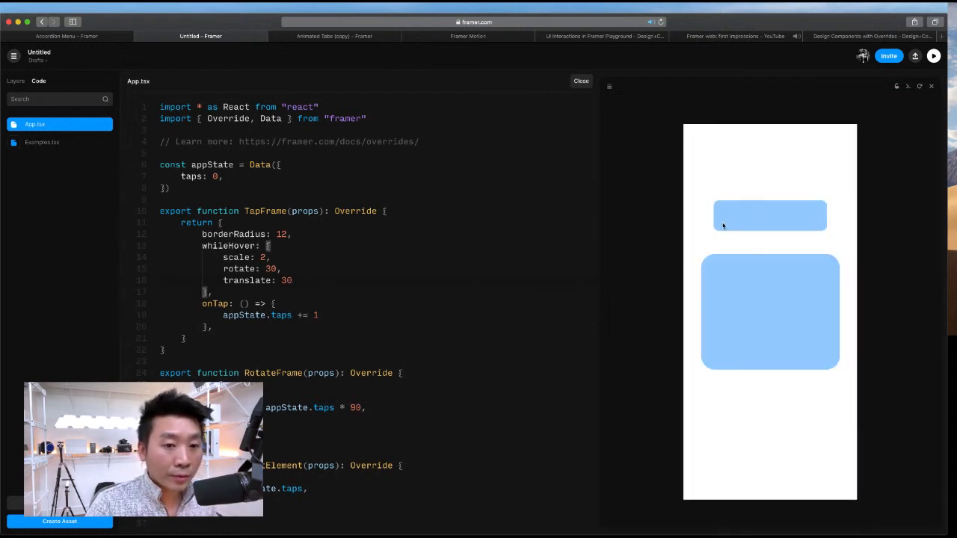
{"action": "left_click", "coordinate": [304, 274]}
{"action": "left_click", "coordinate": [313, 279]}
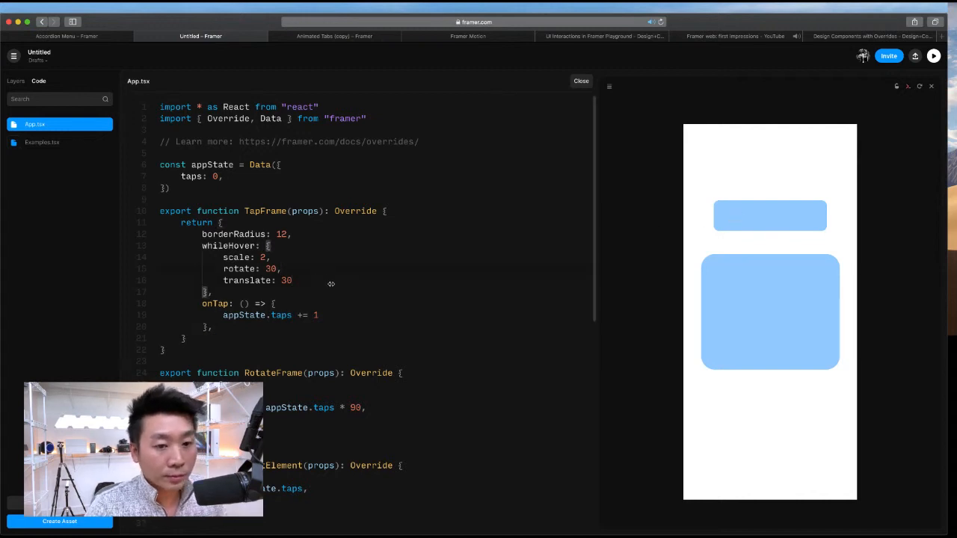
{"action": "key", "text": "ctrl+space"}
{"action": "left_click", "coordinate": [306, 280]}
{"action": "key", "text": "super+z"}
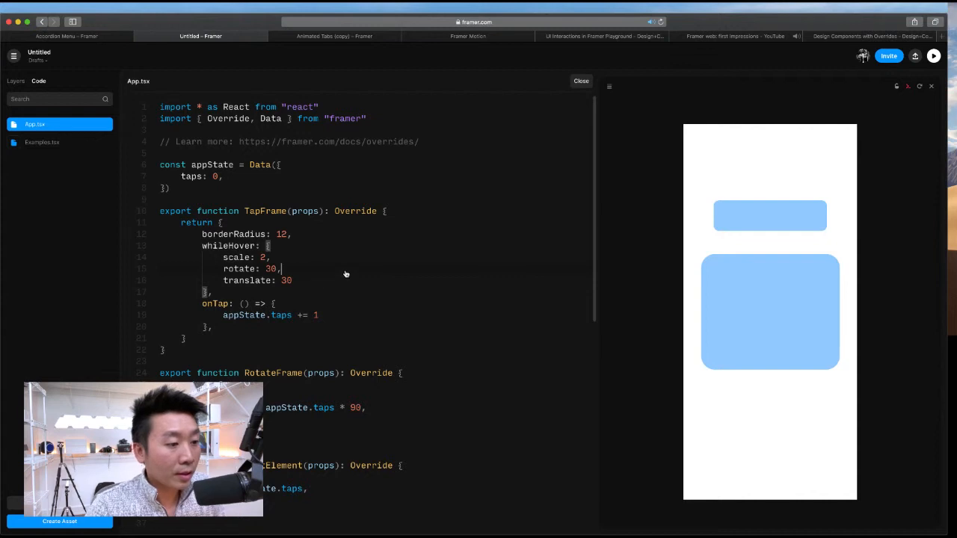
{"action": "left_click", "coordinate": [409, 293]}
{"action": "left_click", "coordinate": [398, 281]}
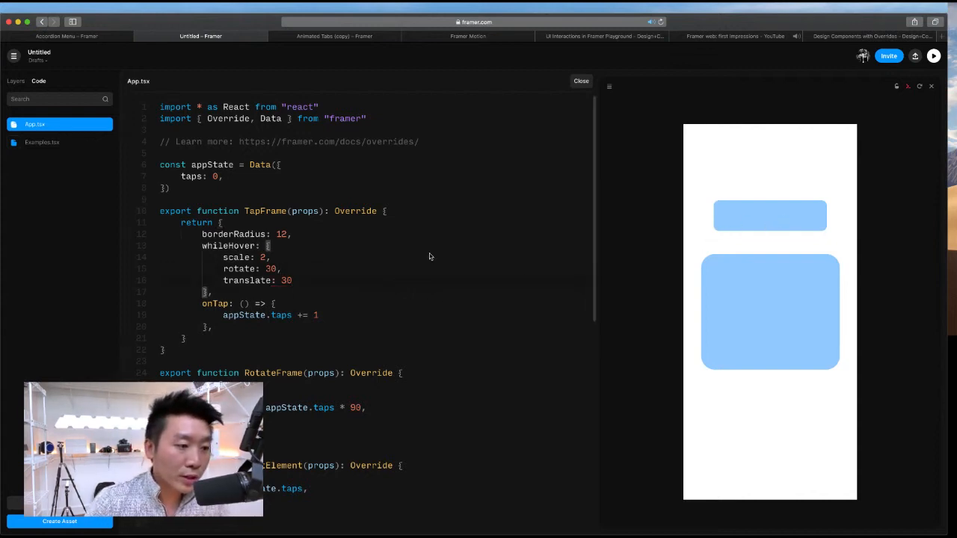
Step: Change the translate property in the whileHover block to translateY
{"action": "left_click", "coordinate": [273, 282]}
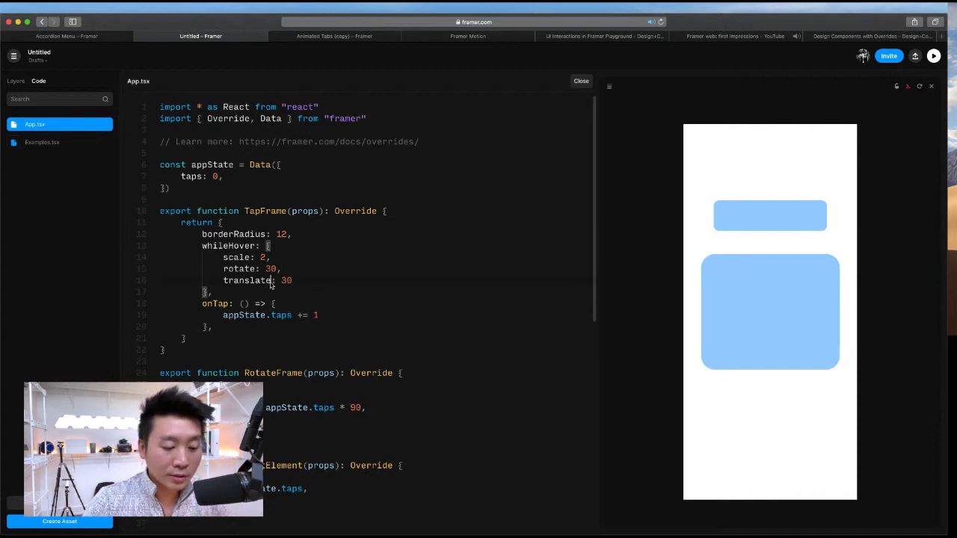
{"action": "type", "text": "Y"}
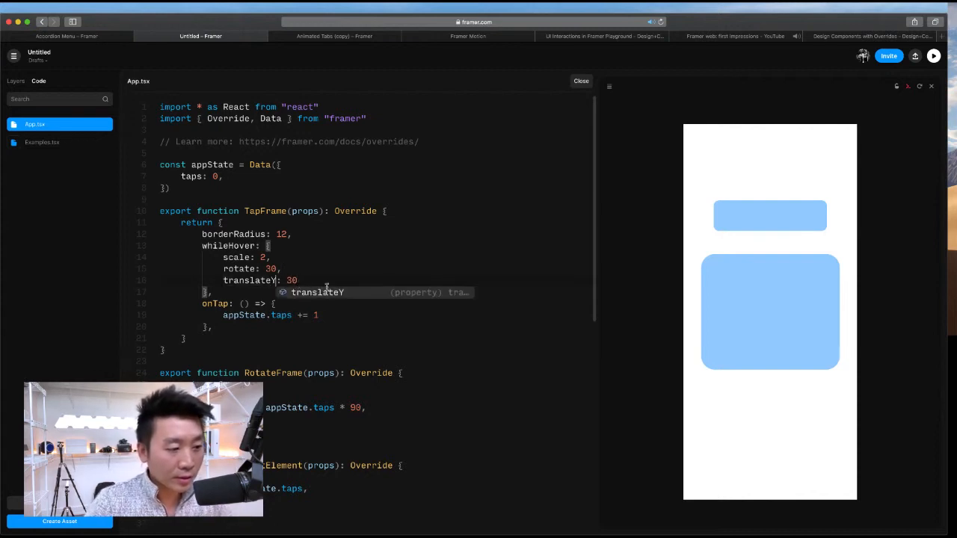
{"action": "key", "text": "Escape"}
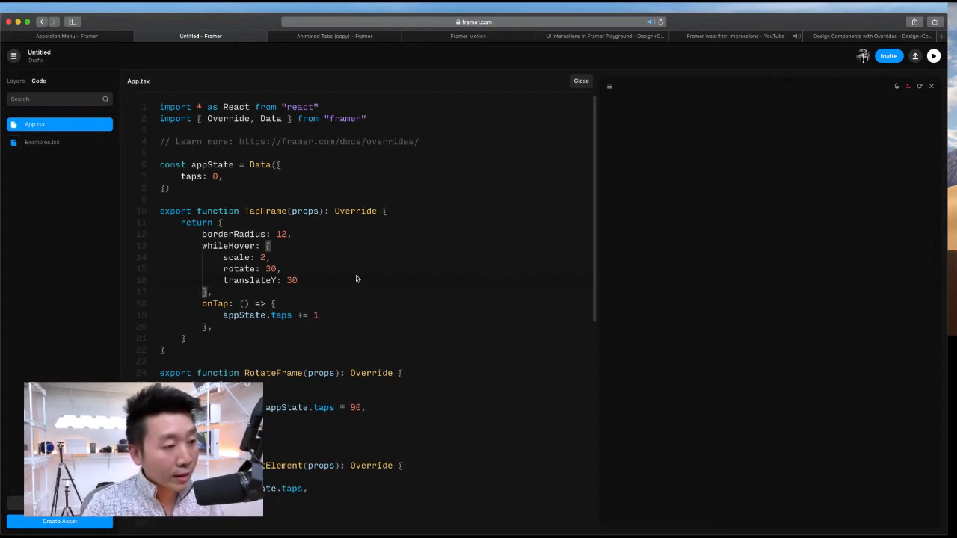
{"action": "left_click", "coordinate": [326, 280]}
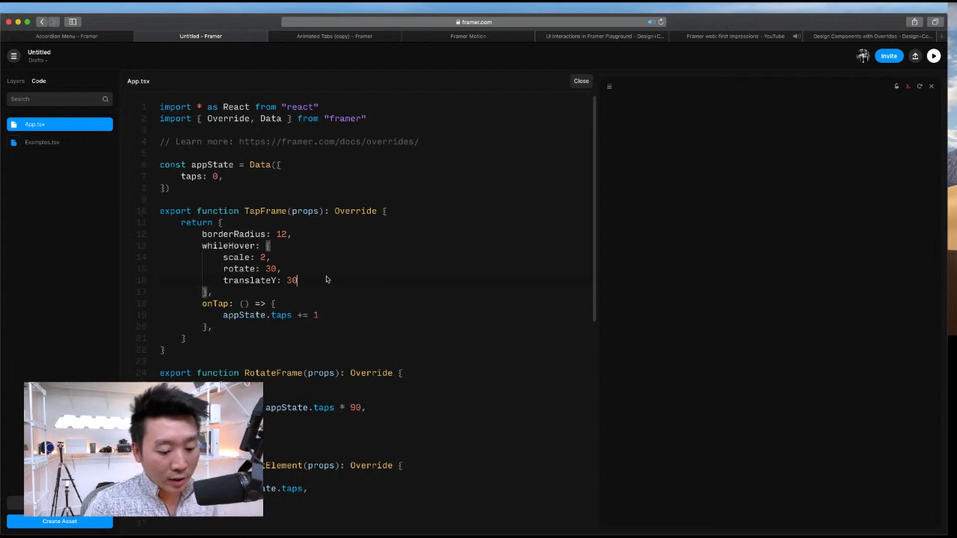
Step: Reload the project, select the small upper frame on the canvas and try its hover effect in the preview
{"action": "key", "text": "super+r"}
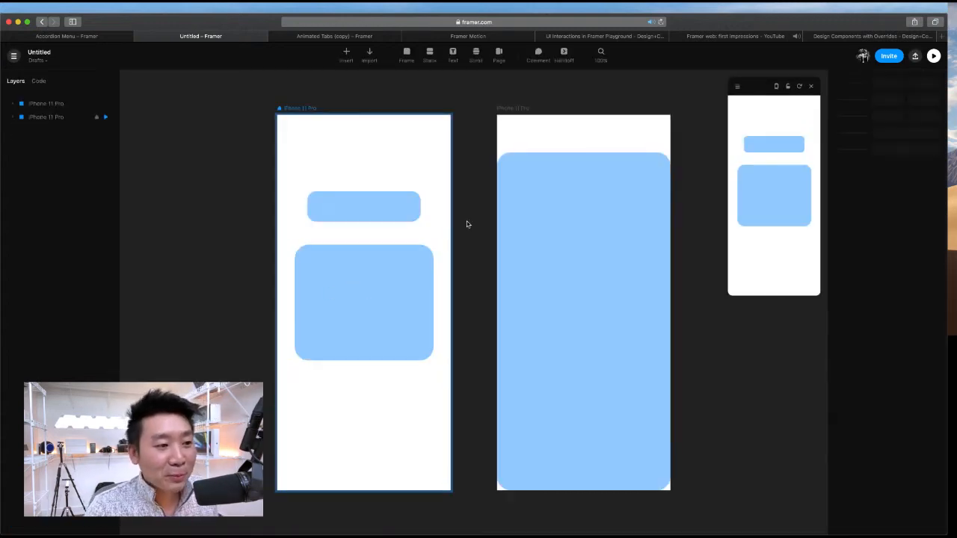
{"action": "left_click", "coordinate": [407, 215]}
{"action": "left_click", "coordinate": [770, 144]}
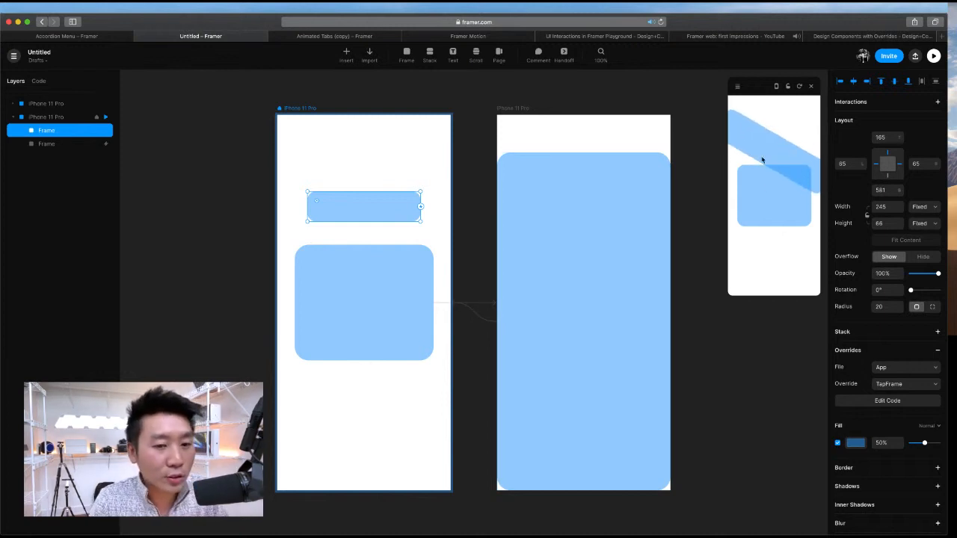
{"action": "left_click", "coordinate": [763, 159]}
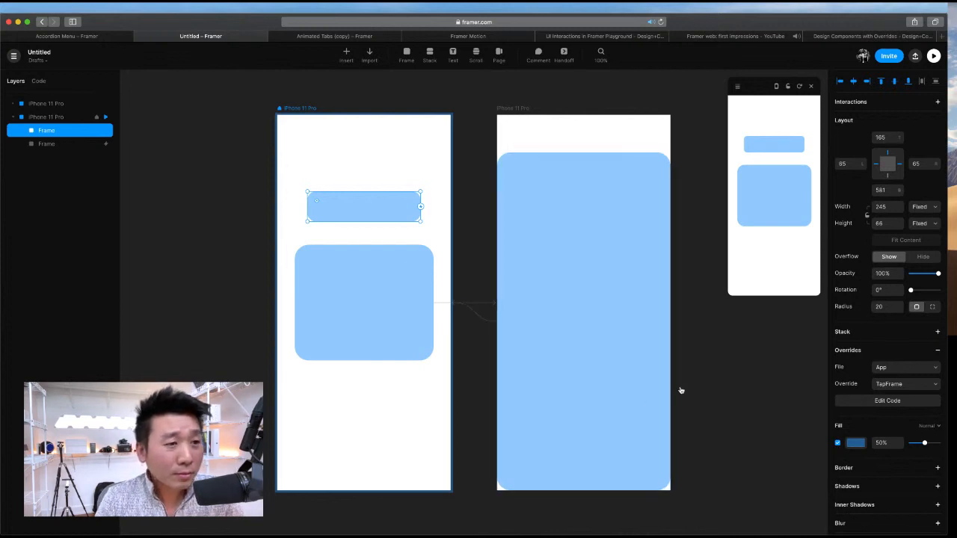
Step: Deselect the frame and reopen the App.tsx override file in the code editor
{"action": "scroll", "coordinate": [680, 389], "scroll_direction": "left", "scroll_amount": 2}
{"action": "scroll", "coordinate": [572, 288], "scroll_direction": "right", "scroll_amount": 2}
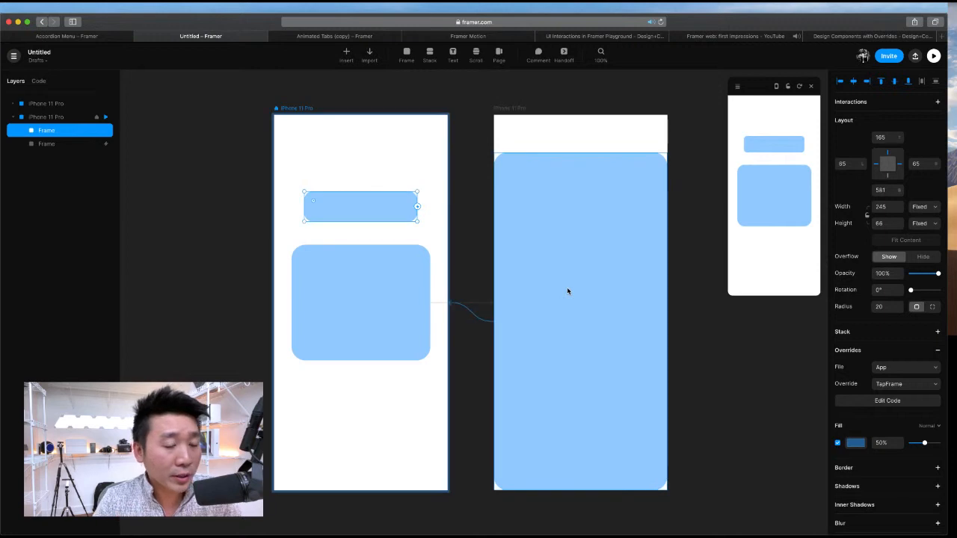
{"action": "left_click", "coordinate": [473, 276]}
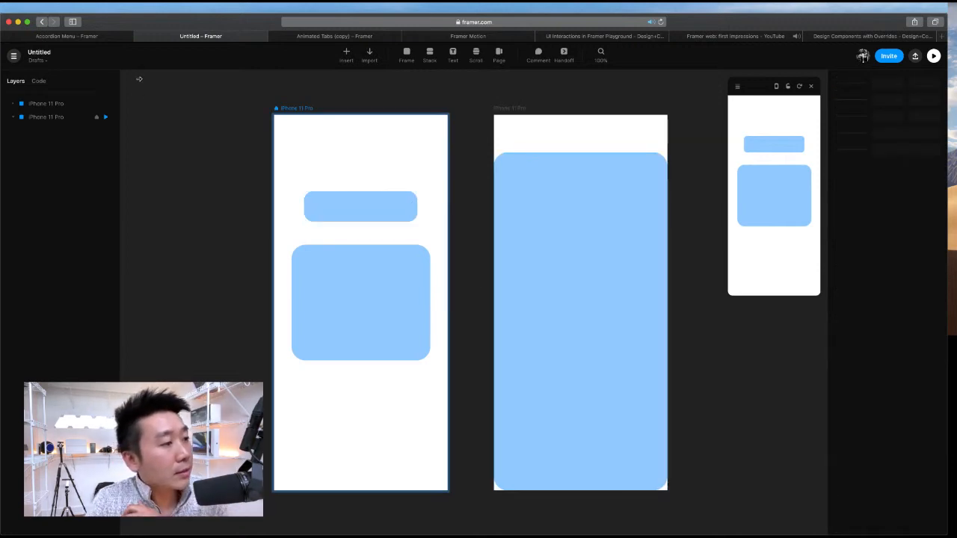
{"action": "left_click", "coordinate": [39, 81]}
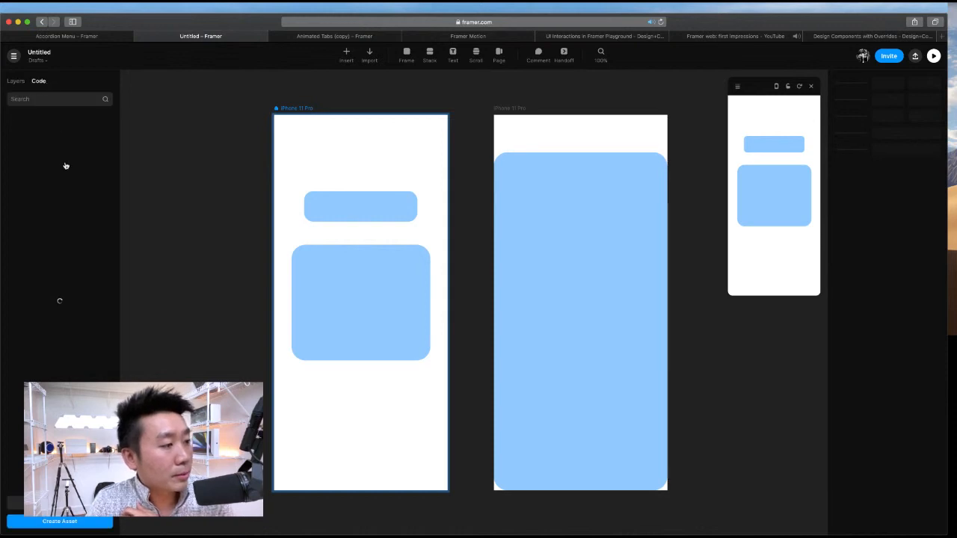
{"action": "left_click", "coordinate": [52, 127]}
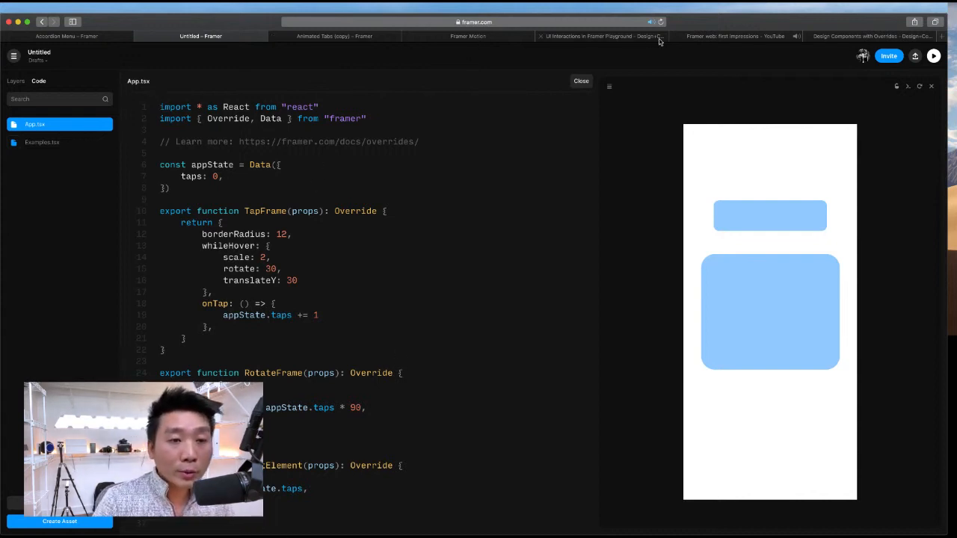
Step: Switch to the designcode.io course on UI Interactions in Framer Playground and page through its next three chapters
{"action": "left_click", "coordinate": [583, 36]}
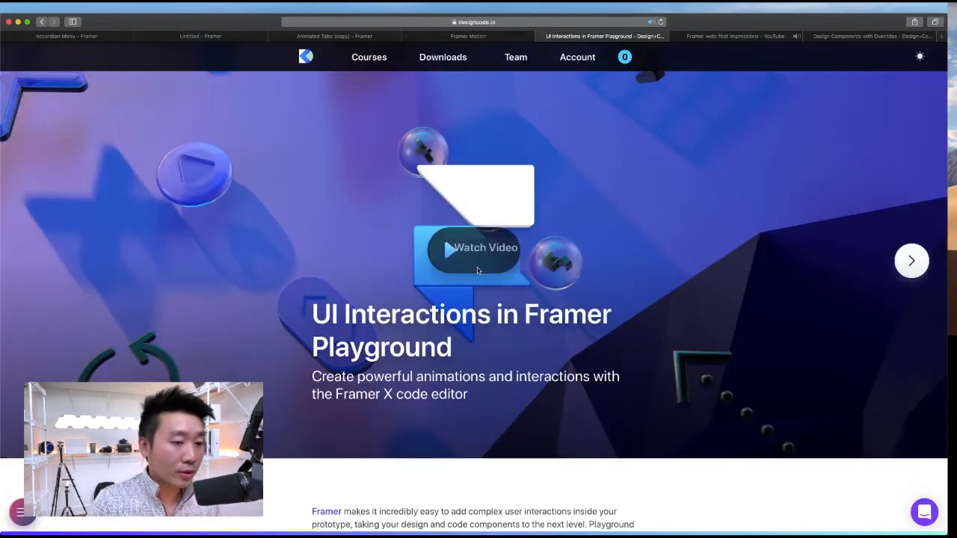
{"action": "scroll", "coordinate": [621, 374], "scroll_direction": "down", "scroll_amount": 10}
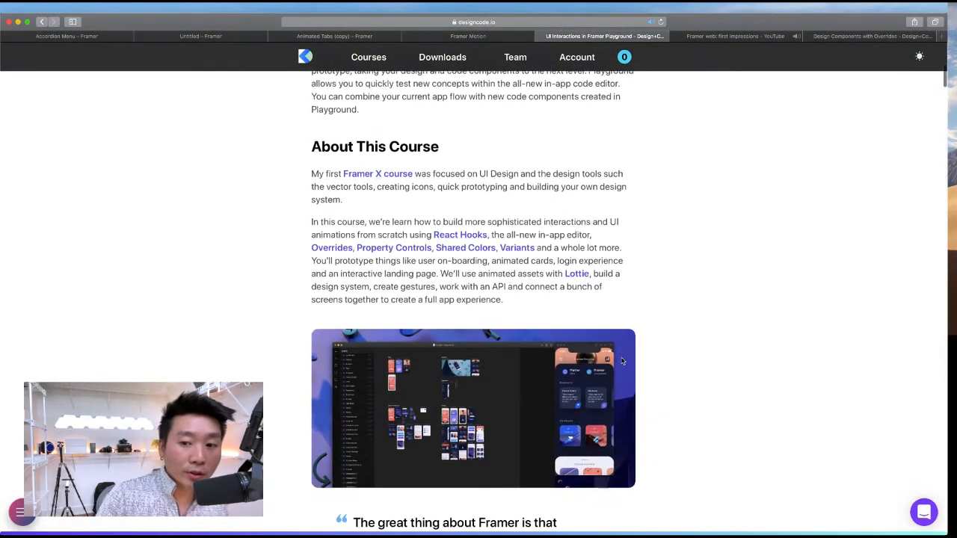
{"action": "scroll", "coordinate": [649, 278], "scroll_direction": "up", "scroll_amount": 10}
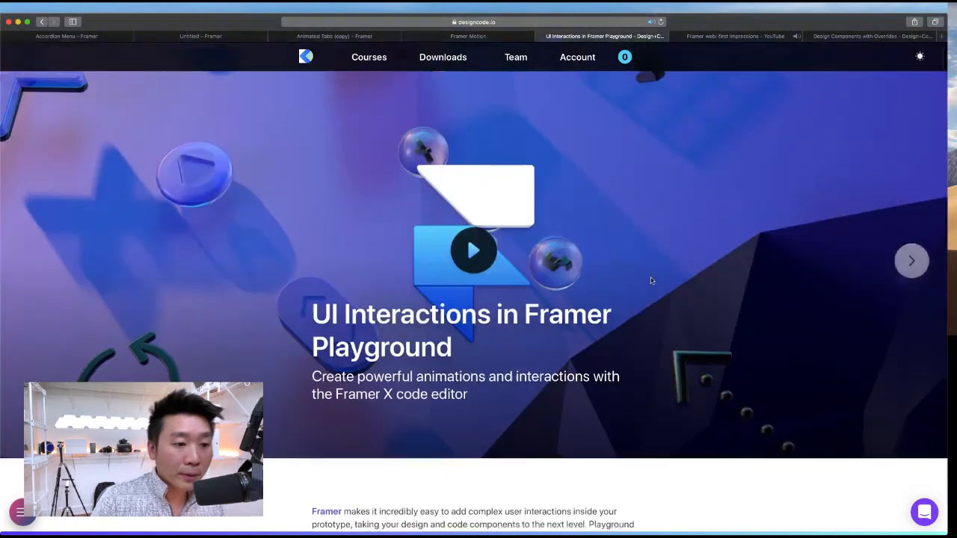
{"action": "scroll", "coordinate": [430, 290], "scroll_direction": "down", "scroll_amount": 2}
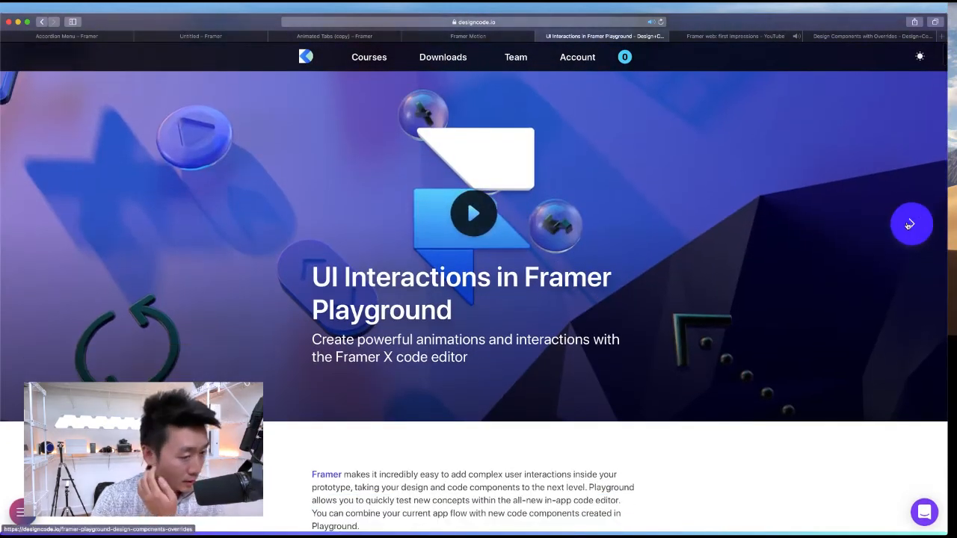
{"action": "left_click", "coordinate": [905, 225]}
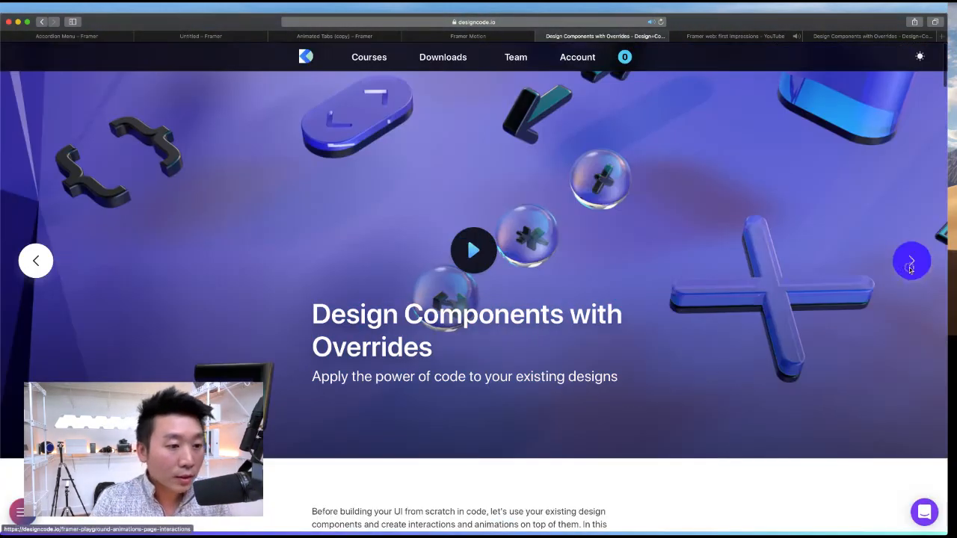
{"action": "left_click", "coordinate": [912, 260]}
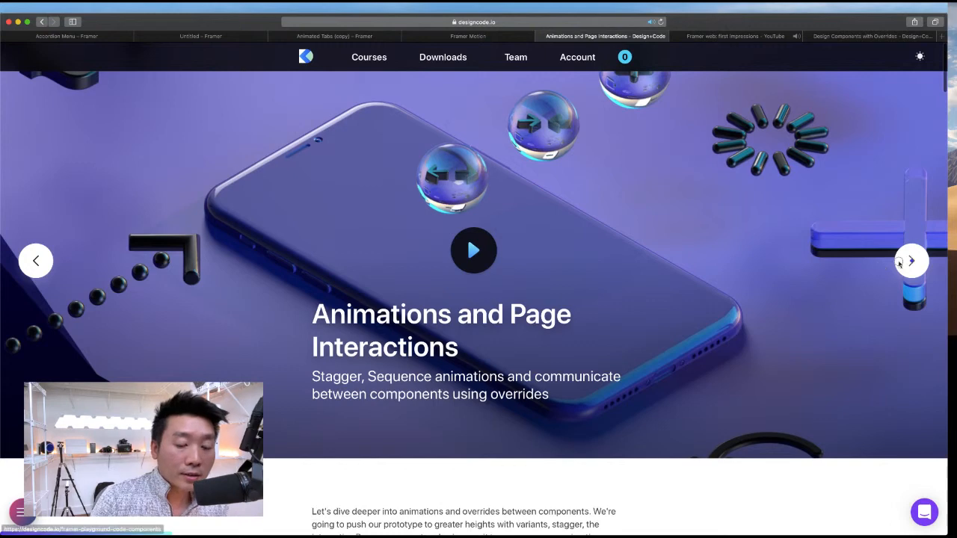
{"action": "left_click", "coordinate": [911, 260]}
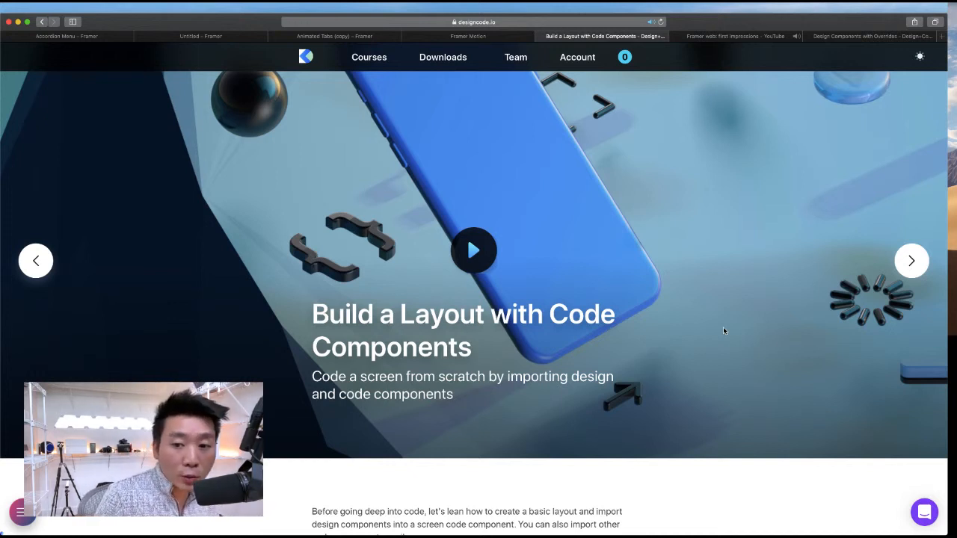
Step: View the Framer Motion page, then the Animated Tabs (copy) project's screens at 100% zoom
{"action": "left_click", "coordinate": [468, 36]}
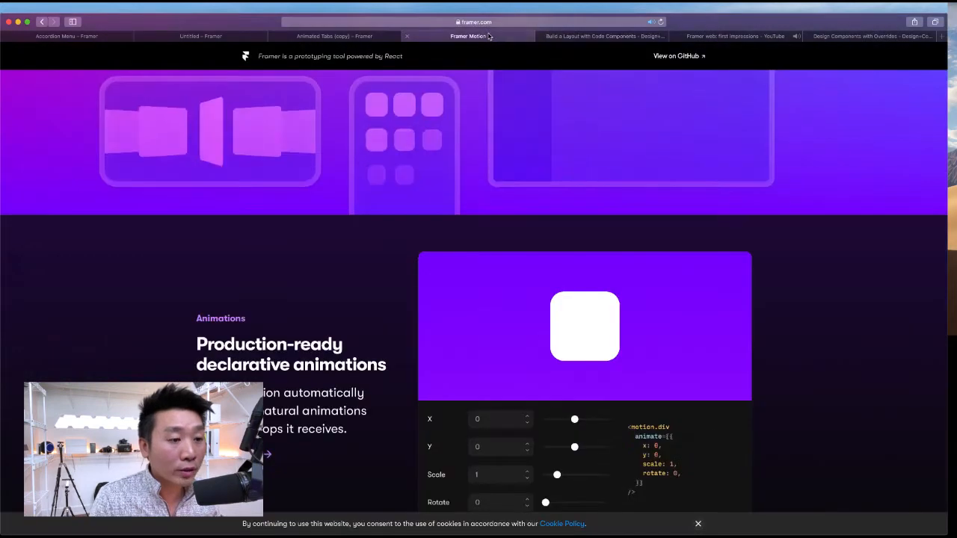
{"action": "left_click", "coordinate": [329, 38]}
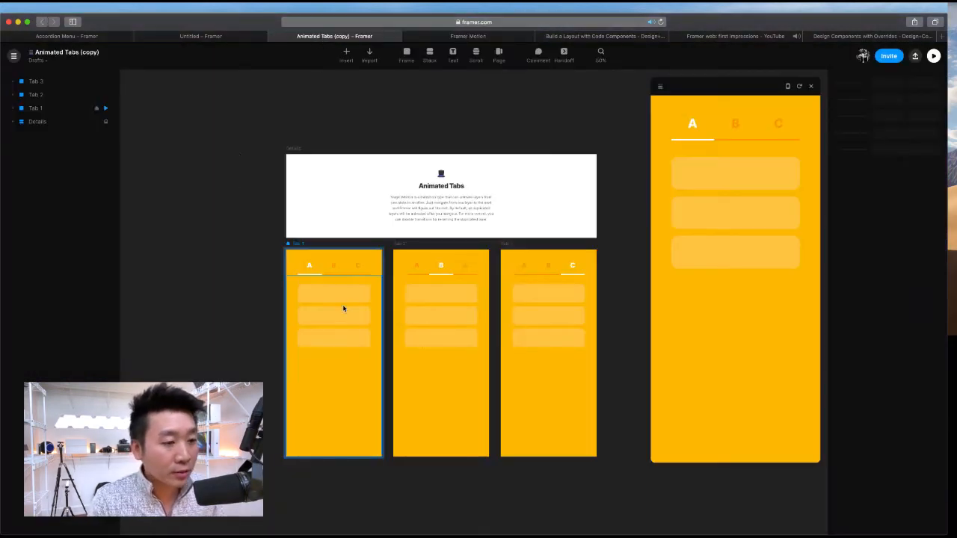
{"action": "key", "text": "super+0"}
{"action": "scroll", "coordinate": [351, 305], "scroll_direction": "left", "scroll_amount": 3}
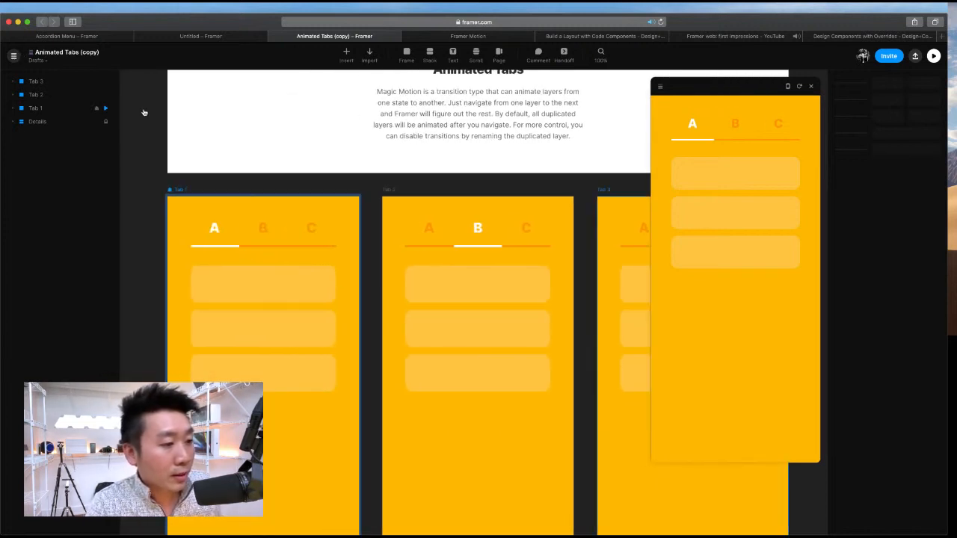
{"action": "scroll", "coordinate": [235, 235], "scroll_direction": "left", "scroll_amount": 2}
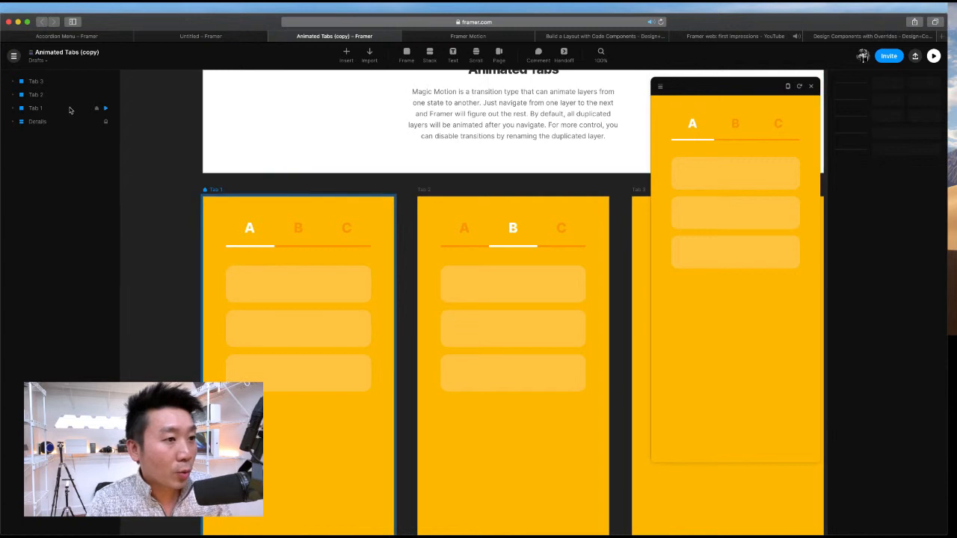
Step: Return to the Untitled project's canvas and inspect the Tap transitions of the large frames on both screens
{"action": "left_click", "coordinate": [199, 39]}
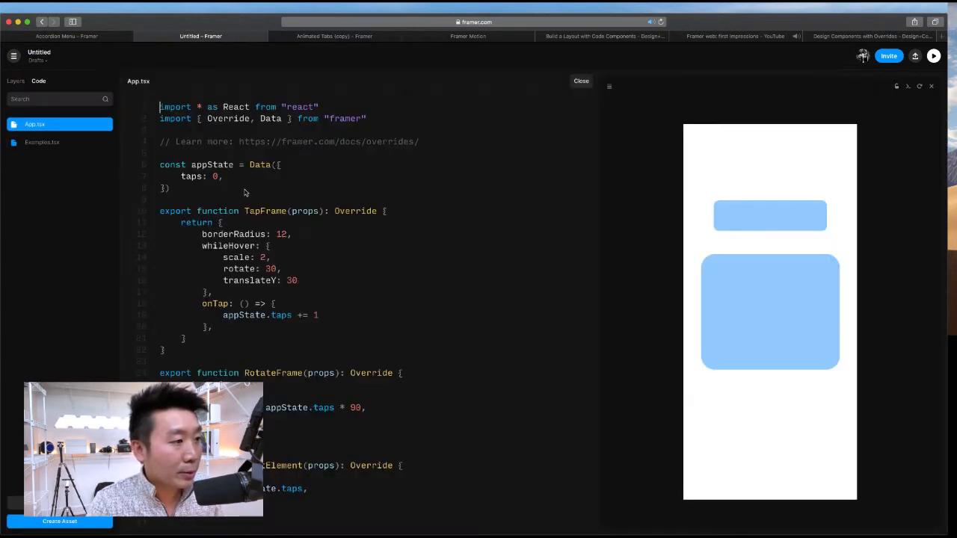
{"action": "left_click", "coordinate": [15, 81]}
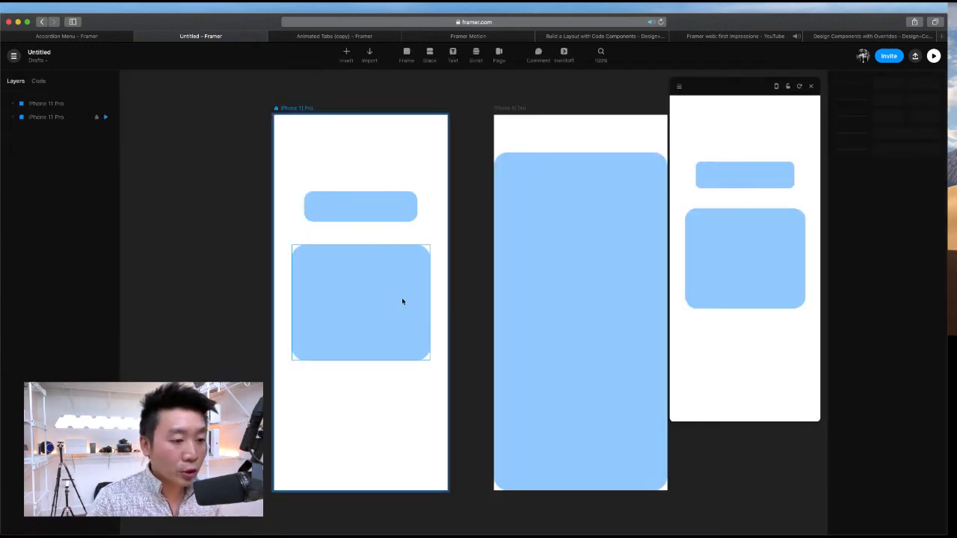
{"action": "left_click", "coordinate": [326, 317]}
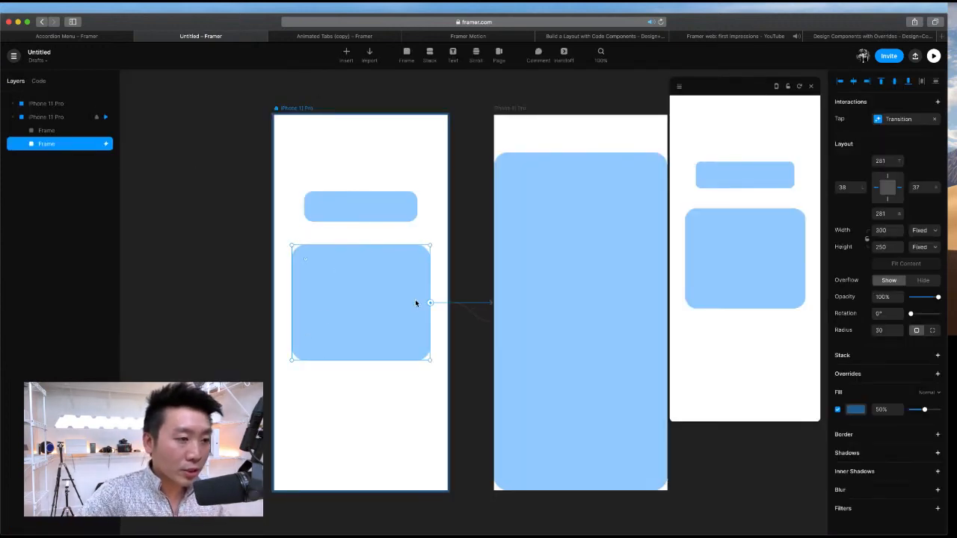
{"action": "left_click", "coordinate": [609, 239]}
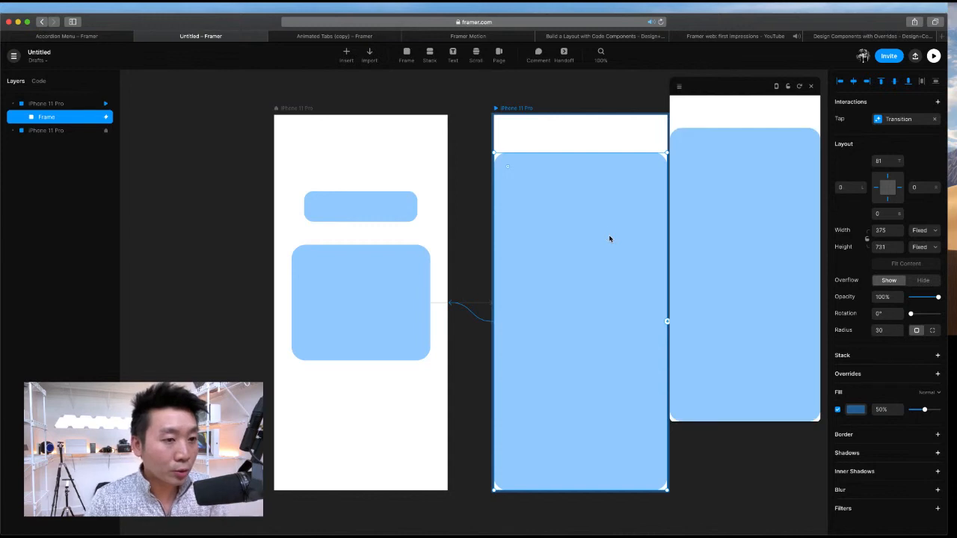
{"action": "left_click", "coordinate": [474, 148]}
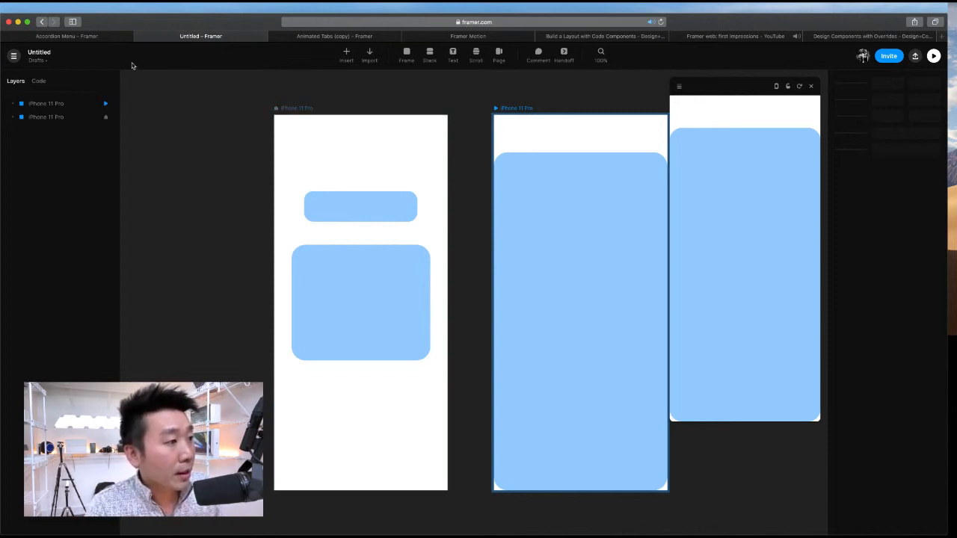
Step: Leave the Untitled project and go back to the overview of recent projects
{"action": "left_click", "coordinate": [15, 60]}
{"action": "left_click", "coordinate": [32, 82]}
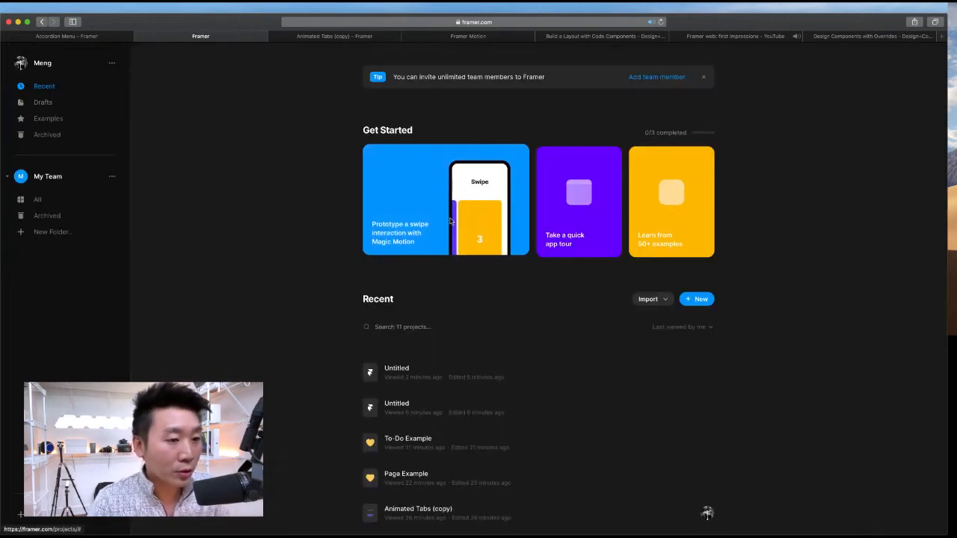
Step: Open the Get Started guide on prototyping a swipe interaction with Magic Motion, view its video, and return to the projects overview
{"action": "left_click", "coordinate": [451, 221]}
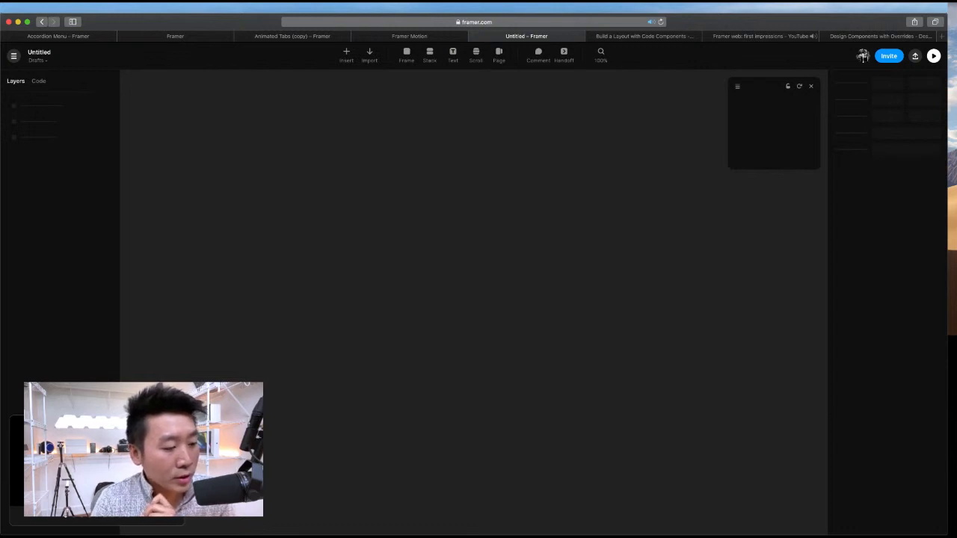
{"action": "left_click", "coordinate": [97, 463]}
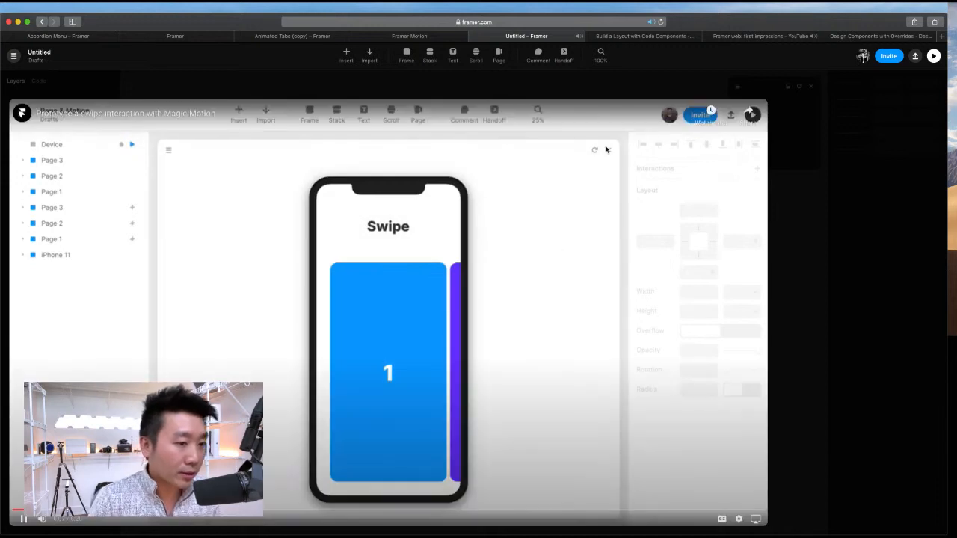
{"action": "left_click", "coordinate": [781, 184]}
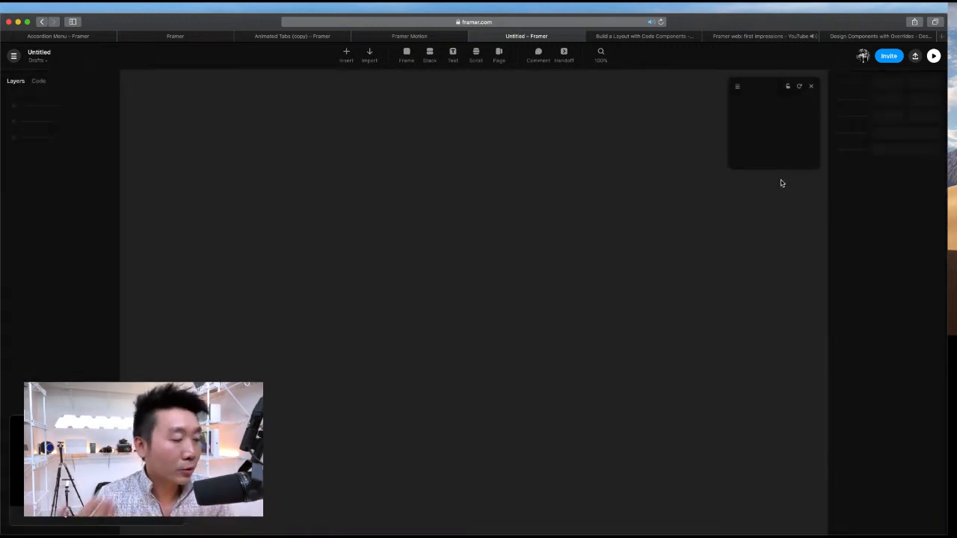
{"action": "left_click", "coordinate": [13, 55]}
{"action": "left_click", "coordinate": [29, 80]}
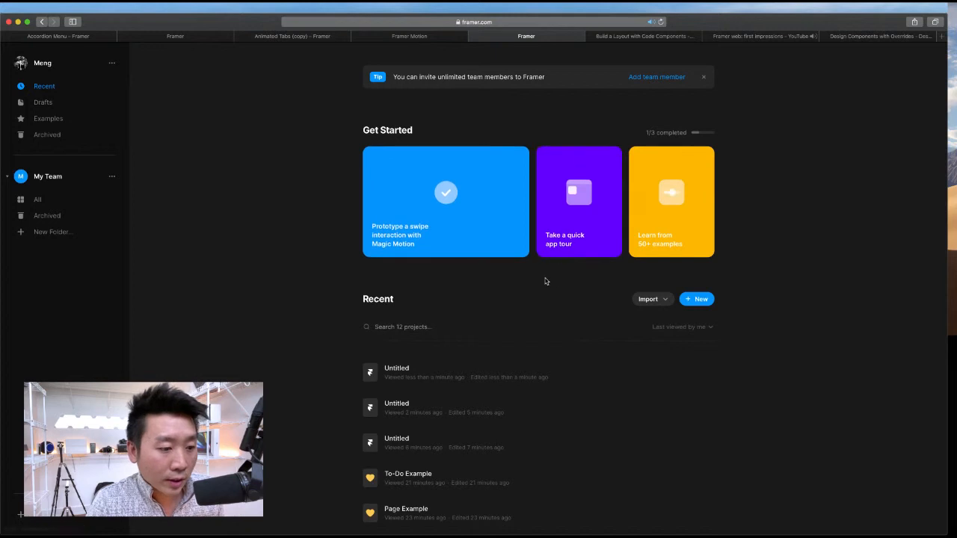
Step: Browse the Examples collection and open the Card List project from the Magic Motion section
{"action": "scroll", "coordinate": [546, 281], "scroll_direction": "down", "scroll_amount": 5}
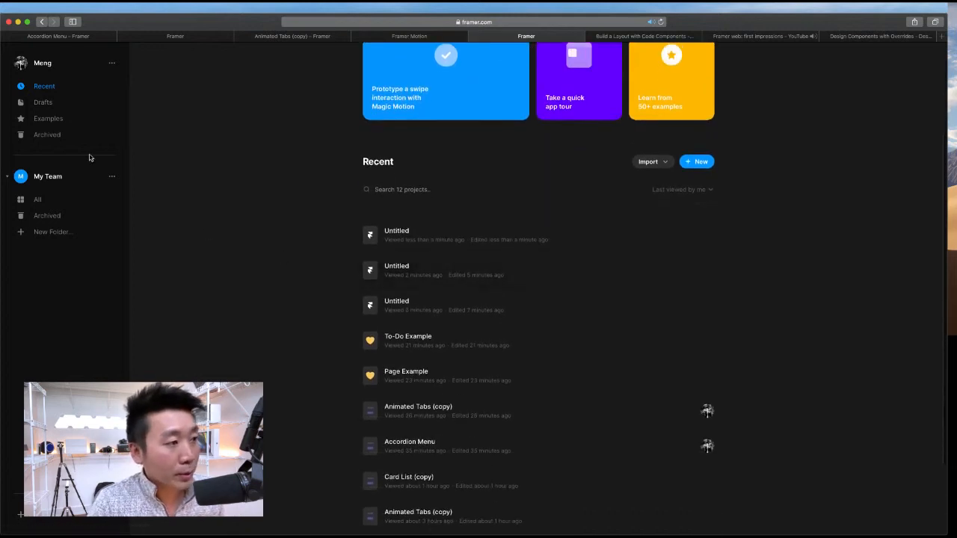
{"action": "left_click", "coordinate": [48, 120]}
{"action": "scroll", "coordinate": [282, 256], "scroll_direction": "down", "scroll_amount": 1}
{"action": "scroll", "coordinate": [299, 299], "scroll_direction": "up", "scroll_amount": 2}
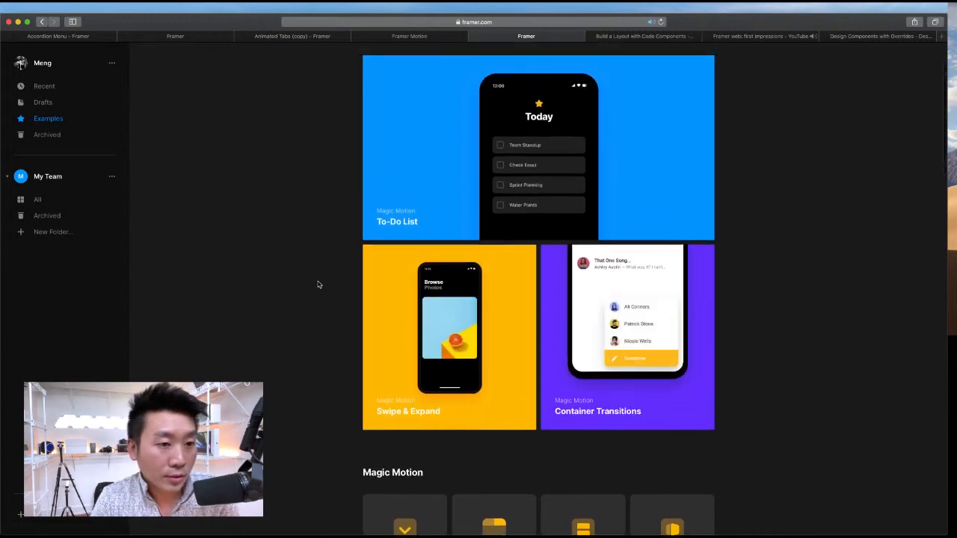
{"action": "scroll", "coordinate": [307, 314], "scroll_direction": "down", "scroll_amount": 8}
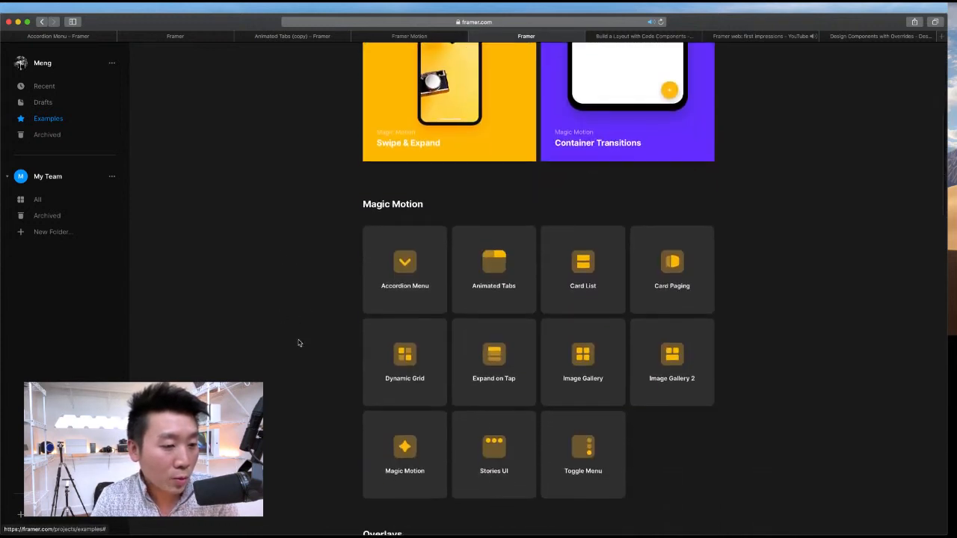
{"action": "scroll", "coordinate": [297, 343], "scroll_direction": "up", "scroll_amount": 1}
{"action": "left_click", "coordinate": [398, 317]}
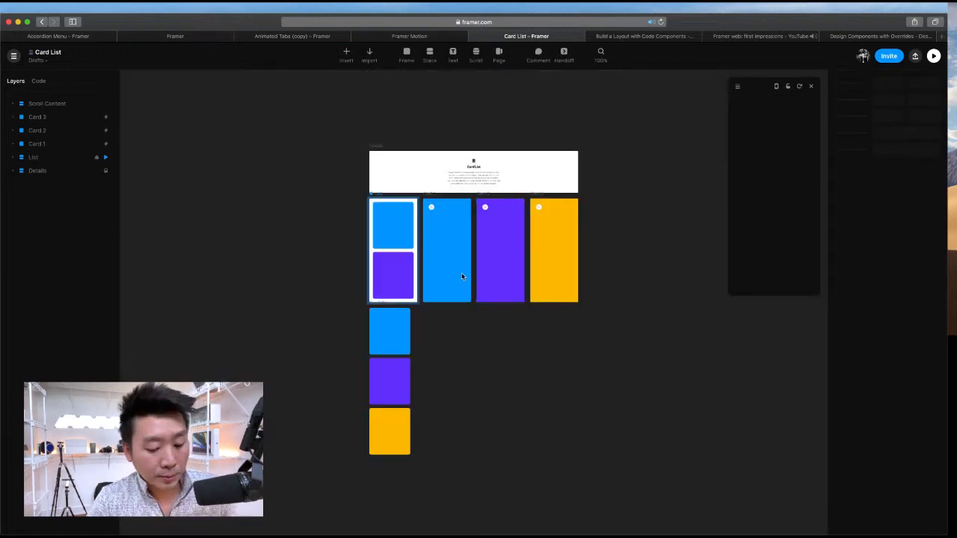
Step: Inspect the properties of the List screen and of its nested Scroll layer on the Card List canvas
{"action": "scroll", "coordinate": [462, 276], "scroll_direction": "up", "scroll_amount": 5}
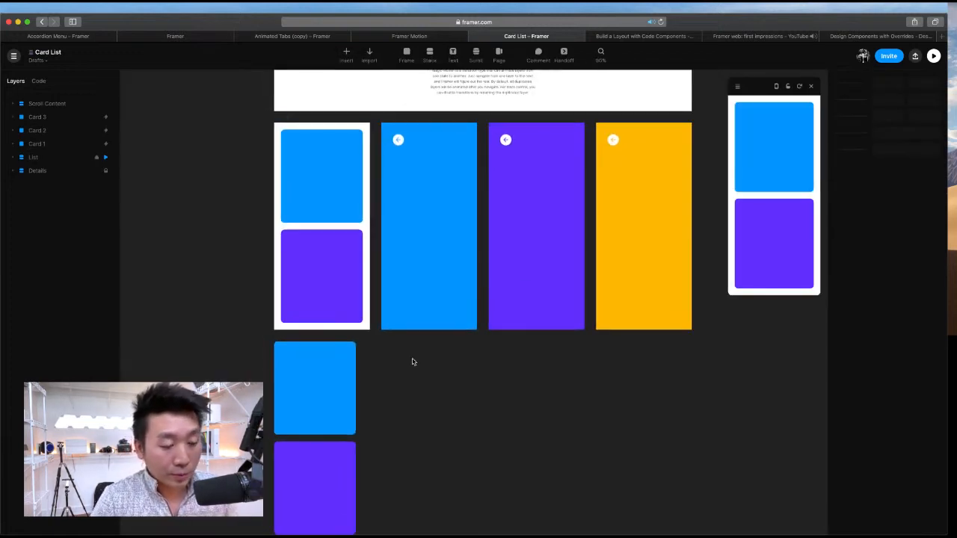
{"action": "scroll", "coordinate": [430, 366], "scroll_direction": "up", "scroll_amount": 2}
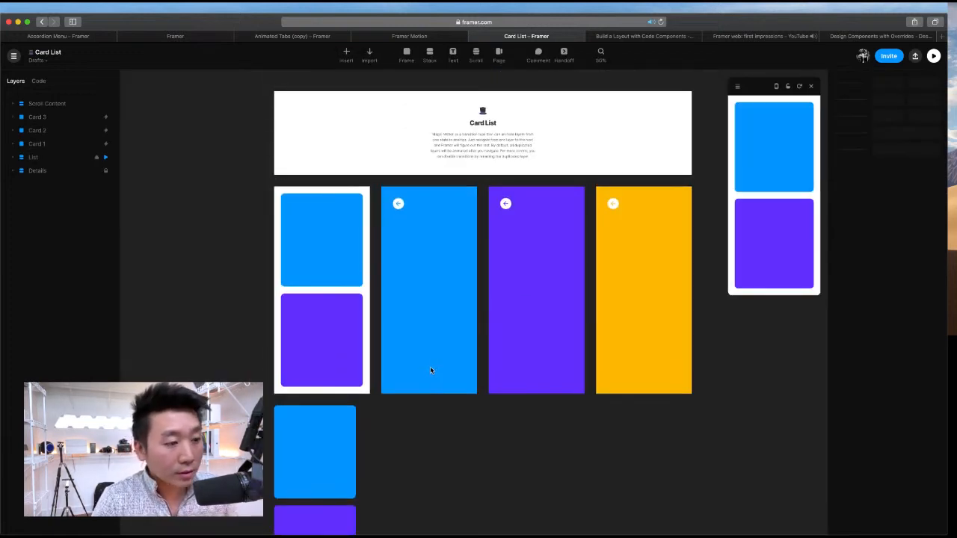
{"action": "left_click", "coordinate": [304, 207]}
{"action": "left_click", "coordinate": [36, 158]}
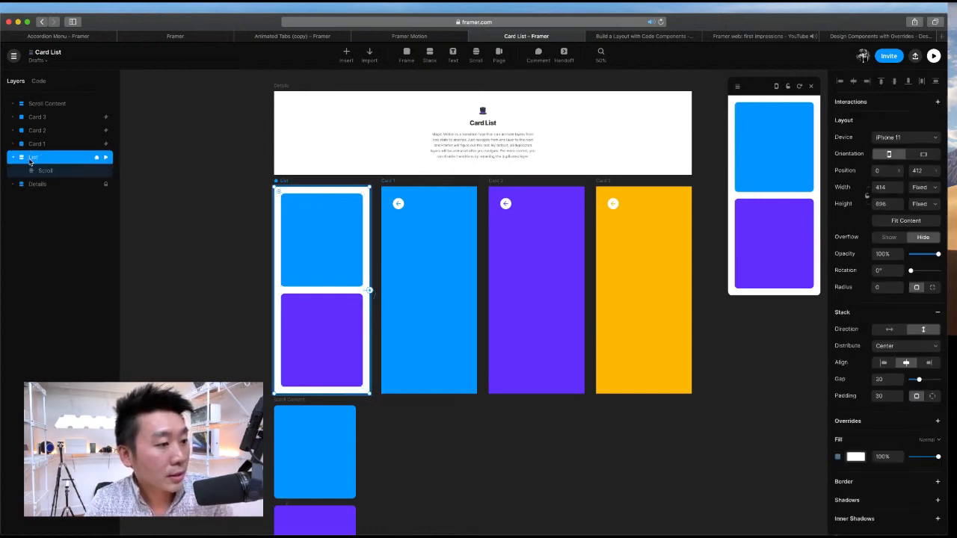
{"action": "left_click", "coordinate": [53, 171]}
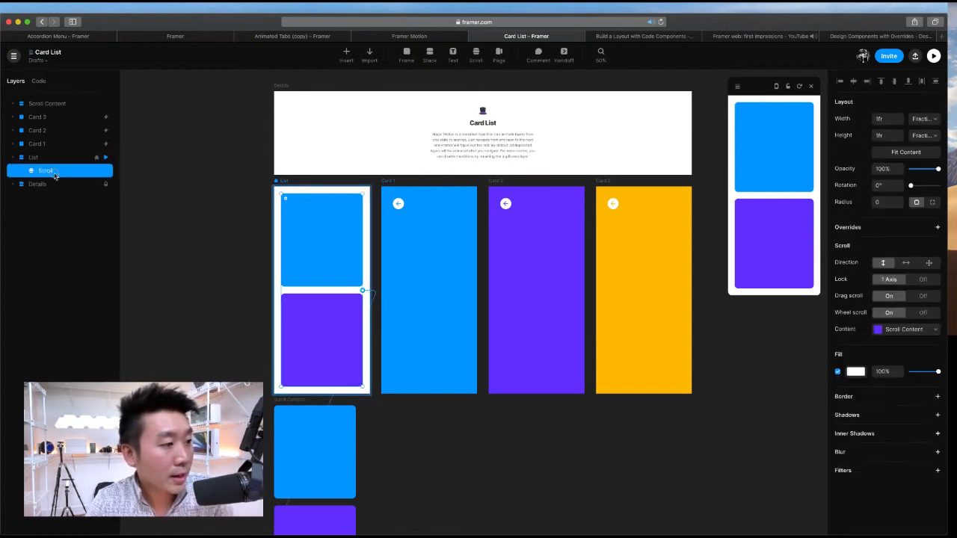
Step: Inspect the Tap transition that links the blue Card 1 in Scroll Content to its full-screen card
{"action": "scroll", "coordinate": [319, 252], "scroll_direction": "down", "scroll_amount": 5}
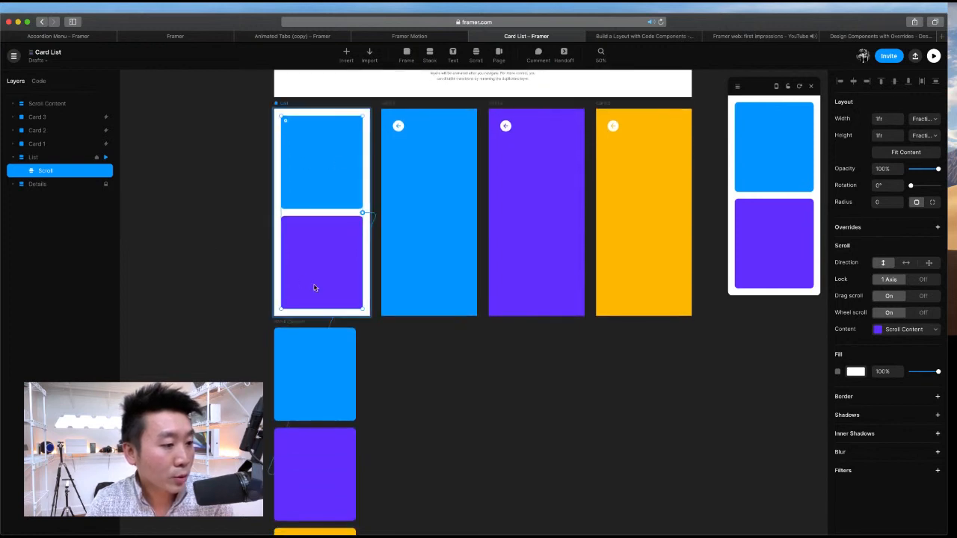
{"action": "left_click", "coordinate": [284, 248]}
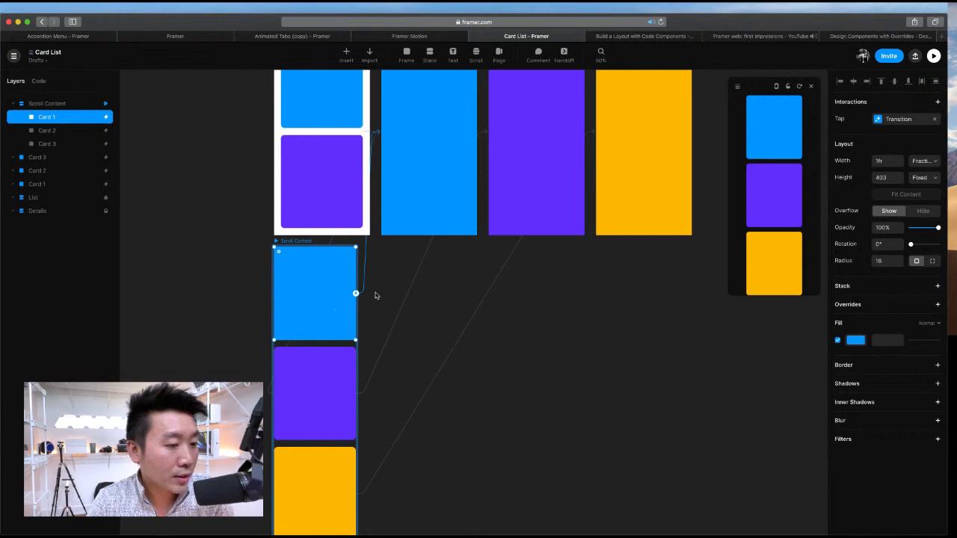
{"action": "scroll", "coordinate": [357, 295], "scroll_direction": "up", "scroll_amount": 2}
{"action": "scroll", "coordinate": [422, 144], "scroll_direction": "up", "scroll_amount": 1}
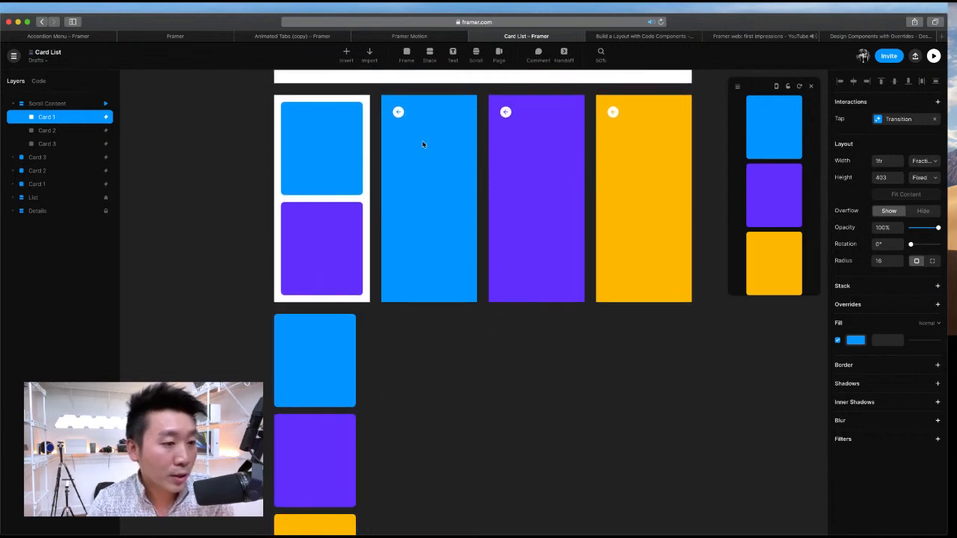
Step: Enlarge the preview window, show the List screen in it, and scroll through its cards
{"action": "left_click_drag", "start_coordinate": [730, 297], "coordinate": [590, 528]}
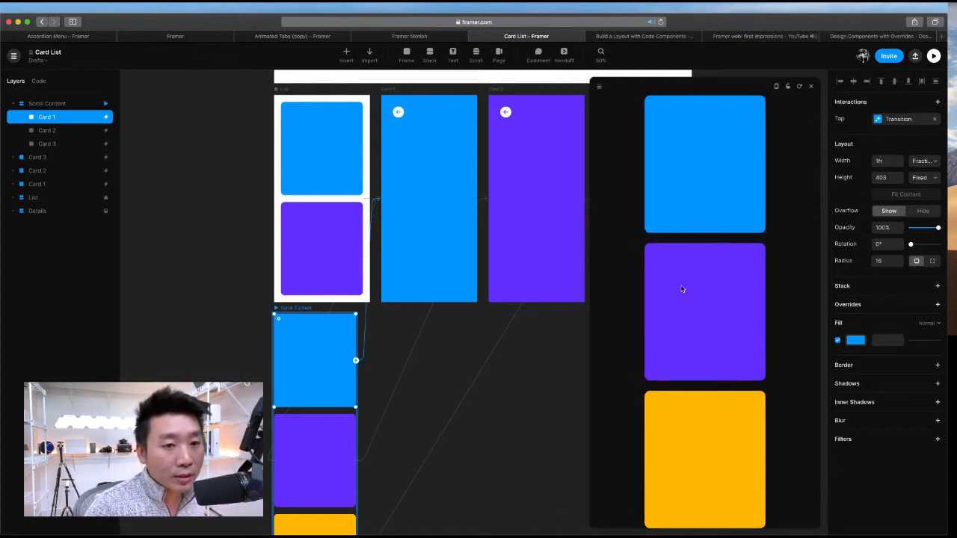
{"action": "left_click", "coordinate": [282, 92]}
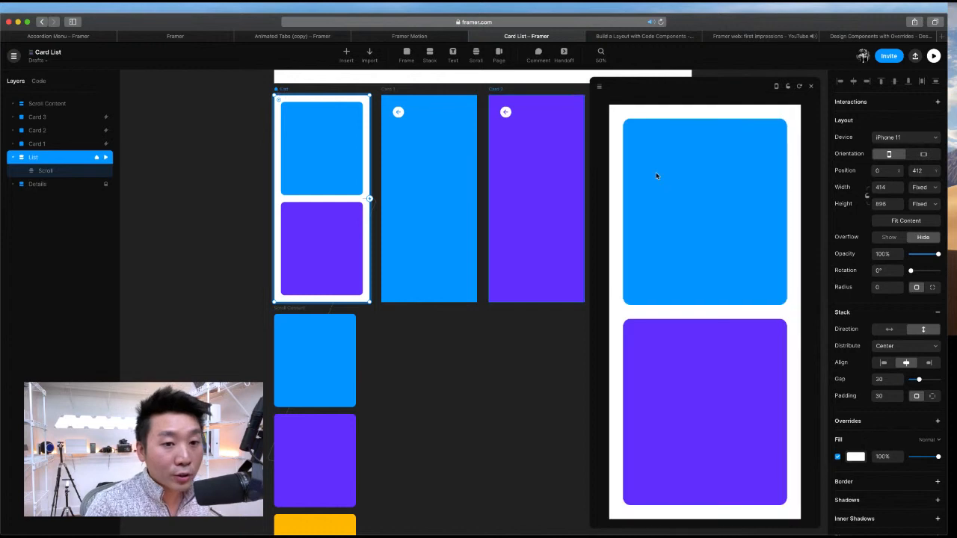
{"action": "left_click_drag", "start_coordinate": [700, 421], "coordinate": [678, 243]}
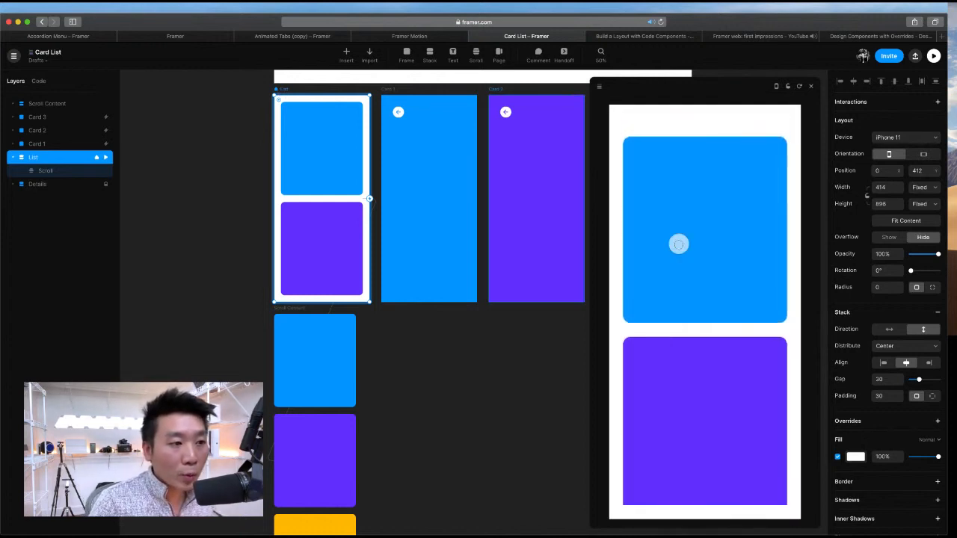
{"action": "scroll", "coordinate": [275, 91], "scroll_direction": "up", "scroll_amount": 1}
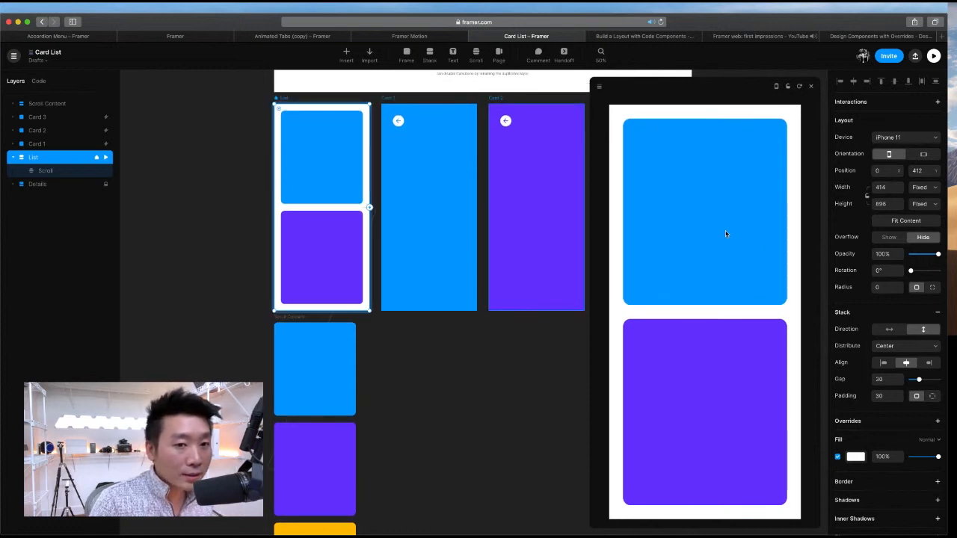
{"action": "scroll", "coordinate": [658, 299], "scroll_direction": "down", "scroll_amount": 5}
{"action": "scroll", "coordinate": [670, 298], "scroll_direction": "up", "scroll_amount": 3}
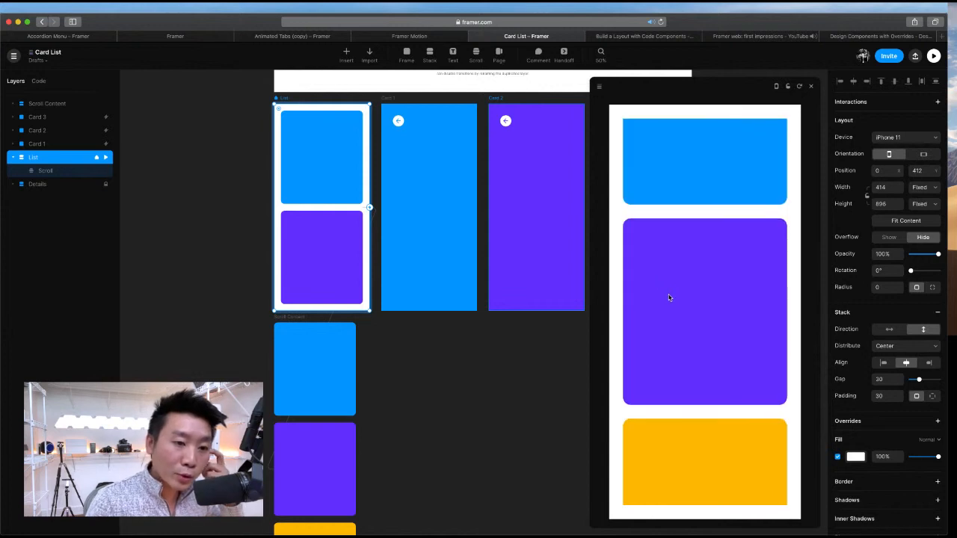
{"action": "scroll", "coordinate": [681, 291], "scroll_direction": "down", "scroll_amount": 3}
{"action": "left_click", "coordinate": [680, 278]}
{"action": "scroll", "coordinate": [816, 349], "scroll_direction": "down", "scroll_amount": 1}
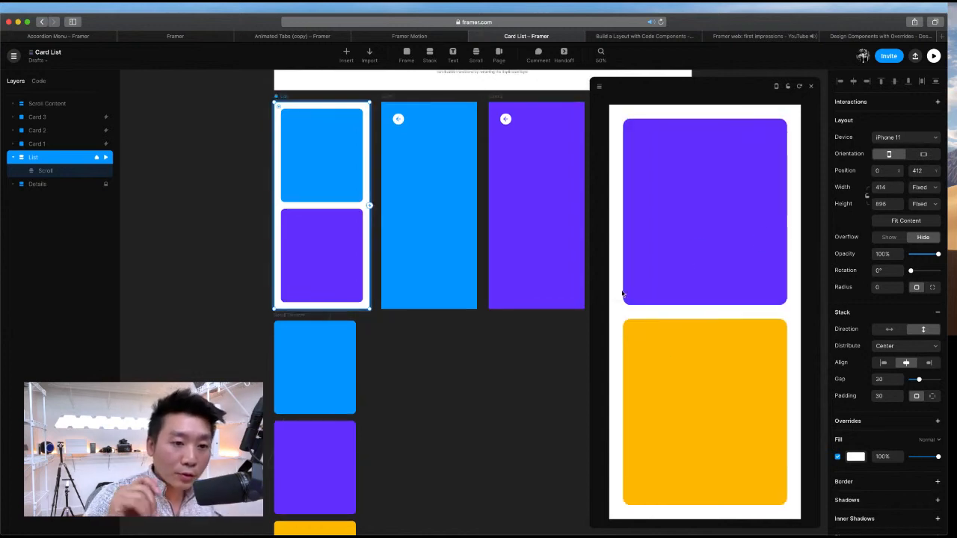
{"action": "scroll", "coordinate": [628, 297], "scroll_direction": "up", "scroll_amount": 2}
Step: Test the tap transitions of the purple and yellow cards in the preview by expanding and collapsing them
{"action": "left_click", "coordinate": [704, 269]}
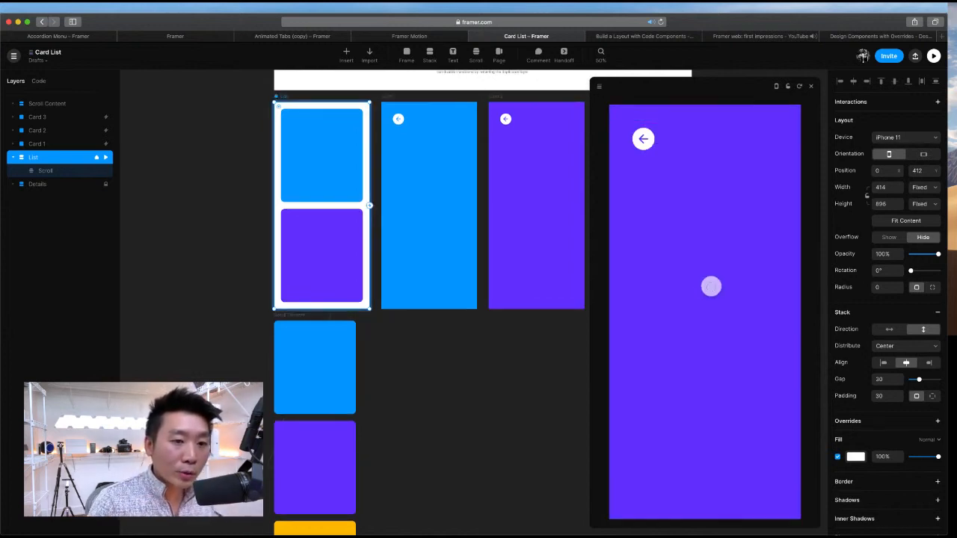
{"action": "left_click", "coordinate": [647, 145]}
{"action": "left_click", "coordinate": [703, 244]}
{"action": "left_click", "coordinate": [712, 241]}
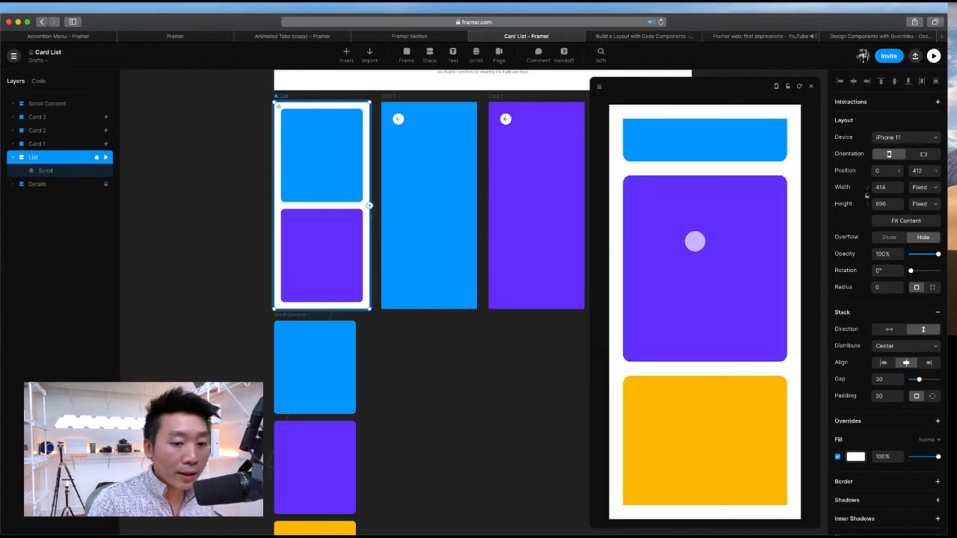
{"action": "left_click", "coordinate": [671, 472]}
{"action": "left_click", "coordinate": [687, 282]}
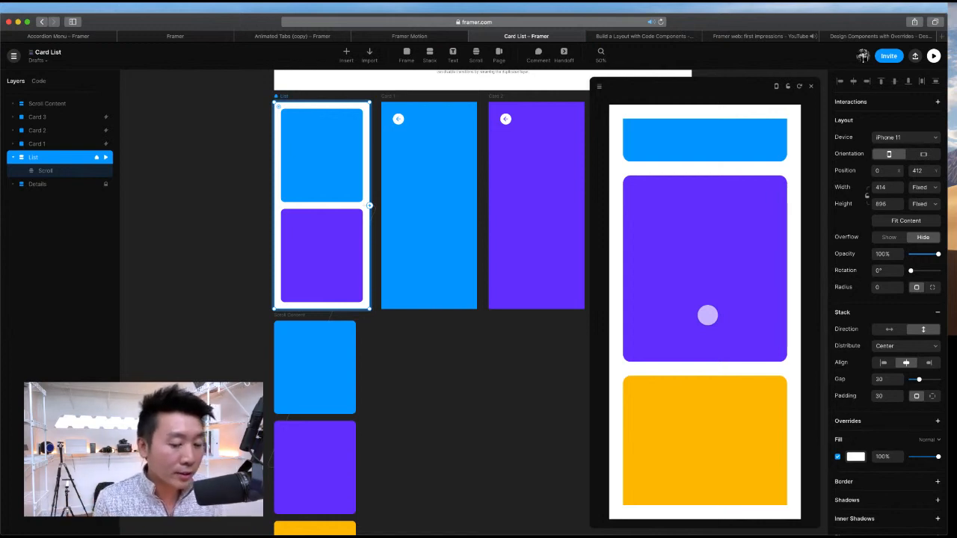
{"action": "left_click", "coordinate": [711, 237]}
{"action": "left_click", "coordinate": [710, 266]}
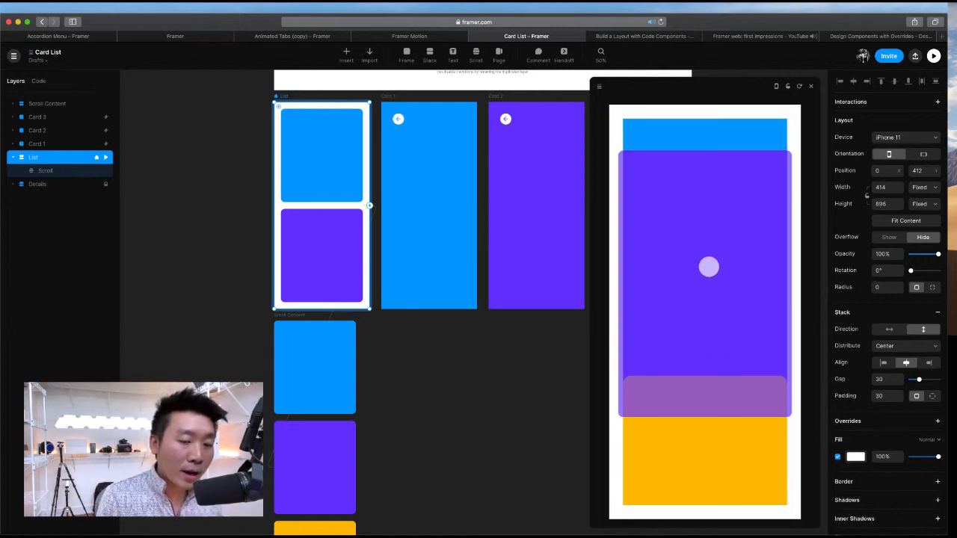
Step: Test the blue card's tap transition repeatedly in the preview, and scroll the list down to the yellow card
{"action": "scroll", "coordinate": [708, 266], "scroll_direction": "up", "scroll_amount": 3}
{"action": "left_click", "coordinate": [731, 238]}
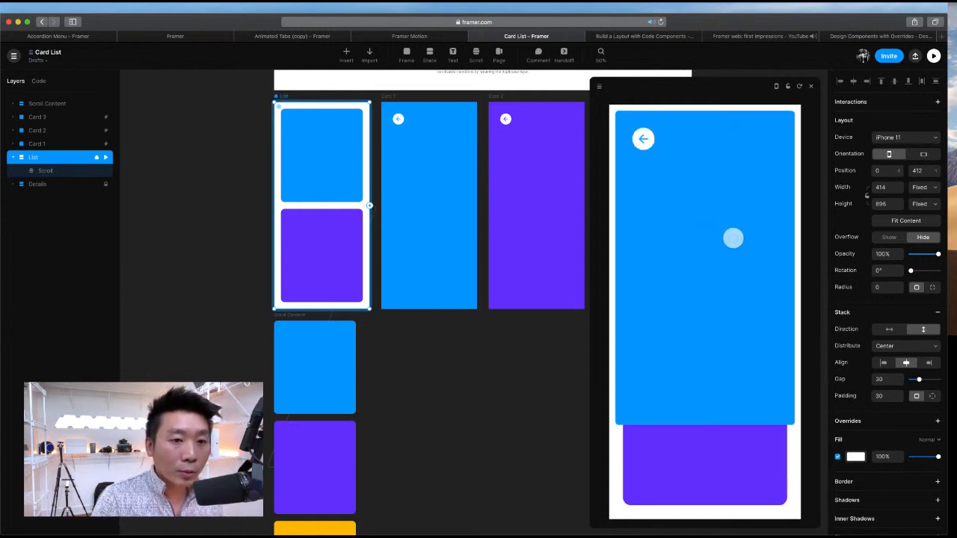
{"action": "left_click", "coordinate": [643, 143]}
{"action": "left_click", "coordinate": [667, 168]}
{"action": "left_click", "coordinate": [690, 175]}
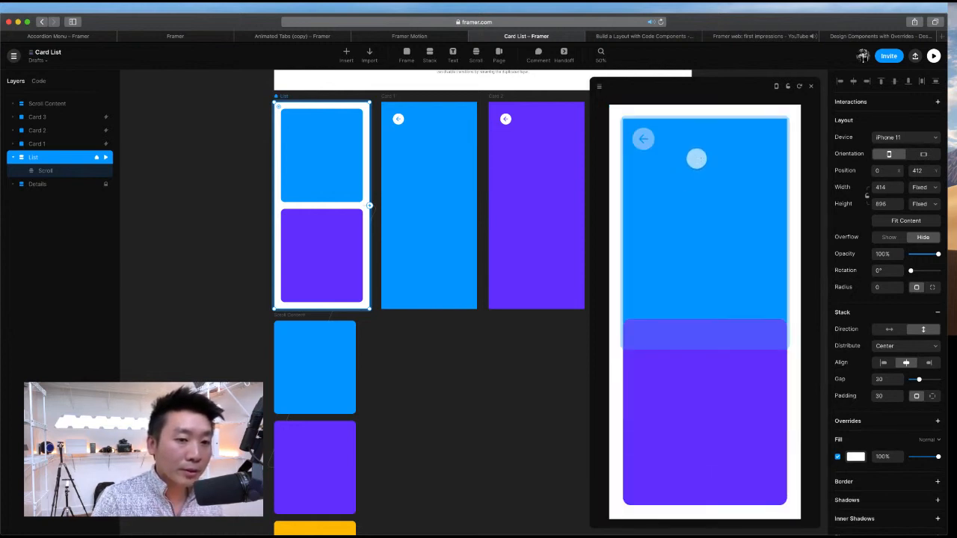
{"action": "left_click", "coordinate": [698, 161]}
{"action": "left_click", "coordinate": [715, 251]}
{"action": "scroll", "coordinate": [718, 276], "scroll_direction": "down", "scroll_amount": 3}
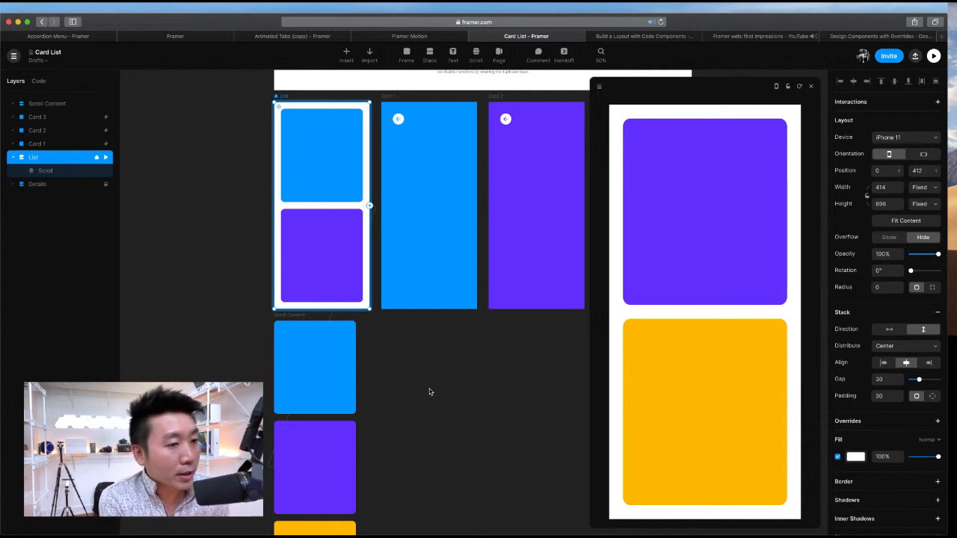
Step: Switch to the Framer Motion page and view the animated illustrations in its header section
{"action": "left_click", "coordinate": [390, 36]}
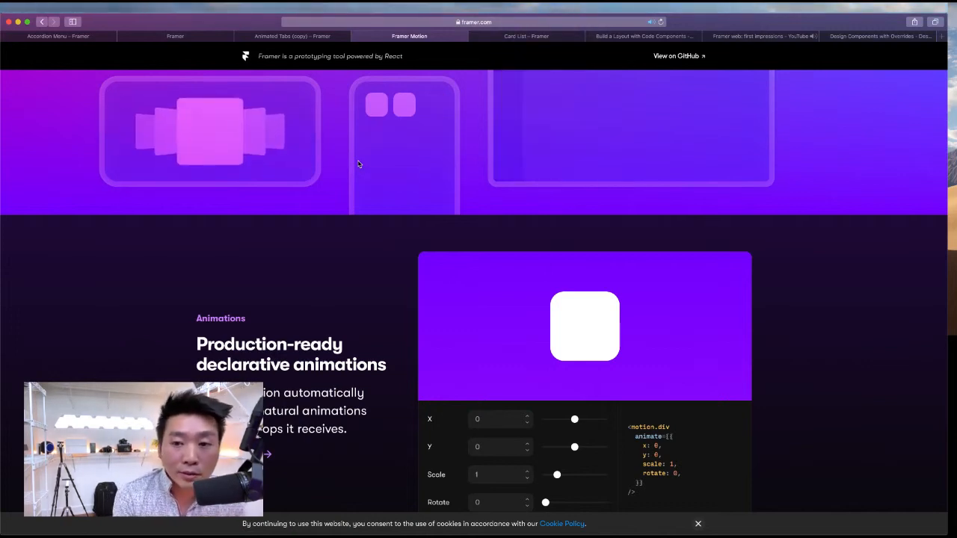
{"action": "scroll", "coordinate": [364, 156], "scroll_direction": "up", "scroll_amount": 10}
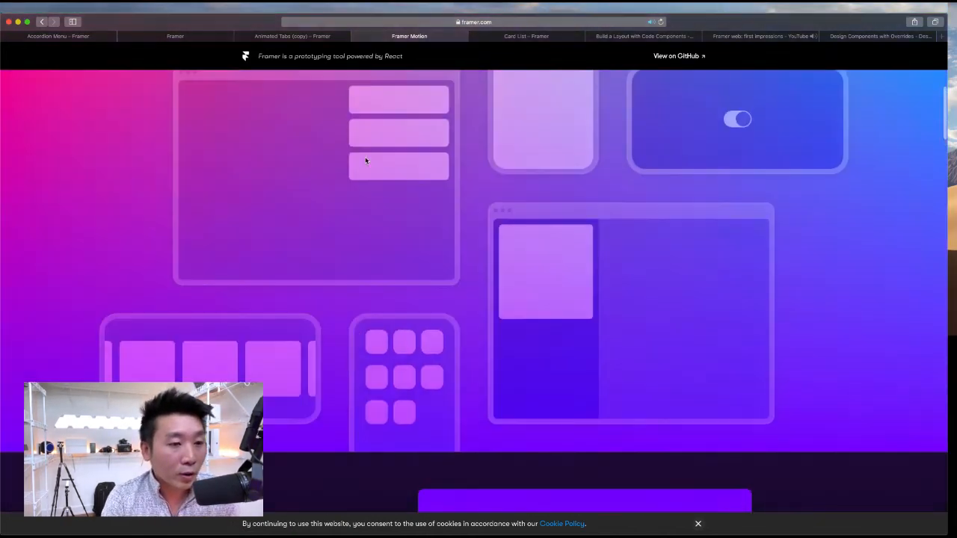